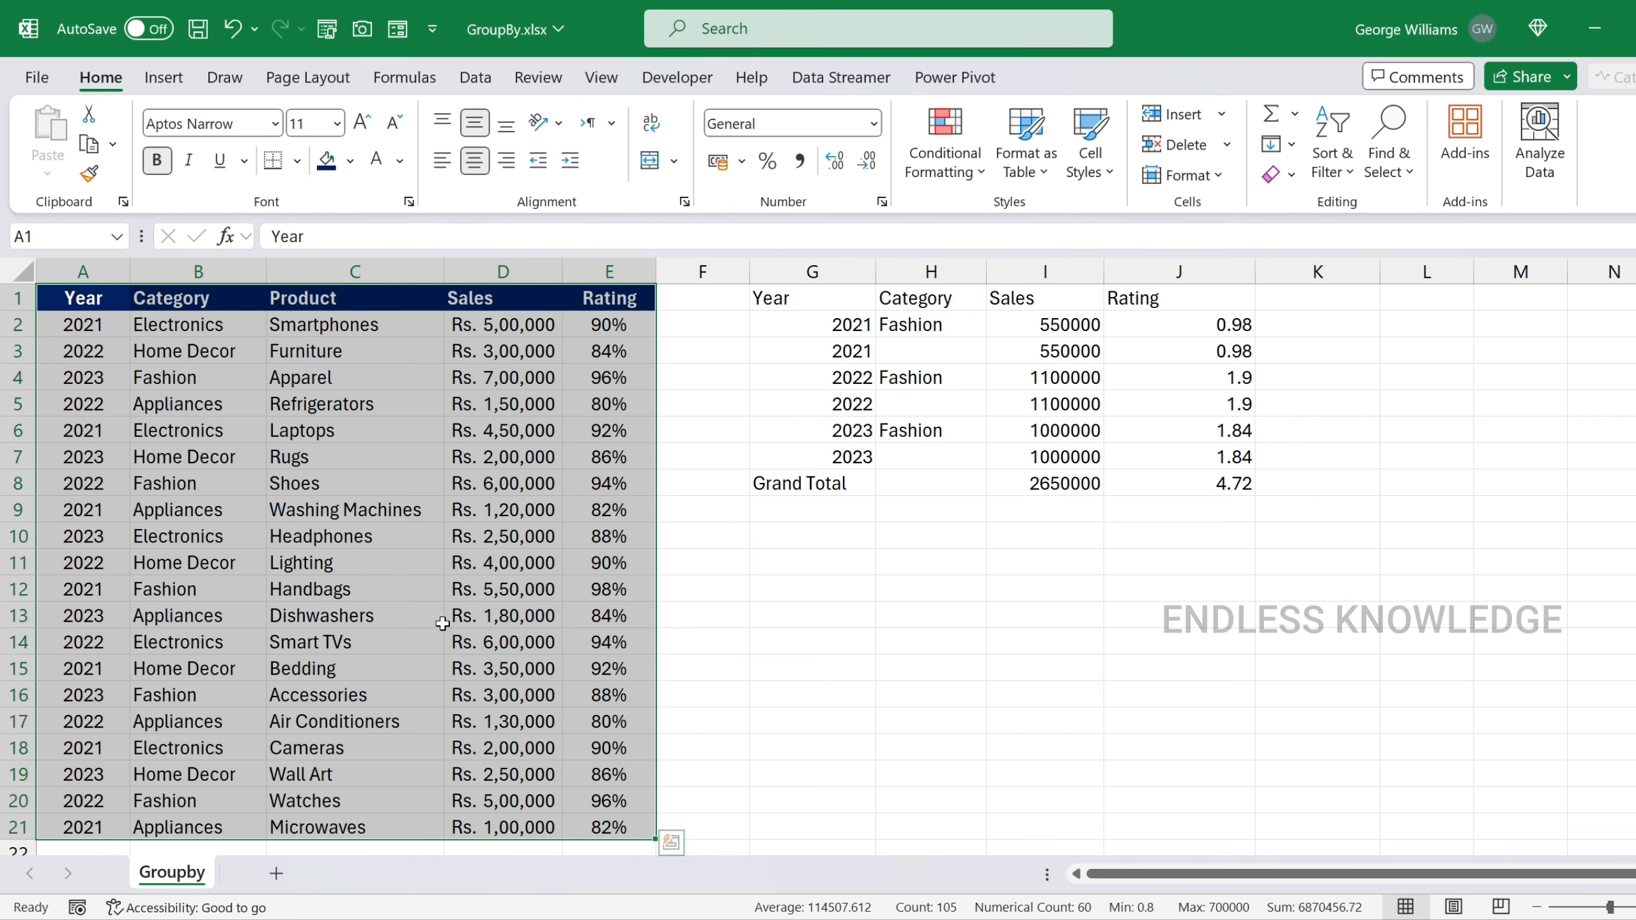
Examine the GROUPBY formula in G1, including its "Fashion" filter argument, and the summary table it spills.
double_click(861, 299)
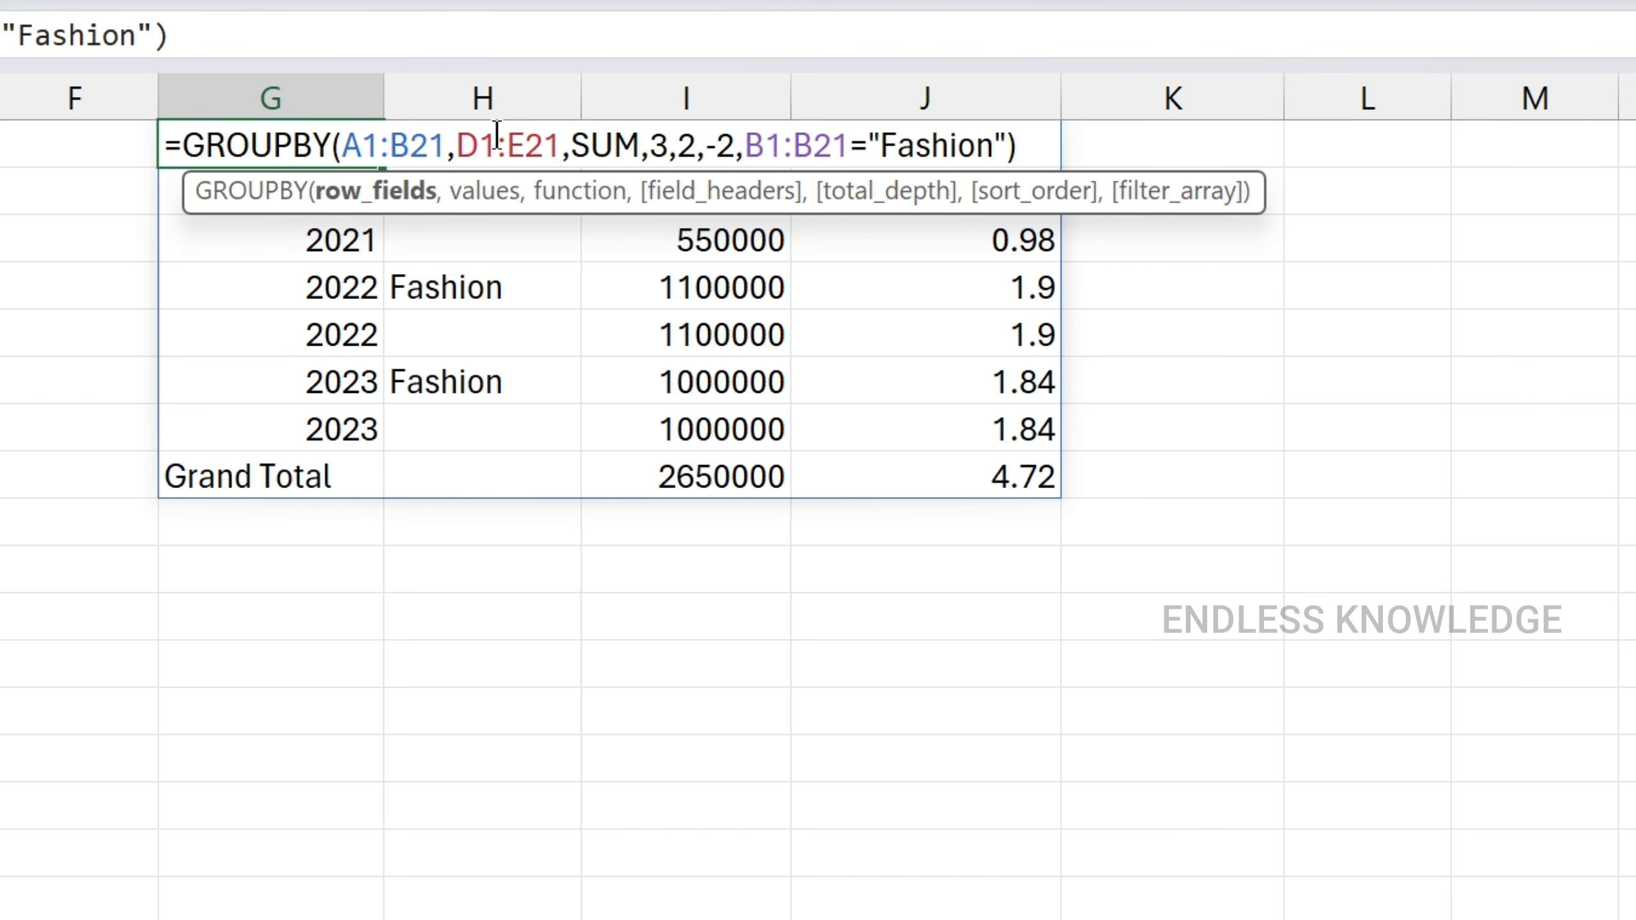
left_click(768, 145)
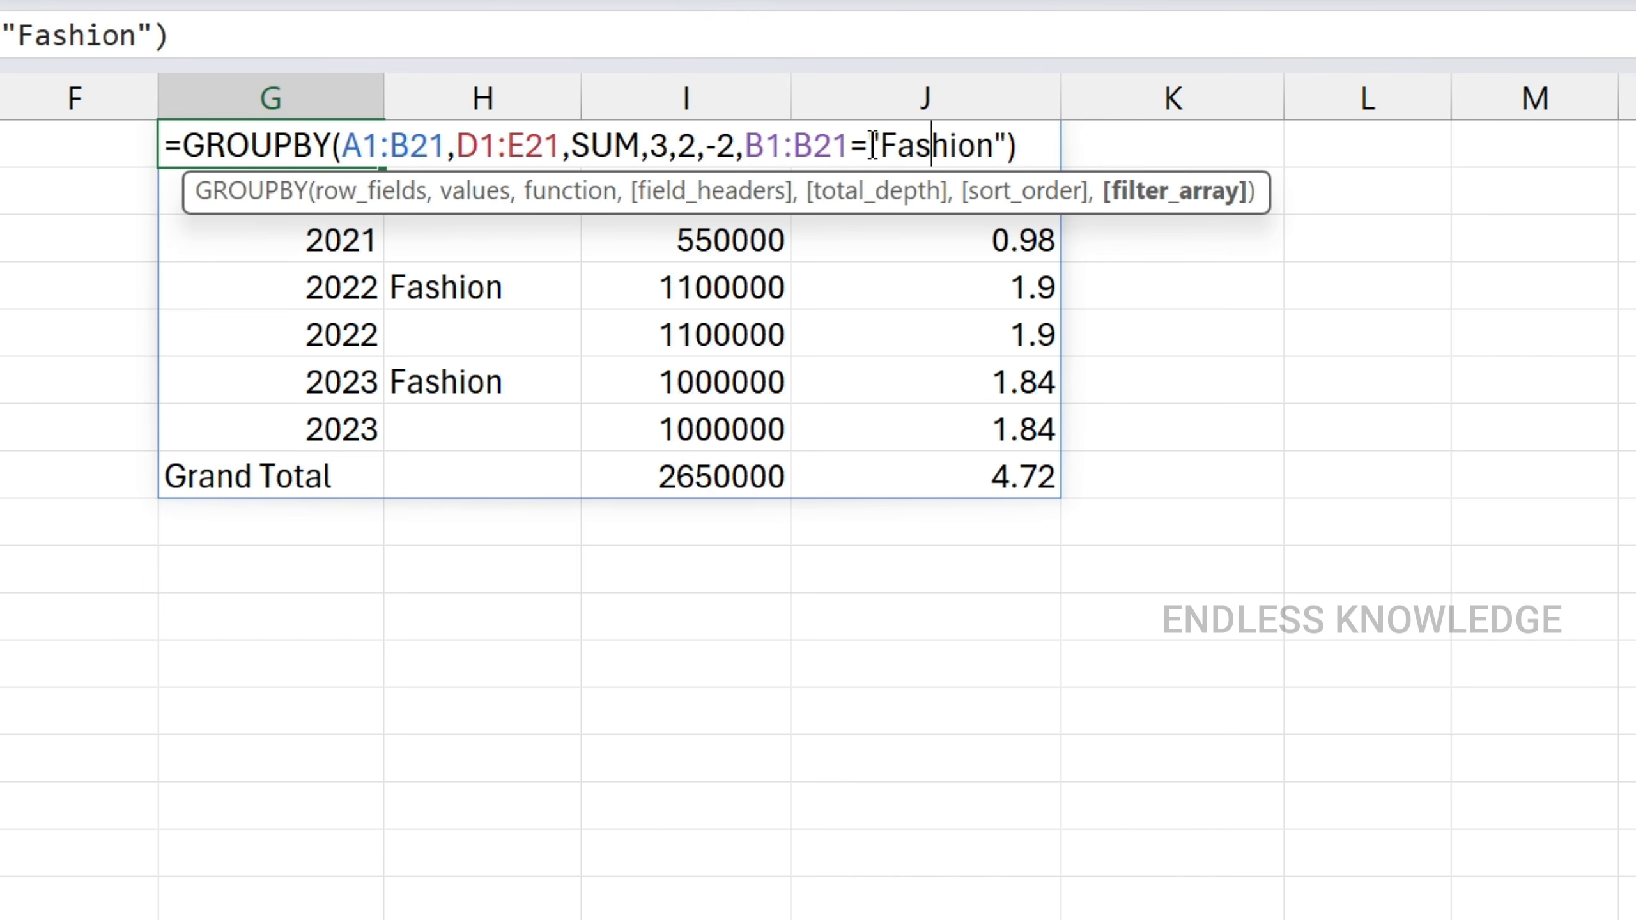
key("ctrl+Return")
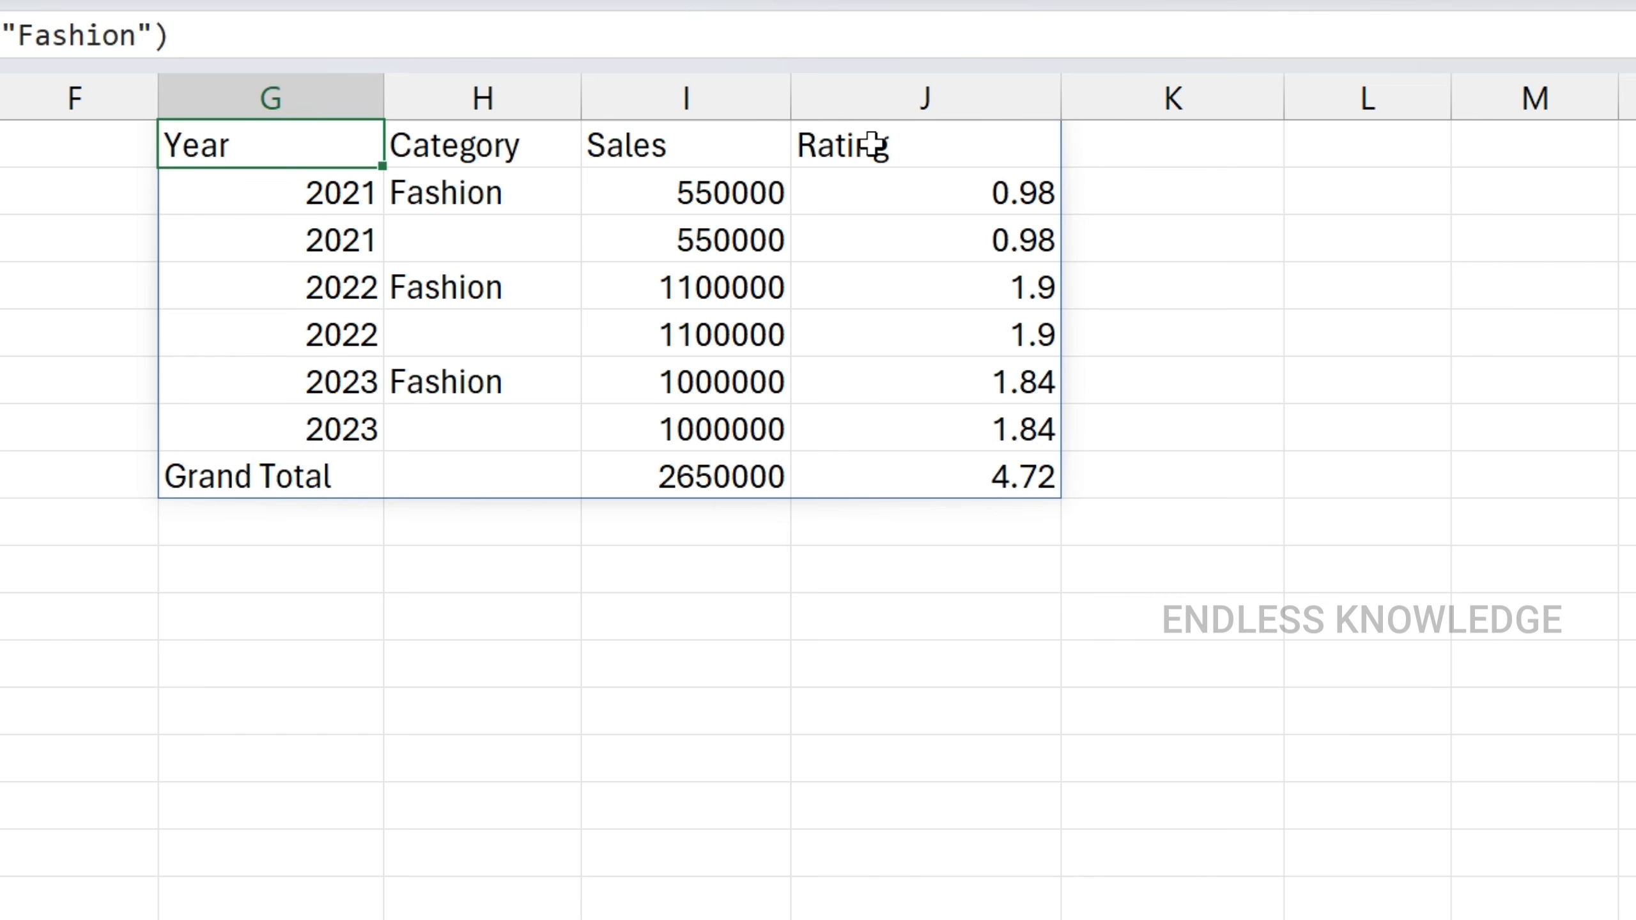
left_click_drag(366, 147, 923, 433)
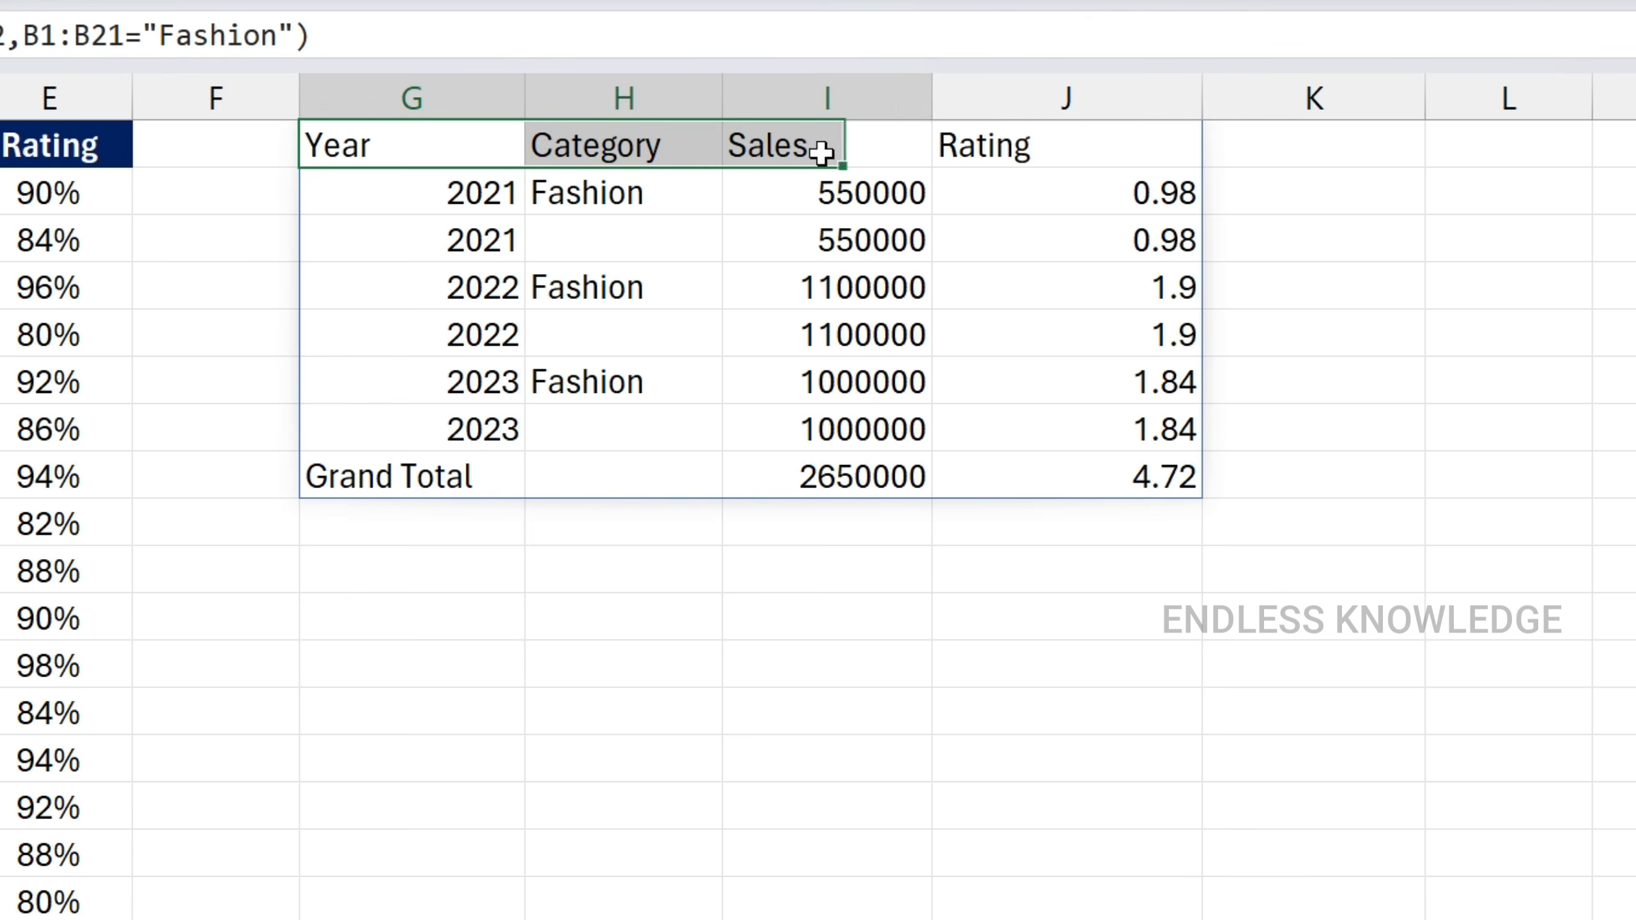
left_click_drag(1065, 434, 1066, 467)
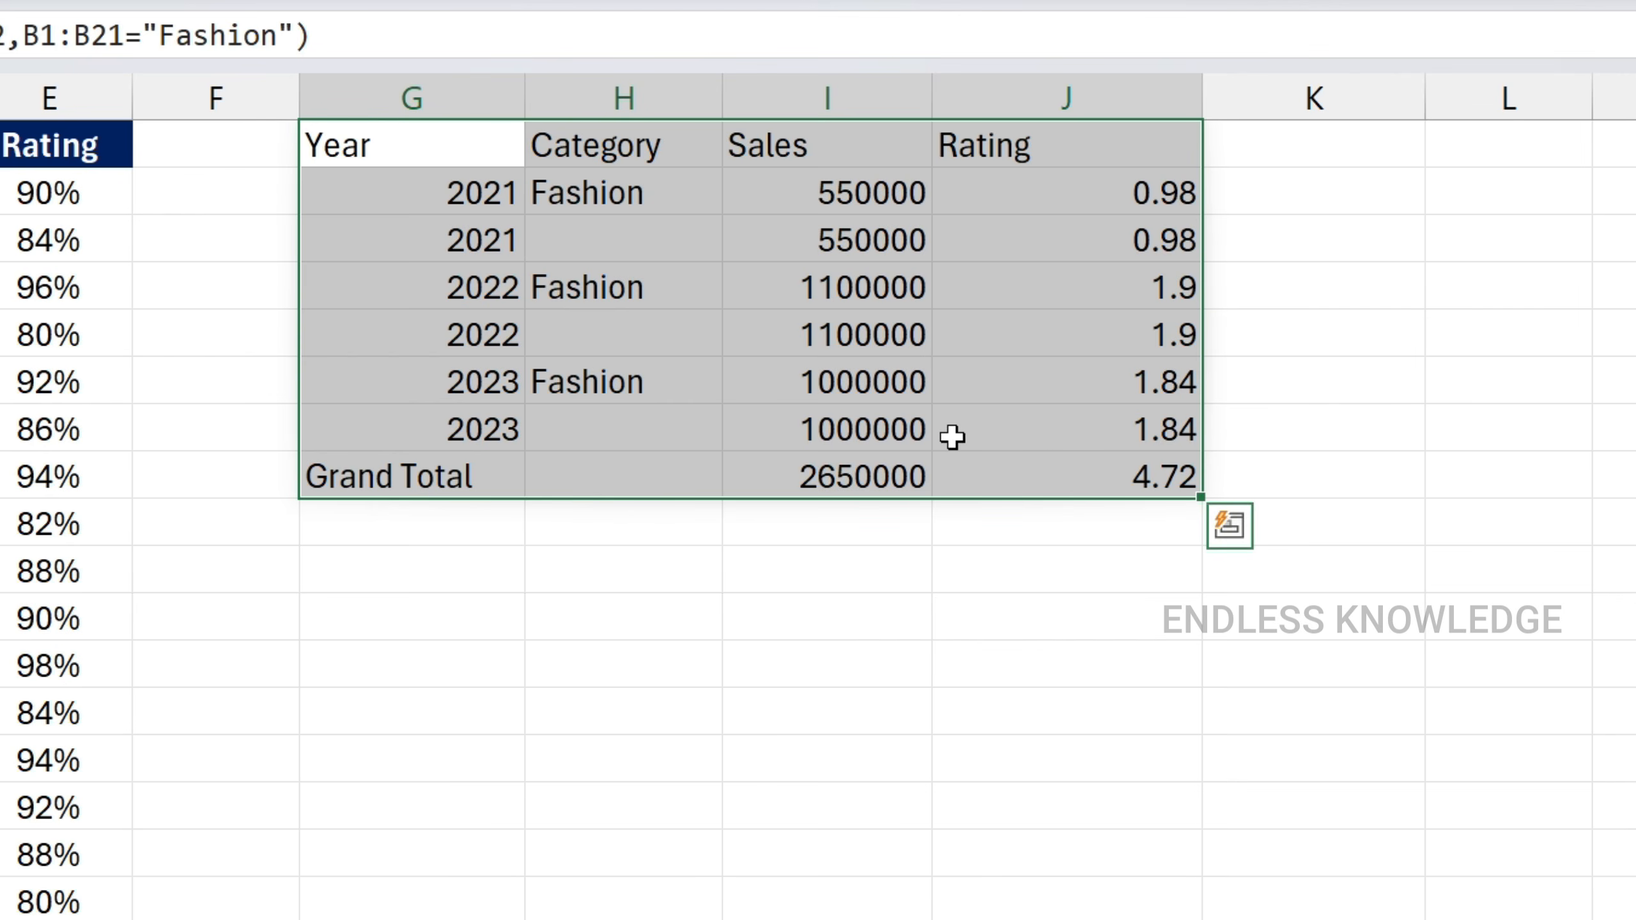
Sum the sales by category with the formula =GROUPBY(B1:B21,D1:D21,SUM) in cell G1.
left_click(490, 154)
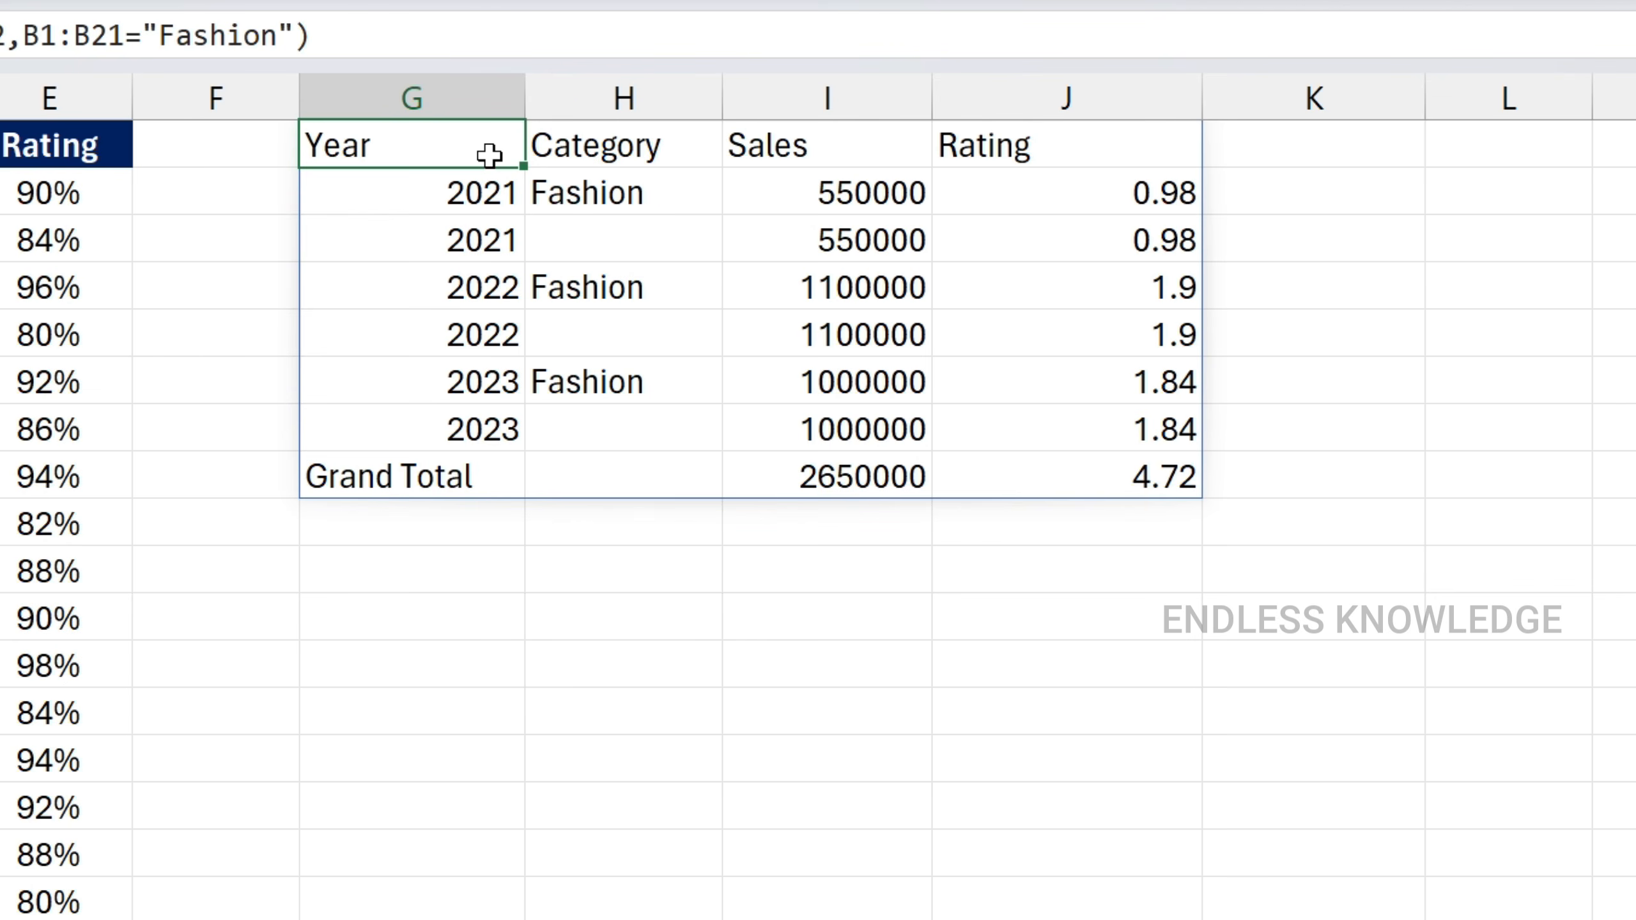
type("=groupby(")
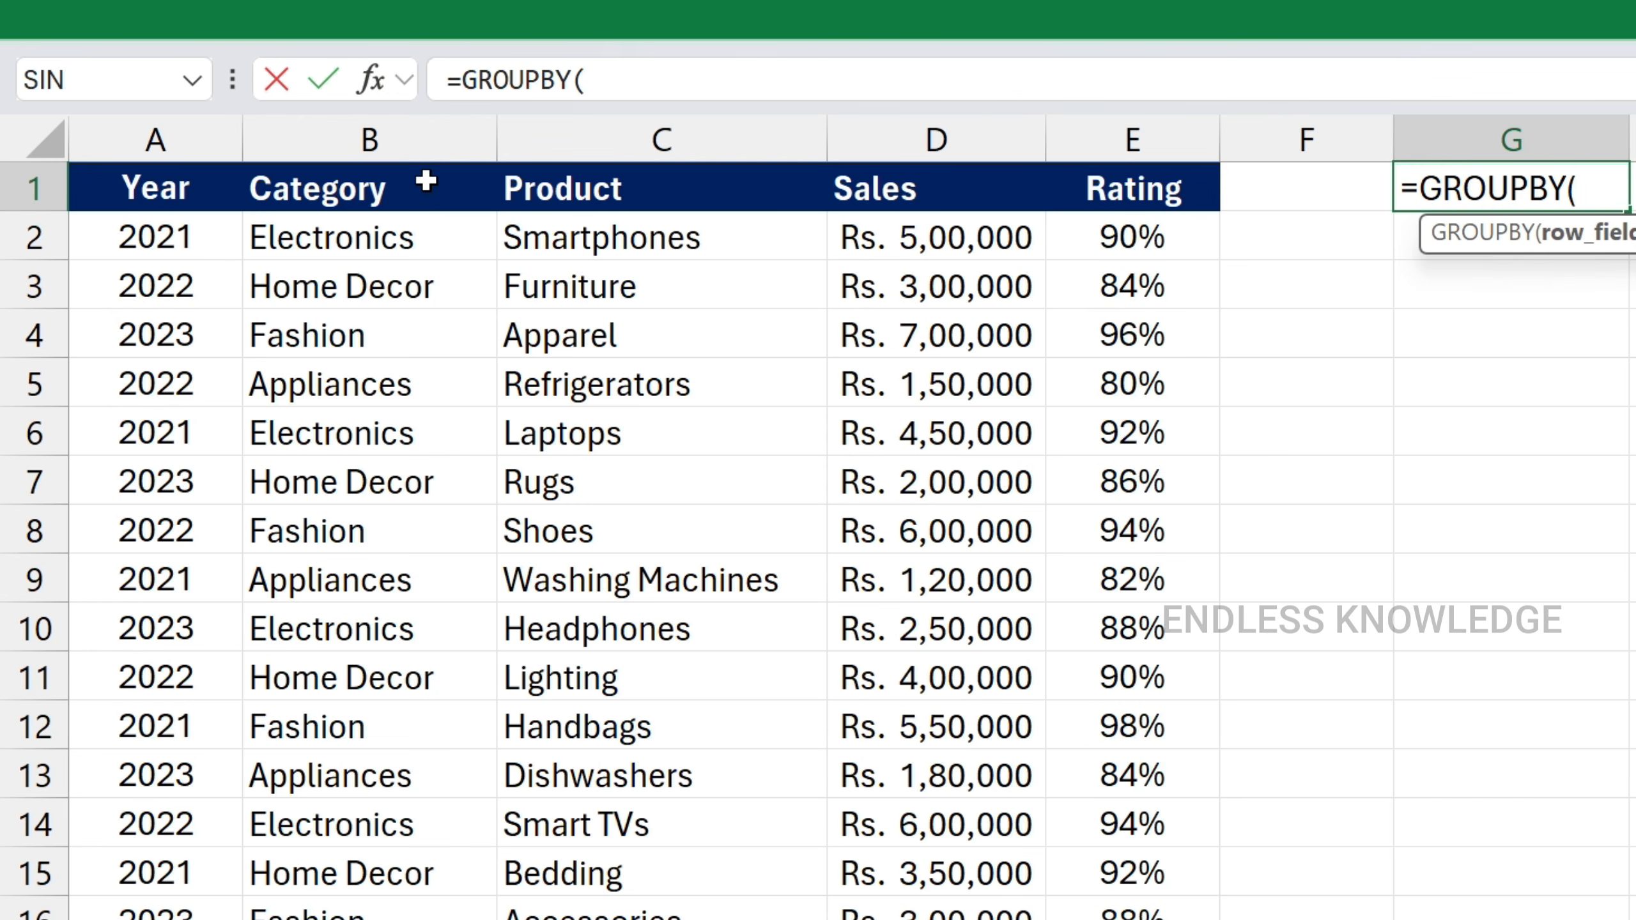
left_click_drag(425, 182, 431, 919)
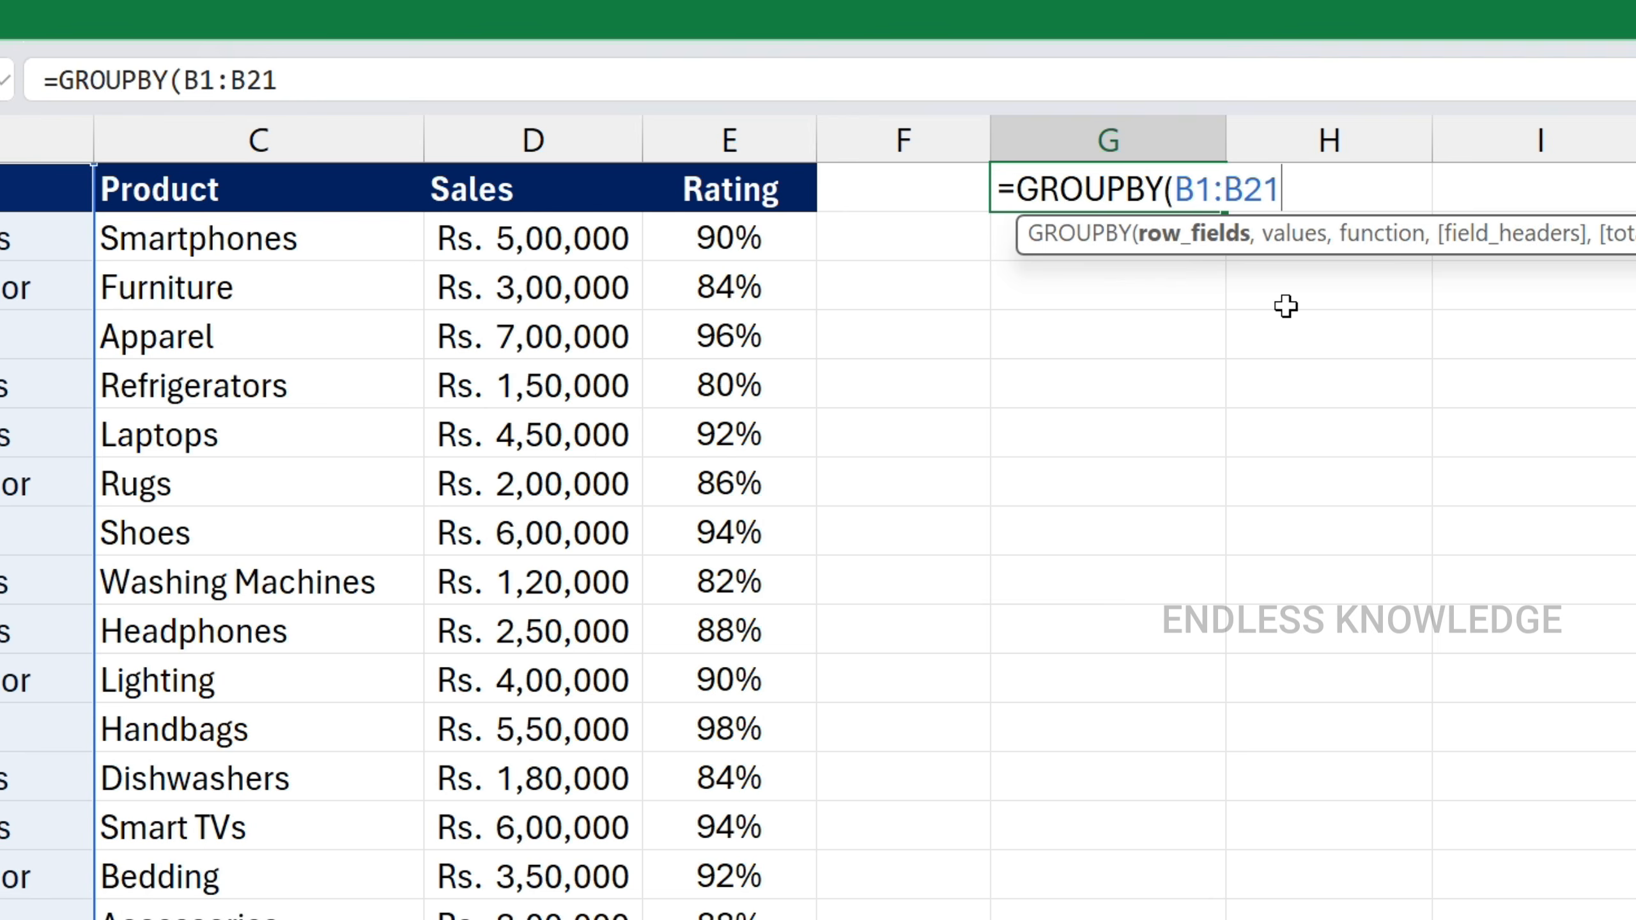
type(",")
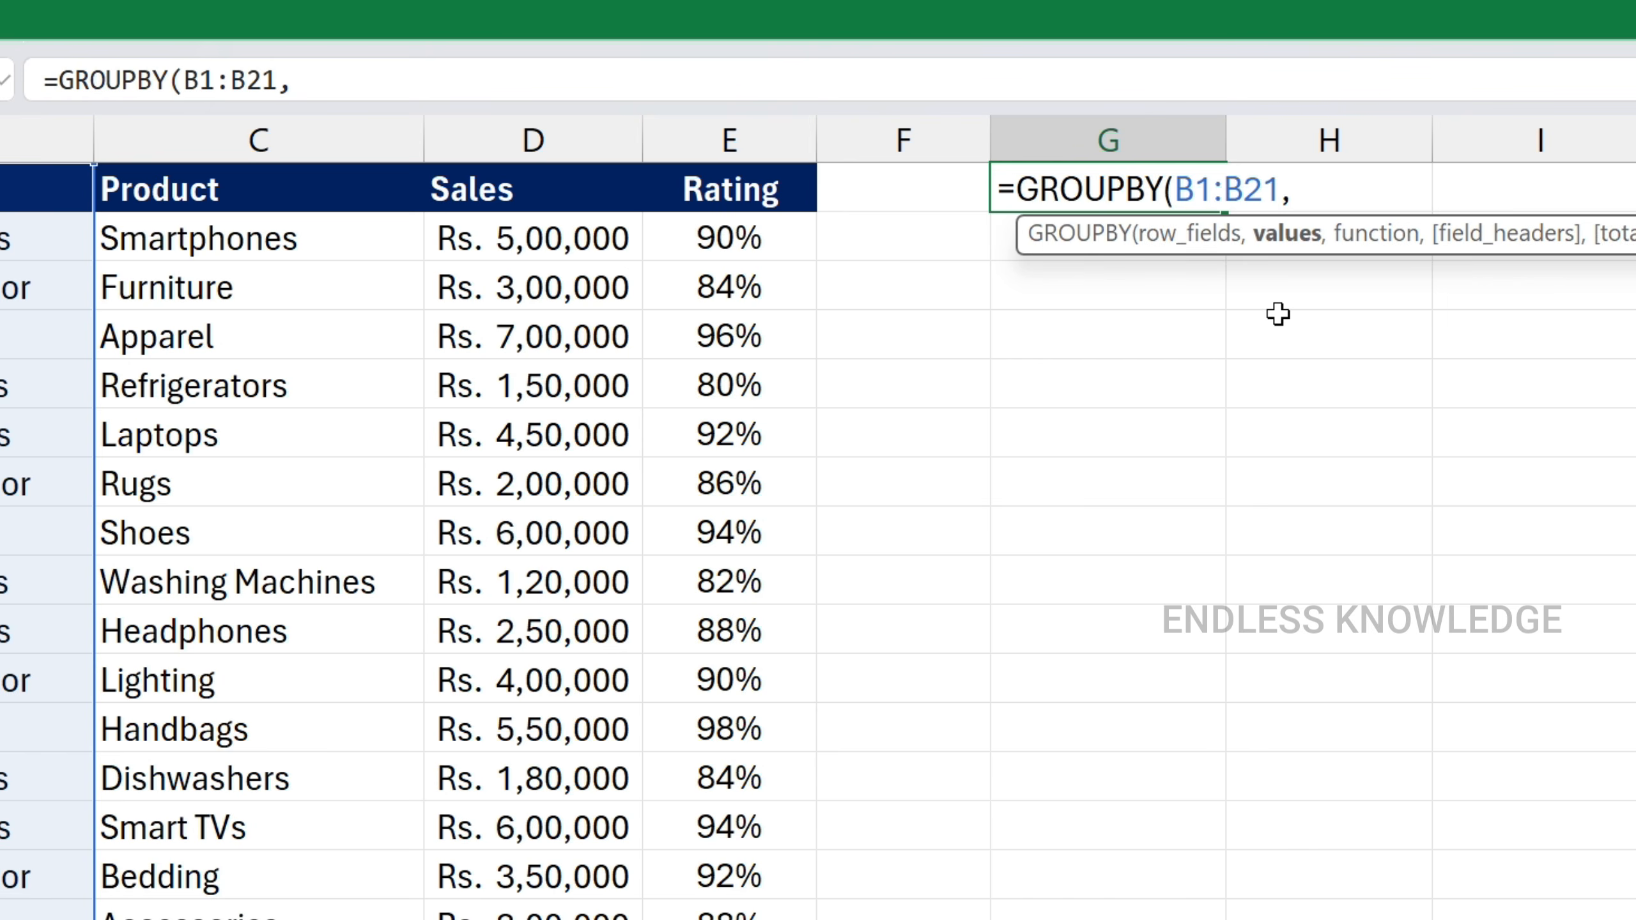
left_click_drag(548, 189, 567, 919)
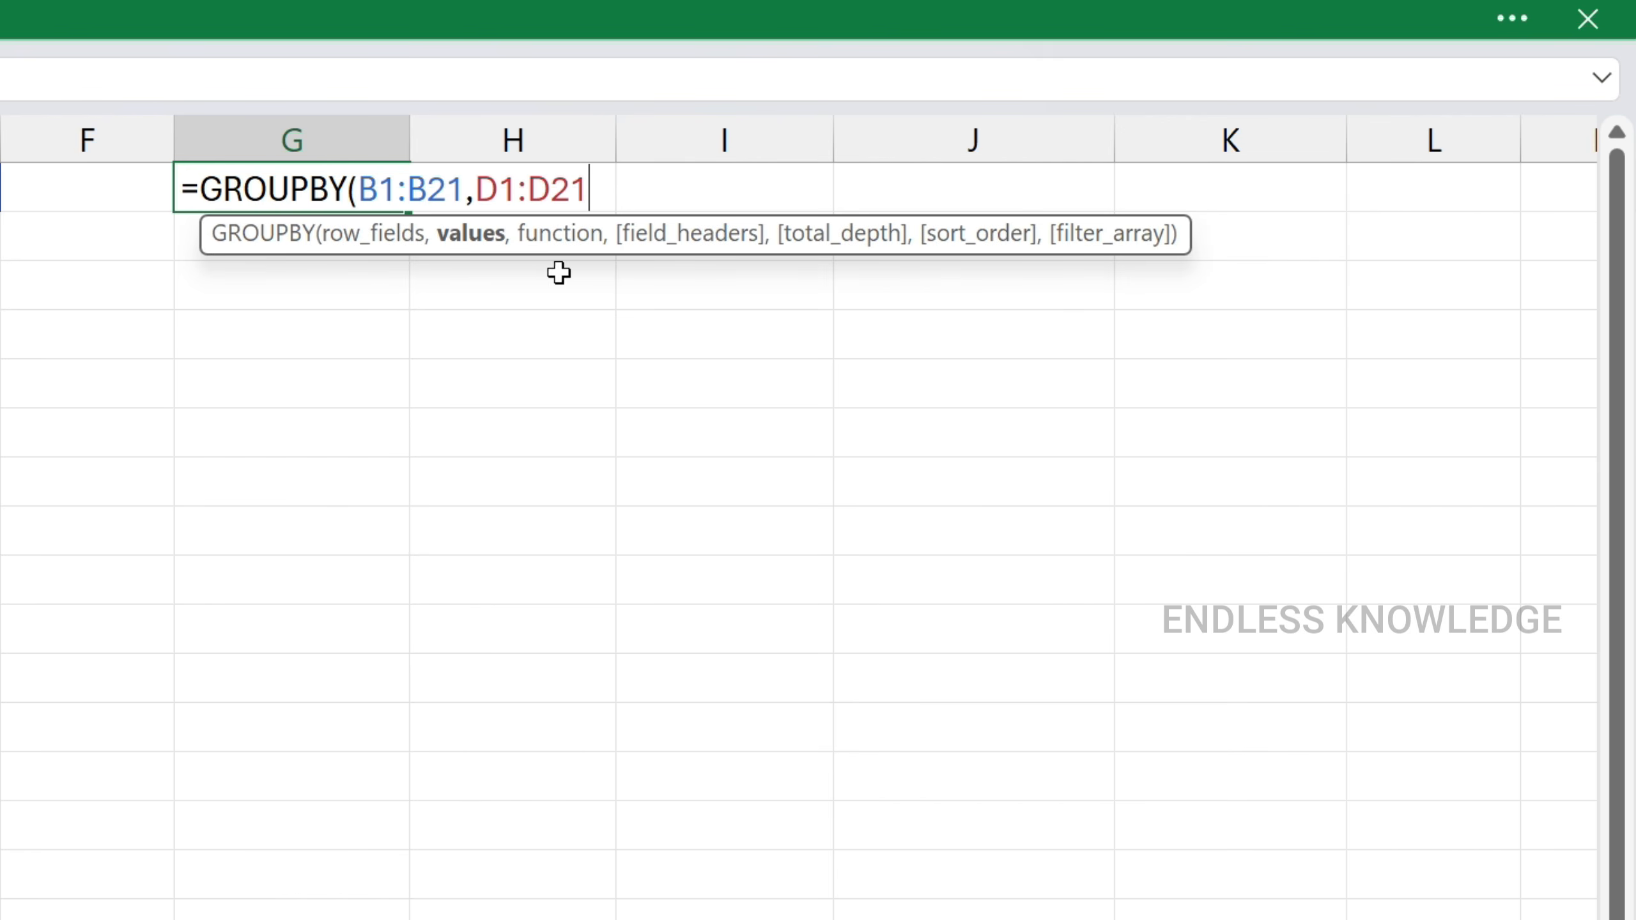
type(",")
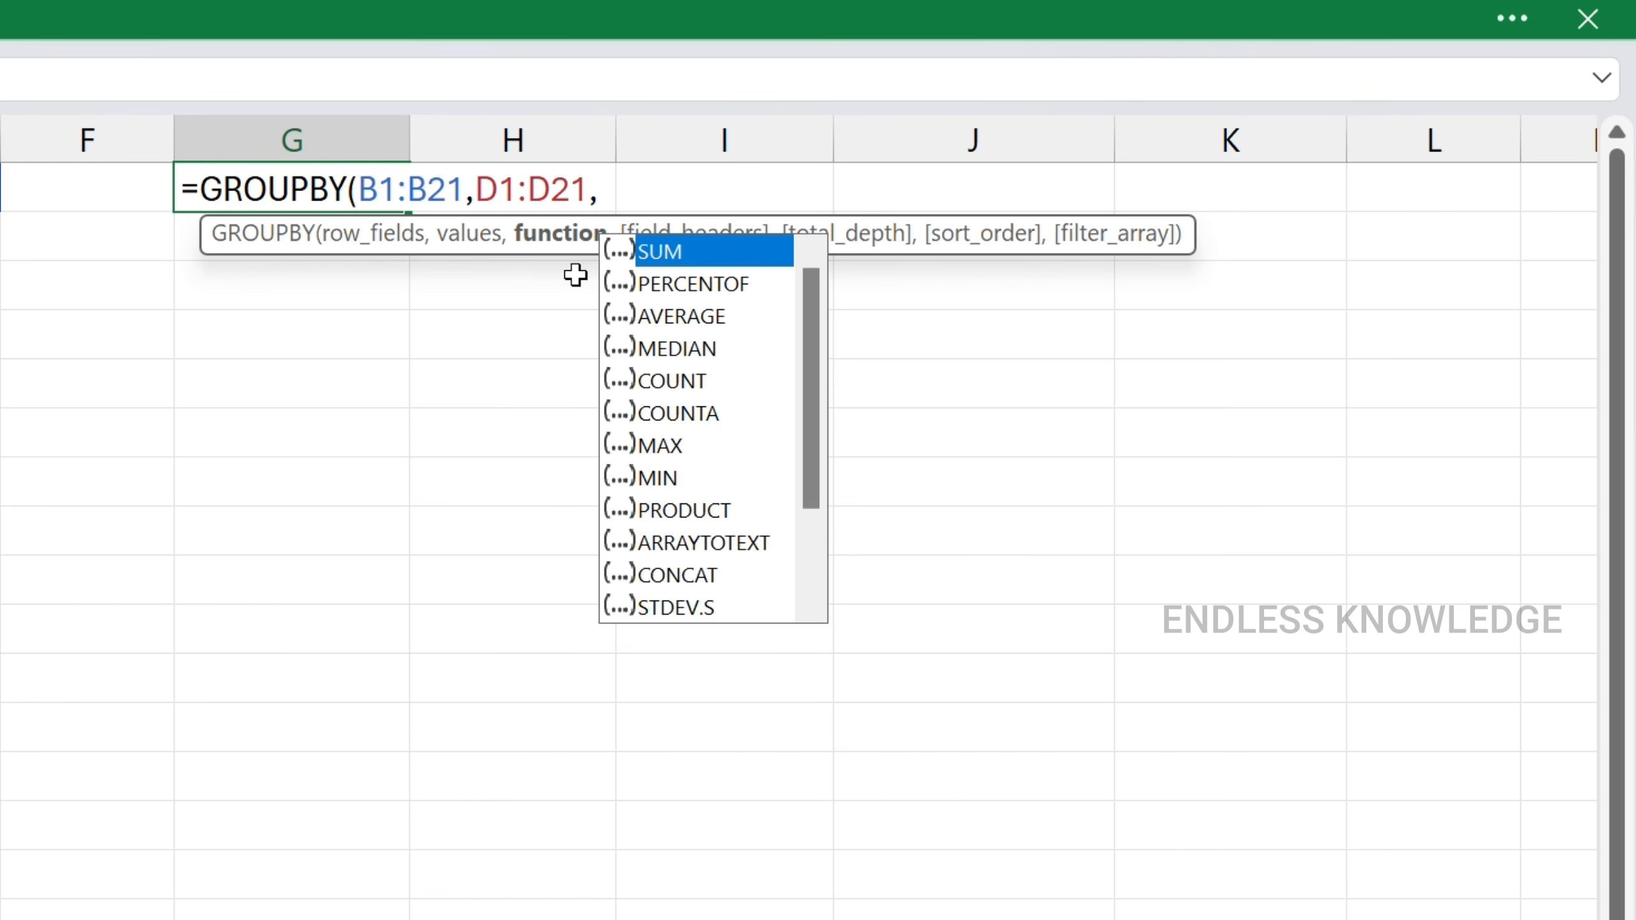
key("Down")
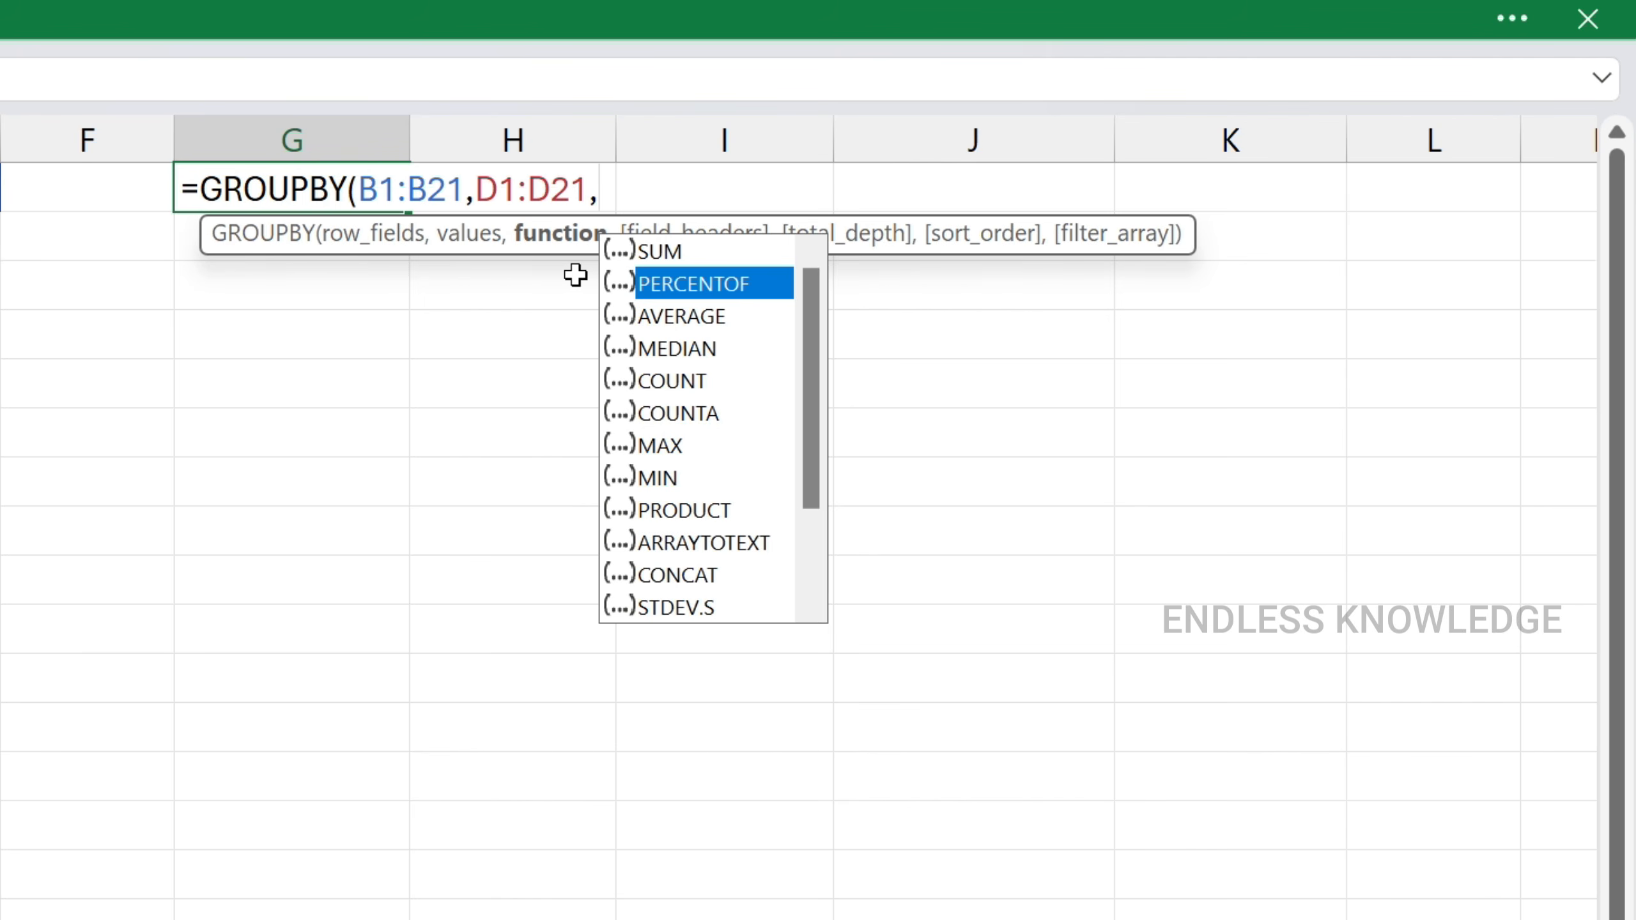
key("Up")
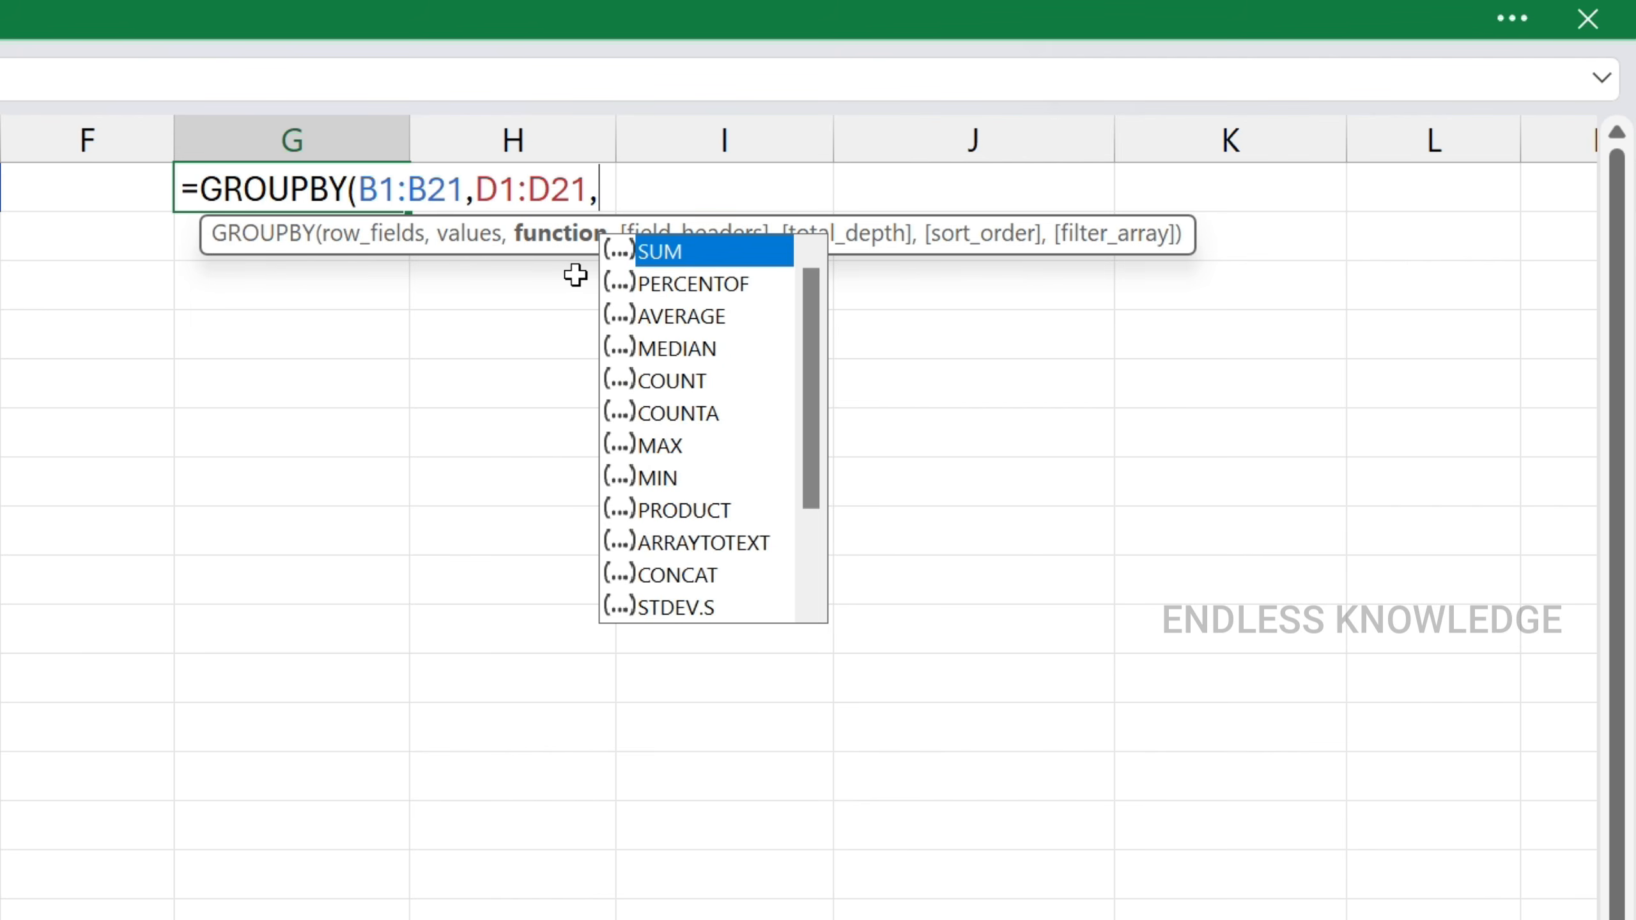
key("Tab")
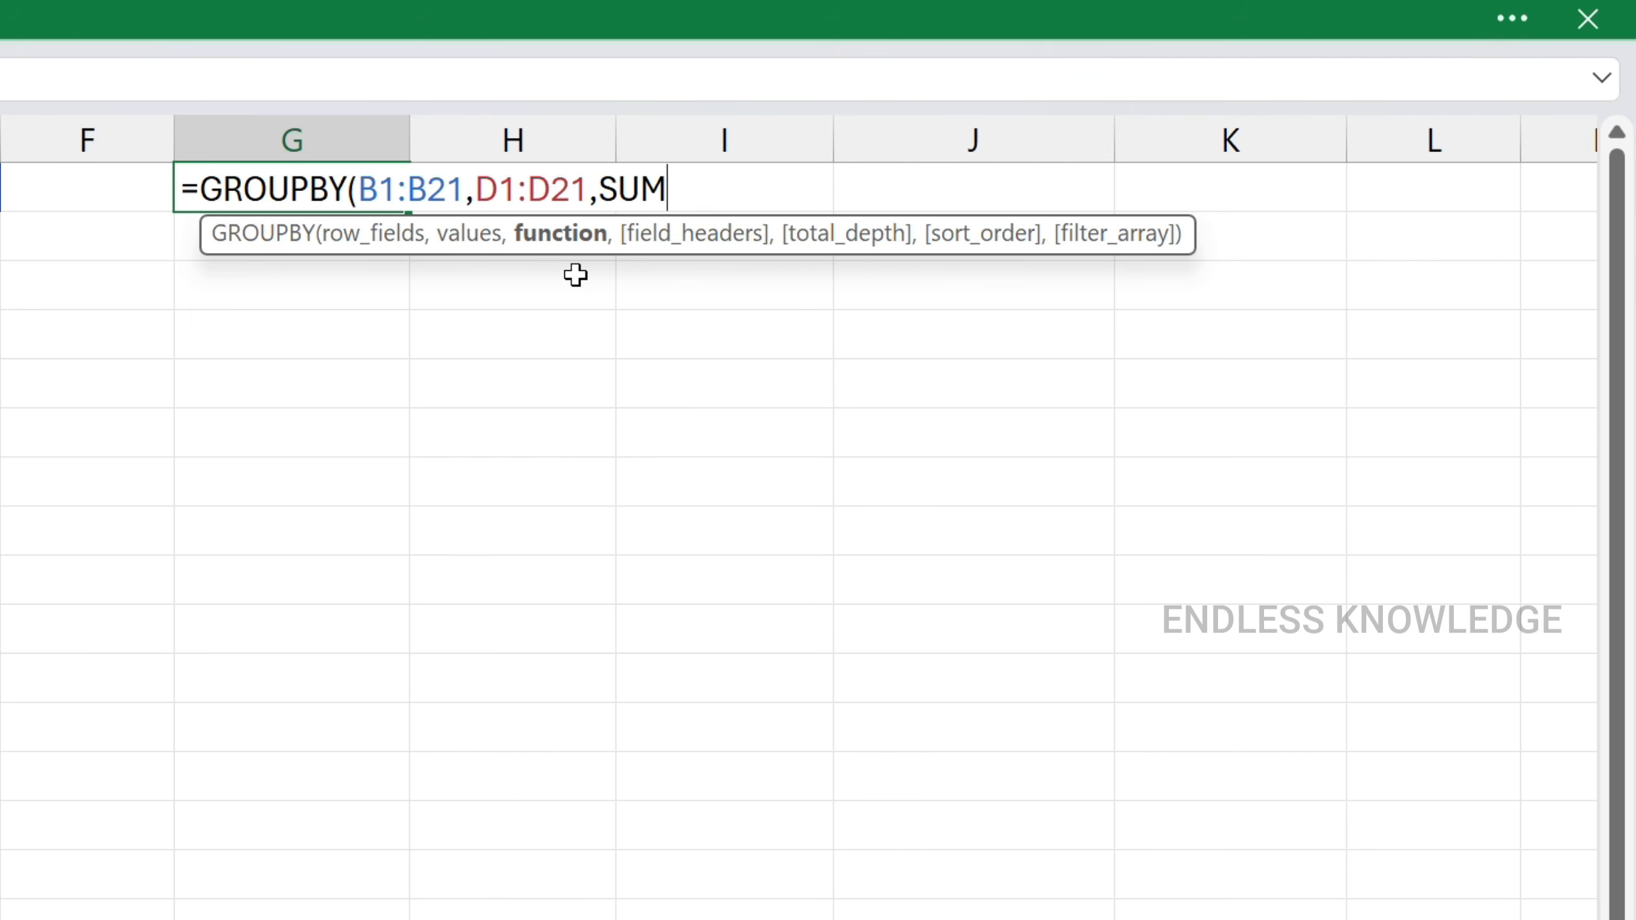
type(")")
key("Return")
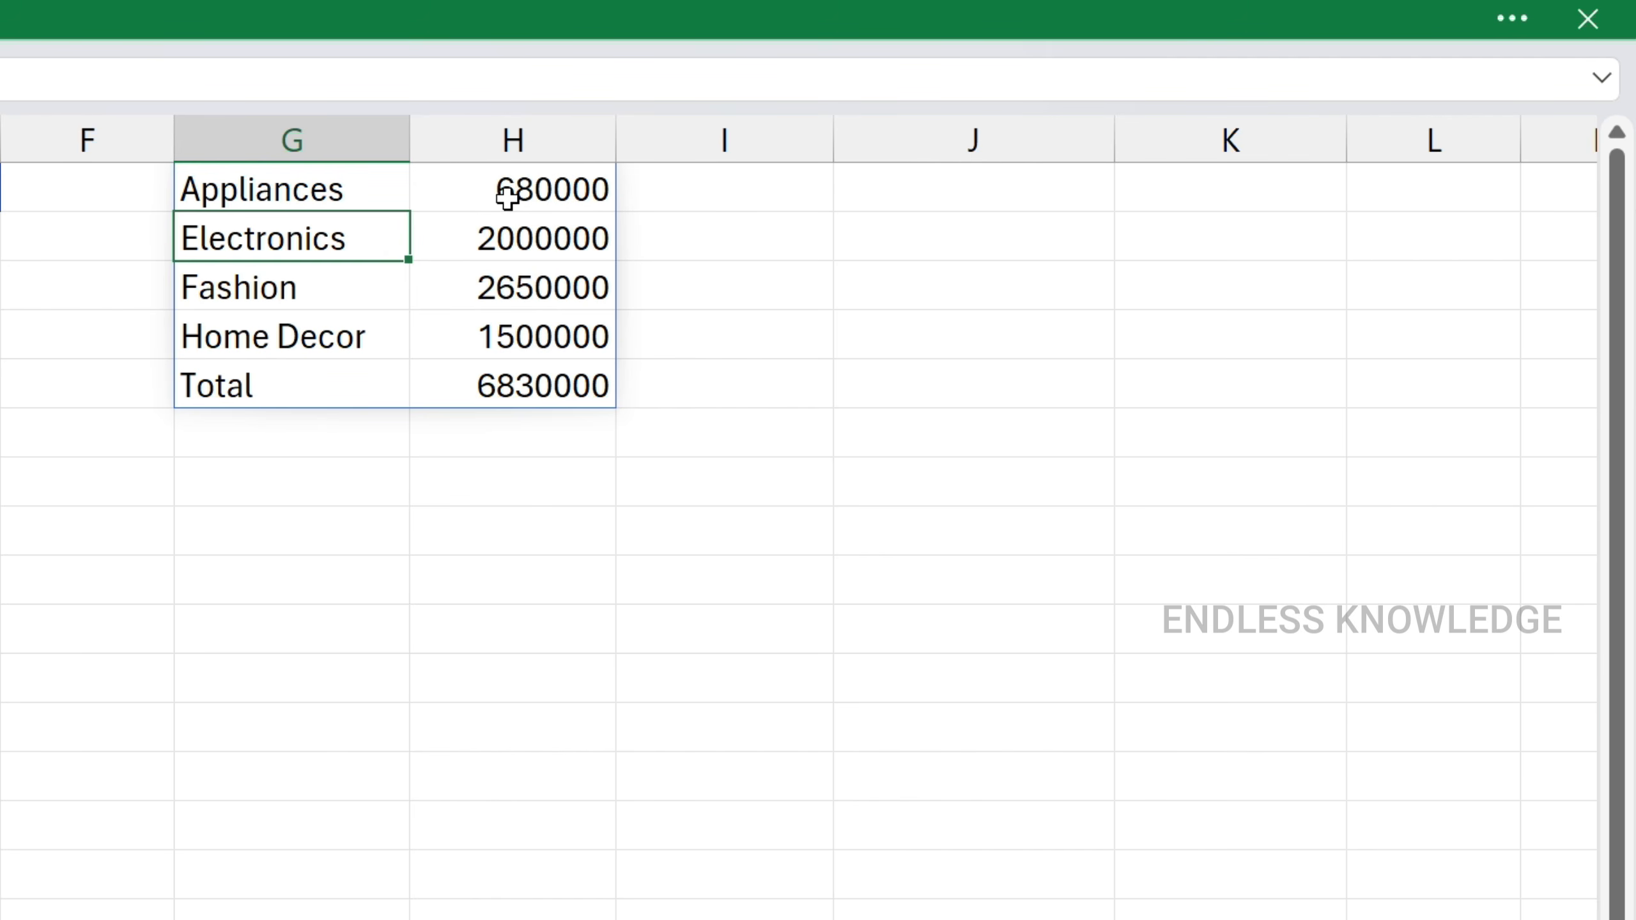
left_click(458, 393)
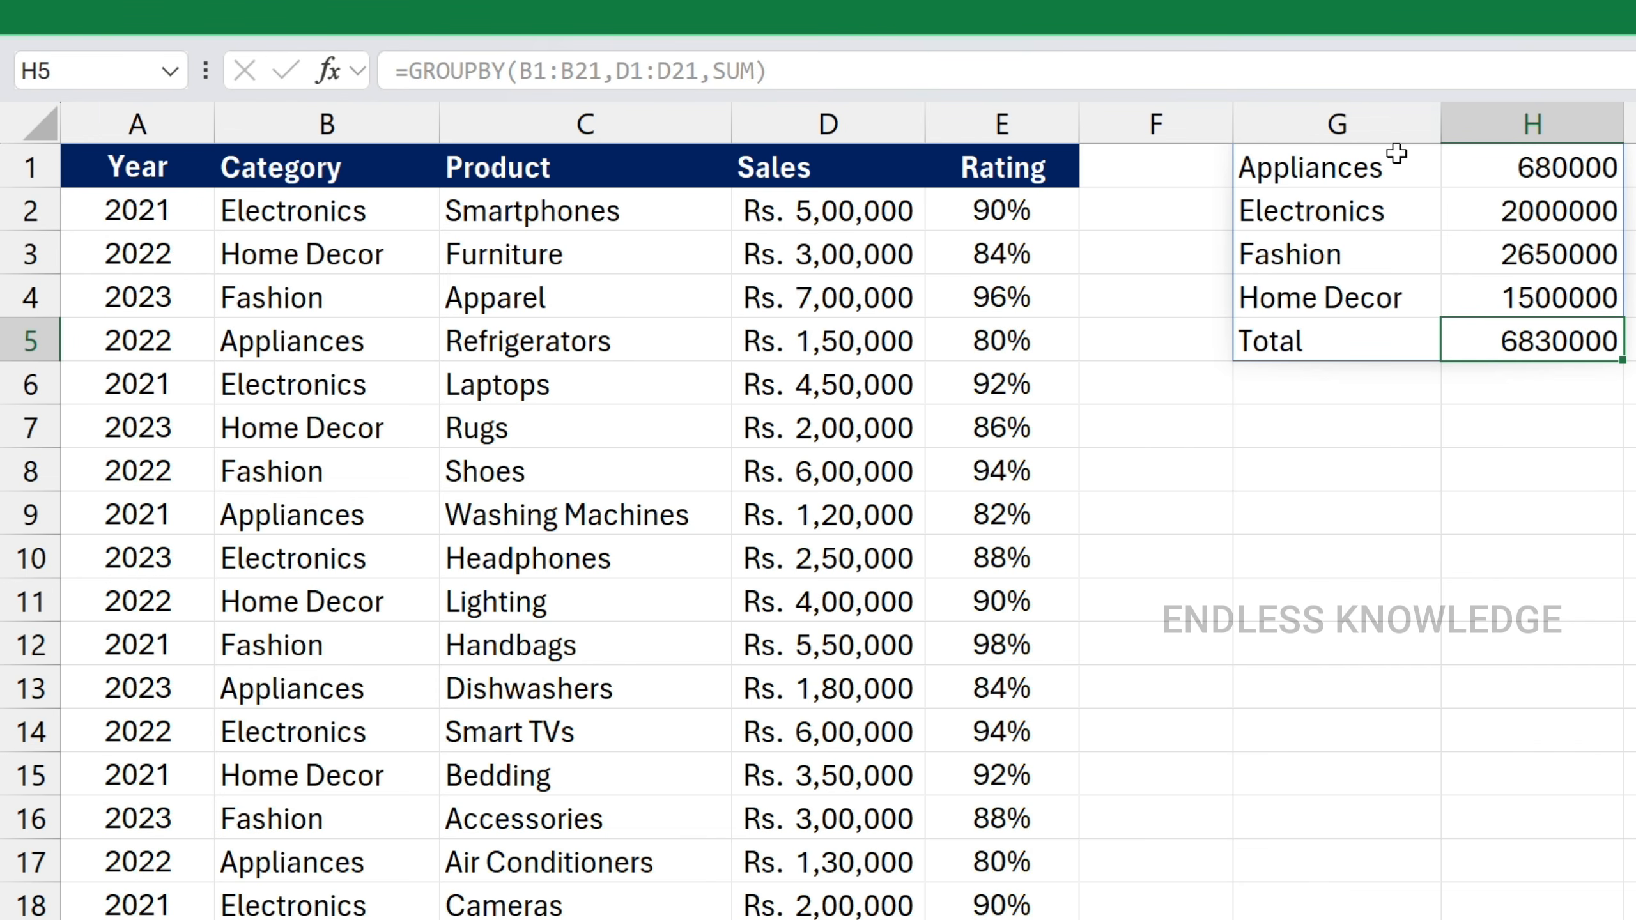
Change the row fields of the GROUPBY formula in G1 to A1:B21 so sales are grouped by year and category.
double_click(361, 183)
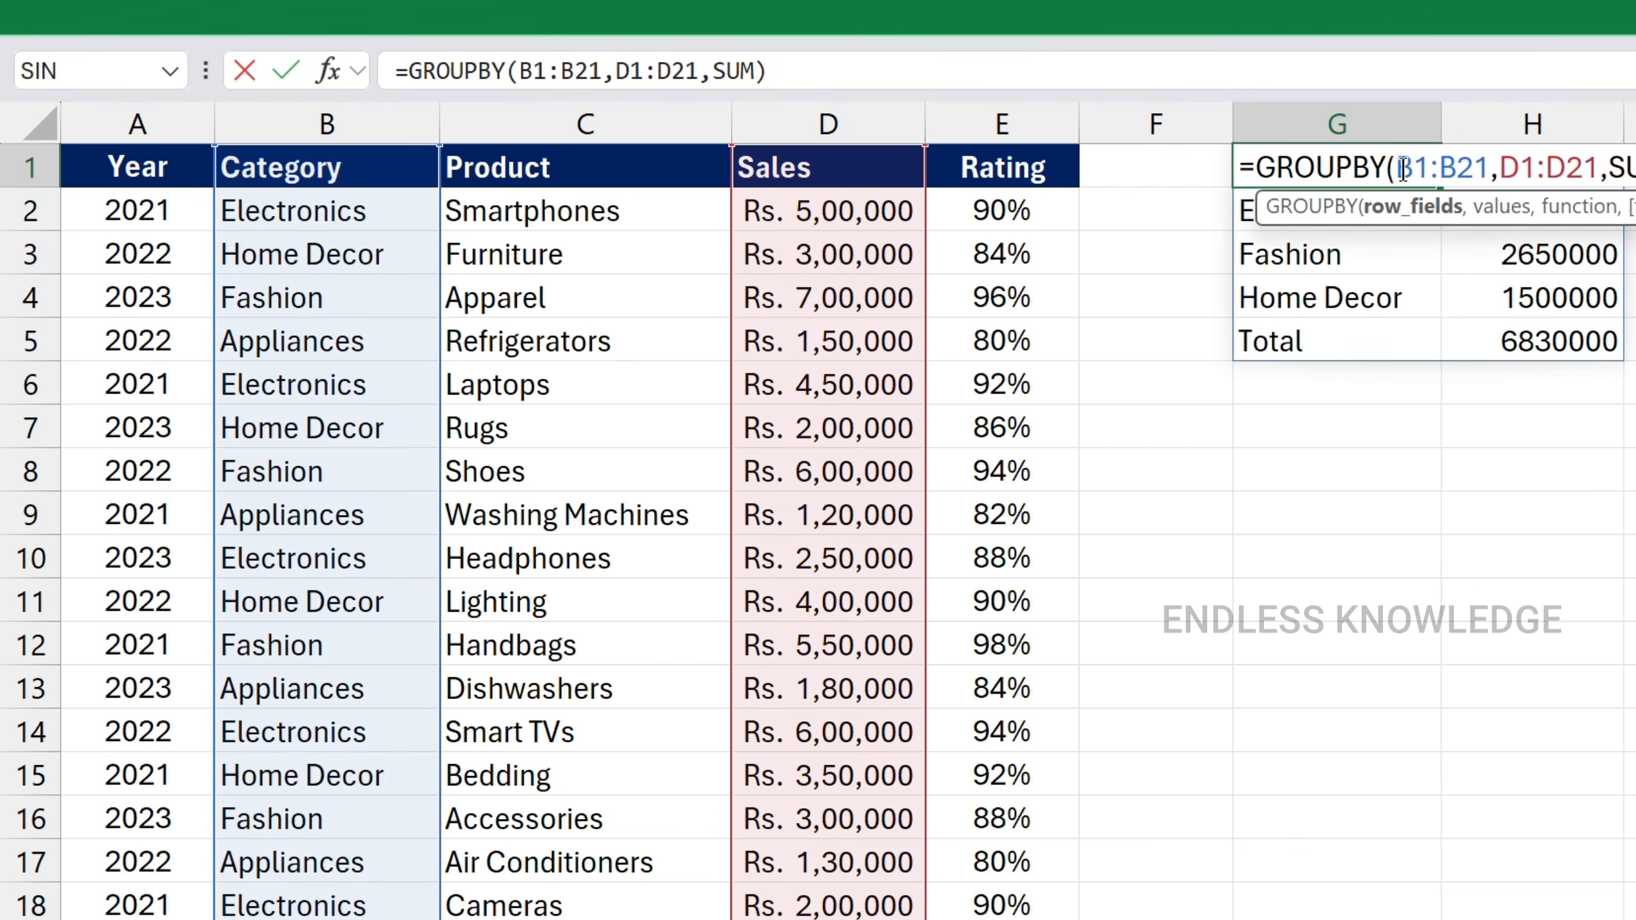
left_click_drag(1396, 169, 1485, 167)
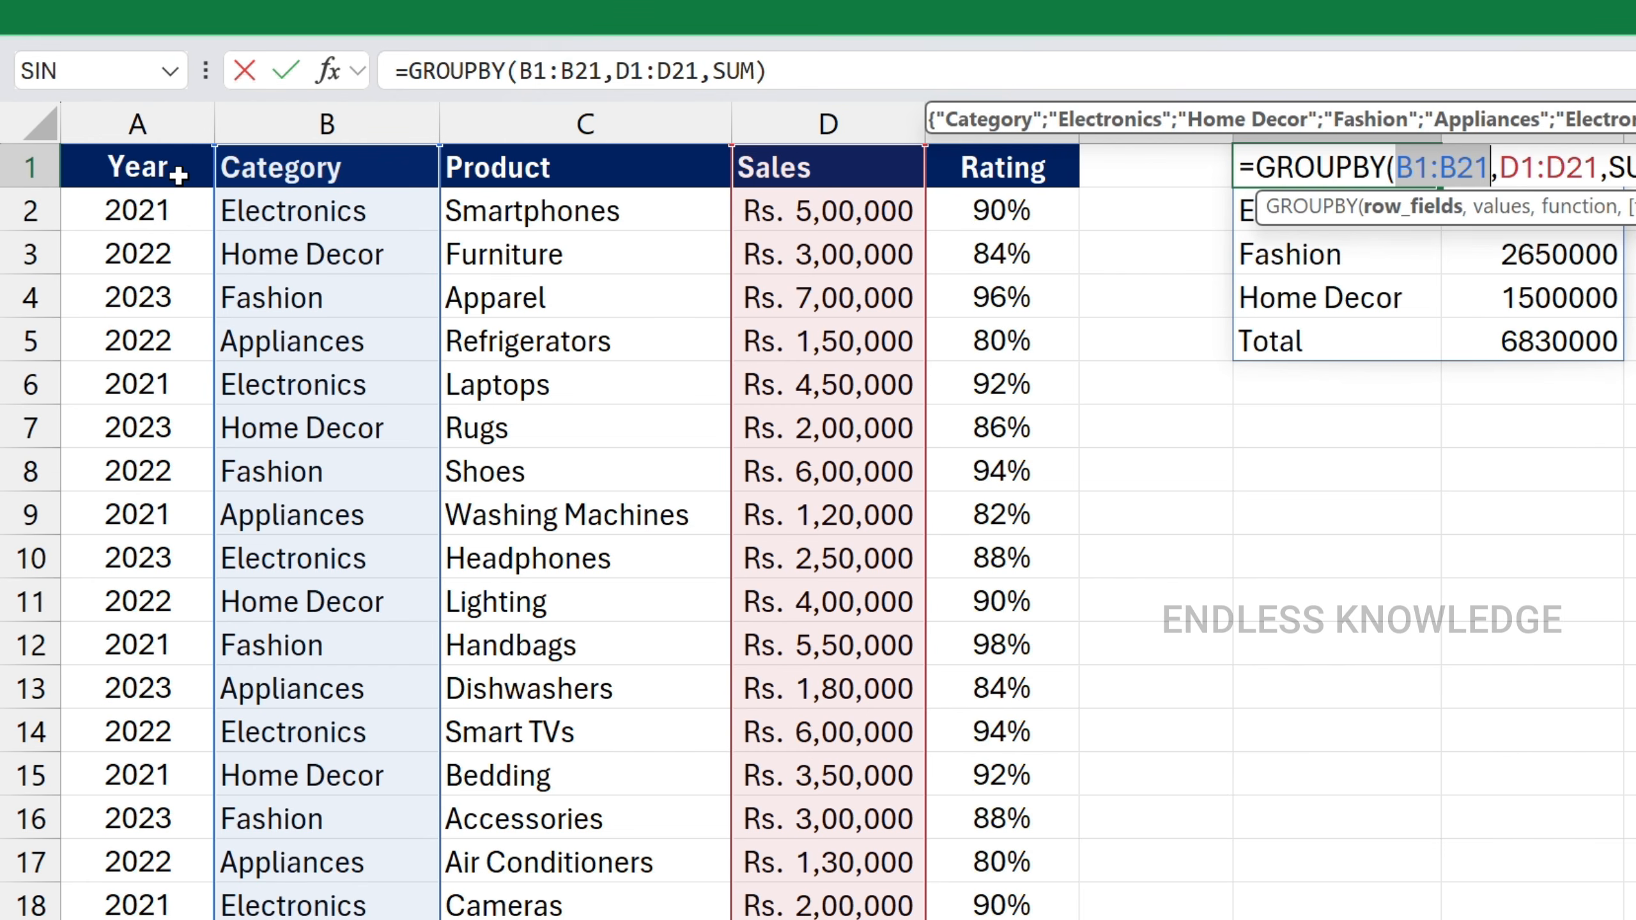
left_click_drag(179, 174, 322, 918)
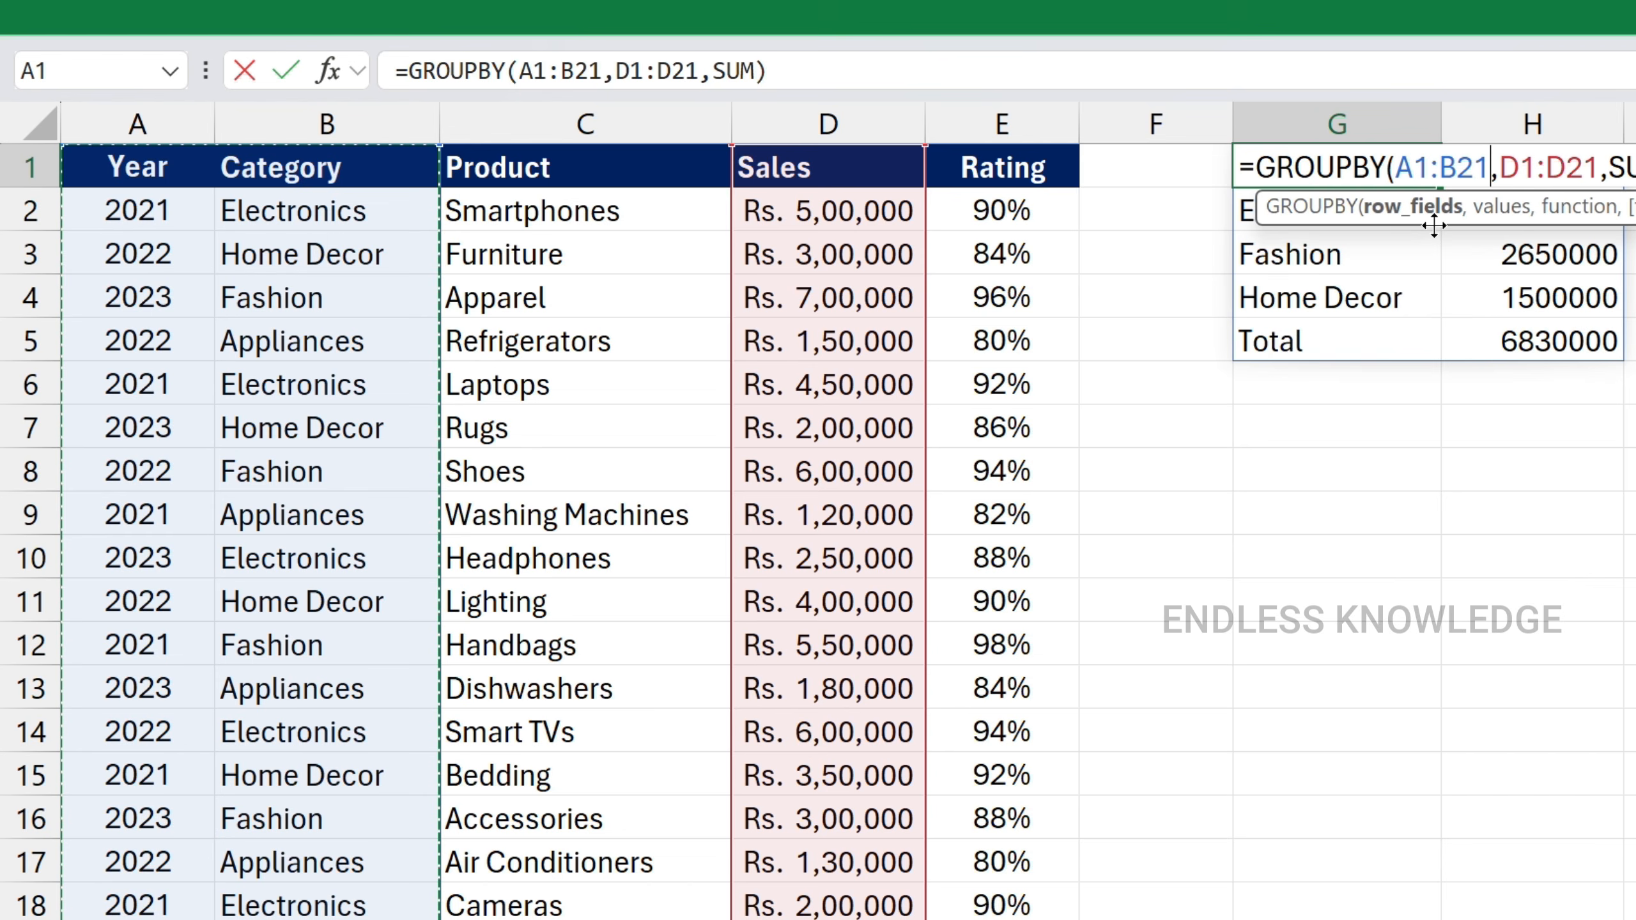
key("Return")
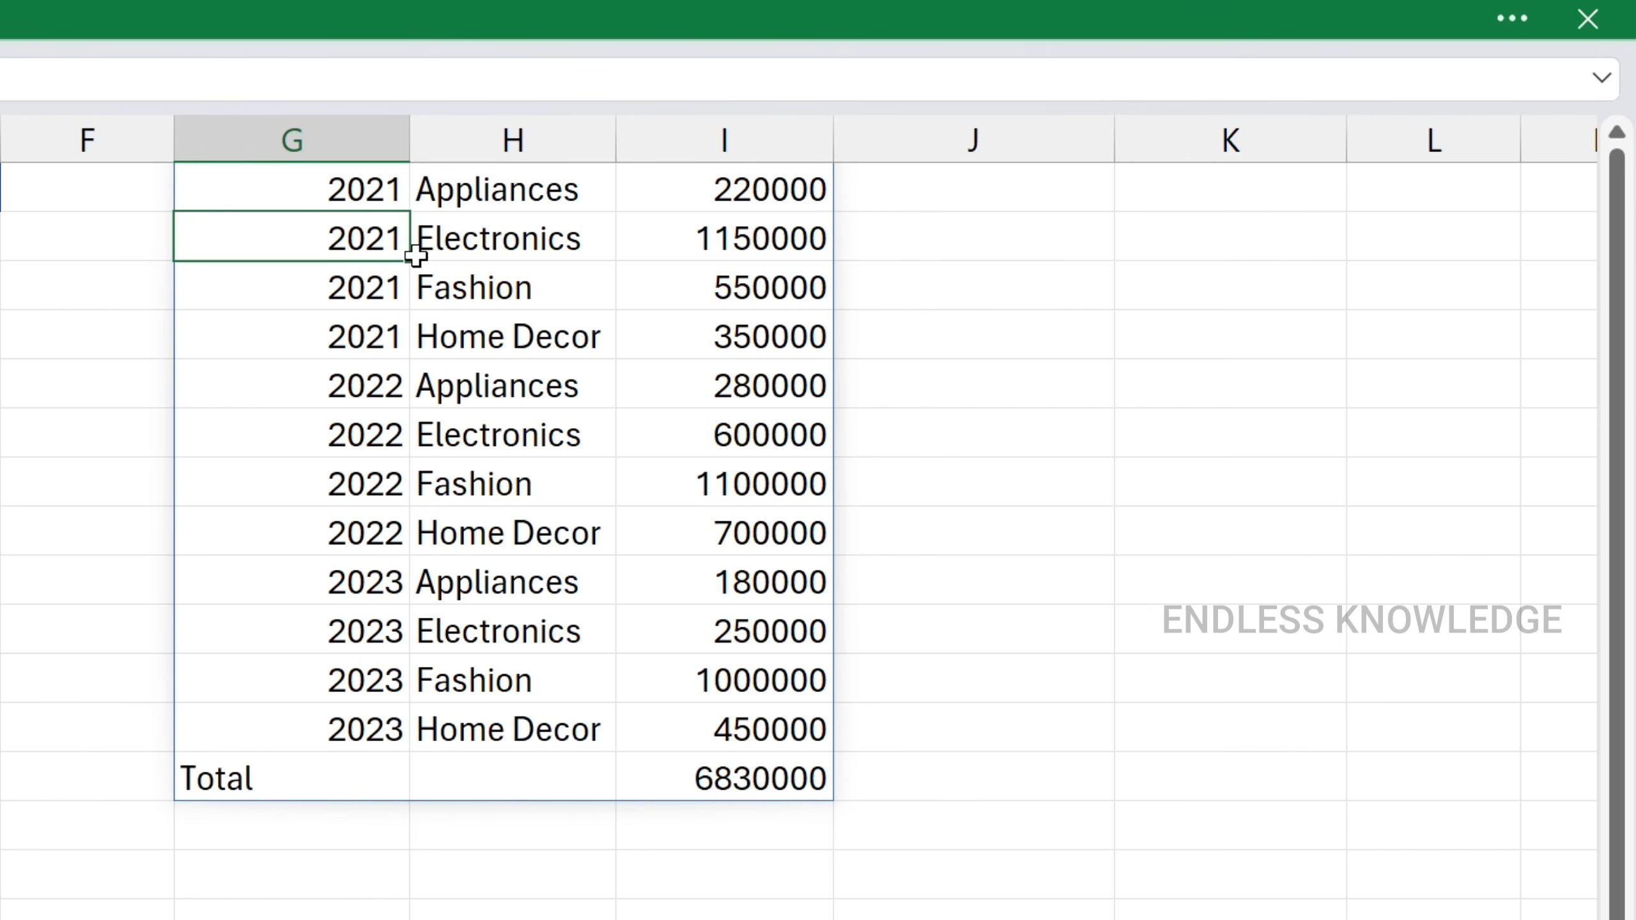
left_click_drag(391, 388, 494, 549)
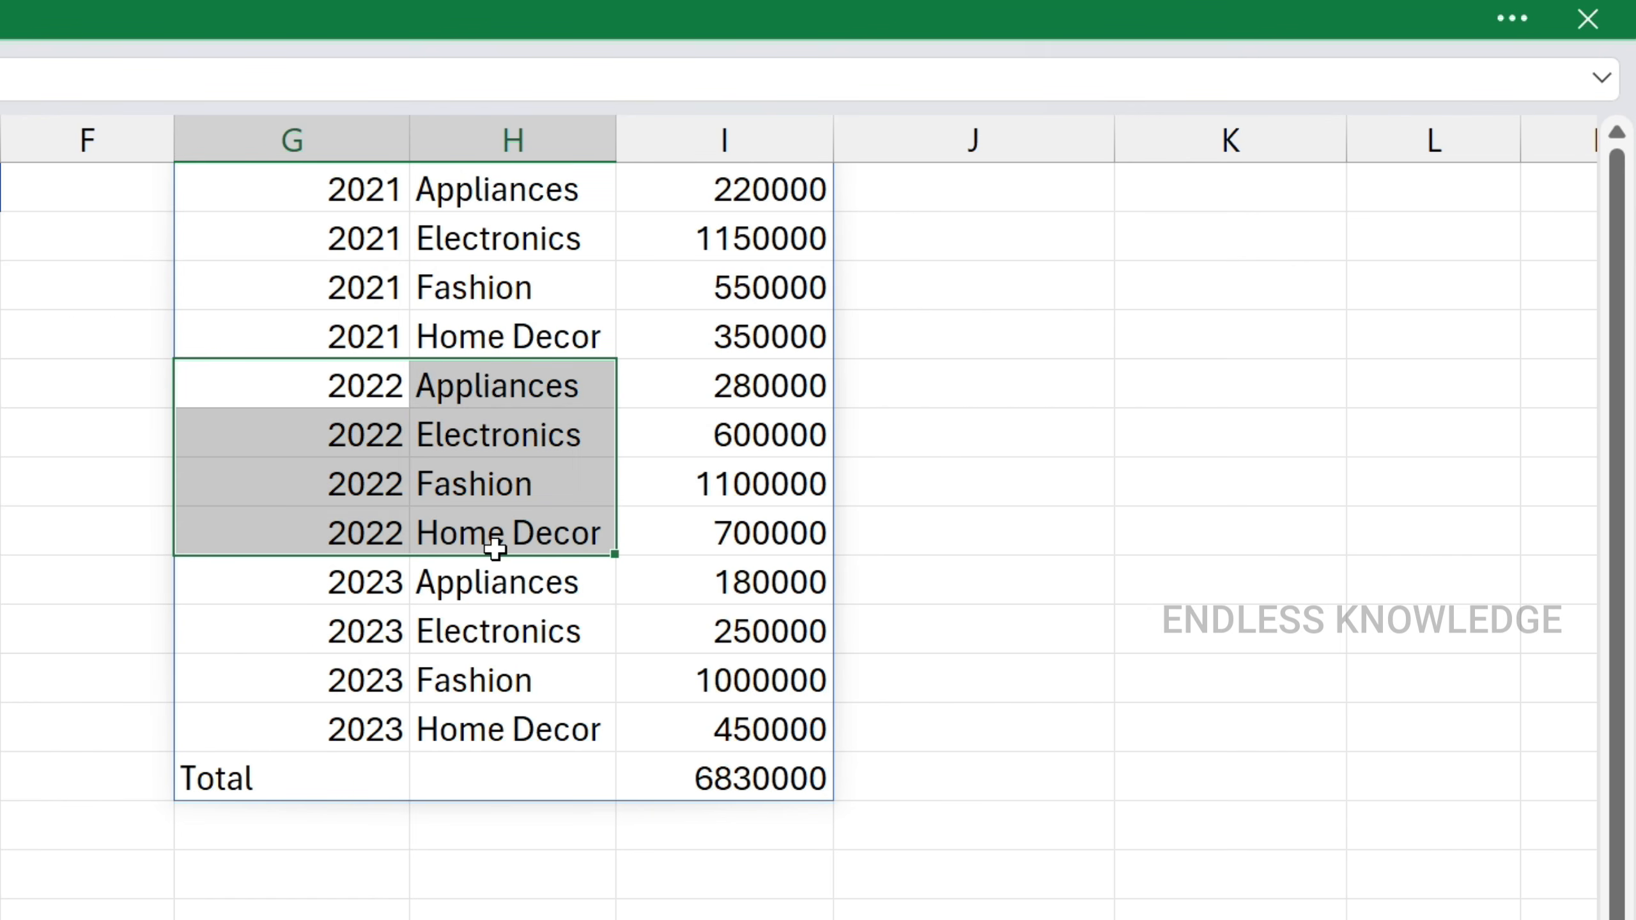
left_click_drag(380, 588, 518, 726)
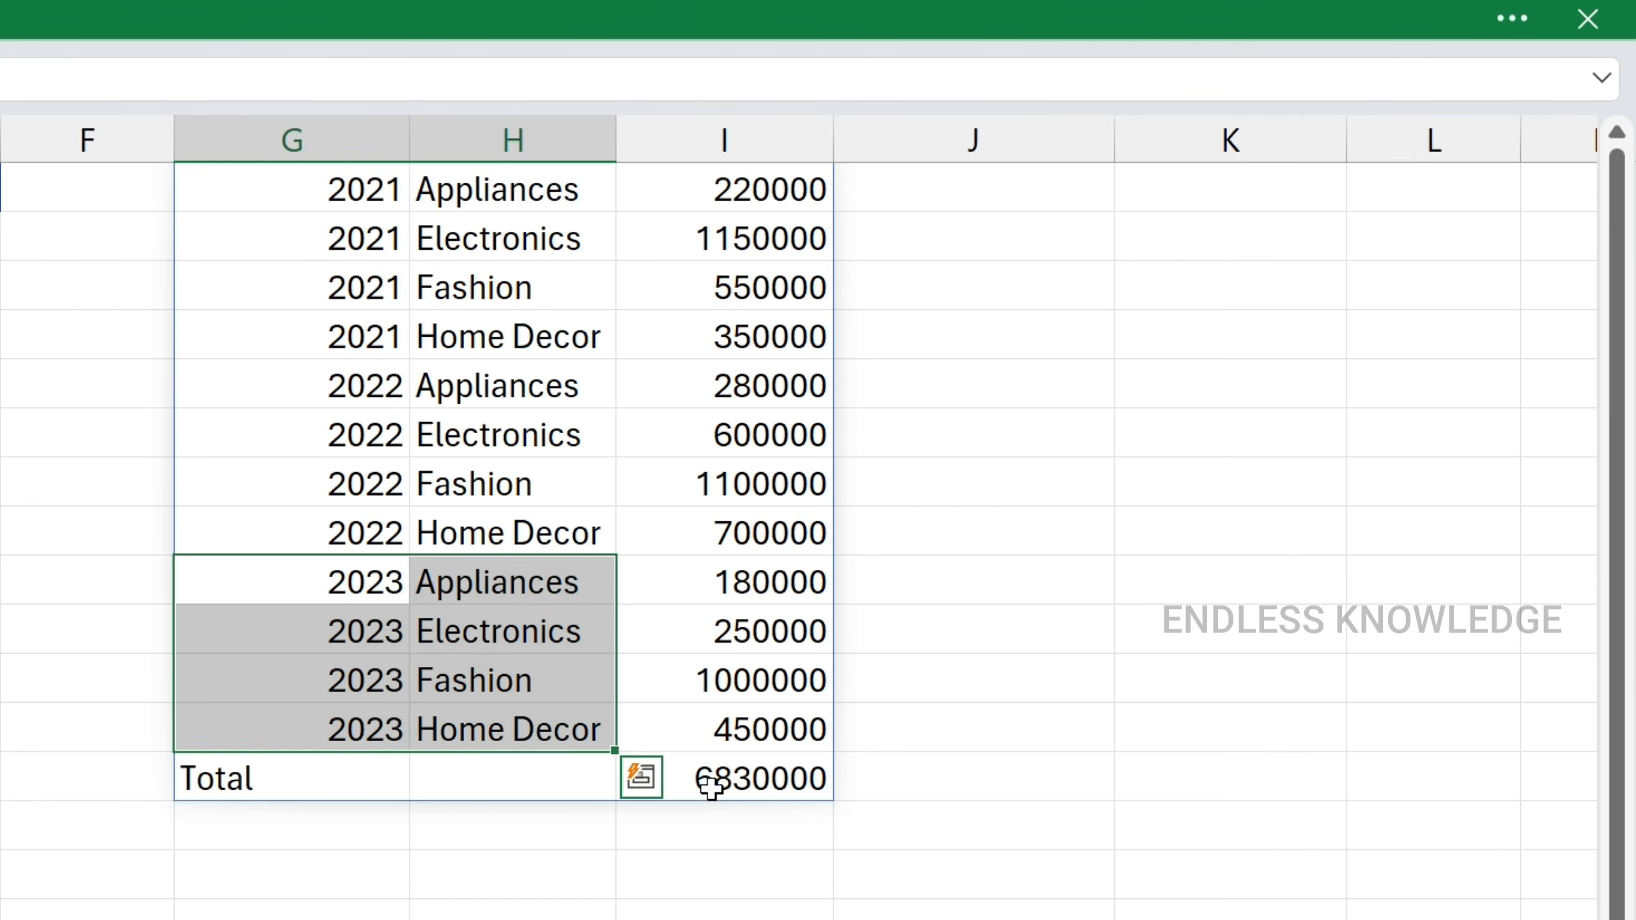
Set the values of the GROUPBY formula in G1 to the product range C1:C21 and its function to ARRAYTOTEXT.
left_click(379, 190)
double_click(381, 190)
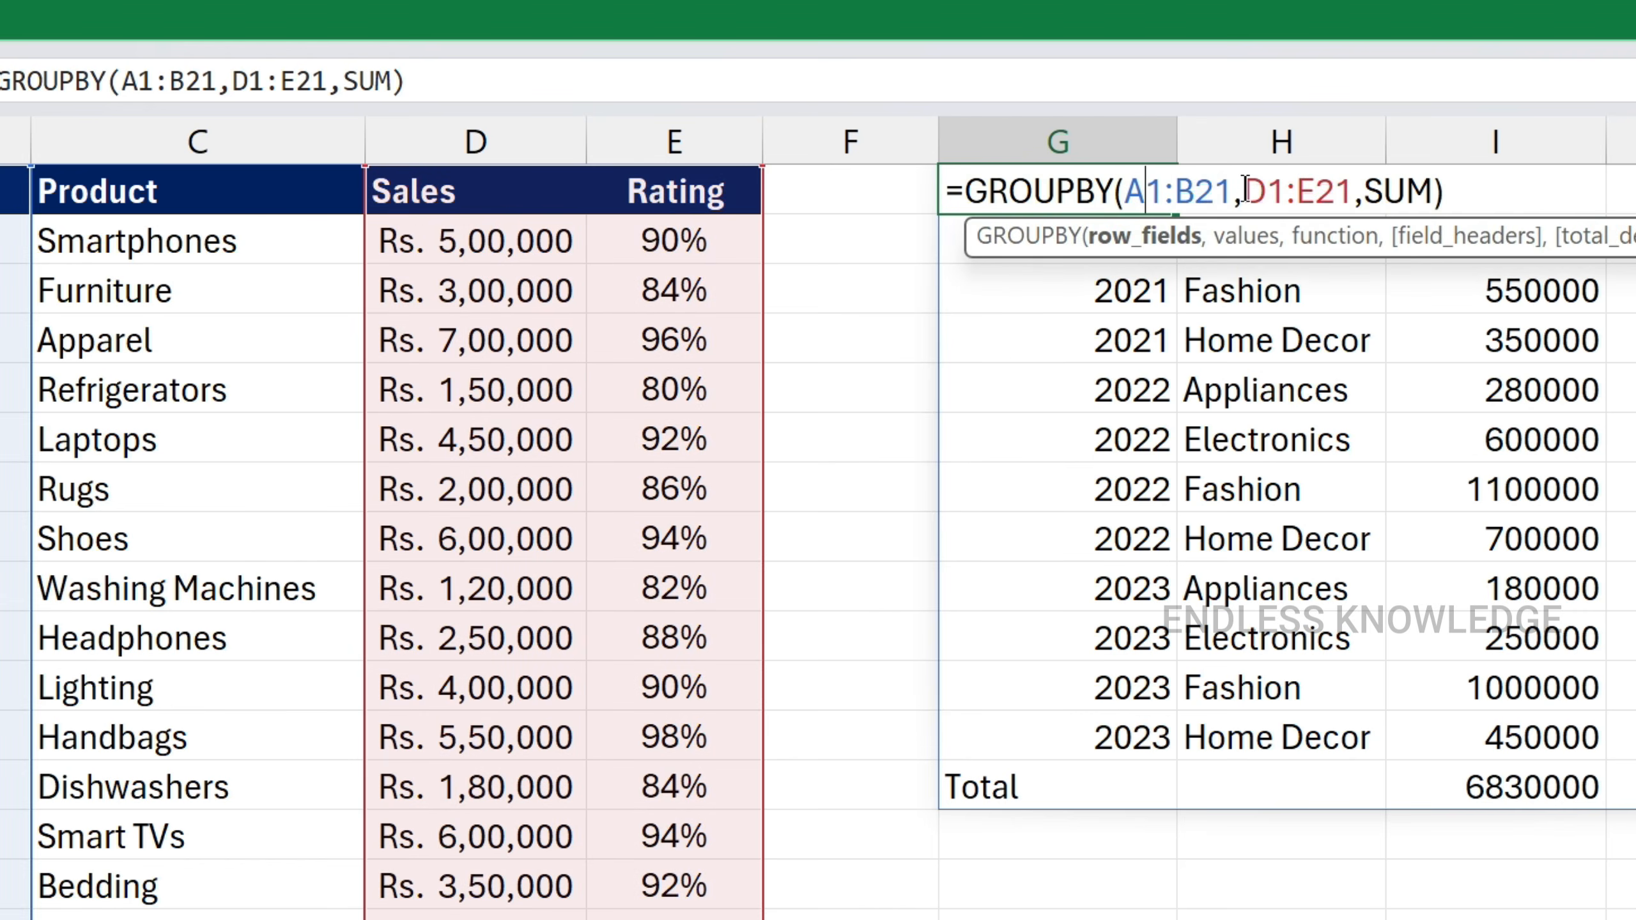
left_click_drag(1243, 192, 1353, 191)
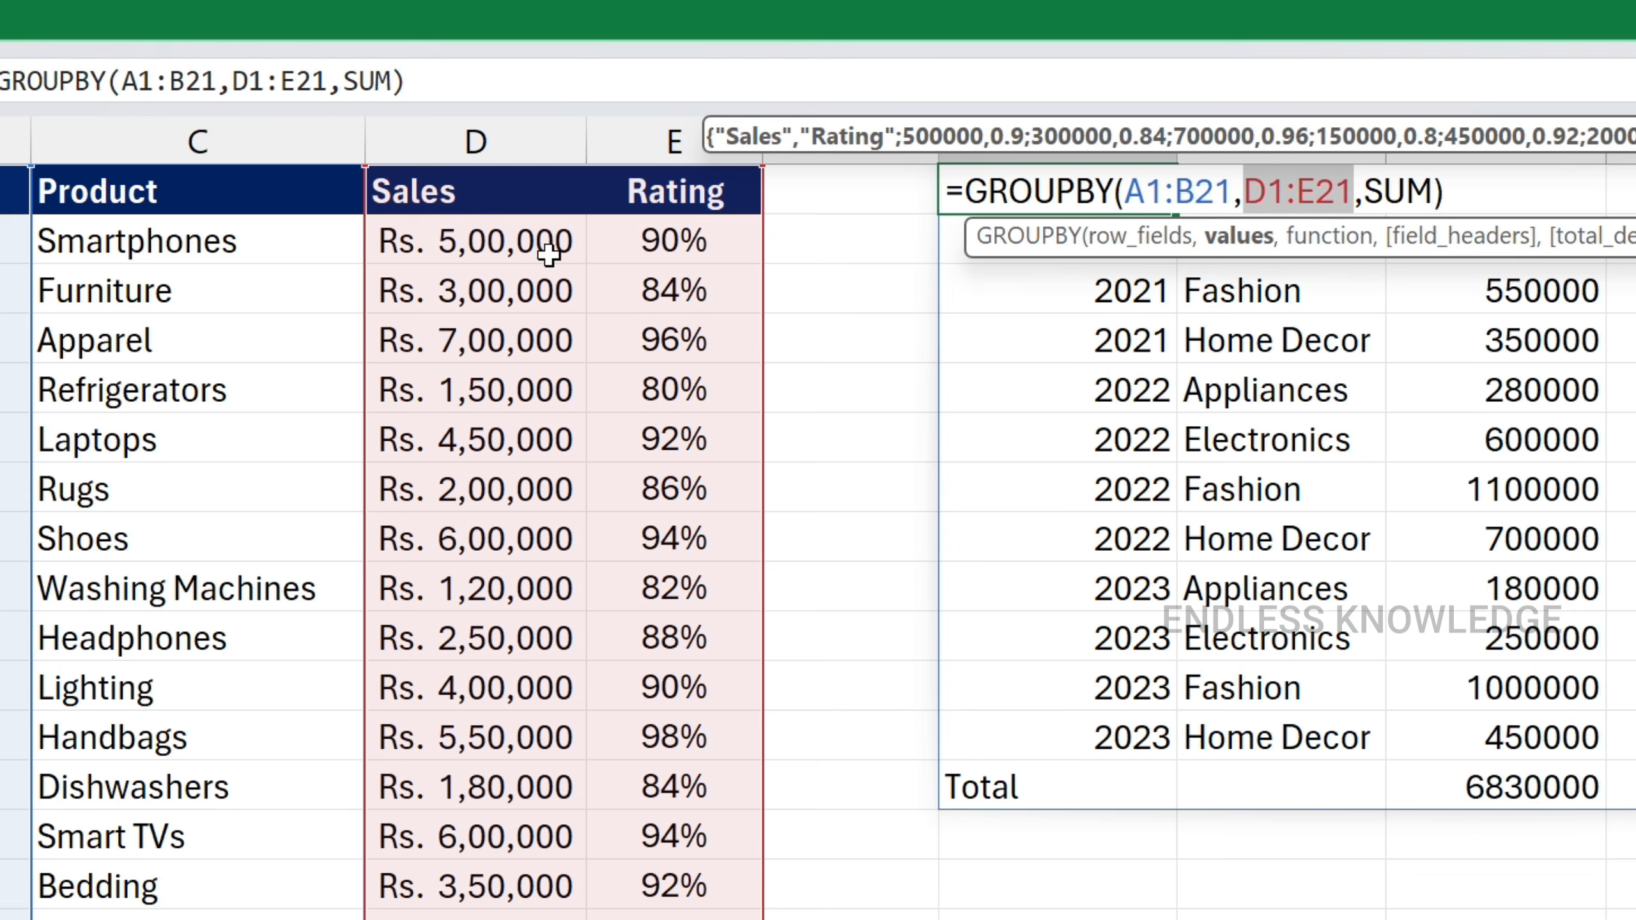
left_click_drag(255, 195, 270, 919)
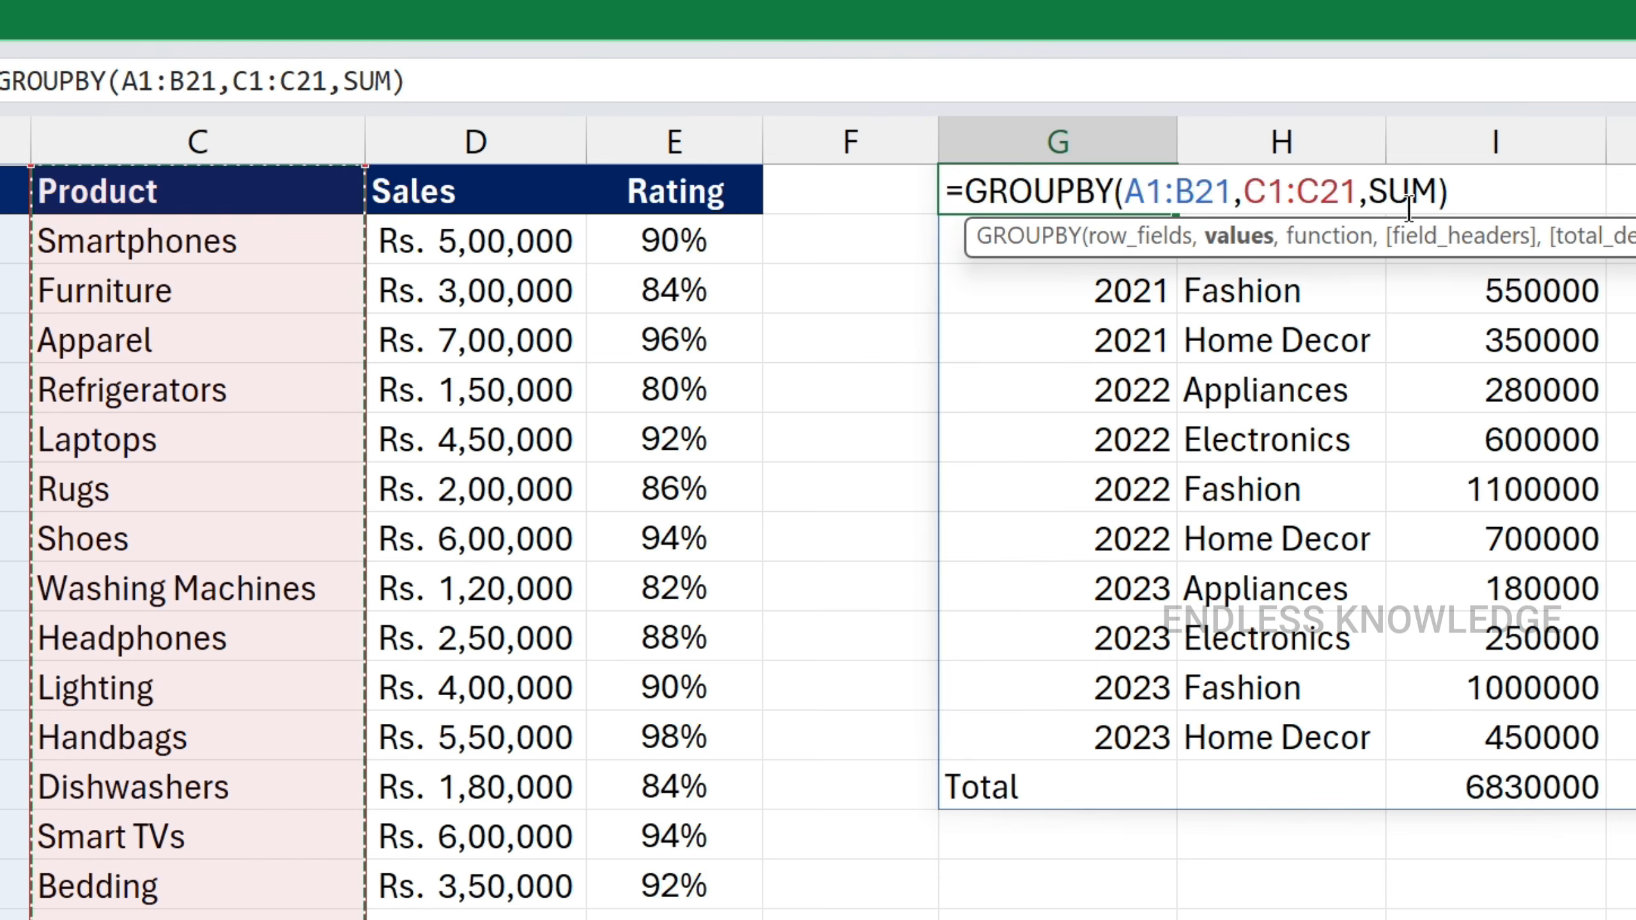
double_click(1390, 187)
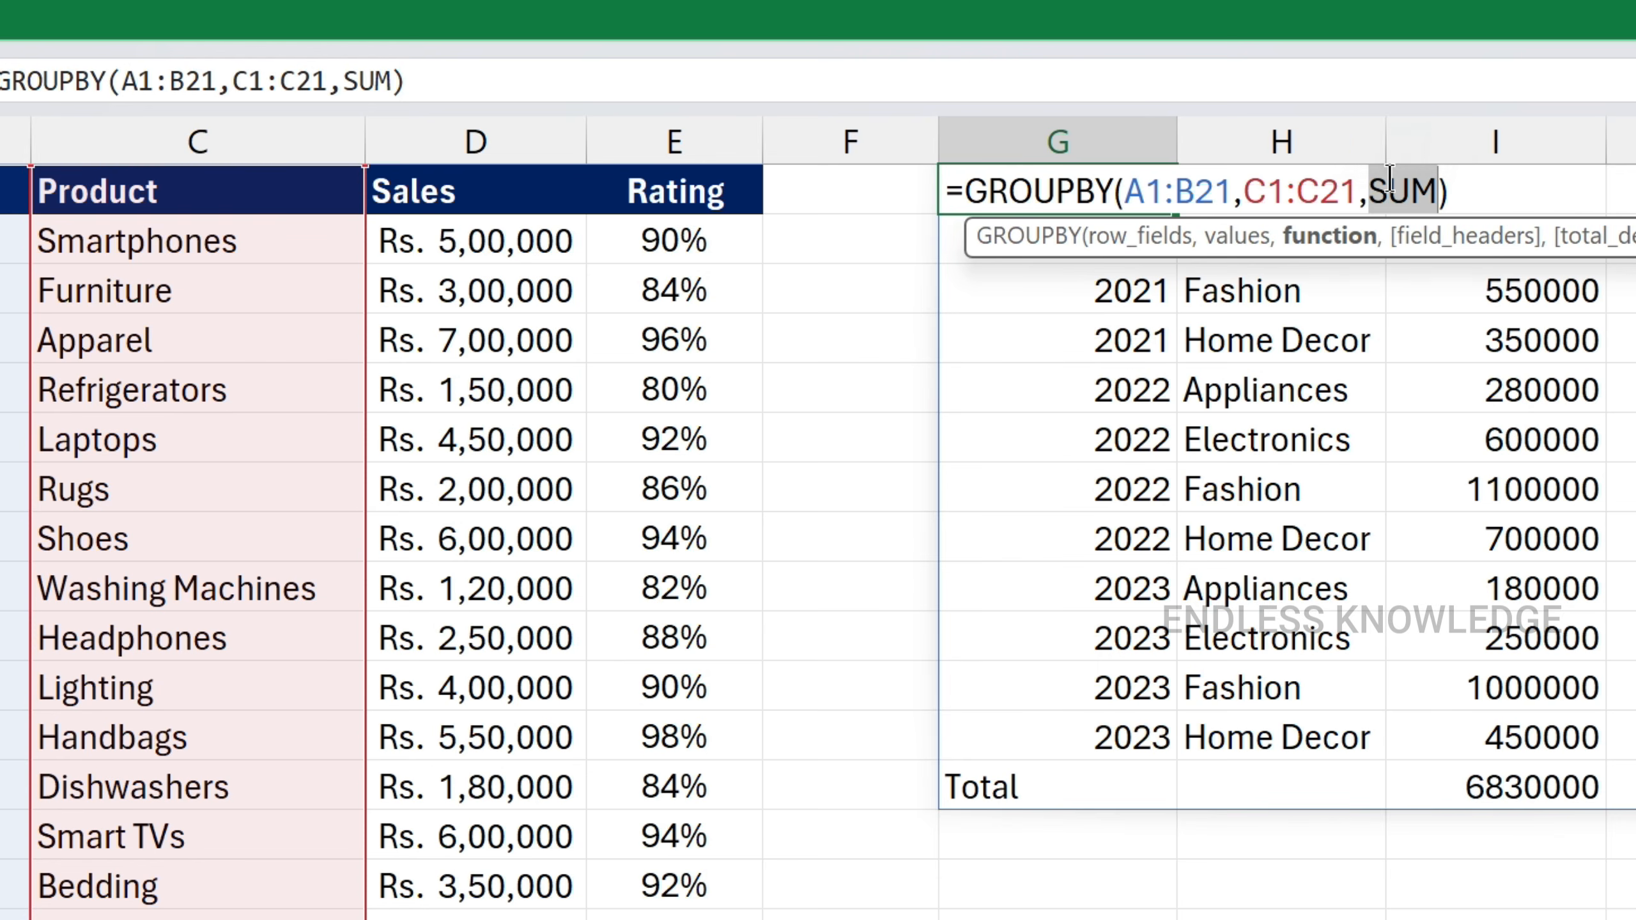
key("BackSpace")
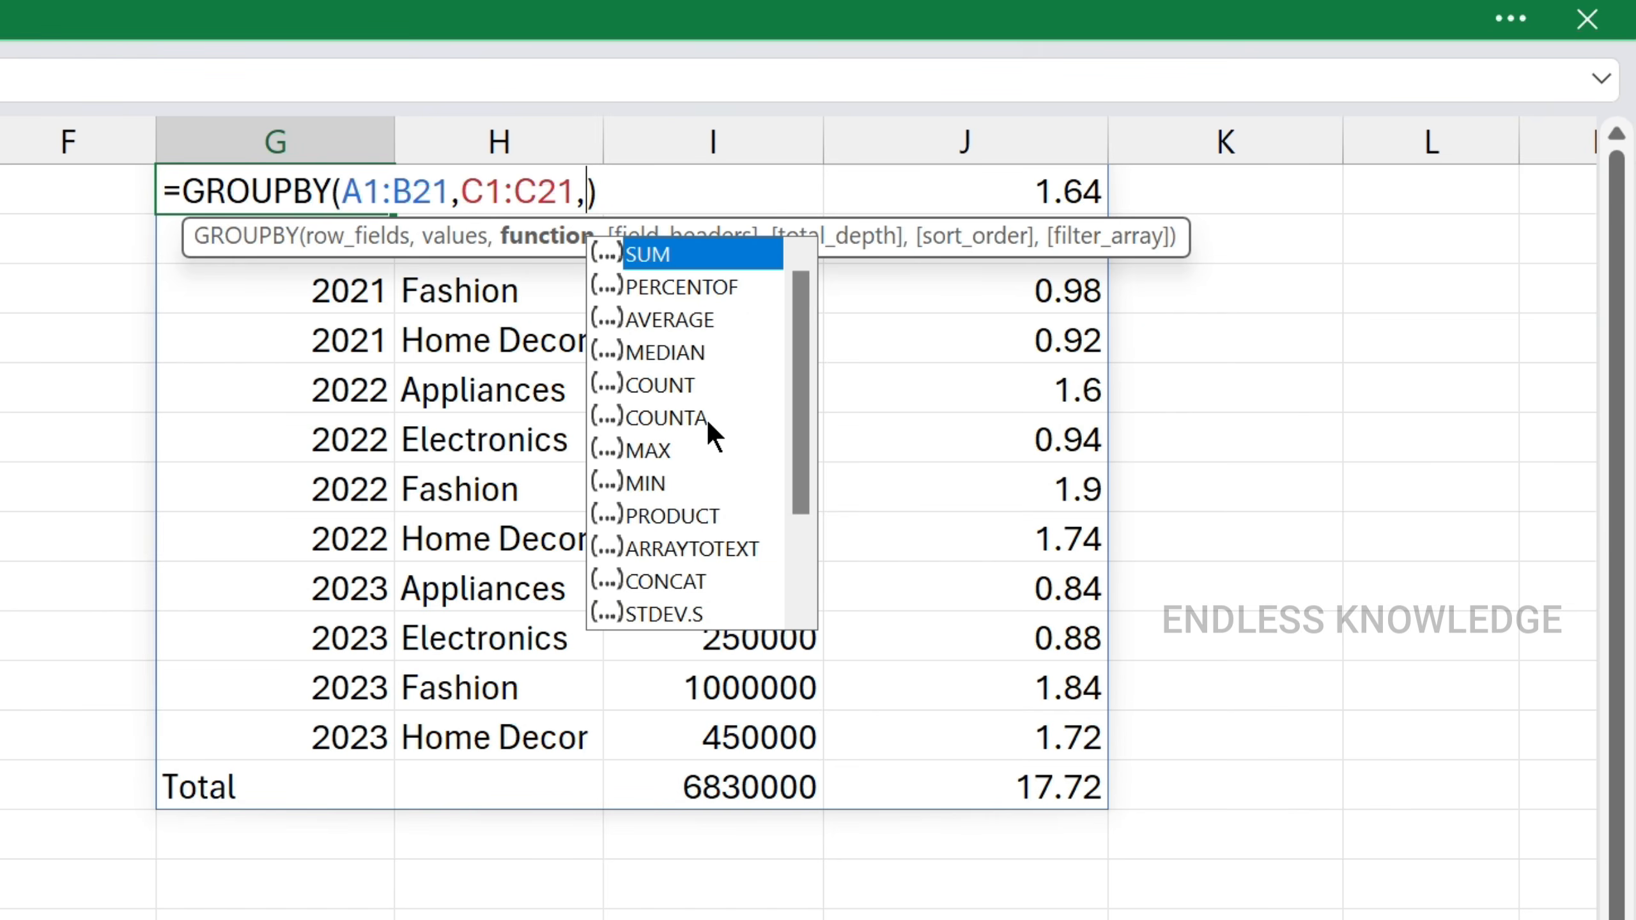
left_click(706, 551)
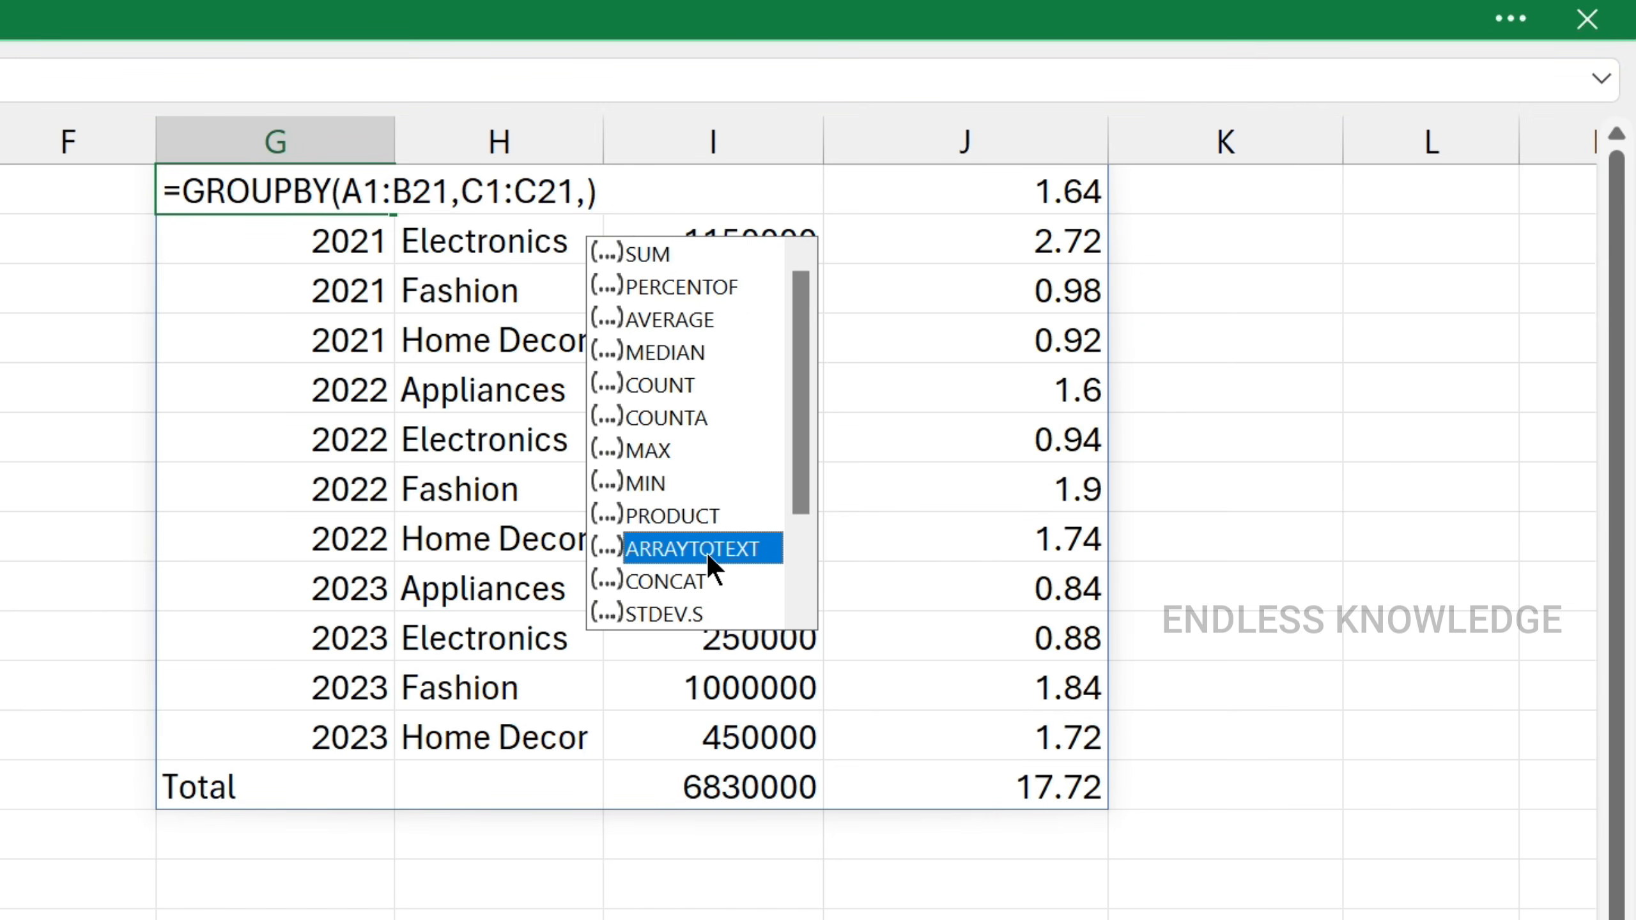
double_click(706, 549)
key("Return")
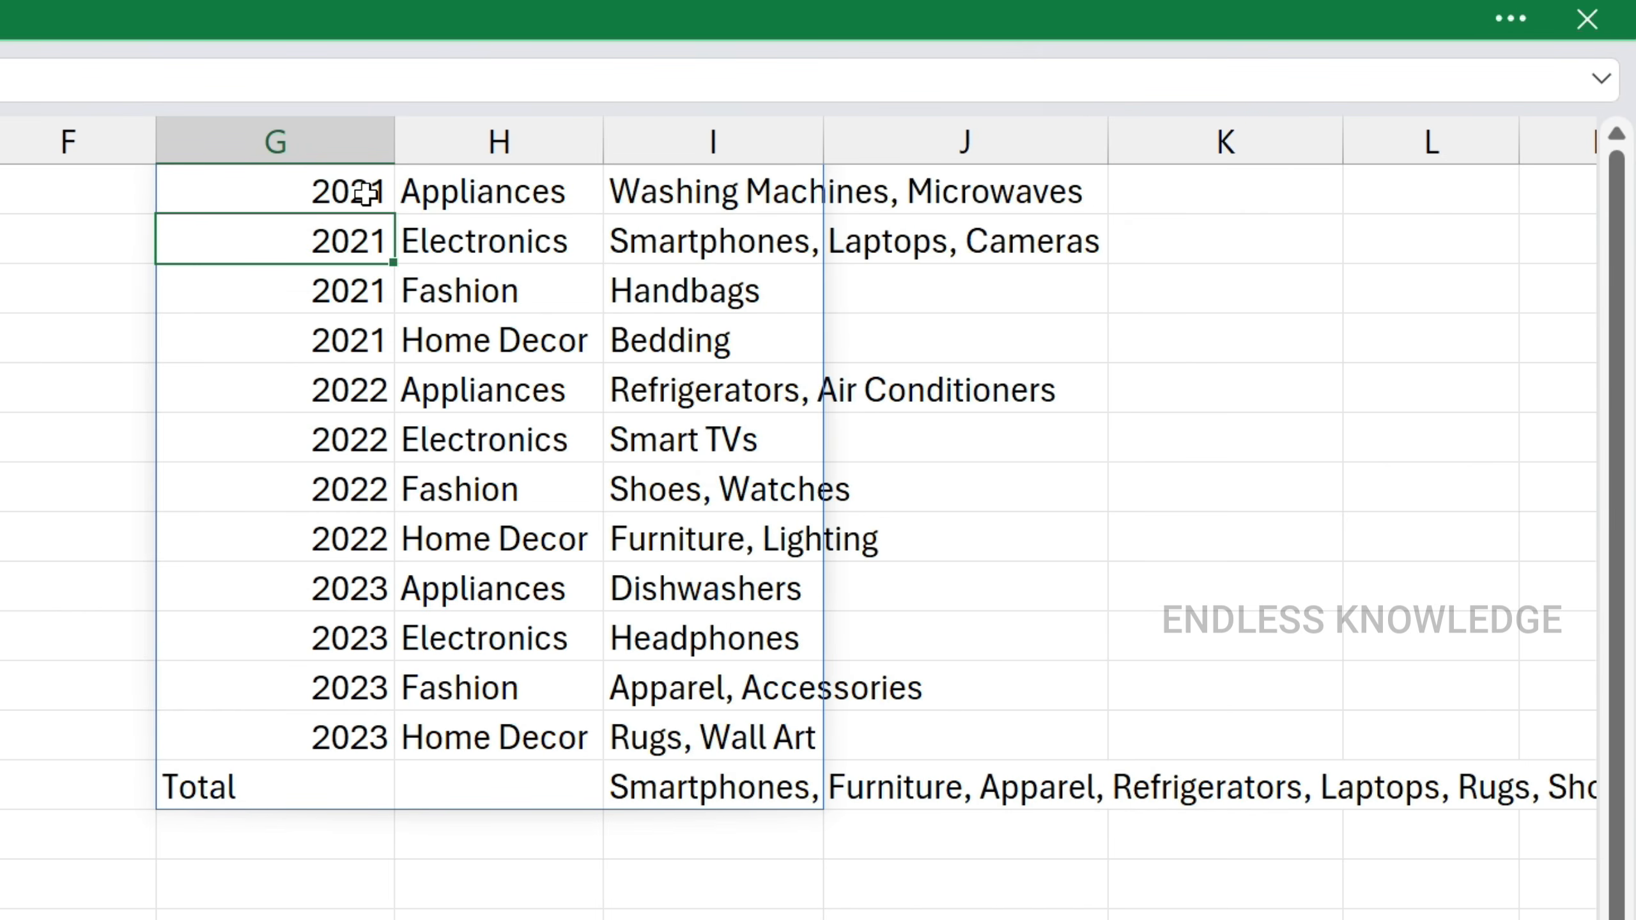
Change the row fields of the GROUPBY formula in G1 to B1:B21 so products are listed by category only.
double_click(350, 181)
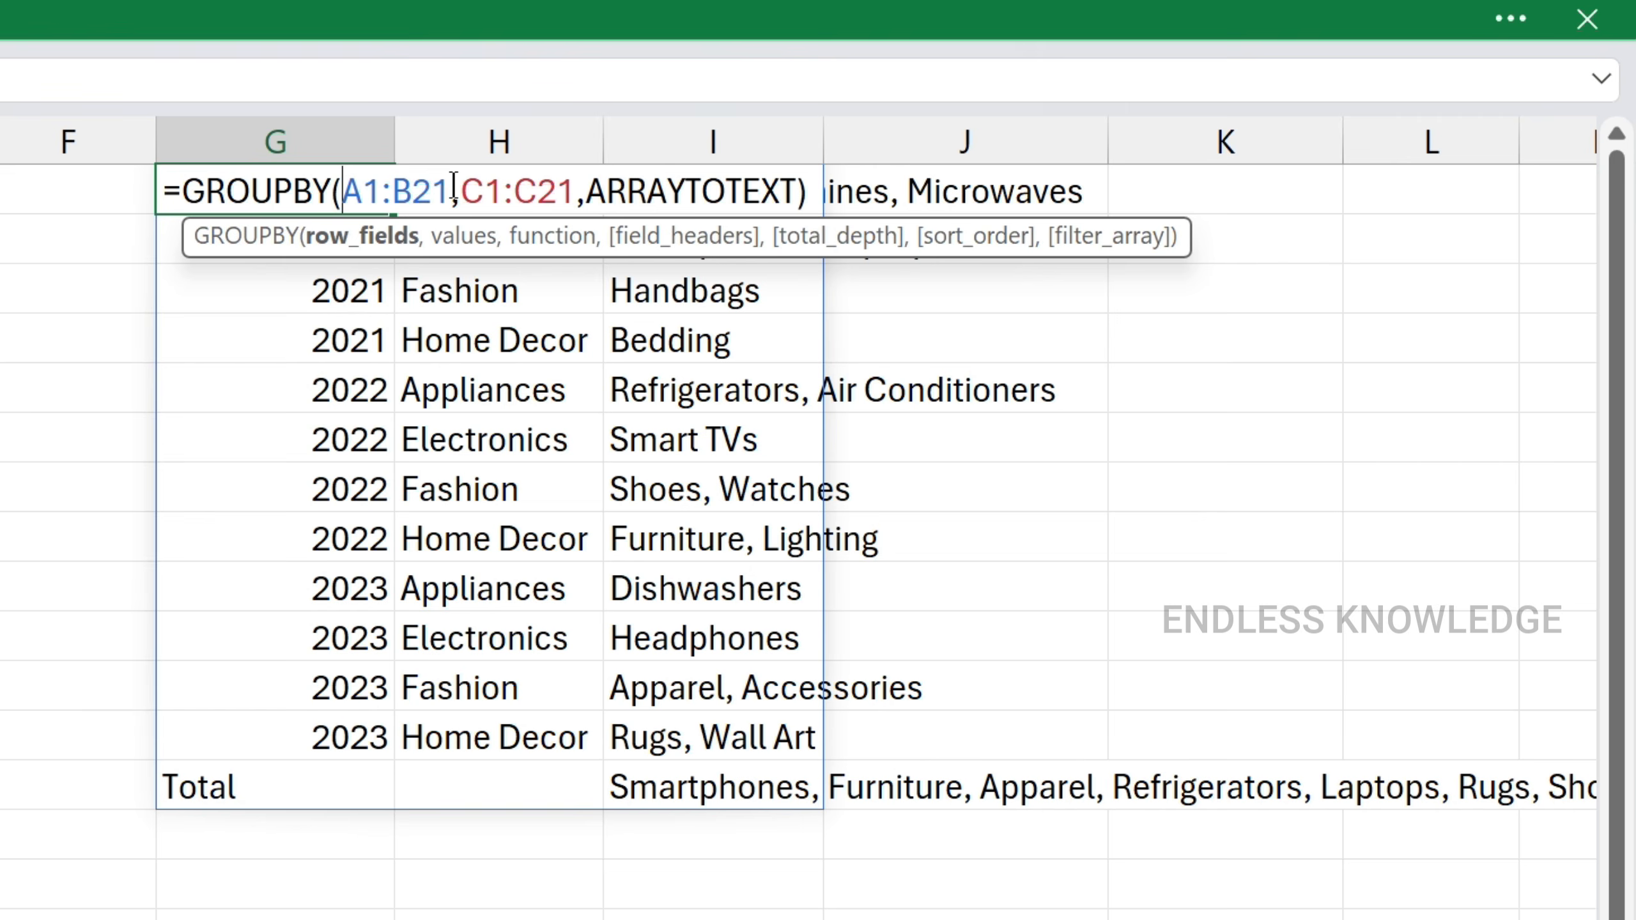
left_click_drag(449, 188, 303, 919)
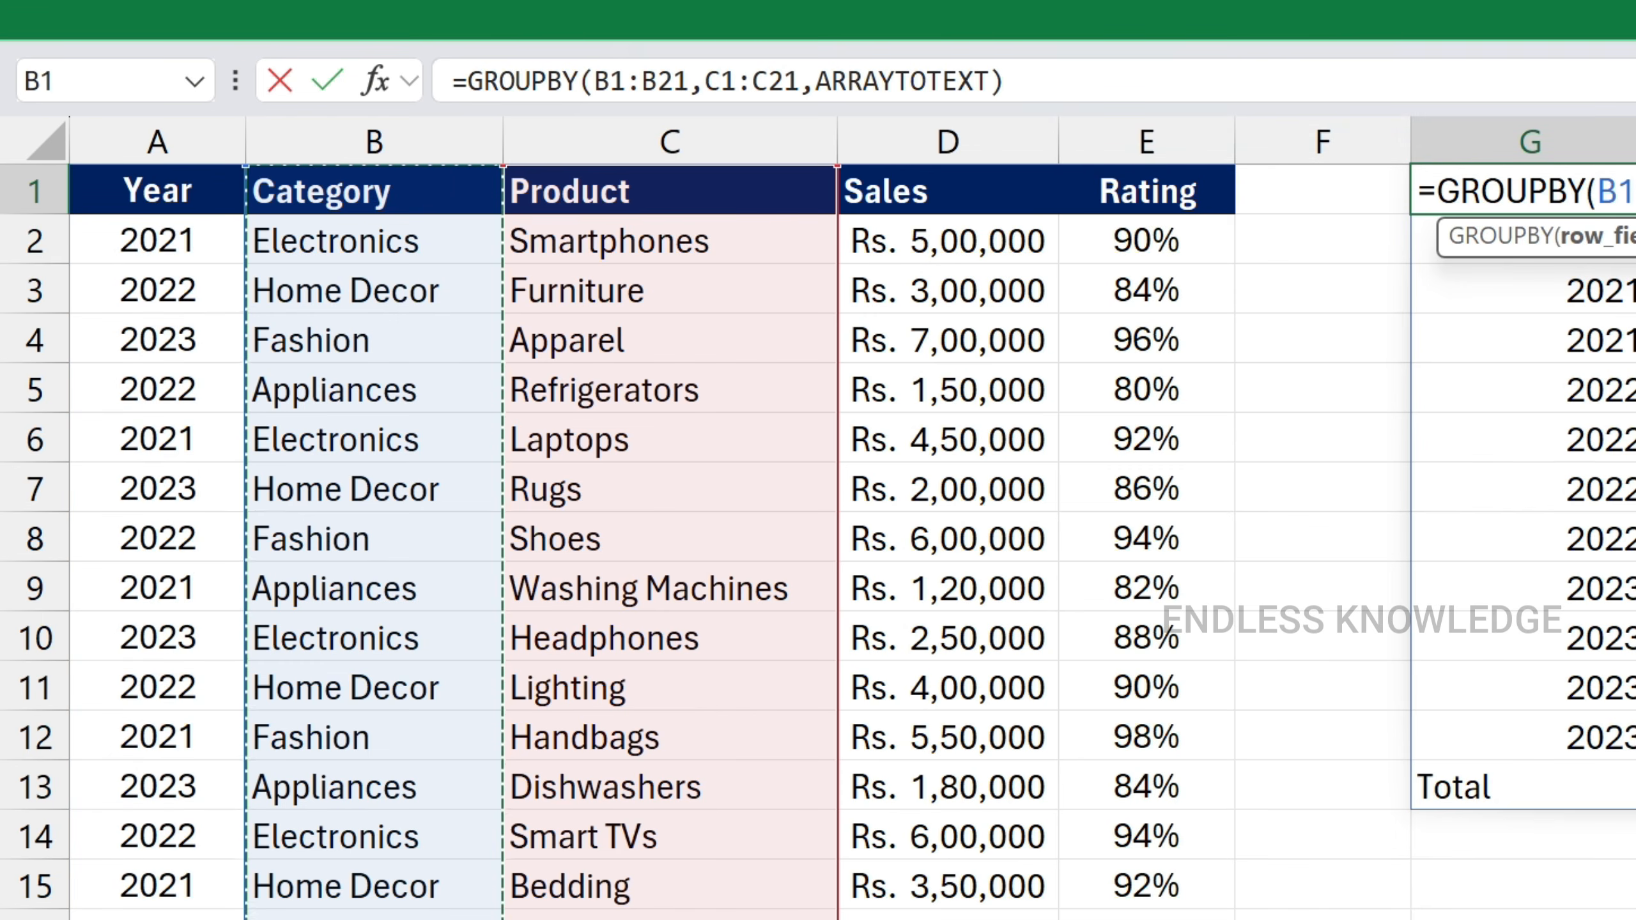
key("Return")
left_click(524, 494)
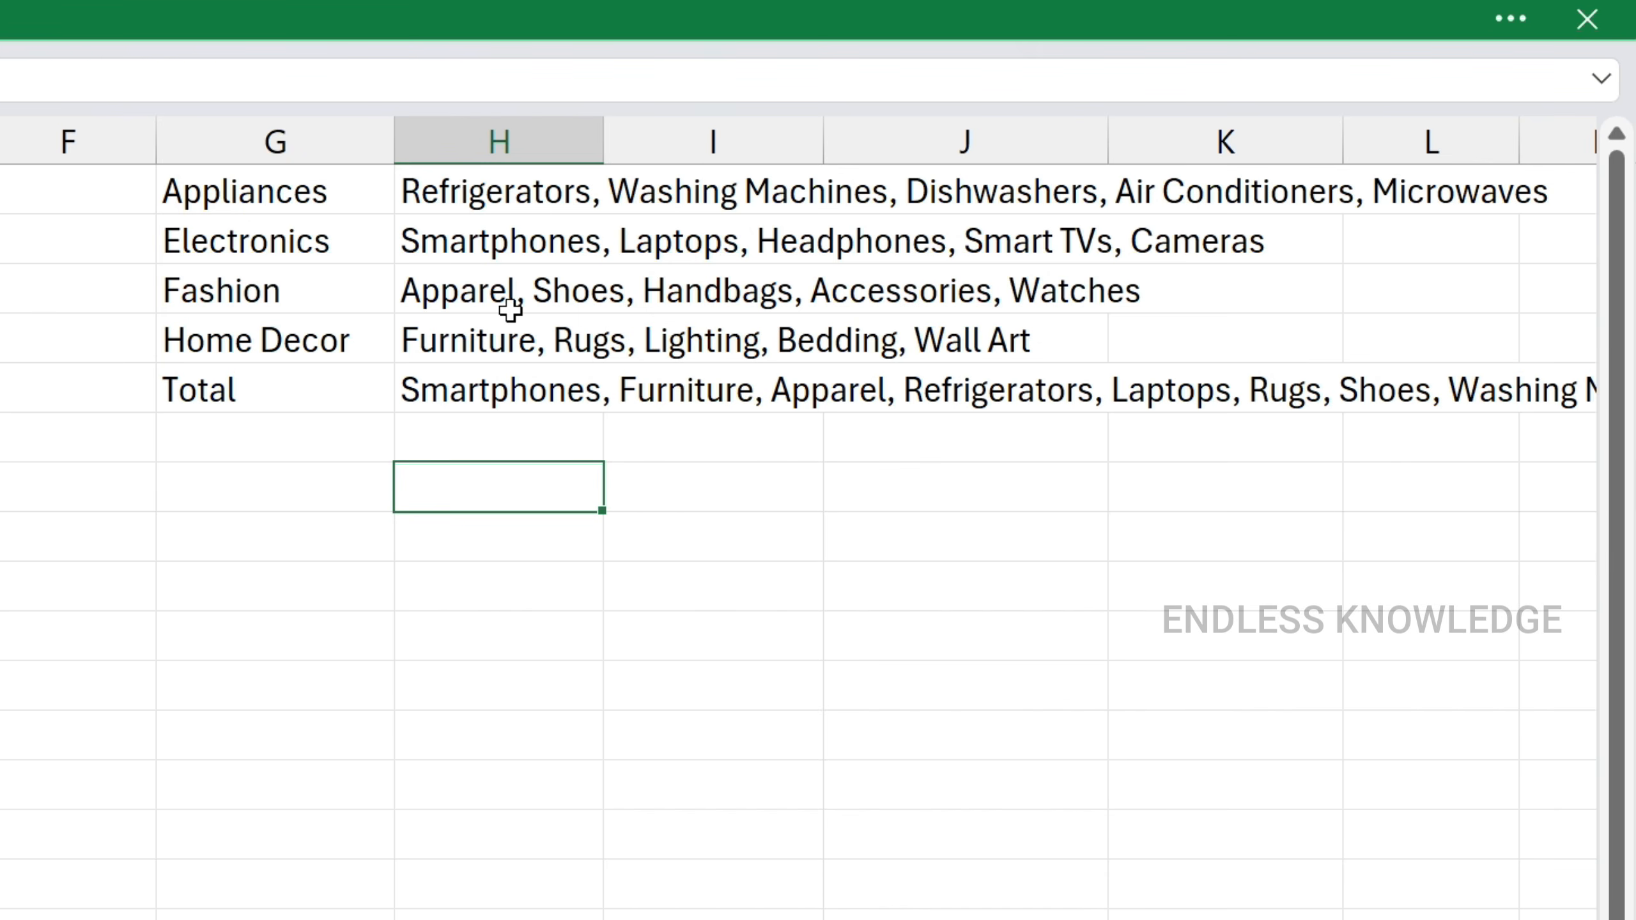
Change the function of the GROUPBY formula in G1 to CONCAT so each category's products are joined without separators.
left_click(322, 190)
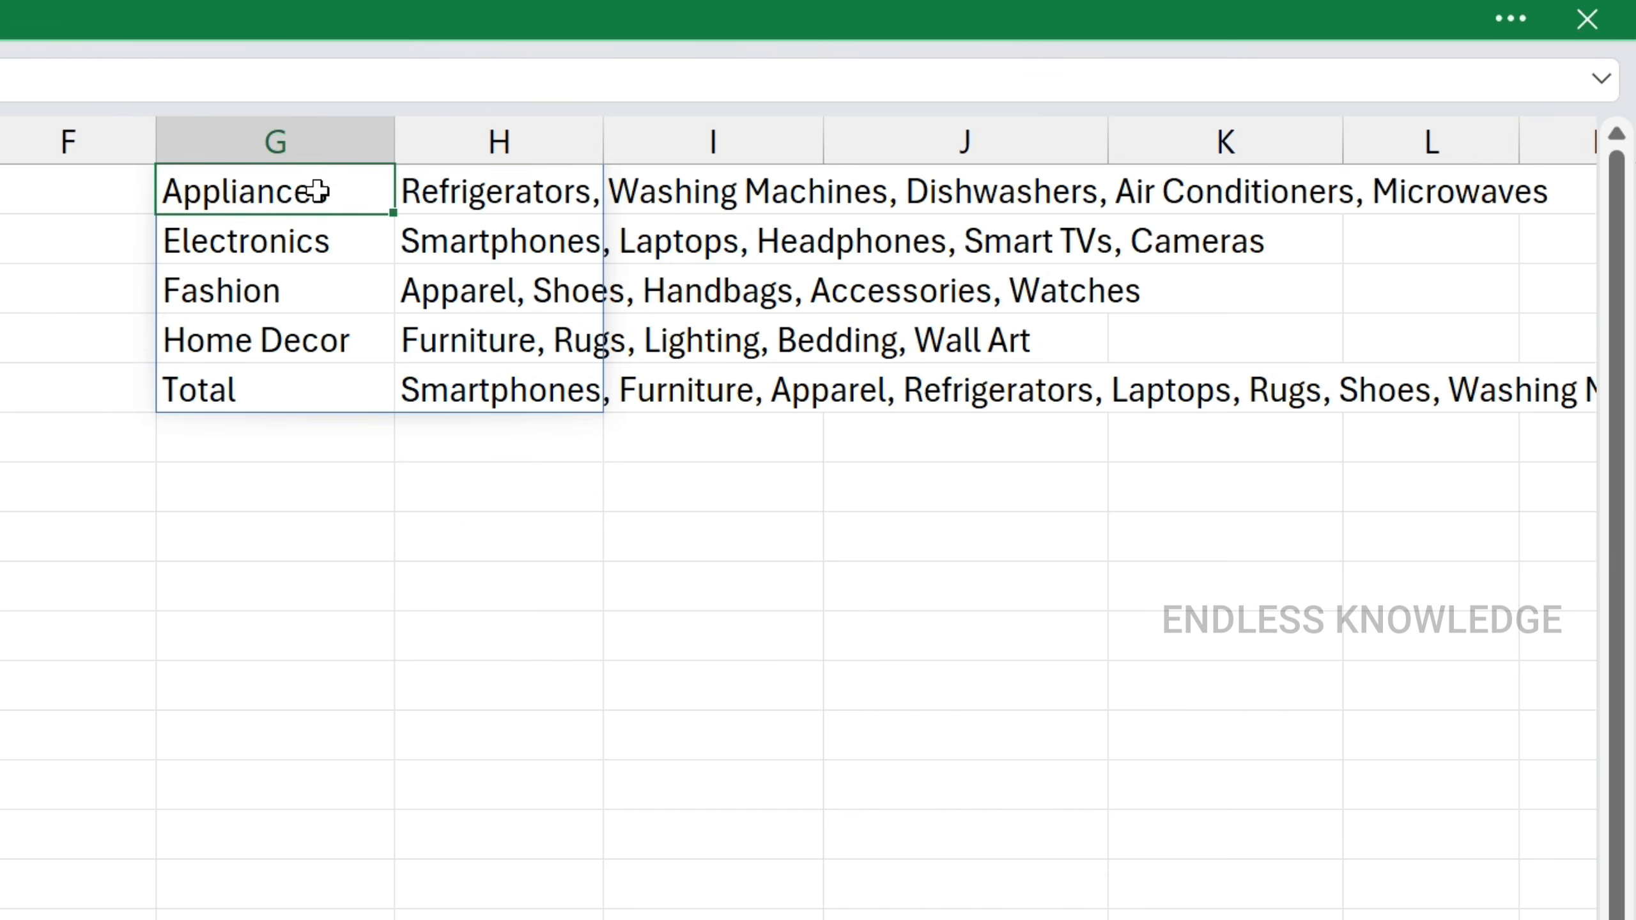
double_click(316, 190)
double_click(650, 193)
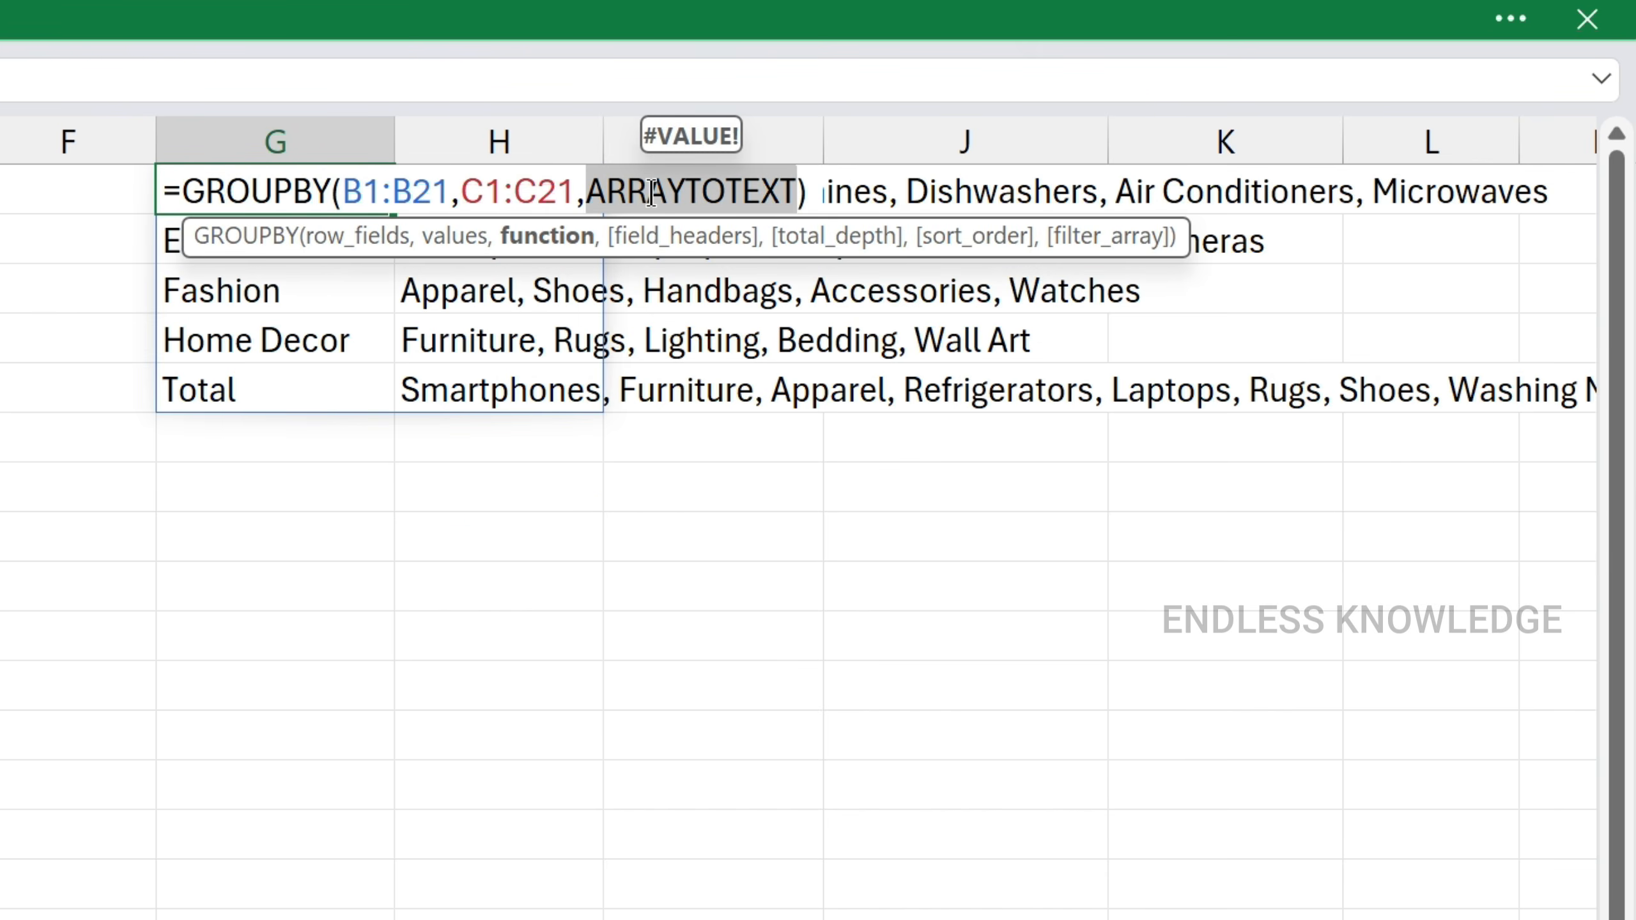
key("BackSpace")
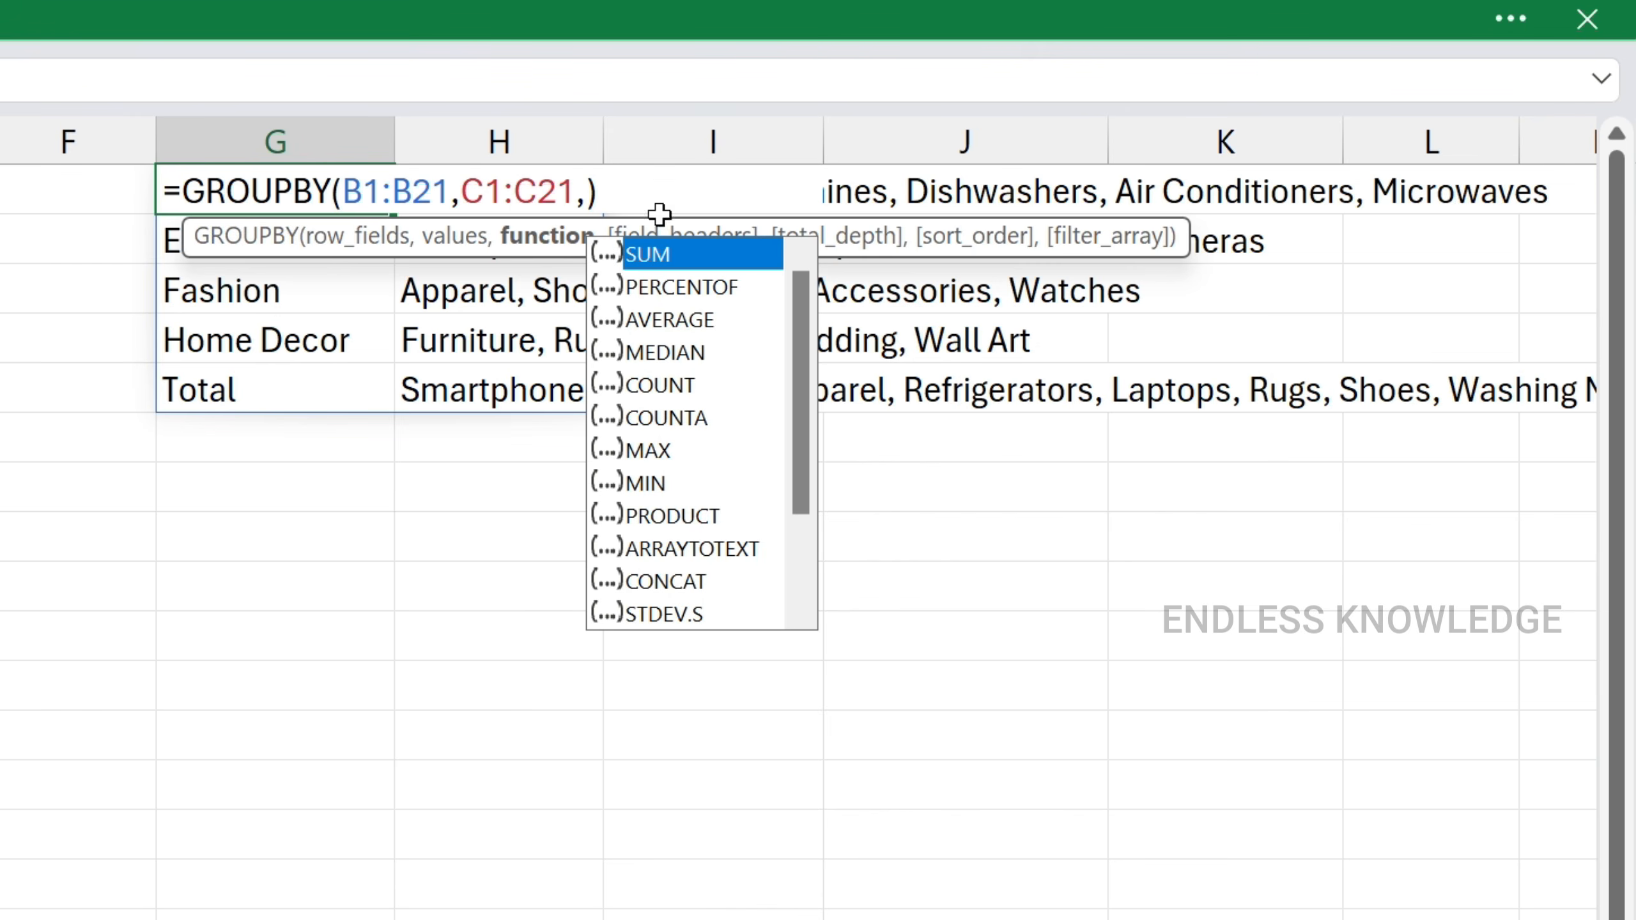
left_click(676, 581)
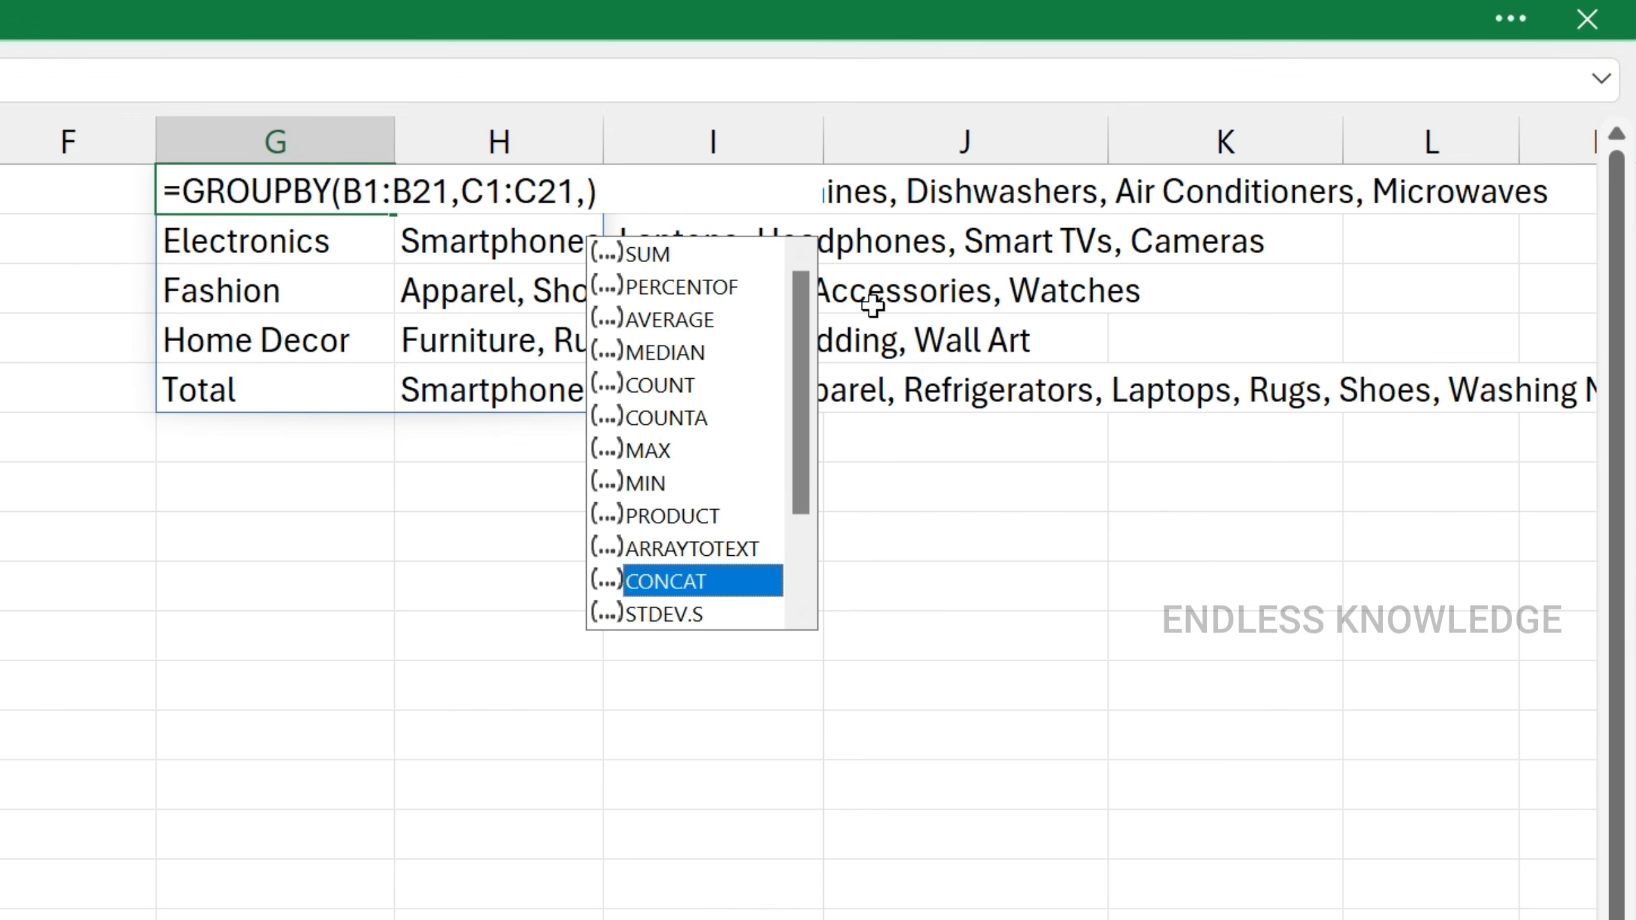
key("Tab")
key("Return")
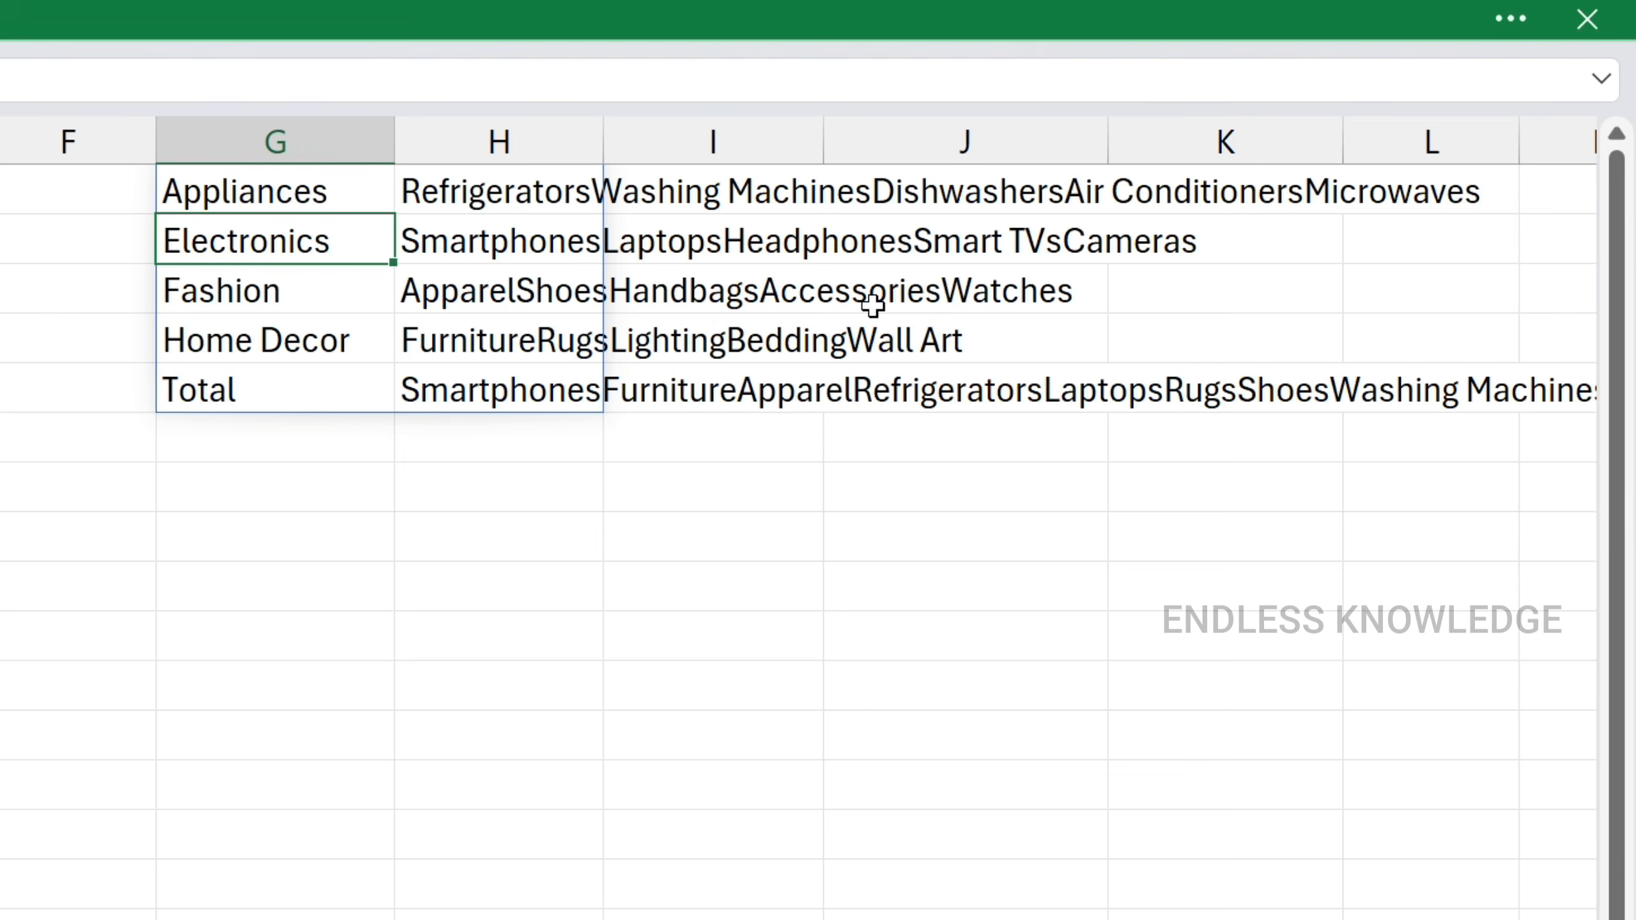
Change the function of the GROUPBY formula in G1 to COUNTA to count the products in each category.
double_click(347, 186)
double_click(606, 189)
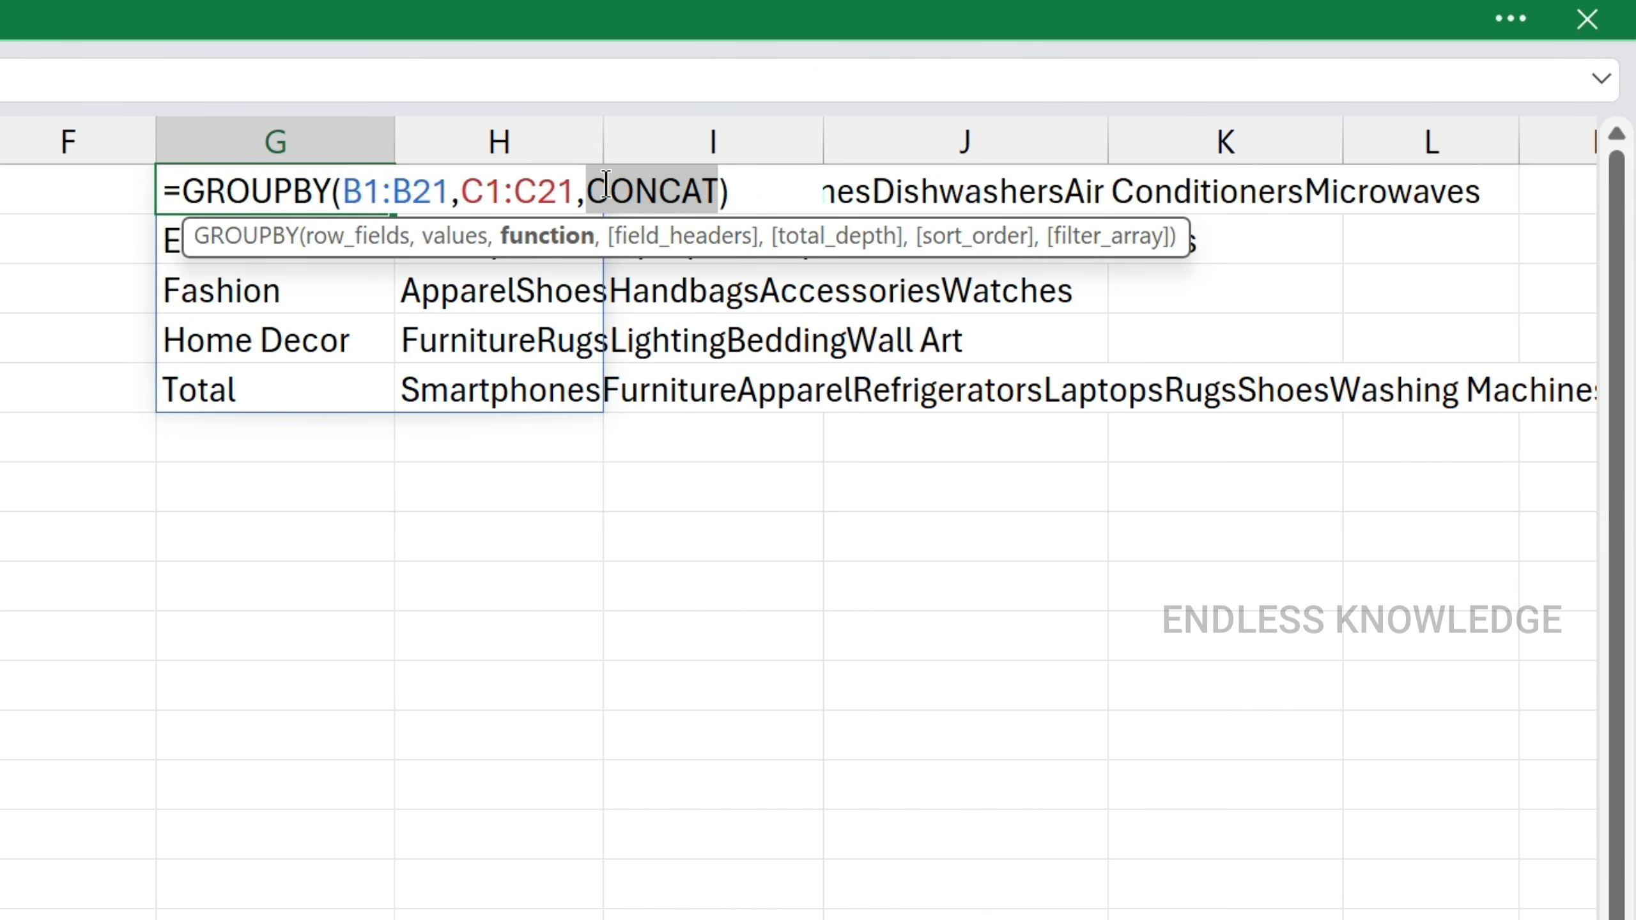
type("c")
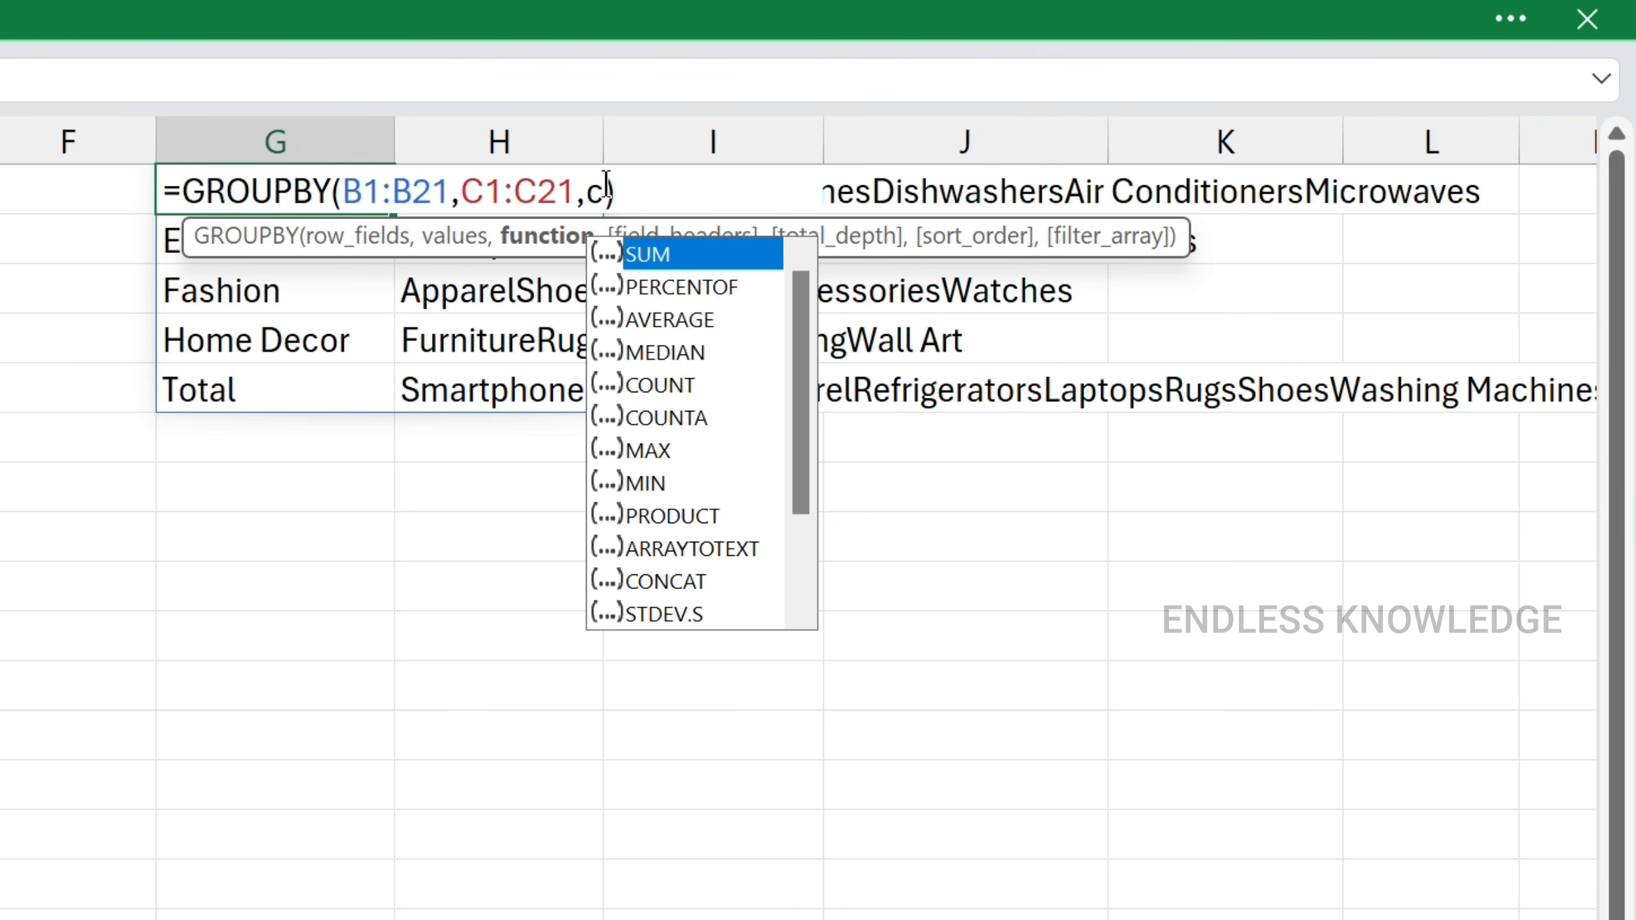
key("Down")
key("Down")
key("Down")
key("Down")
key("Down")
key("Tab")
key("Return")
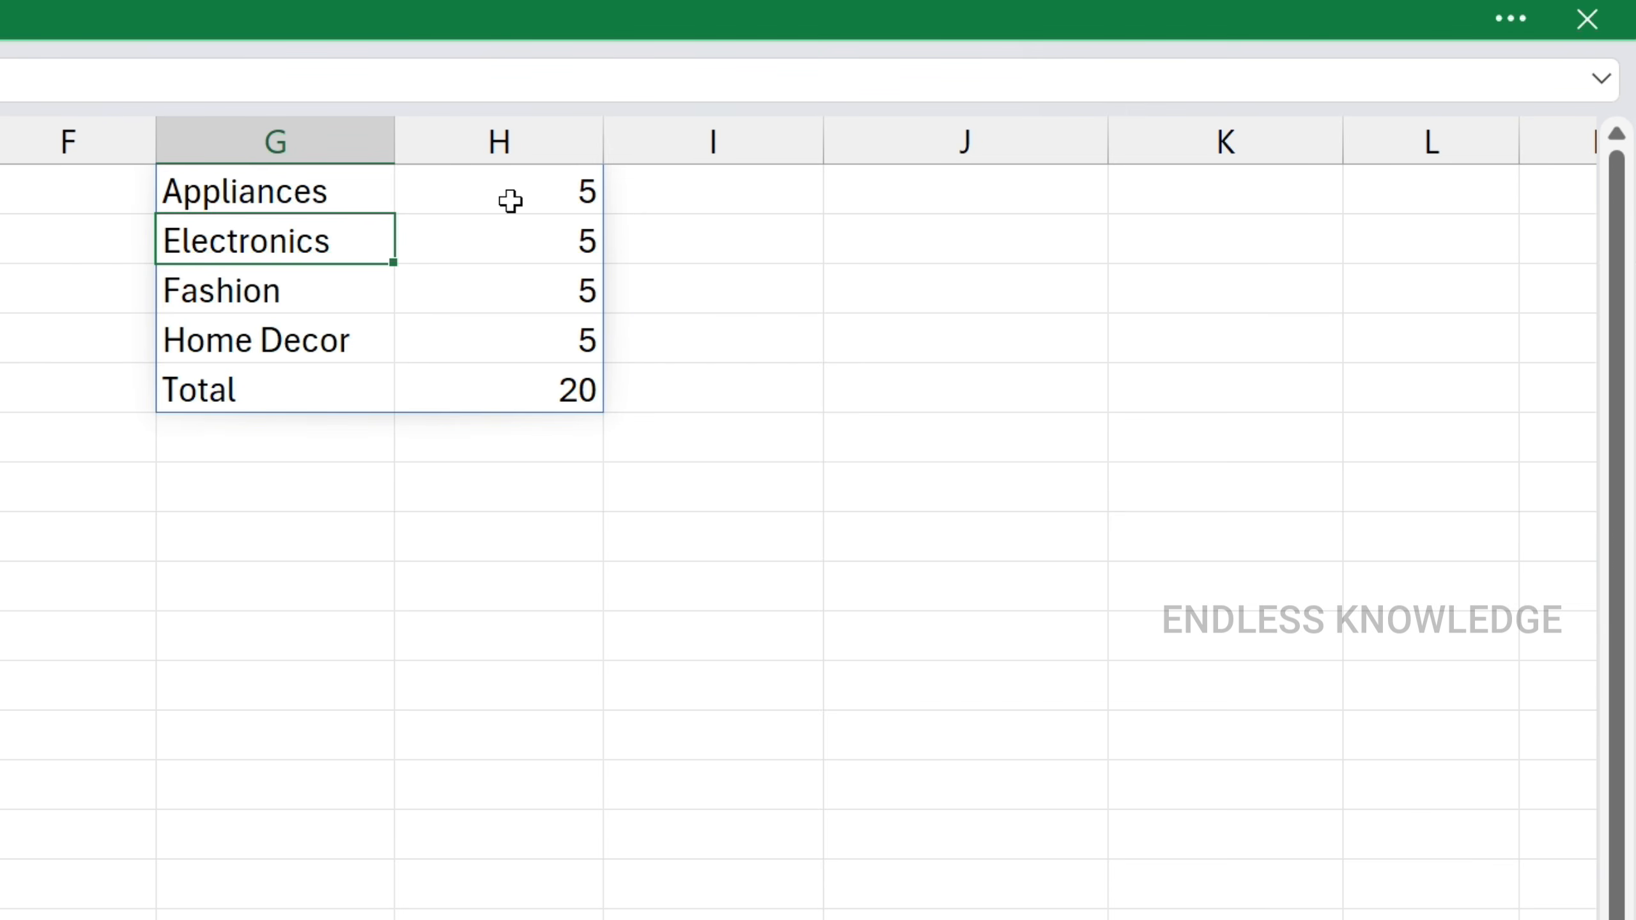
key("Up")
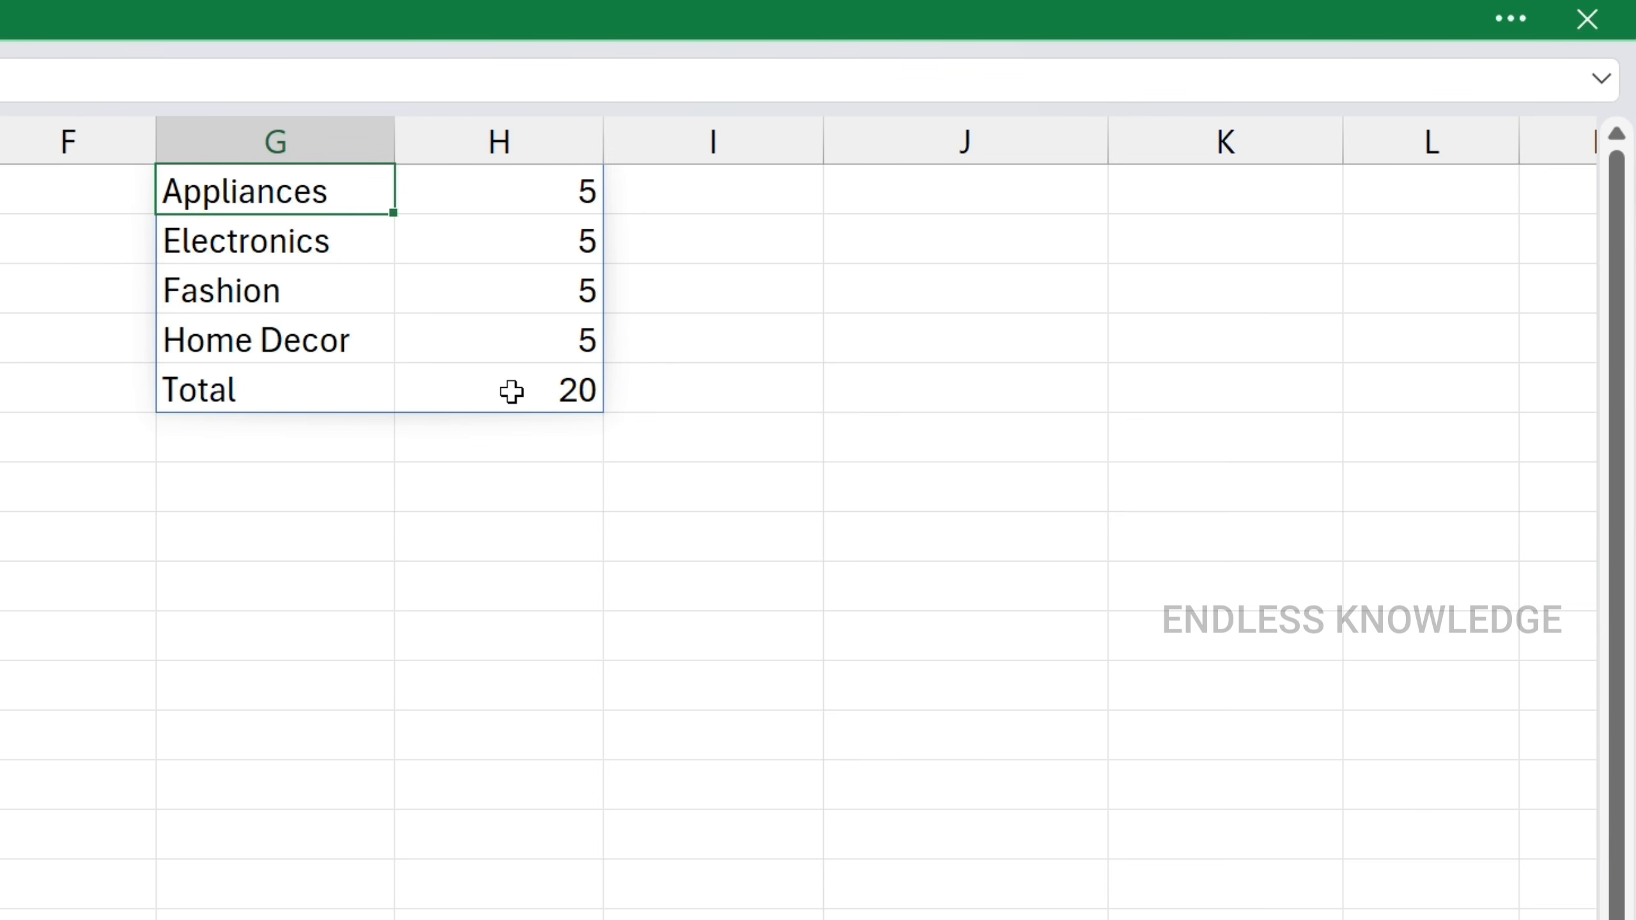
left_click(511, 389)
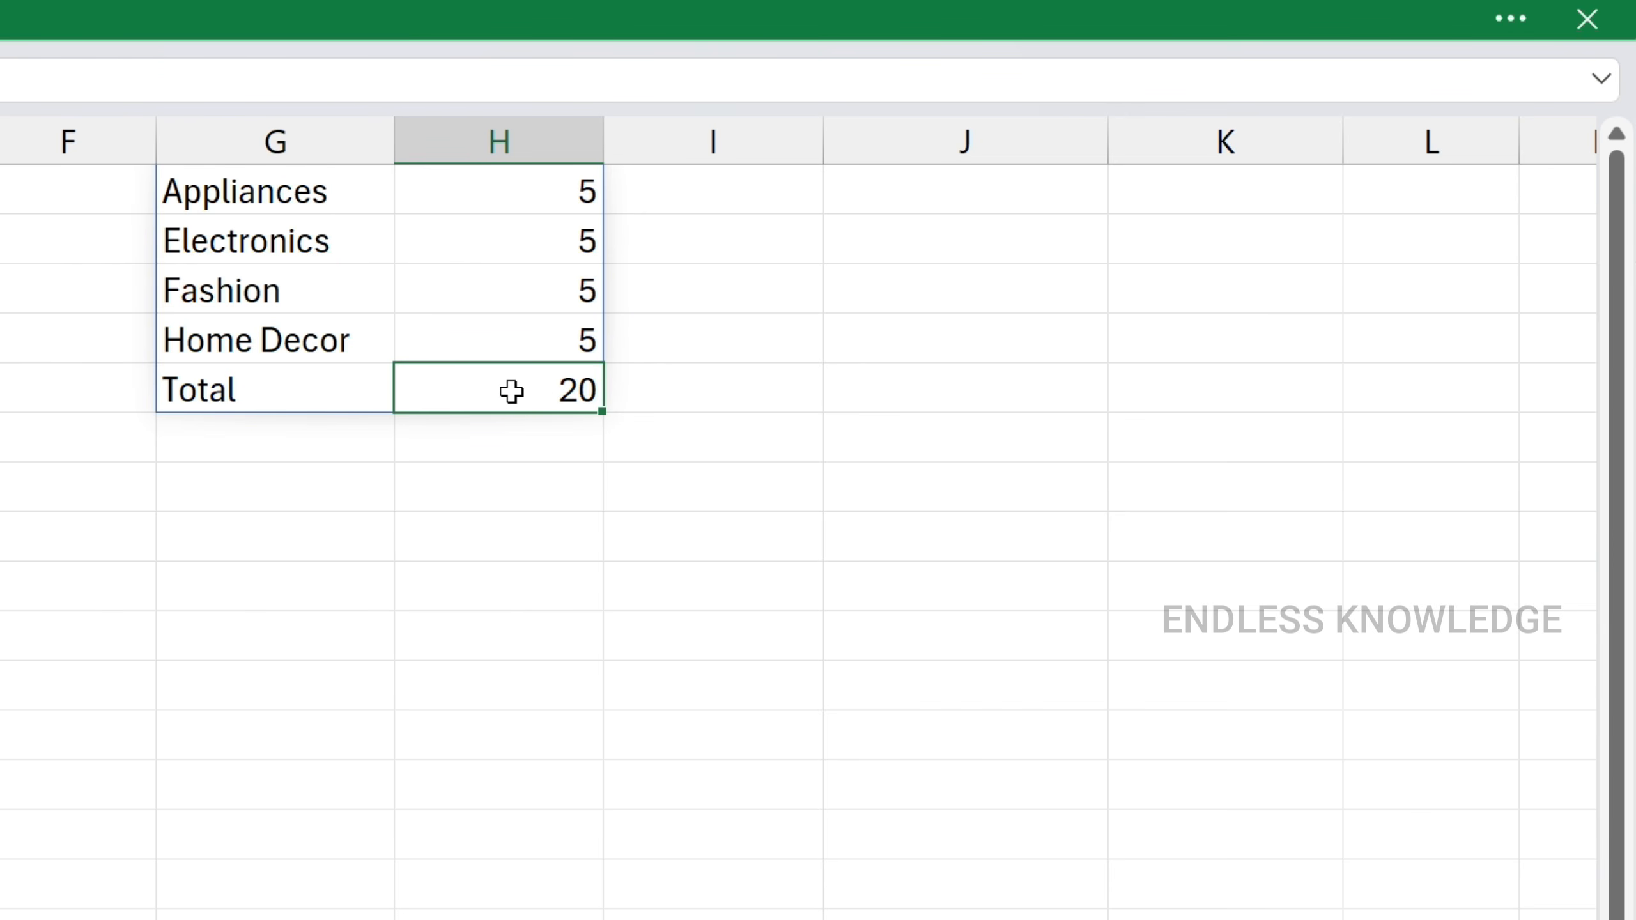
Set the values of the GROUPBY formula in G1 to the sales range D1:D21 and its function to PERCENTOF.
double_click(329, 189)
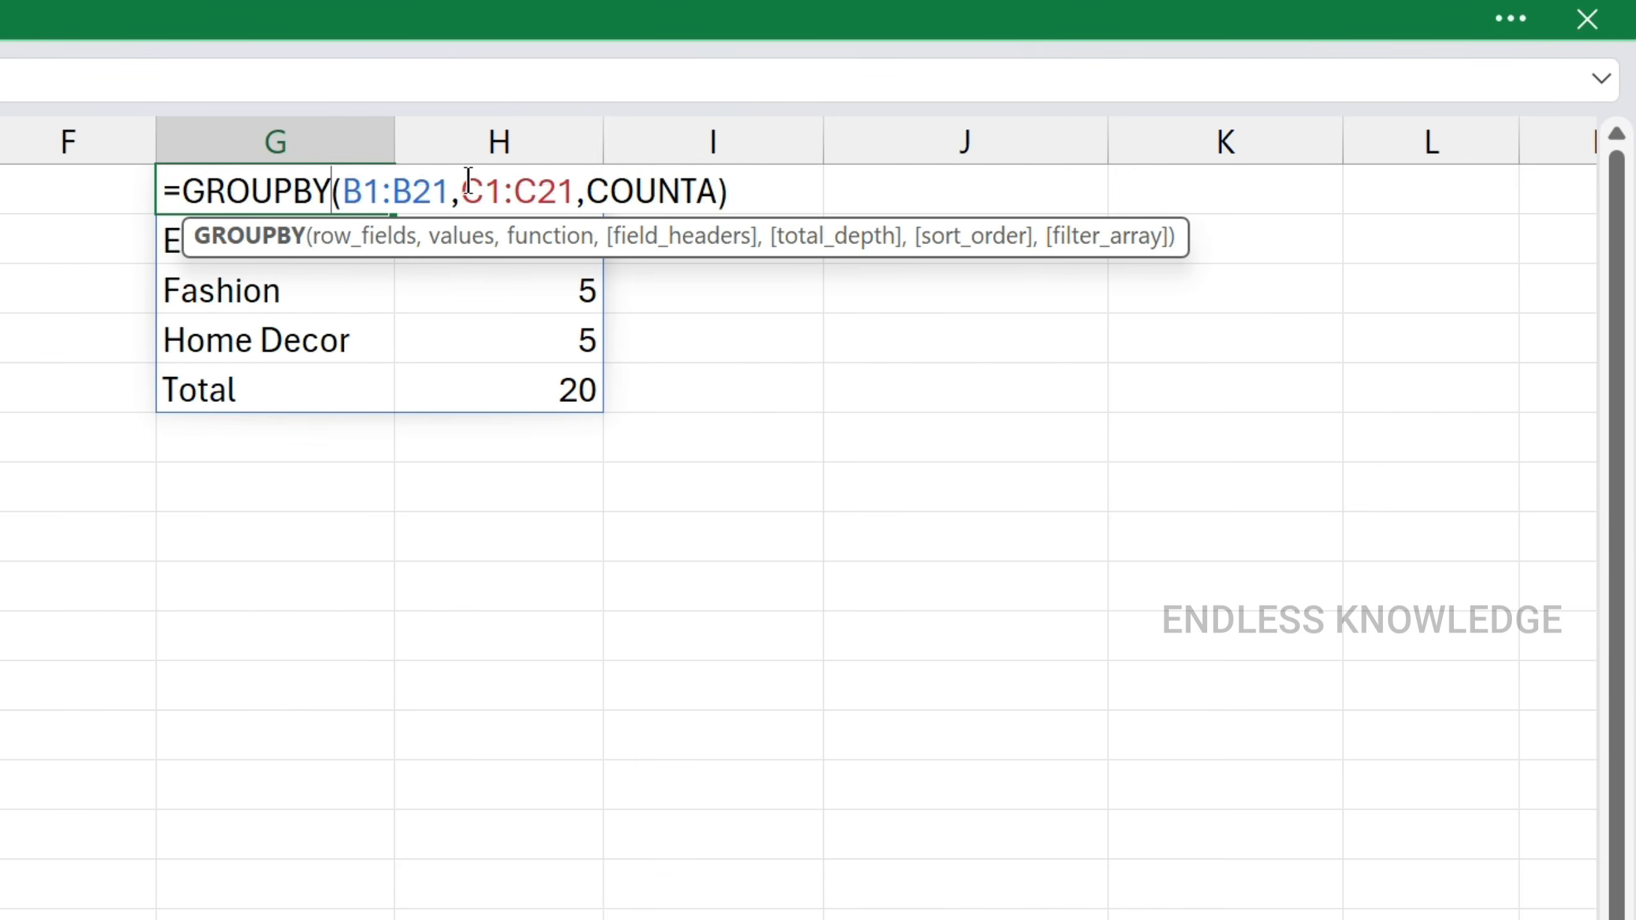
left_click_drag(461, 190, 576, 189)
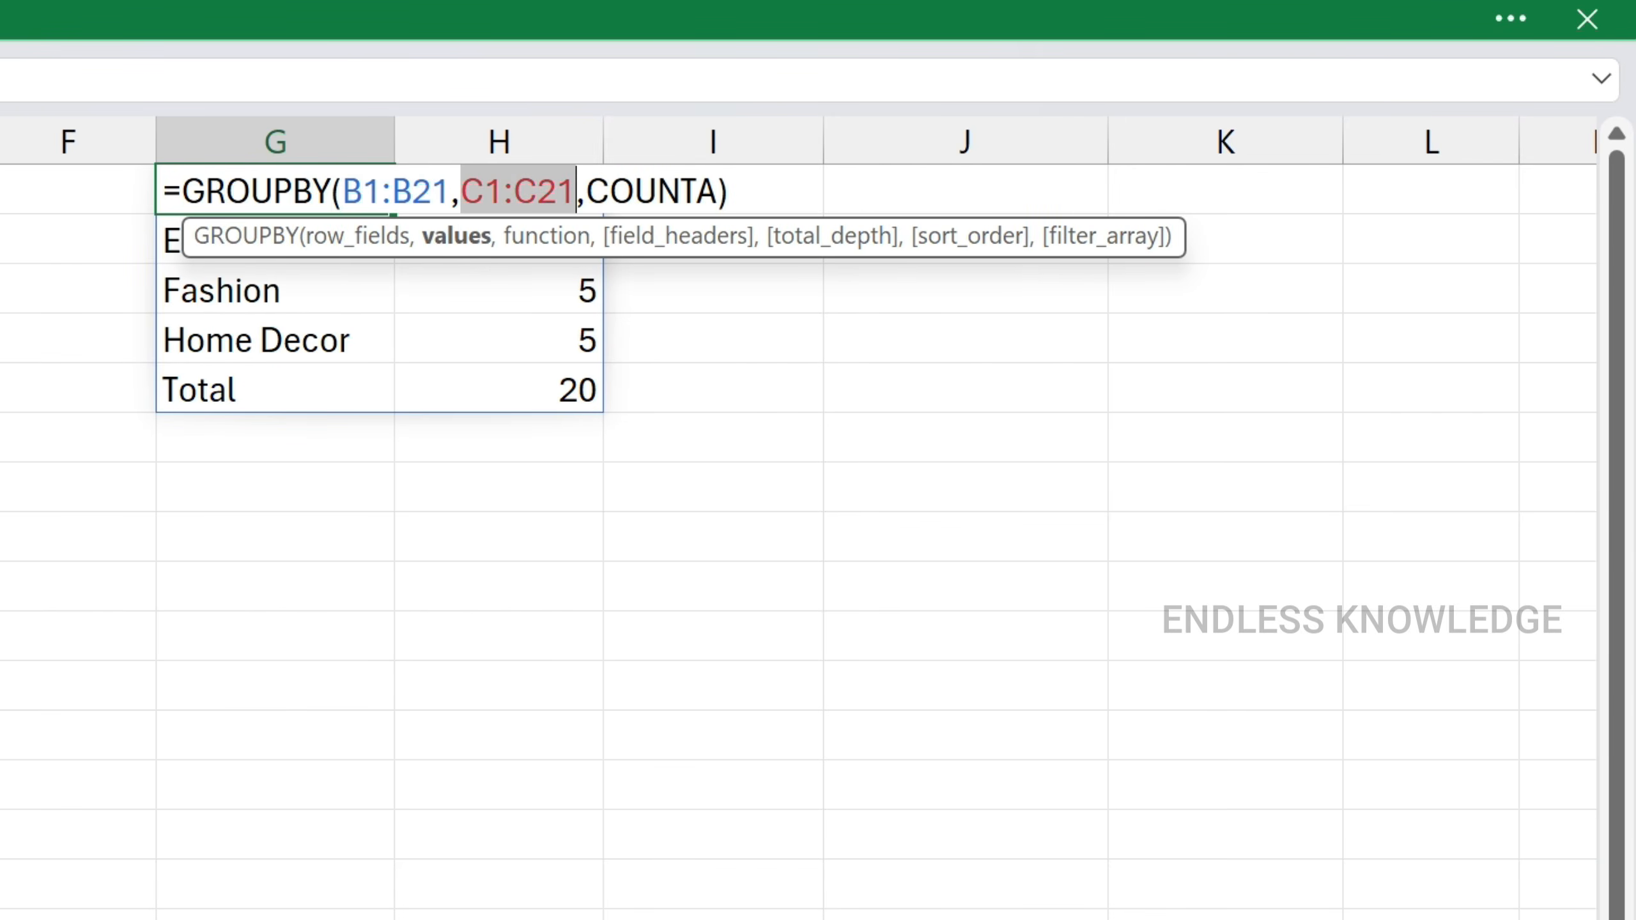
left_click_drag(957, 187, 957, 919)
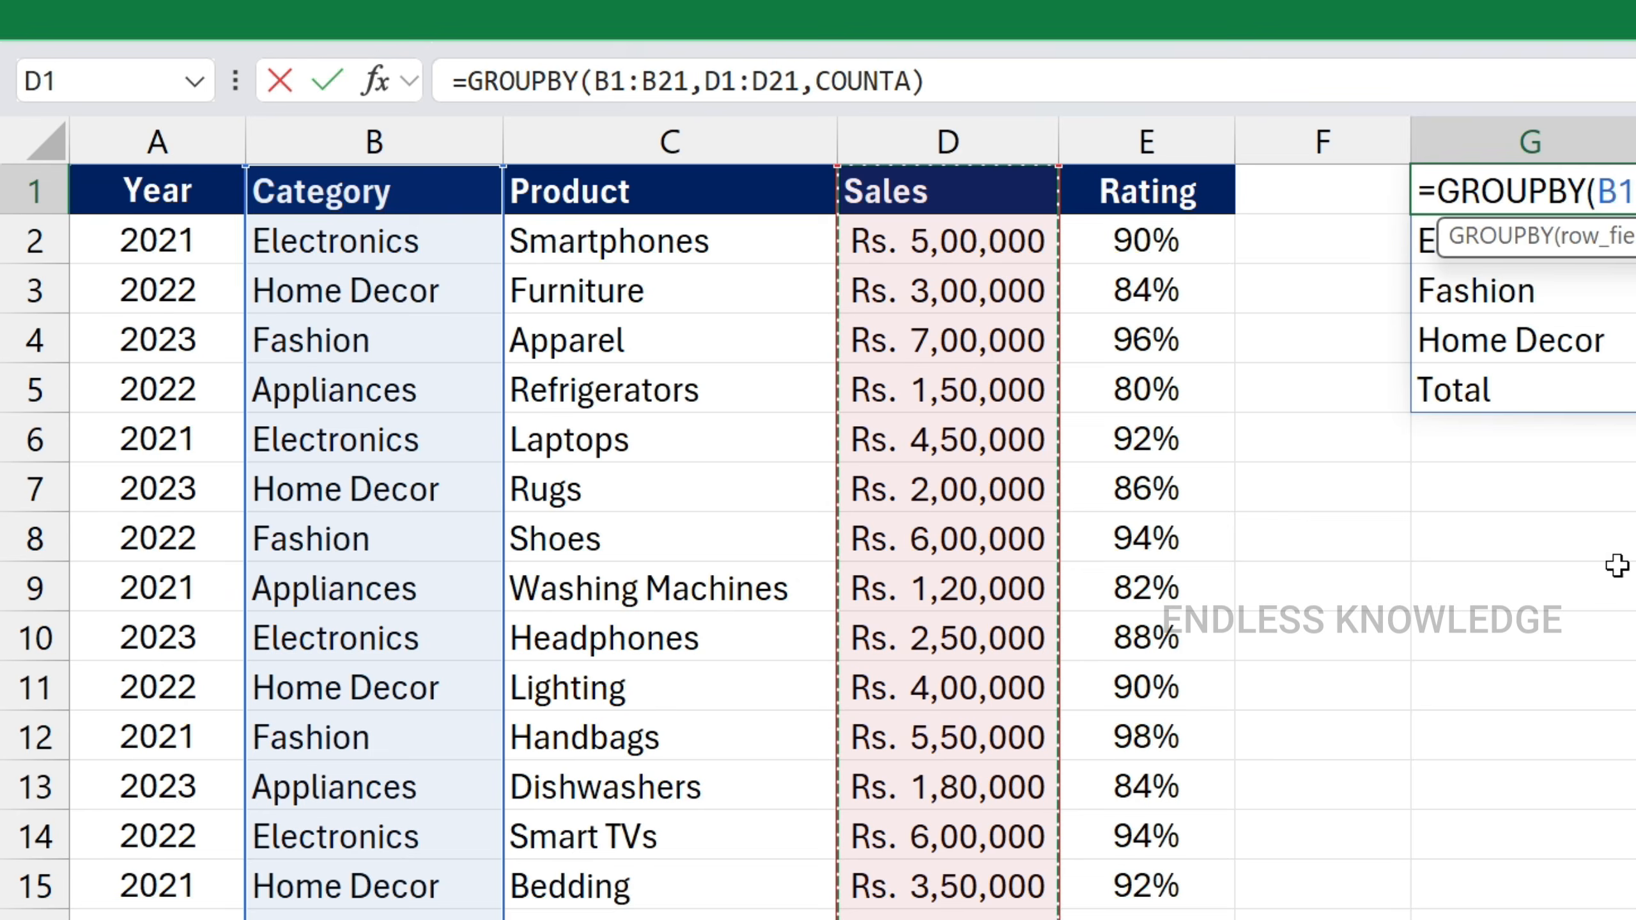
left_click(656, 184)
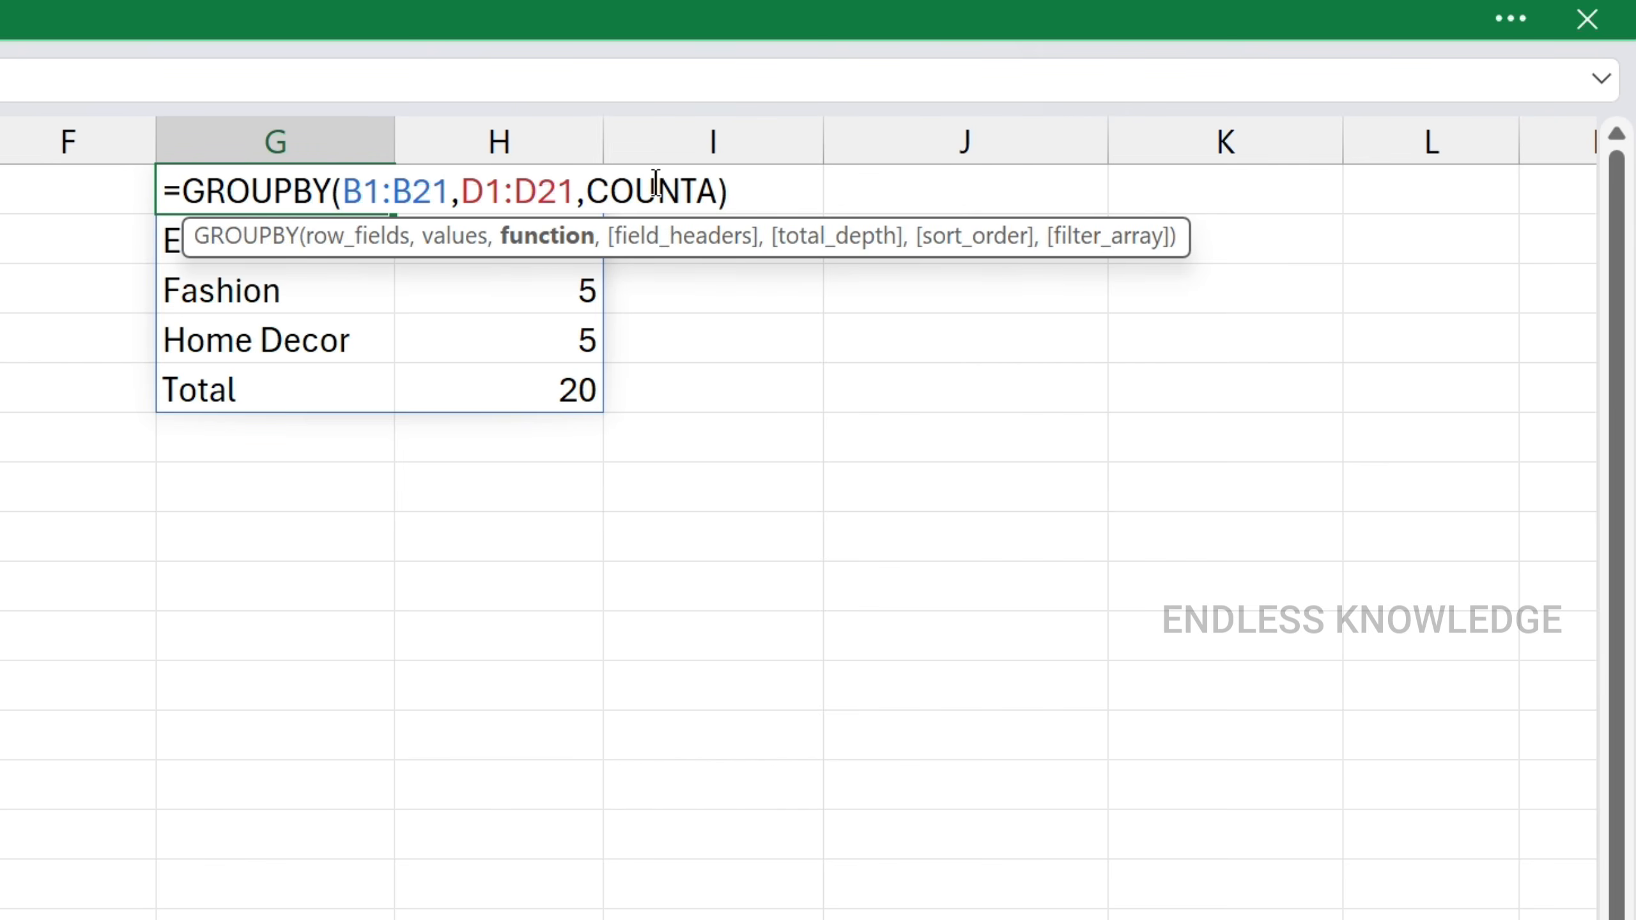
double_click(657, 184)
type("per")
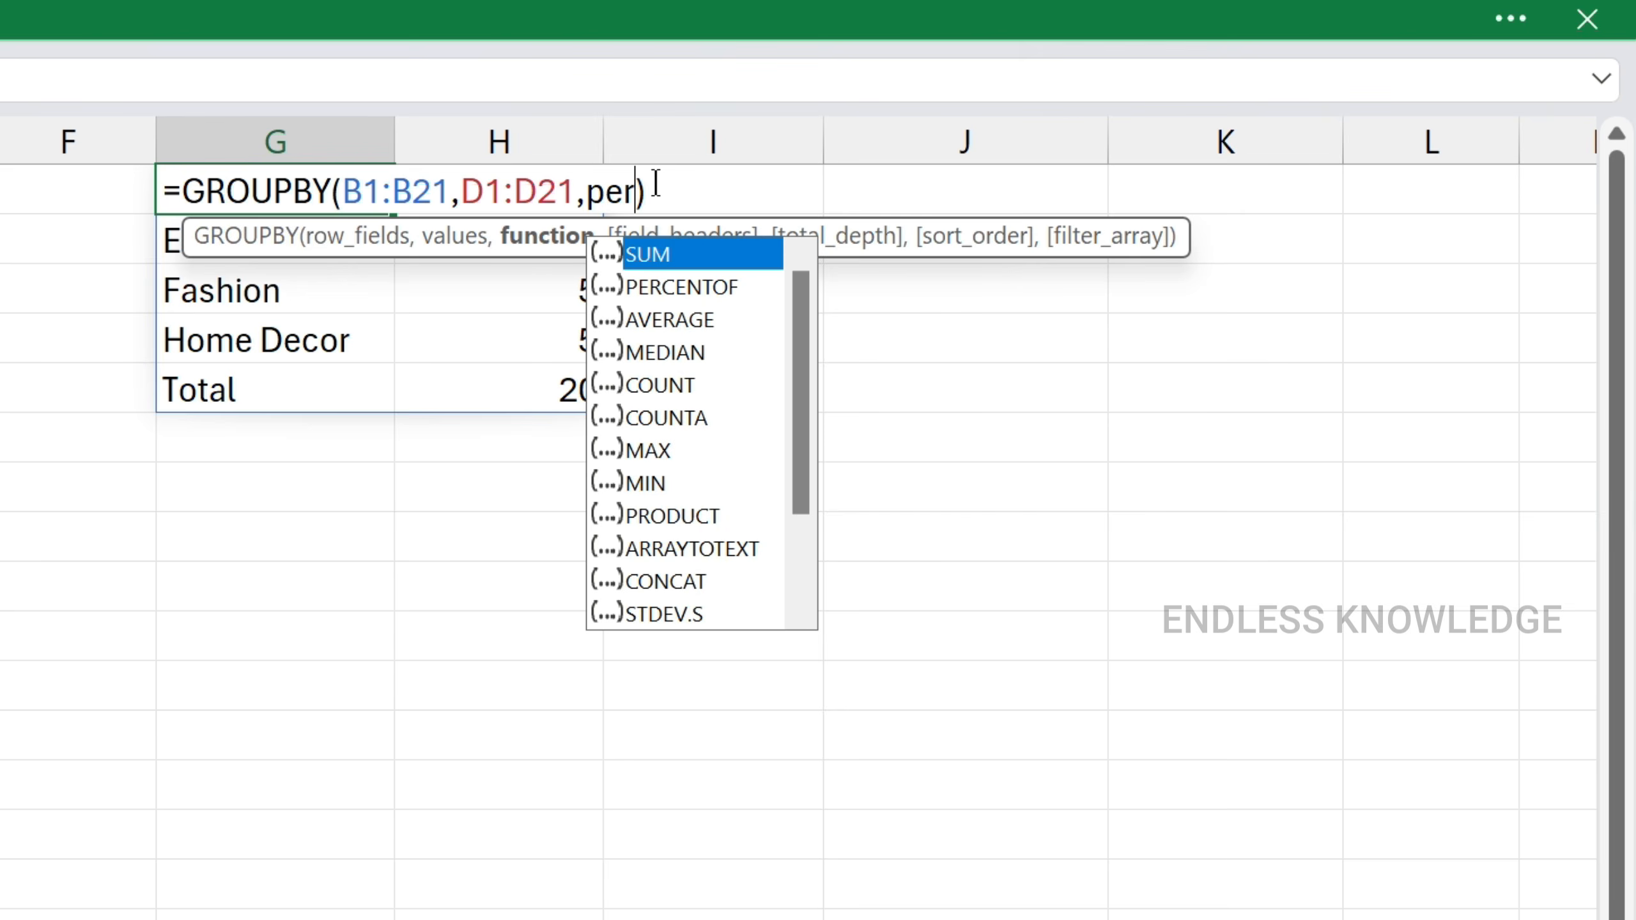
key("Tab")
key("Return")
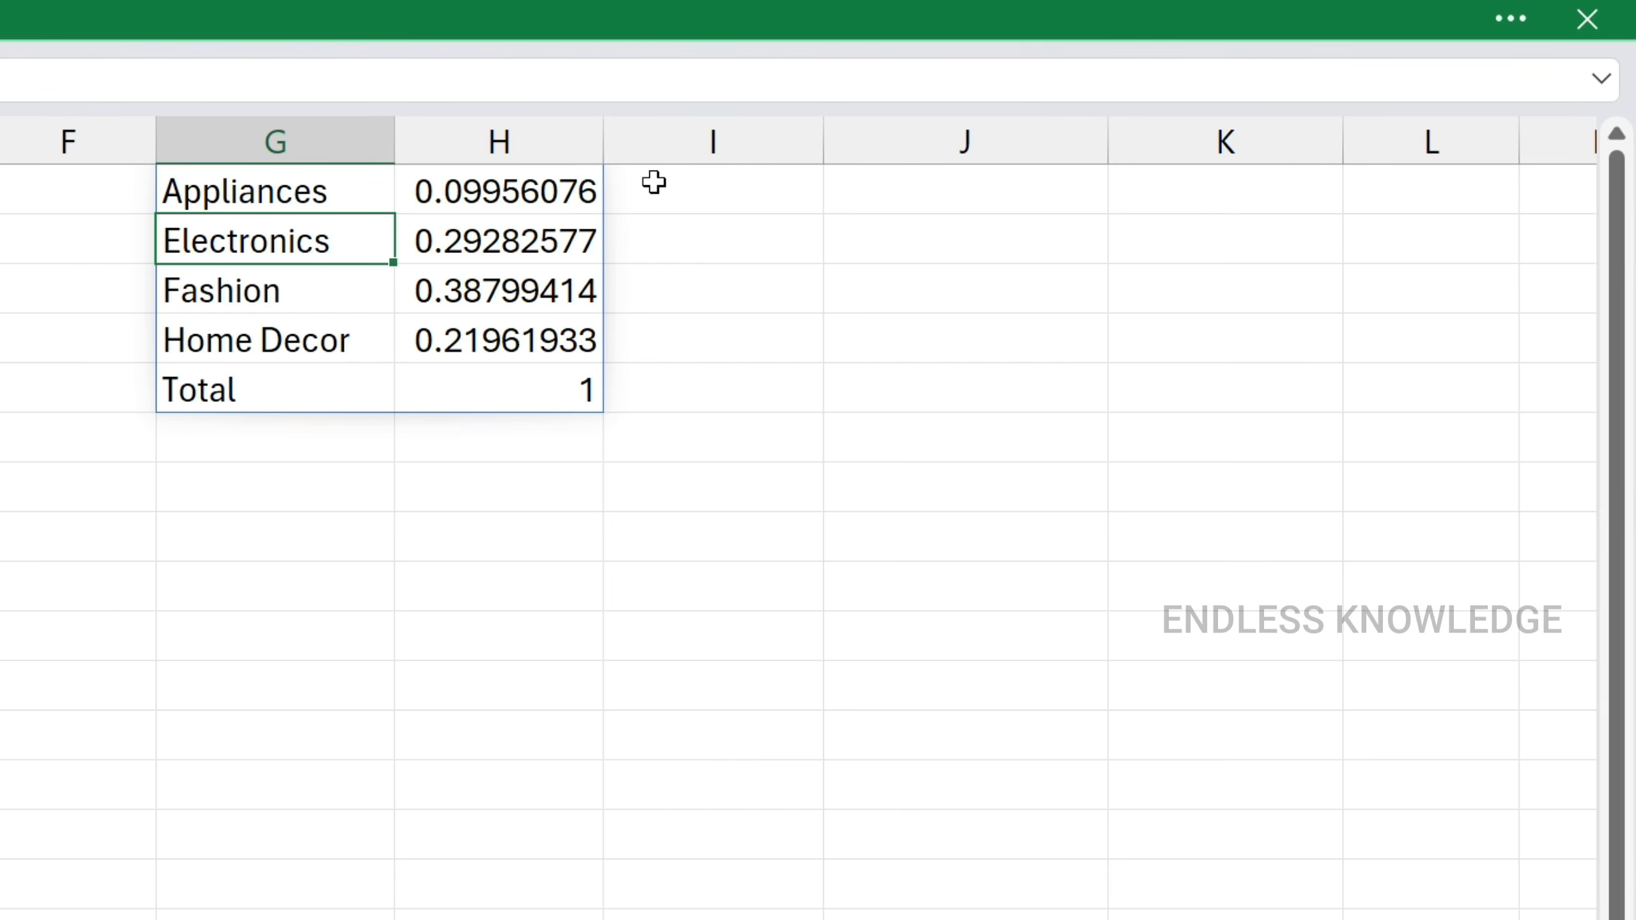
Format the category shares in H1:H4 as percentages.
left_click_drag(581, 177, 566, 339)
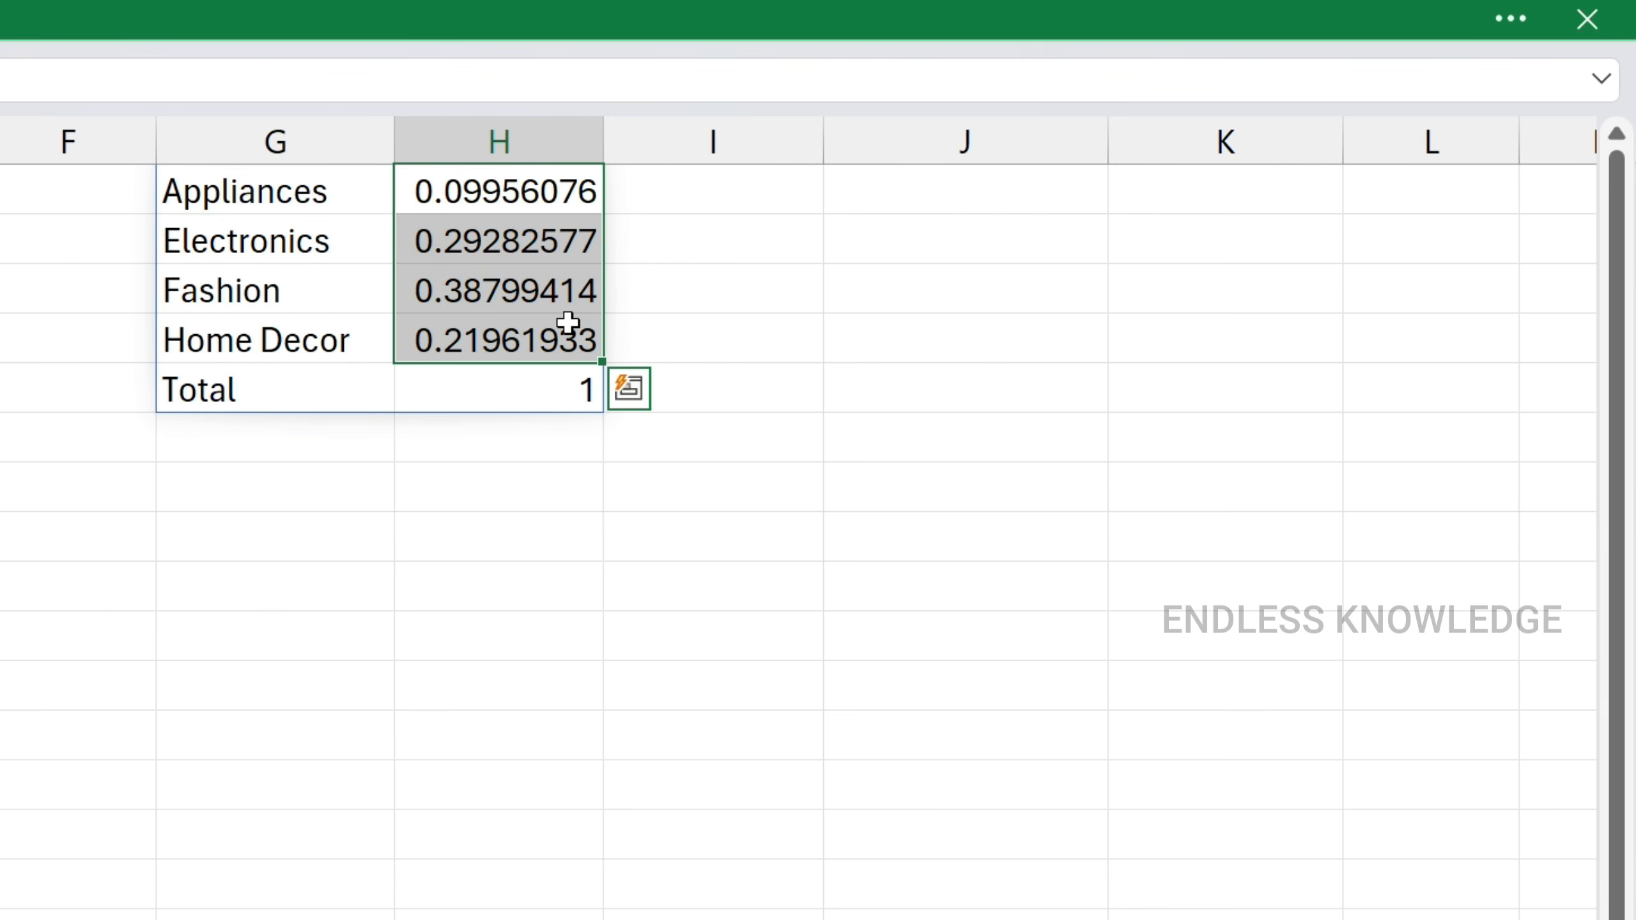
key("ctrl+shift+5")
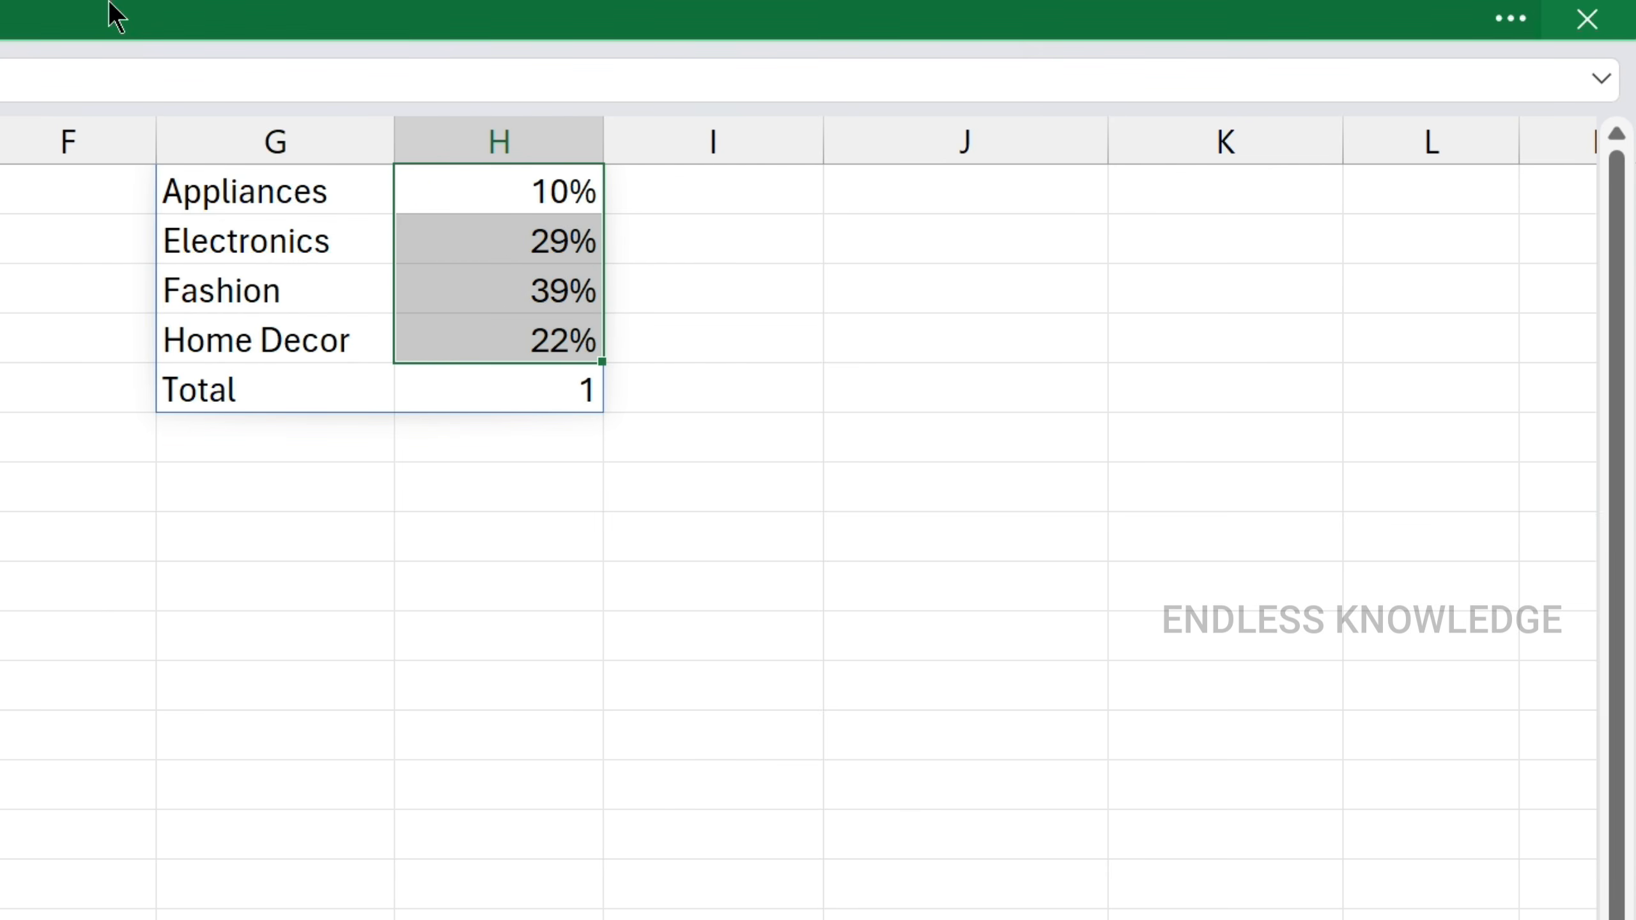
left_click(103, 20)
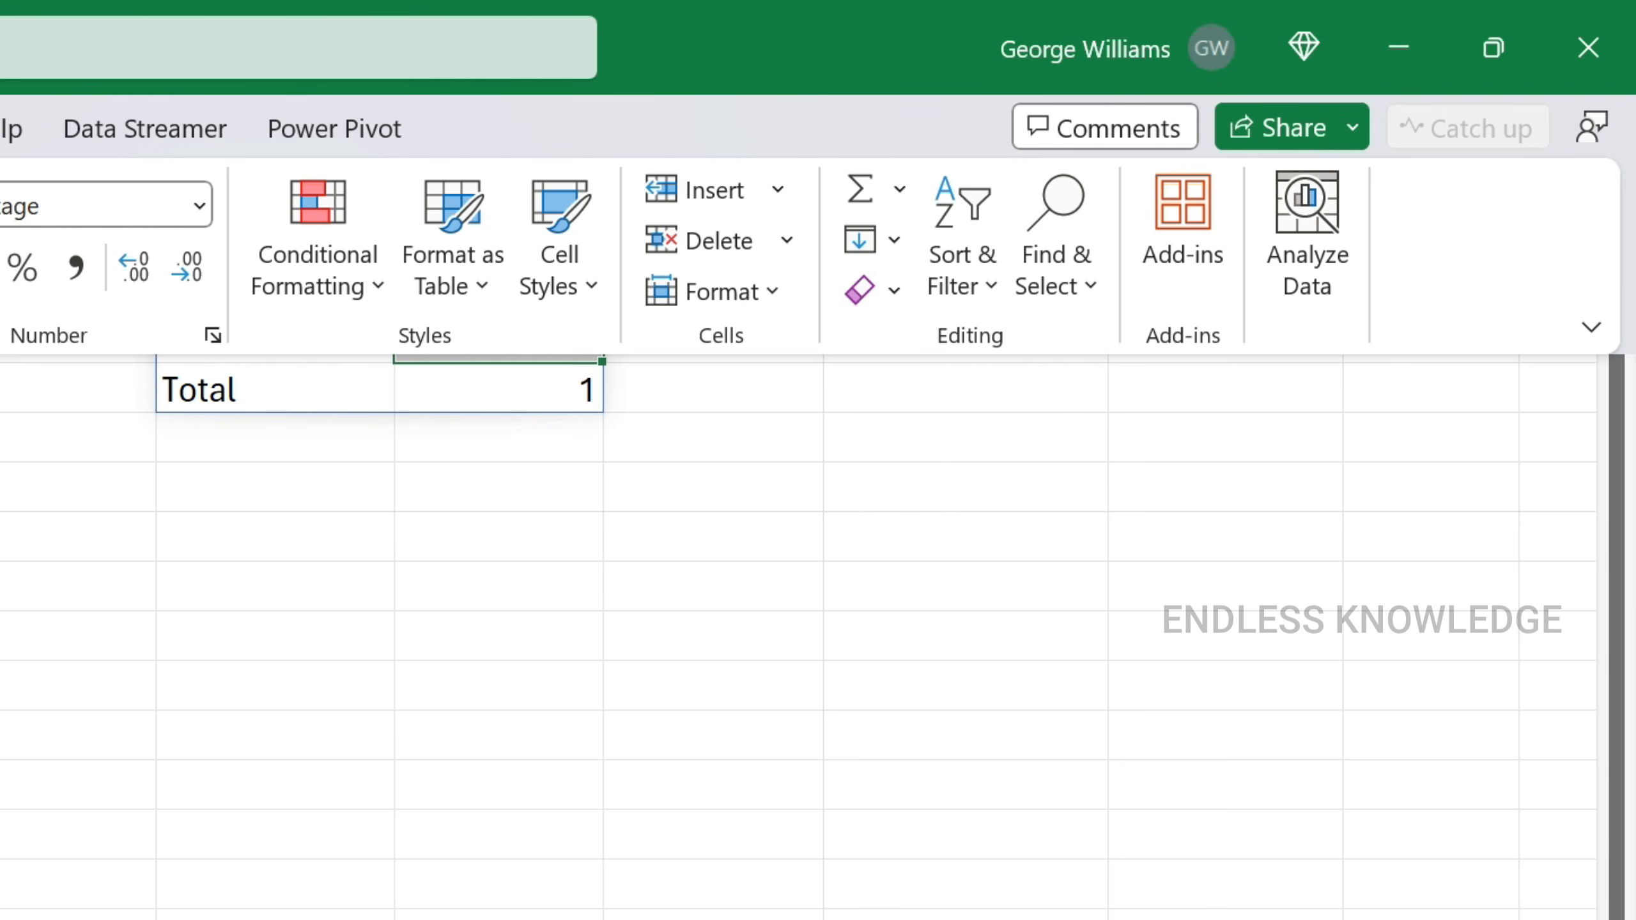
left_click(24, 271)
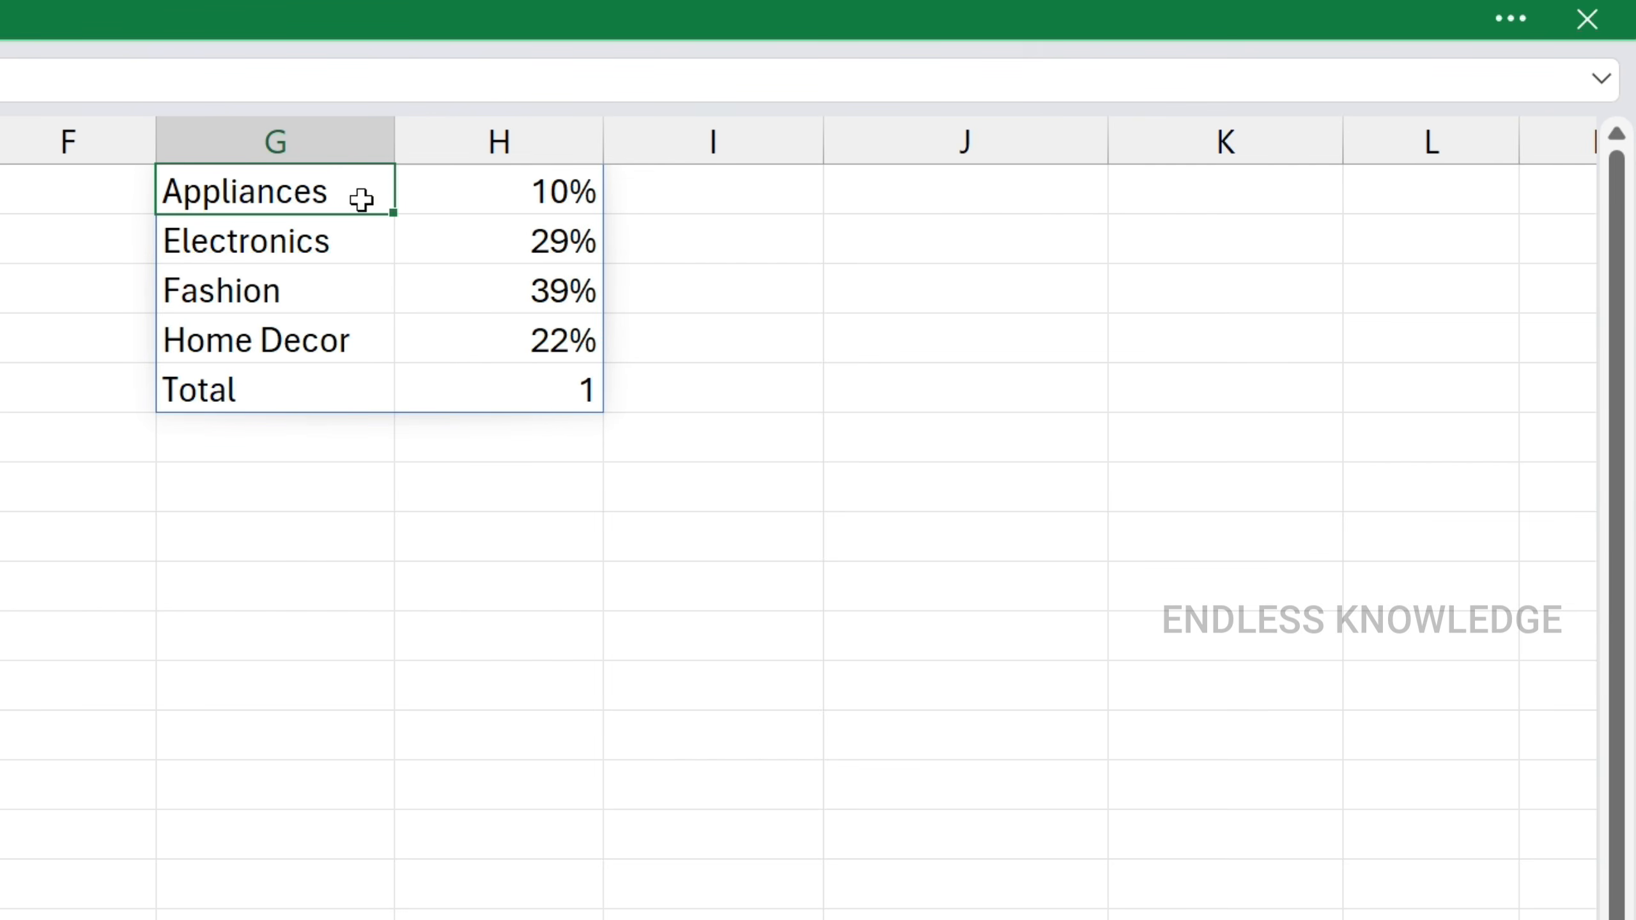
Replace PERCENTOF in the GROUPBY formula in G1 with an HSTACK function that has SUM as its first argument.
double_click(362, 196)
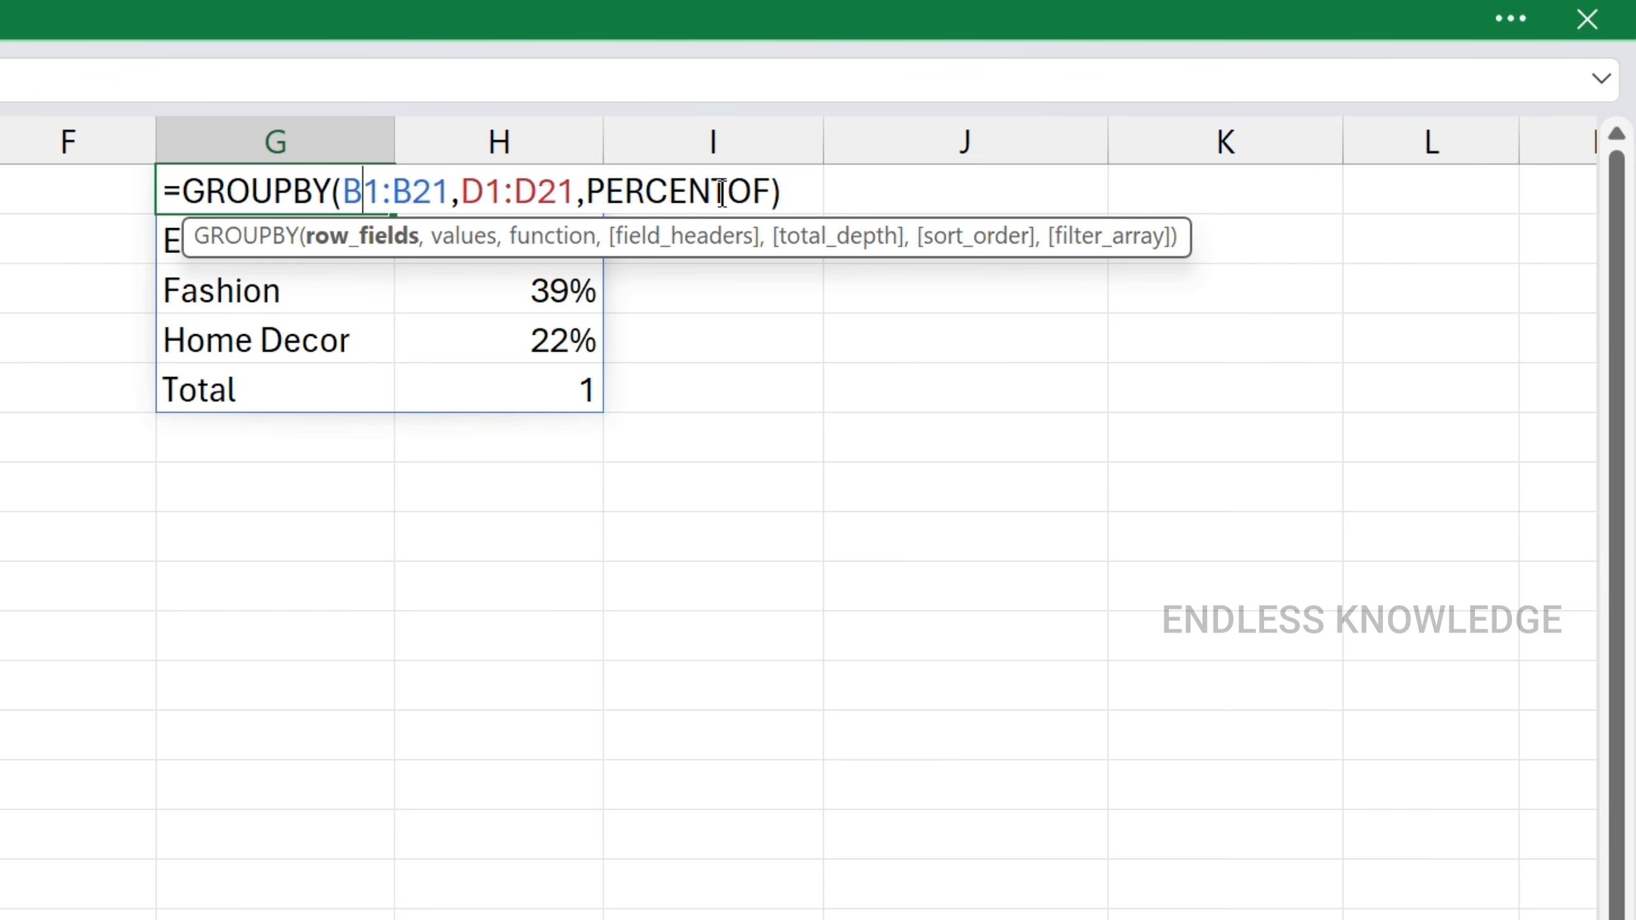
left_click_drag(587, 193, 771, 192)
type("hst")
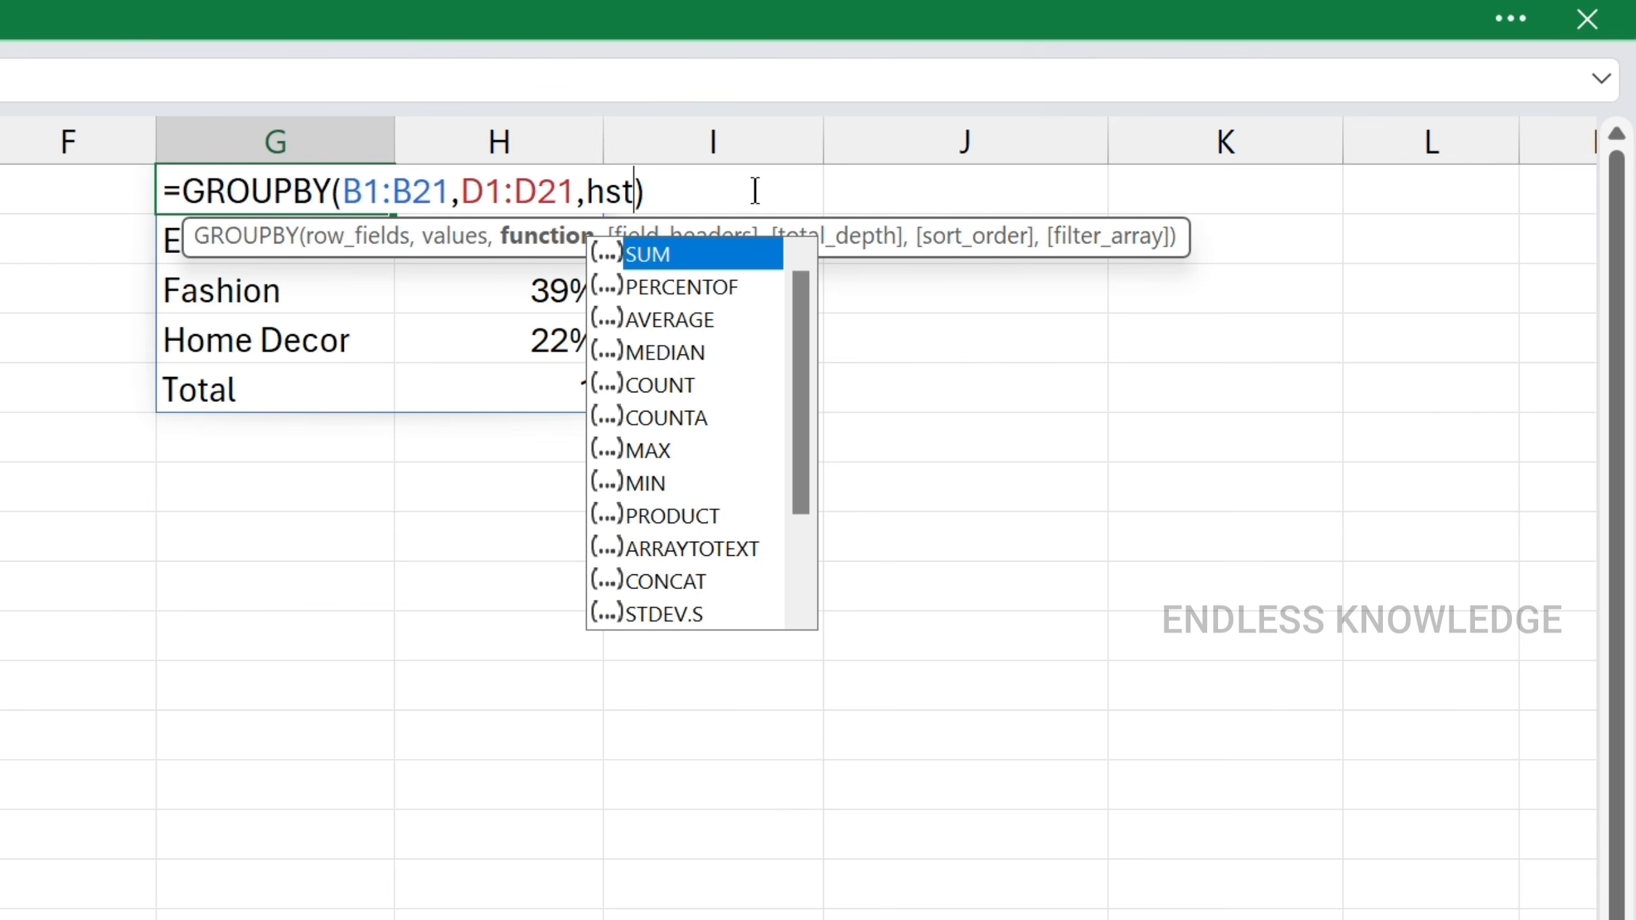
type("ack(")
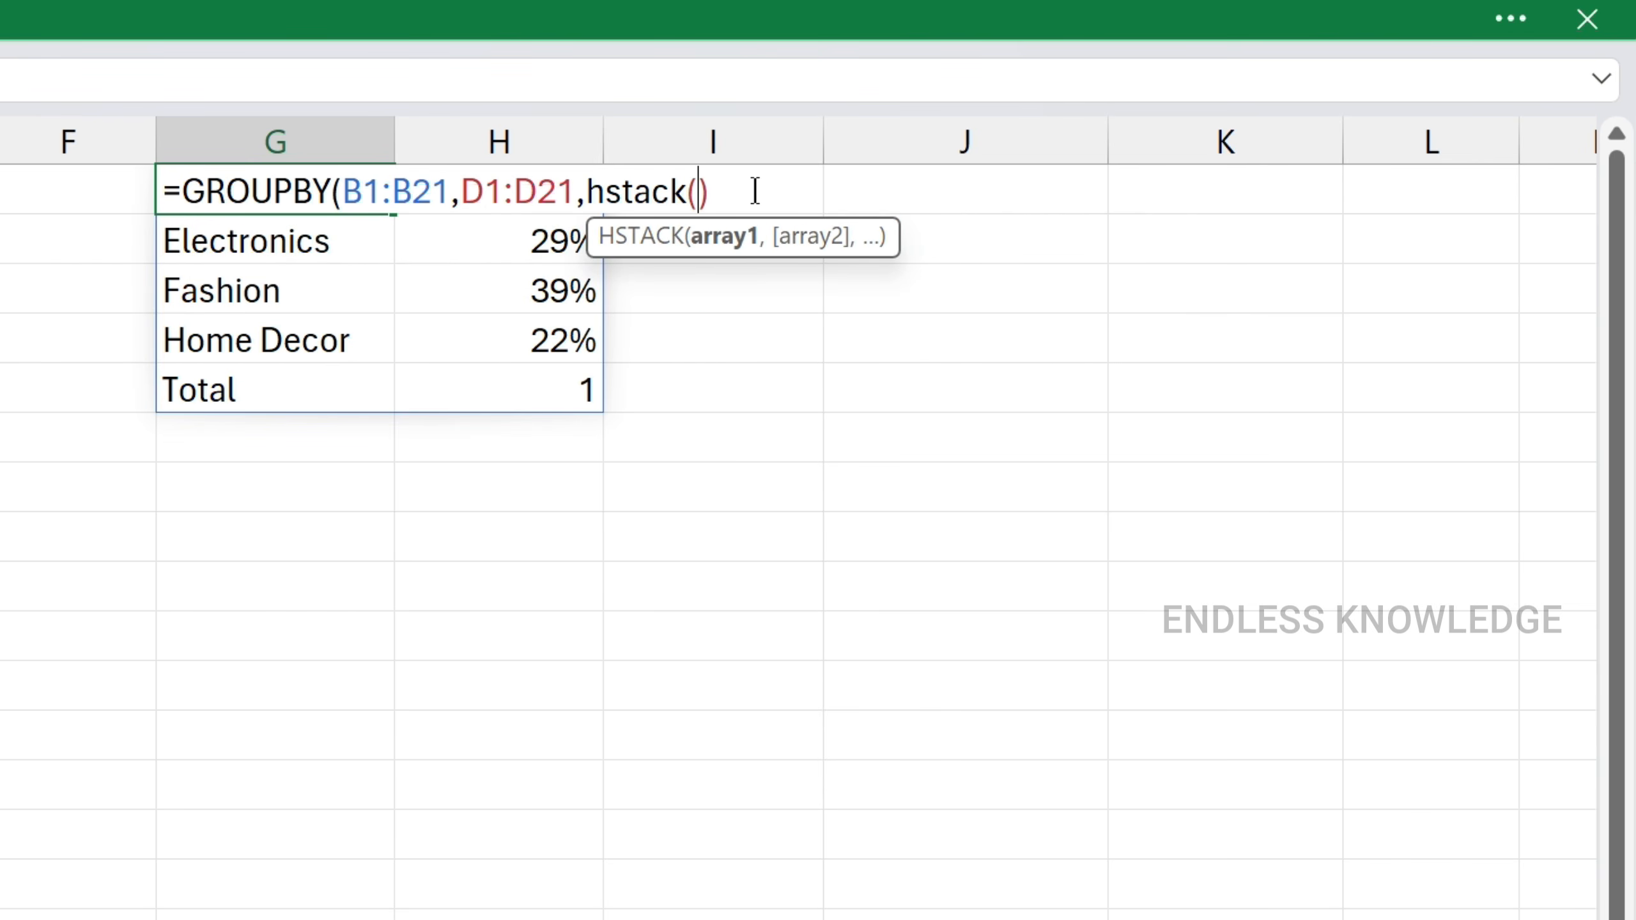
type("sum")
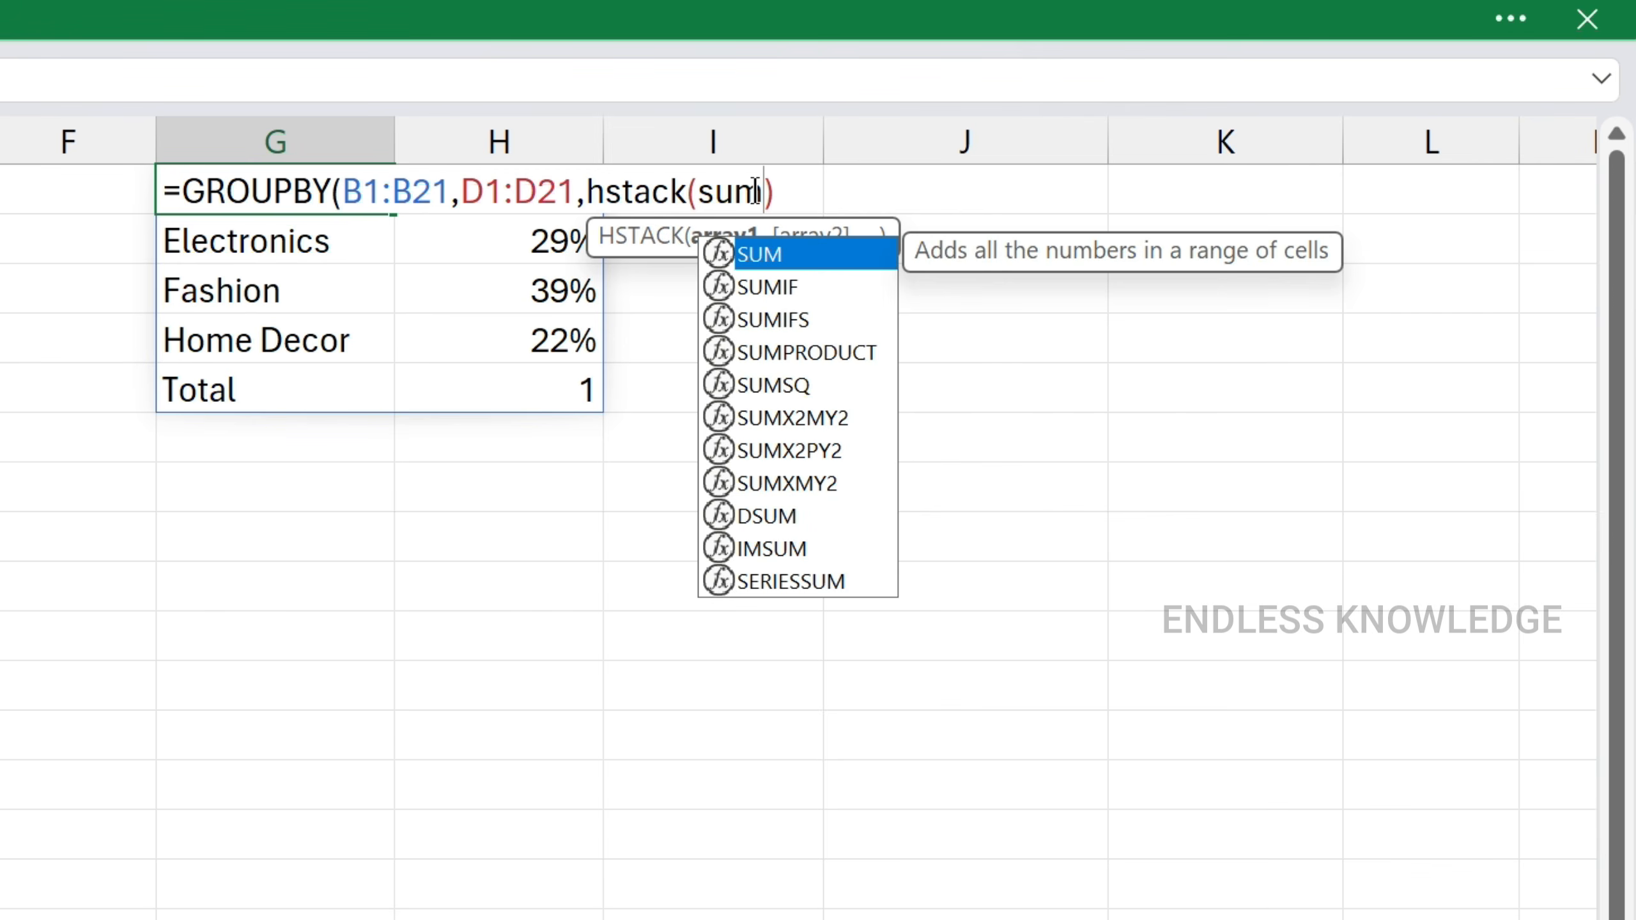
type(",")
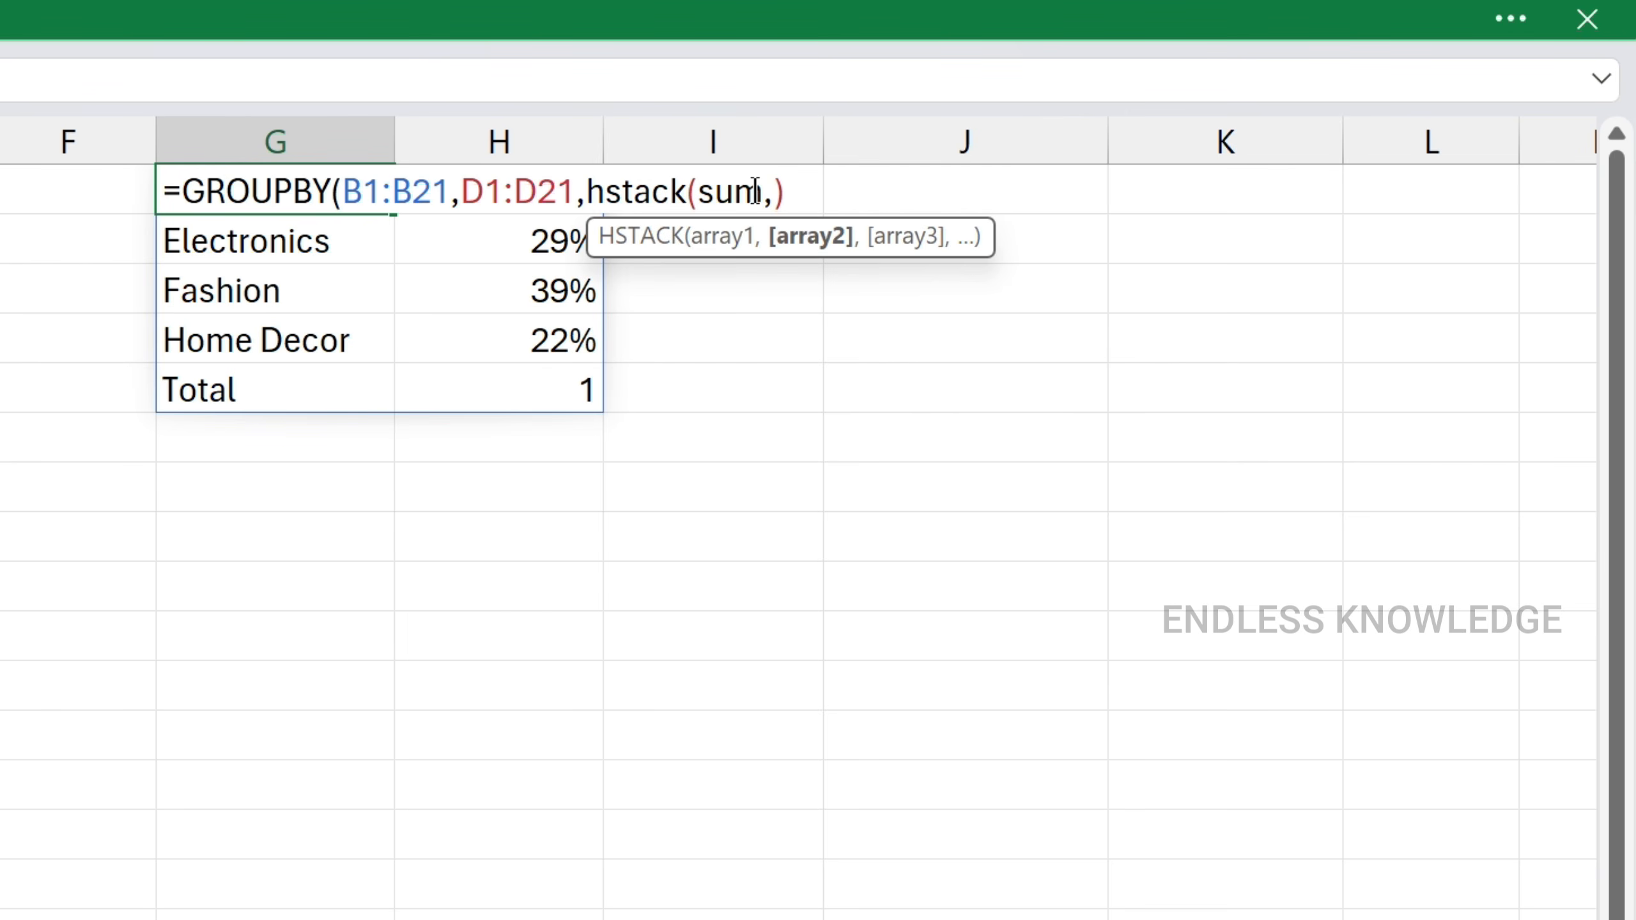
Add PERCENTOF and MAX to the HSTACK argument and enter the completed GROUPBY formula in G1.
type("per")
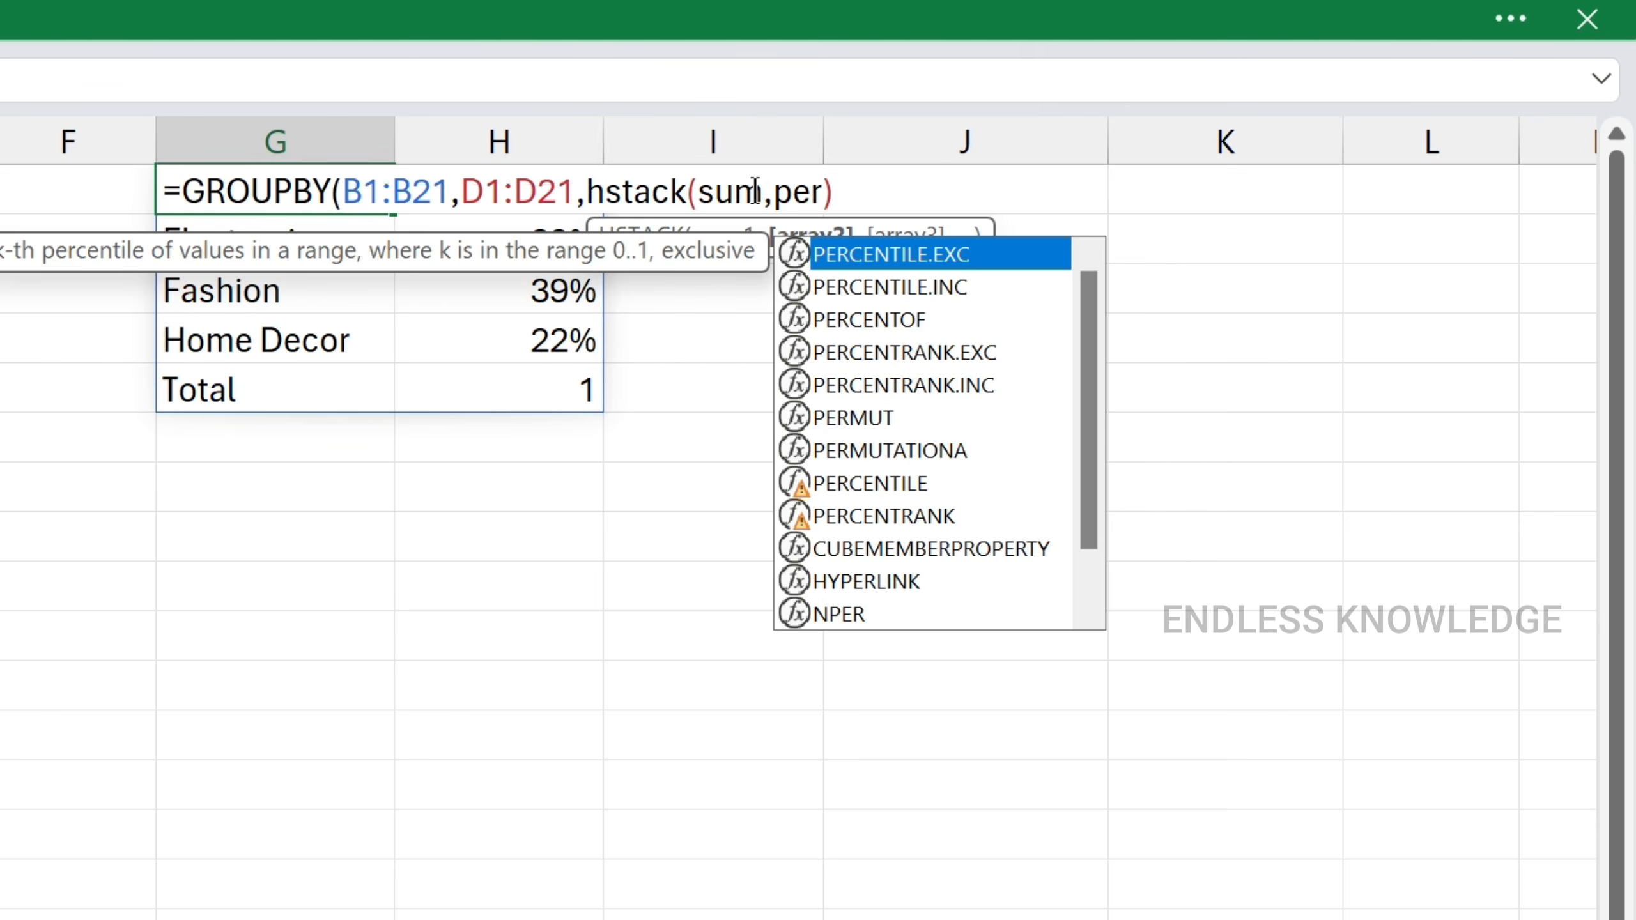
type("ce")
key("Down")
key("Down")
key("Tab")
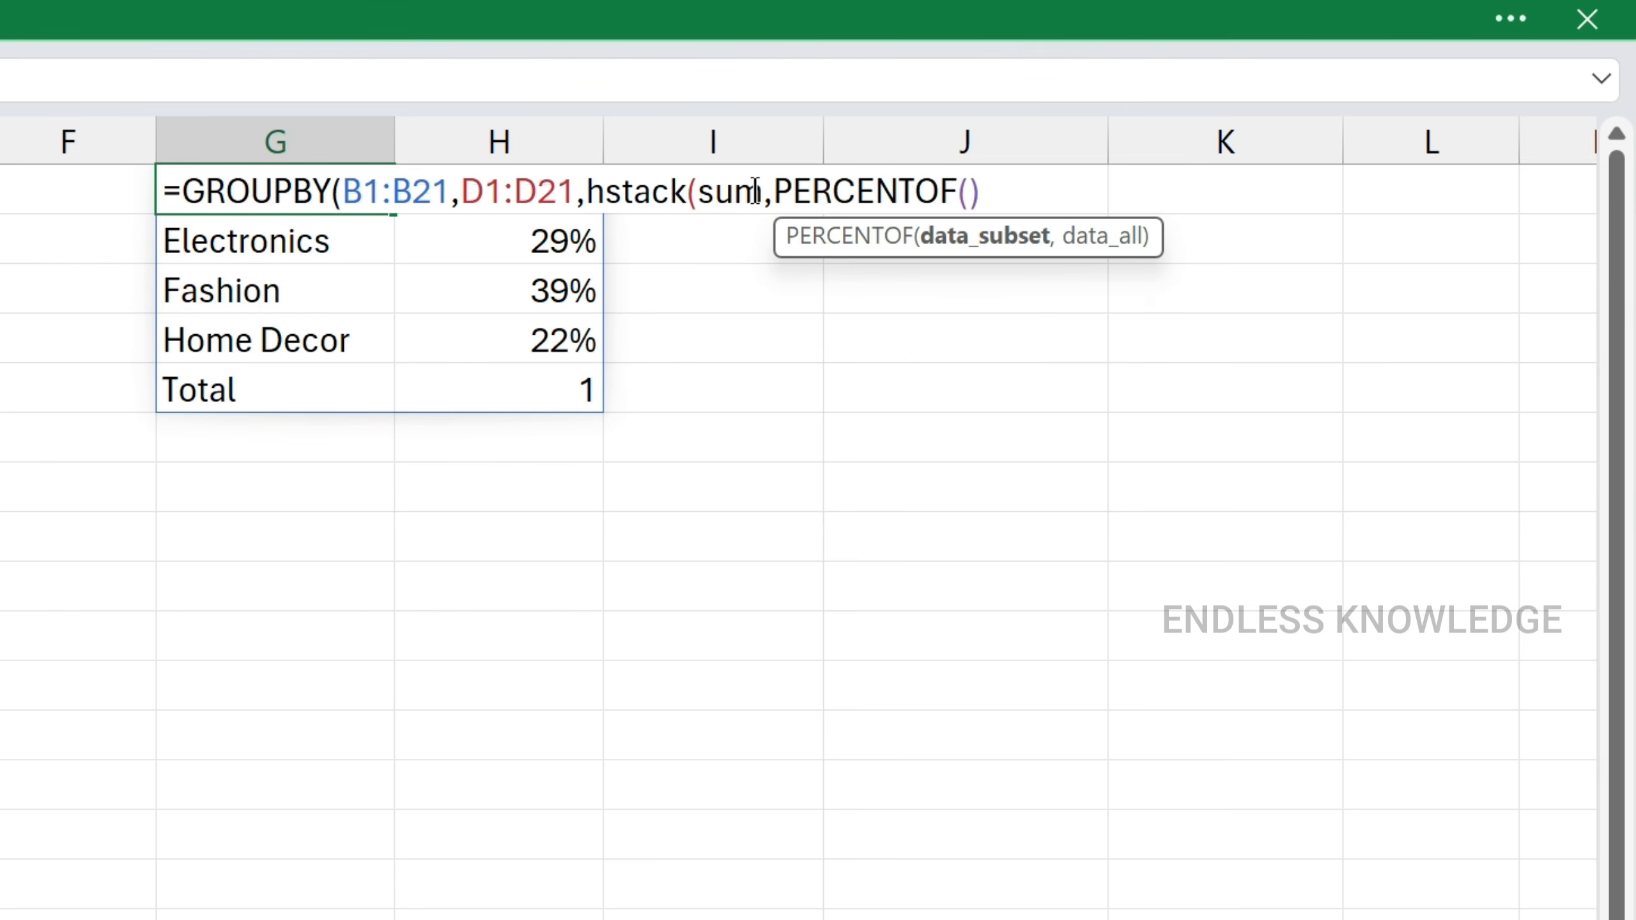
key("BackSpace")
key("BackSpace")
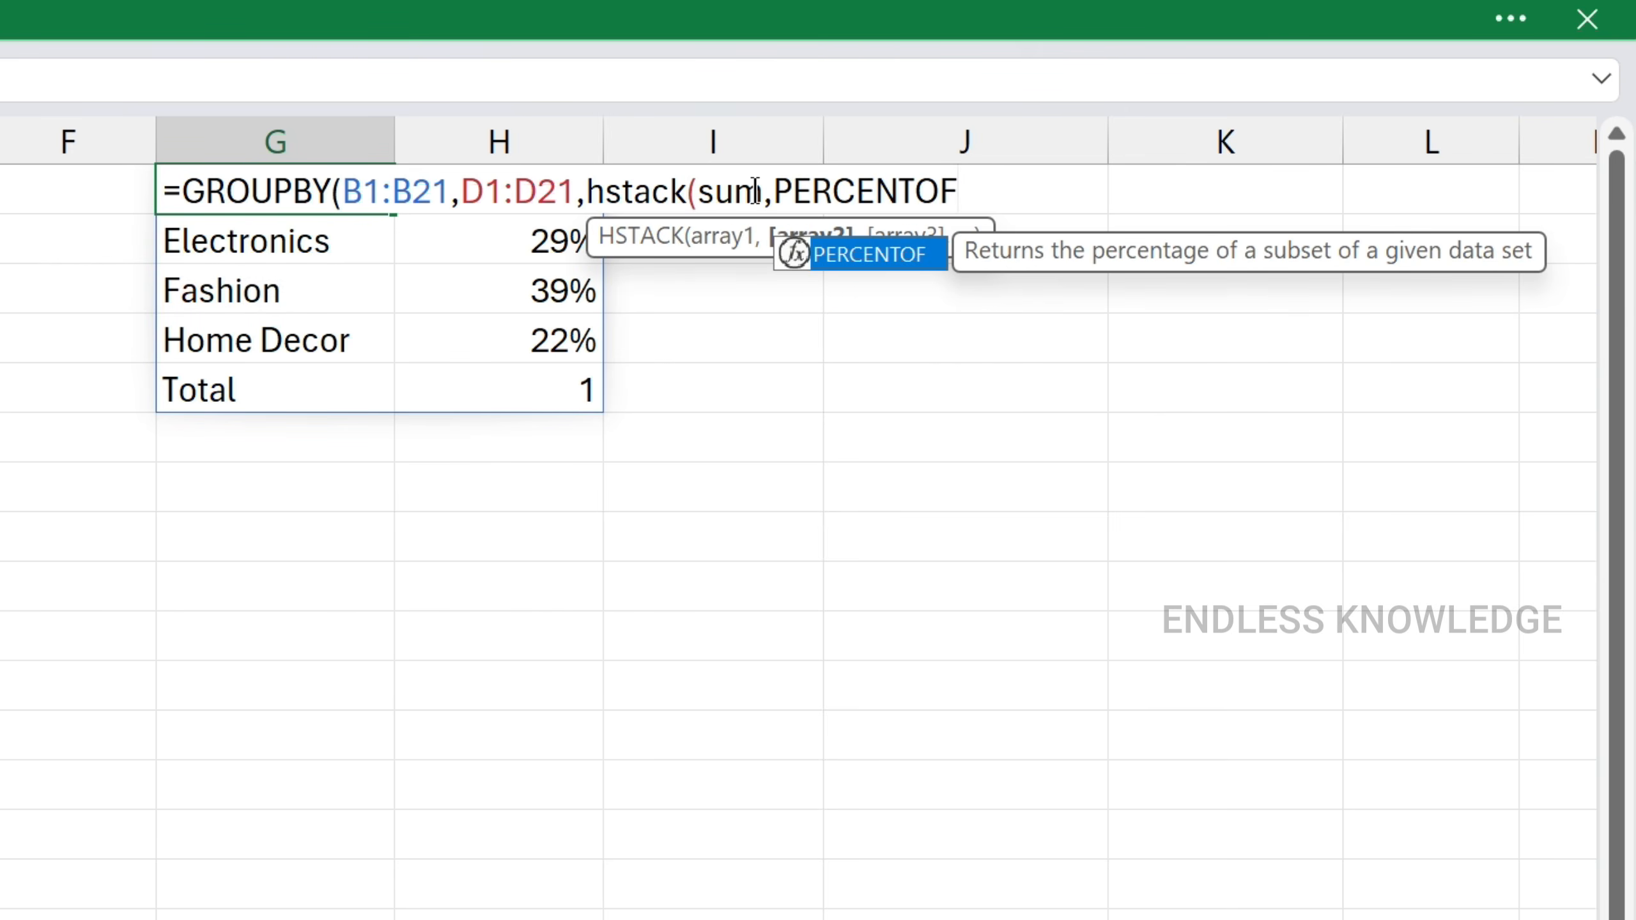
type(",max")
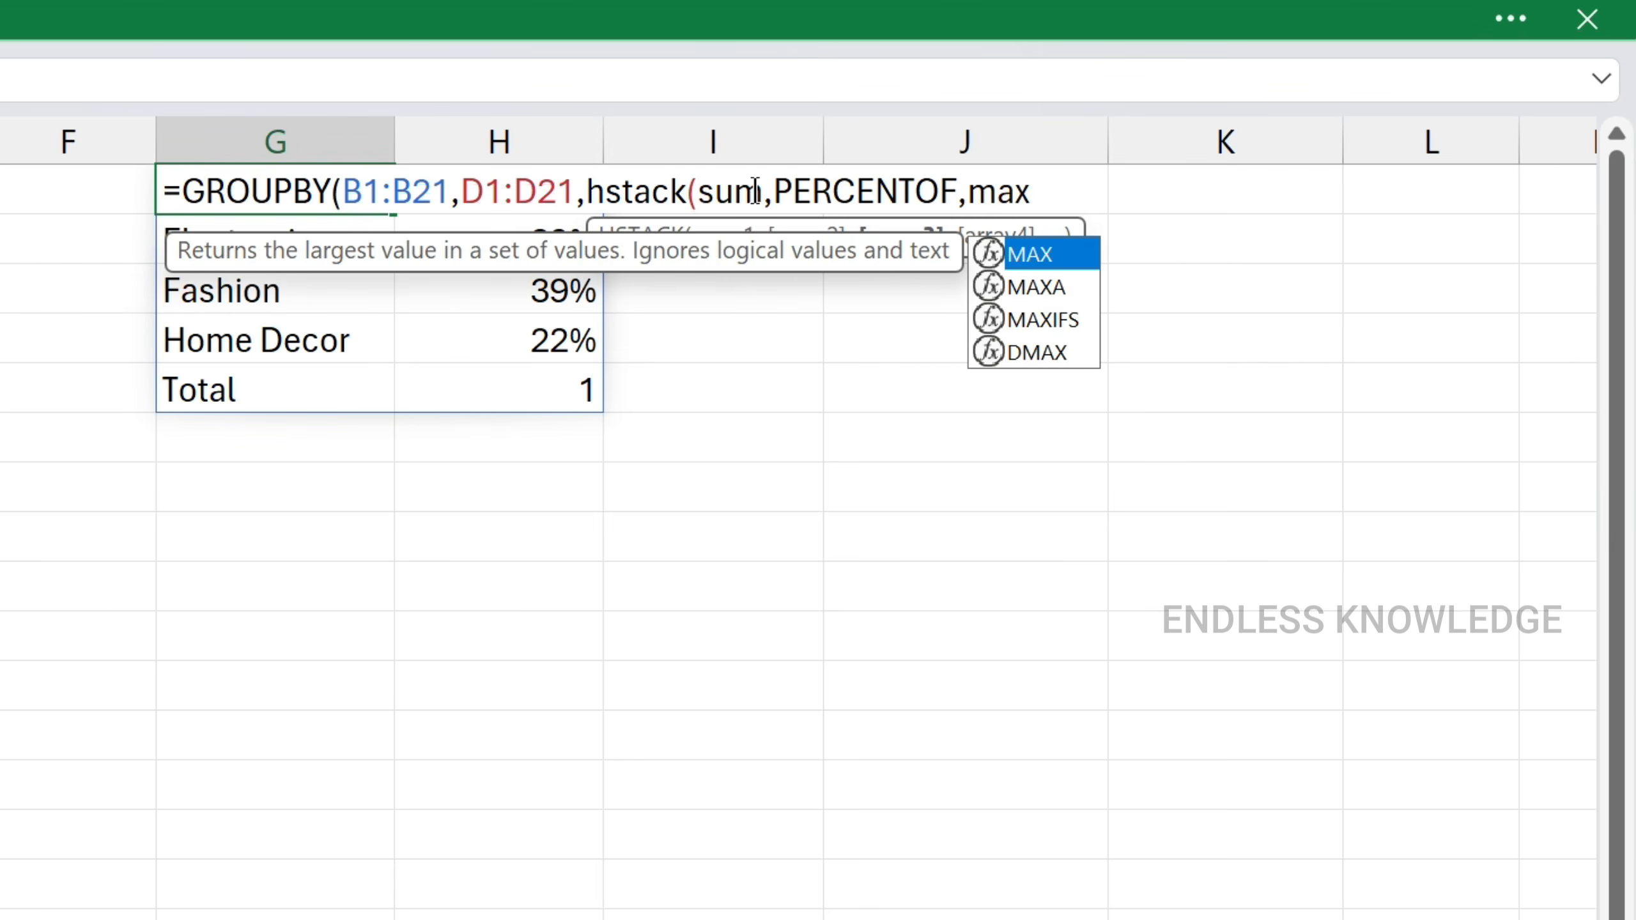
type("))")
key("Return")
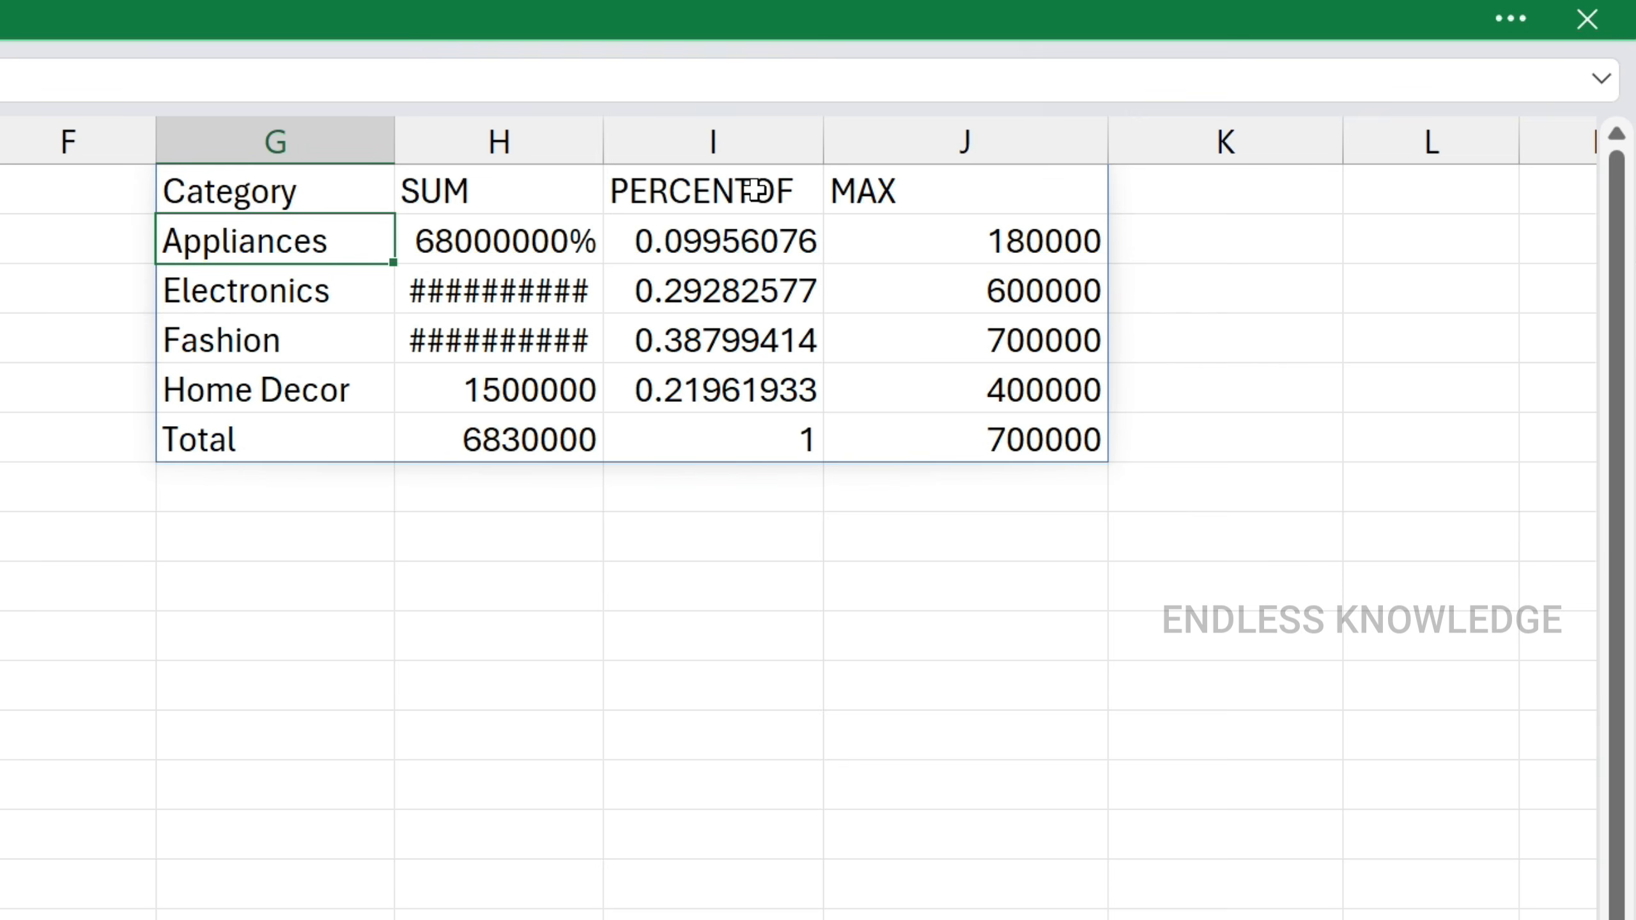
AutoFit the width of column H so the summed sales fit, and check the SUM, PERCENTOF and MAX headers.
double_click(604, 154)
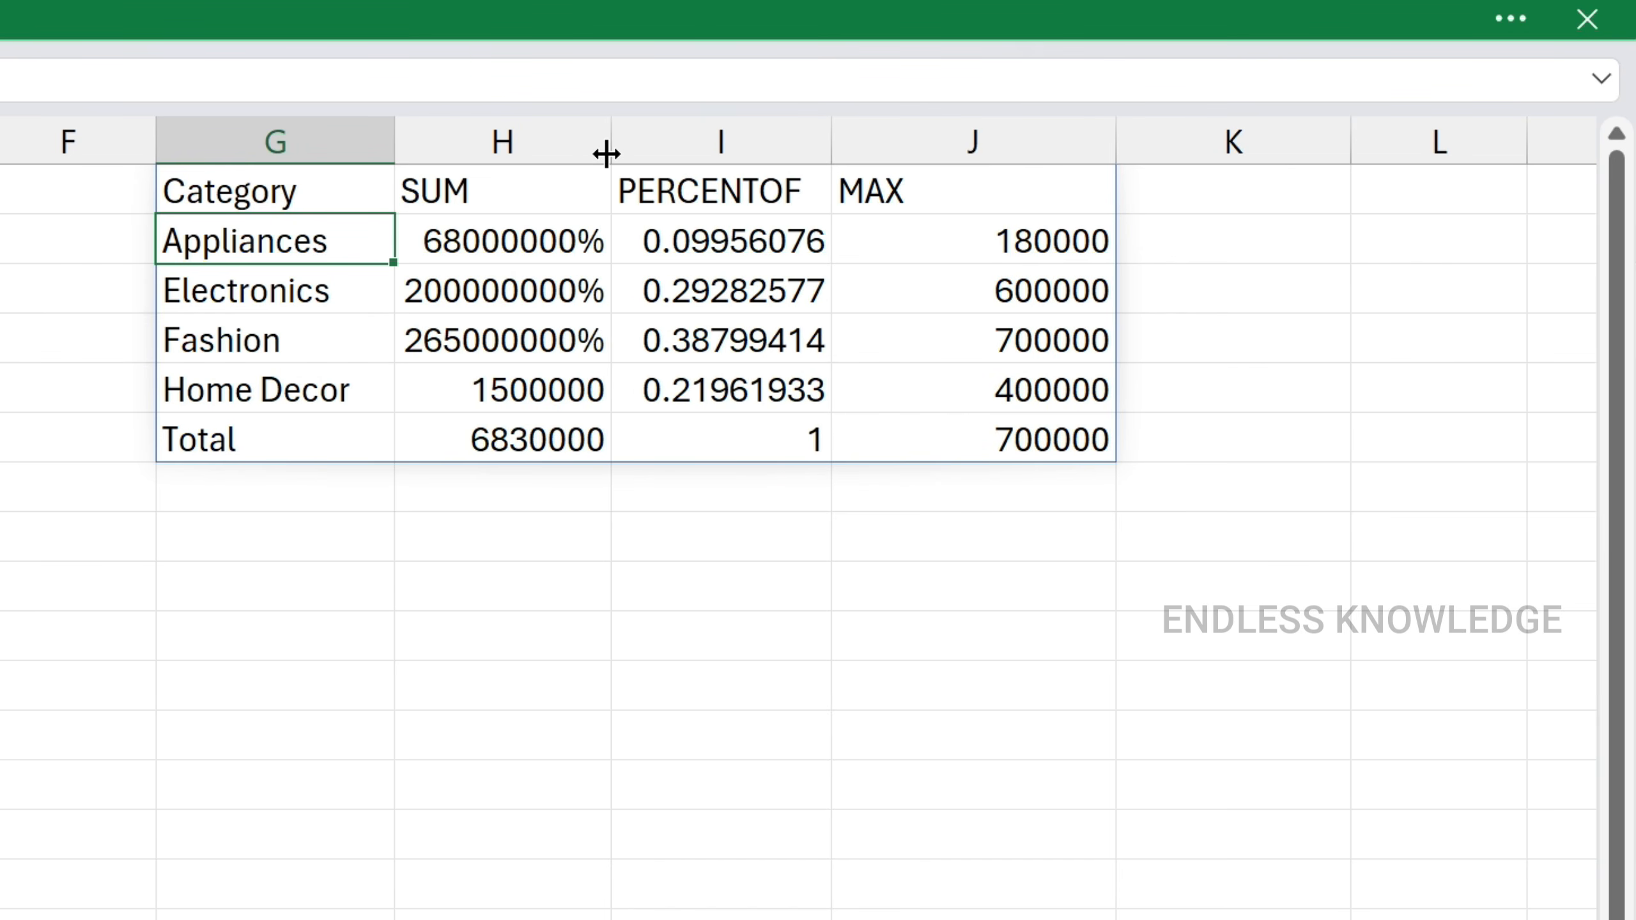
left_click(720, 190)
left_click(946, 191)
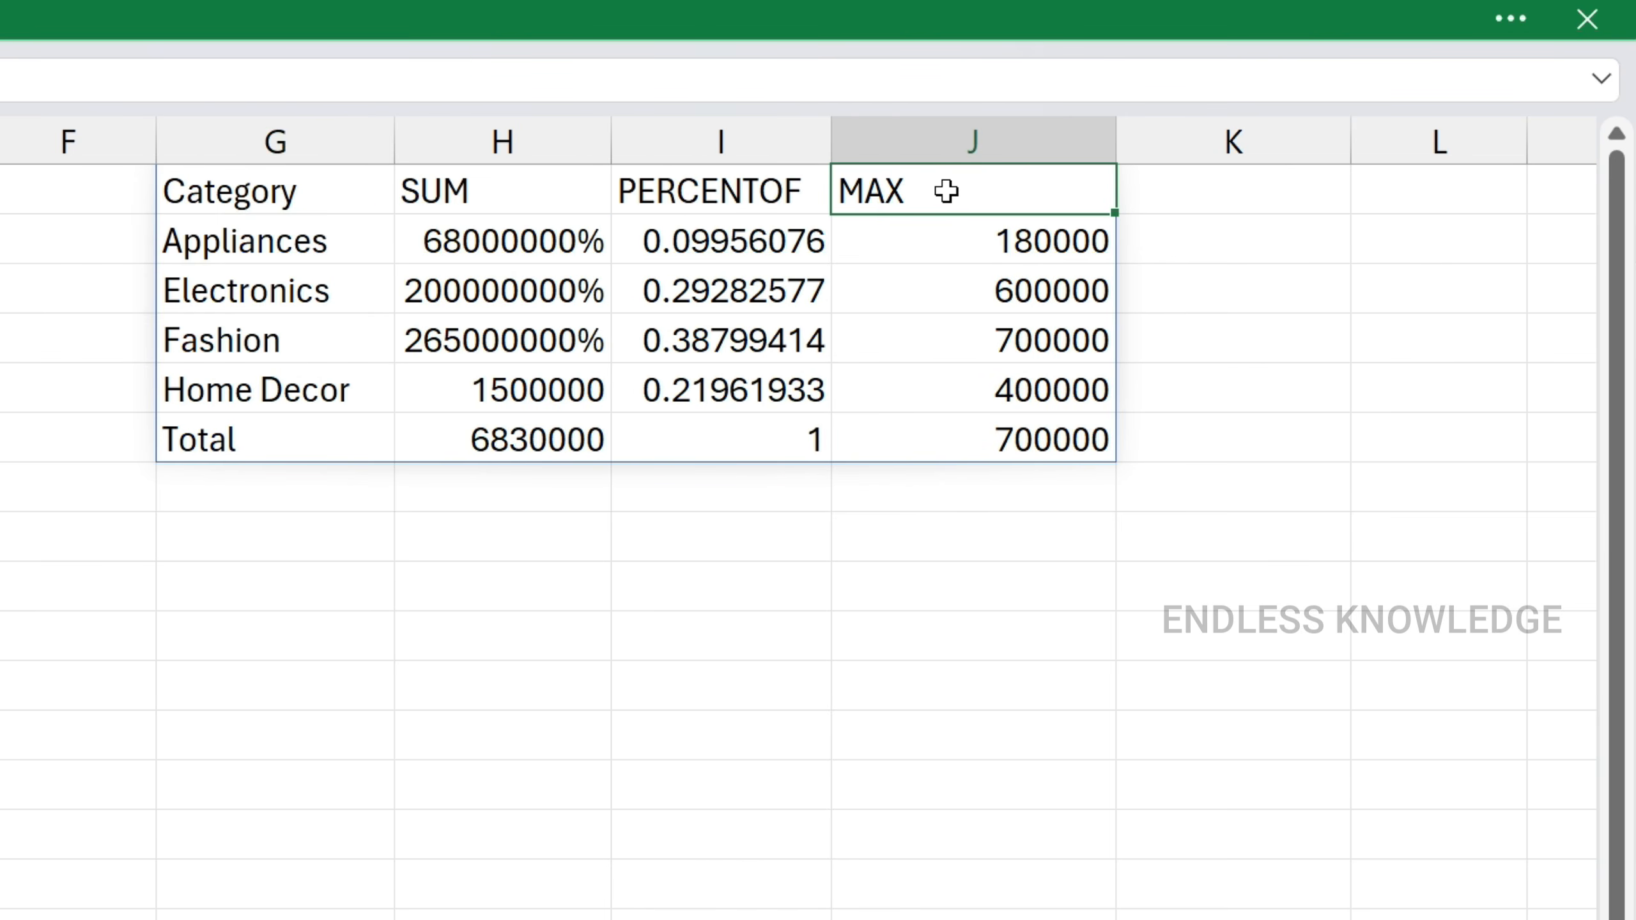
left_click(523, 205)
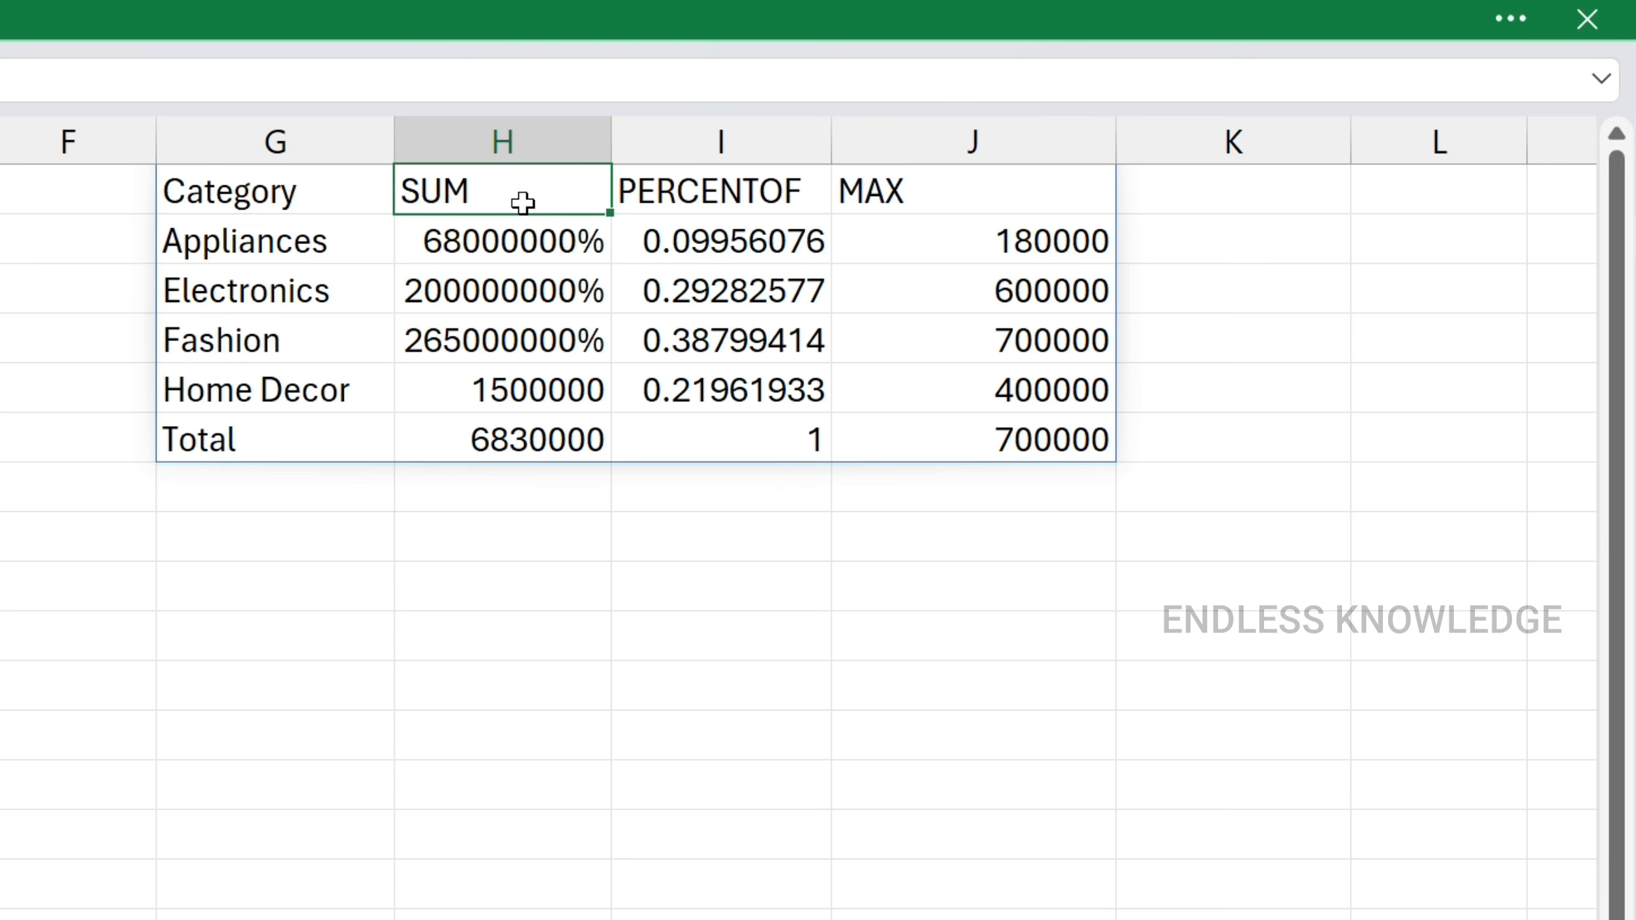
Replace HSTACK with VSTACK in the GROUPBY formula in G1 so the three aggregations stack vertically.
double_click(379, 194)
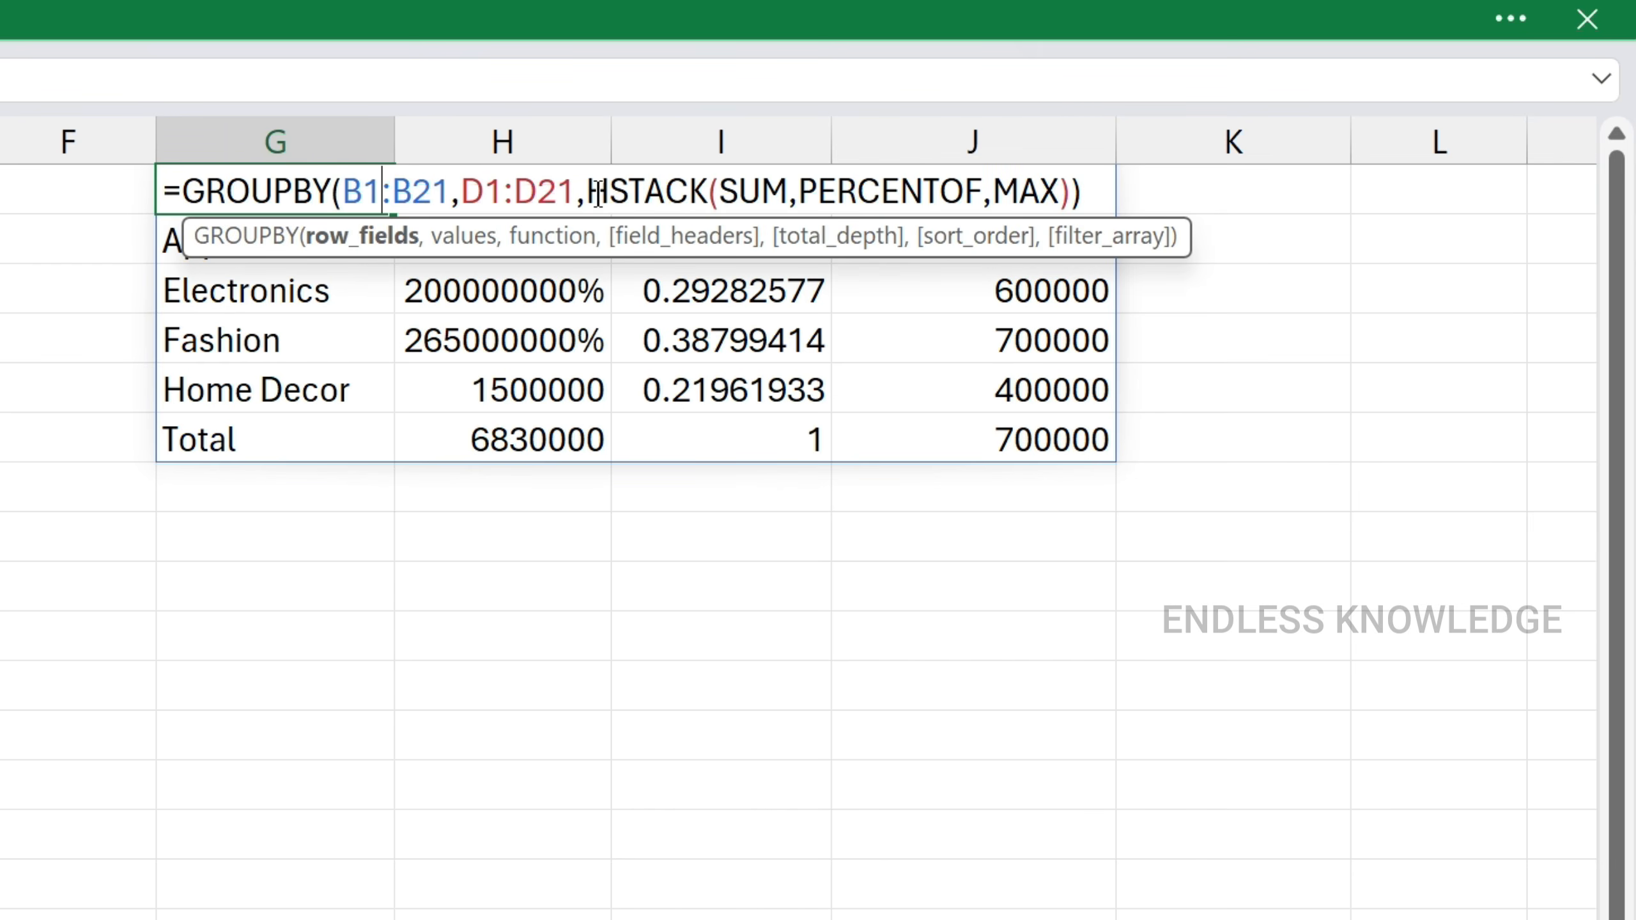
left_click_drag(606, 192, 588, 192)
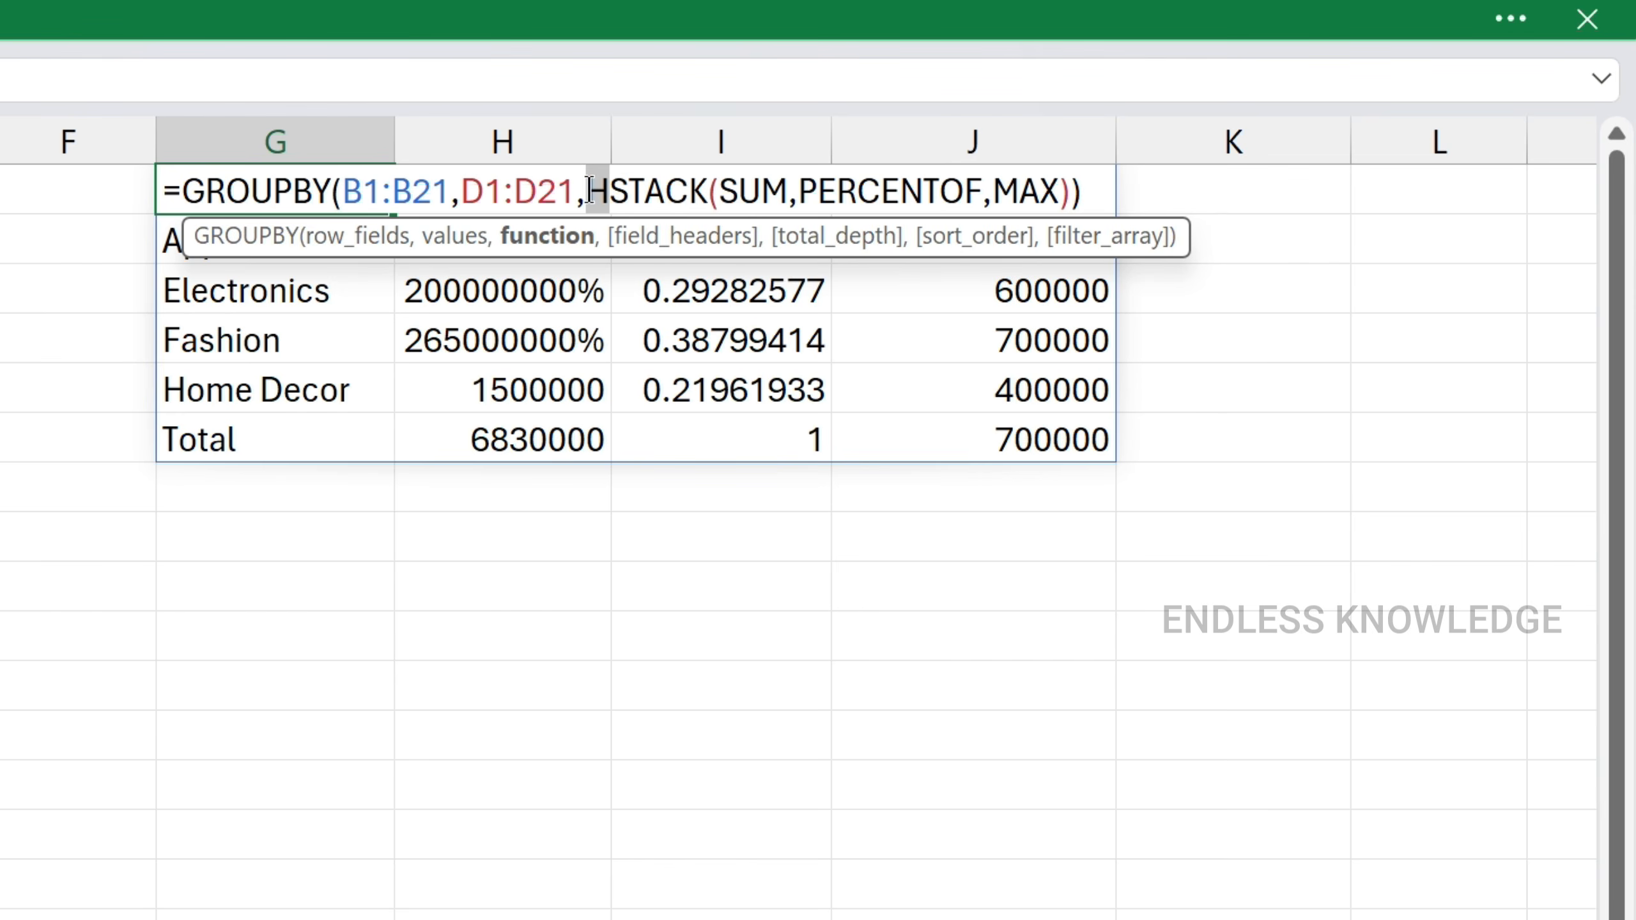
type("V")
key("Return")
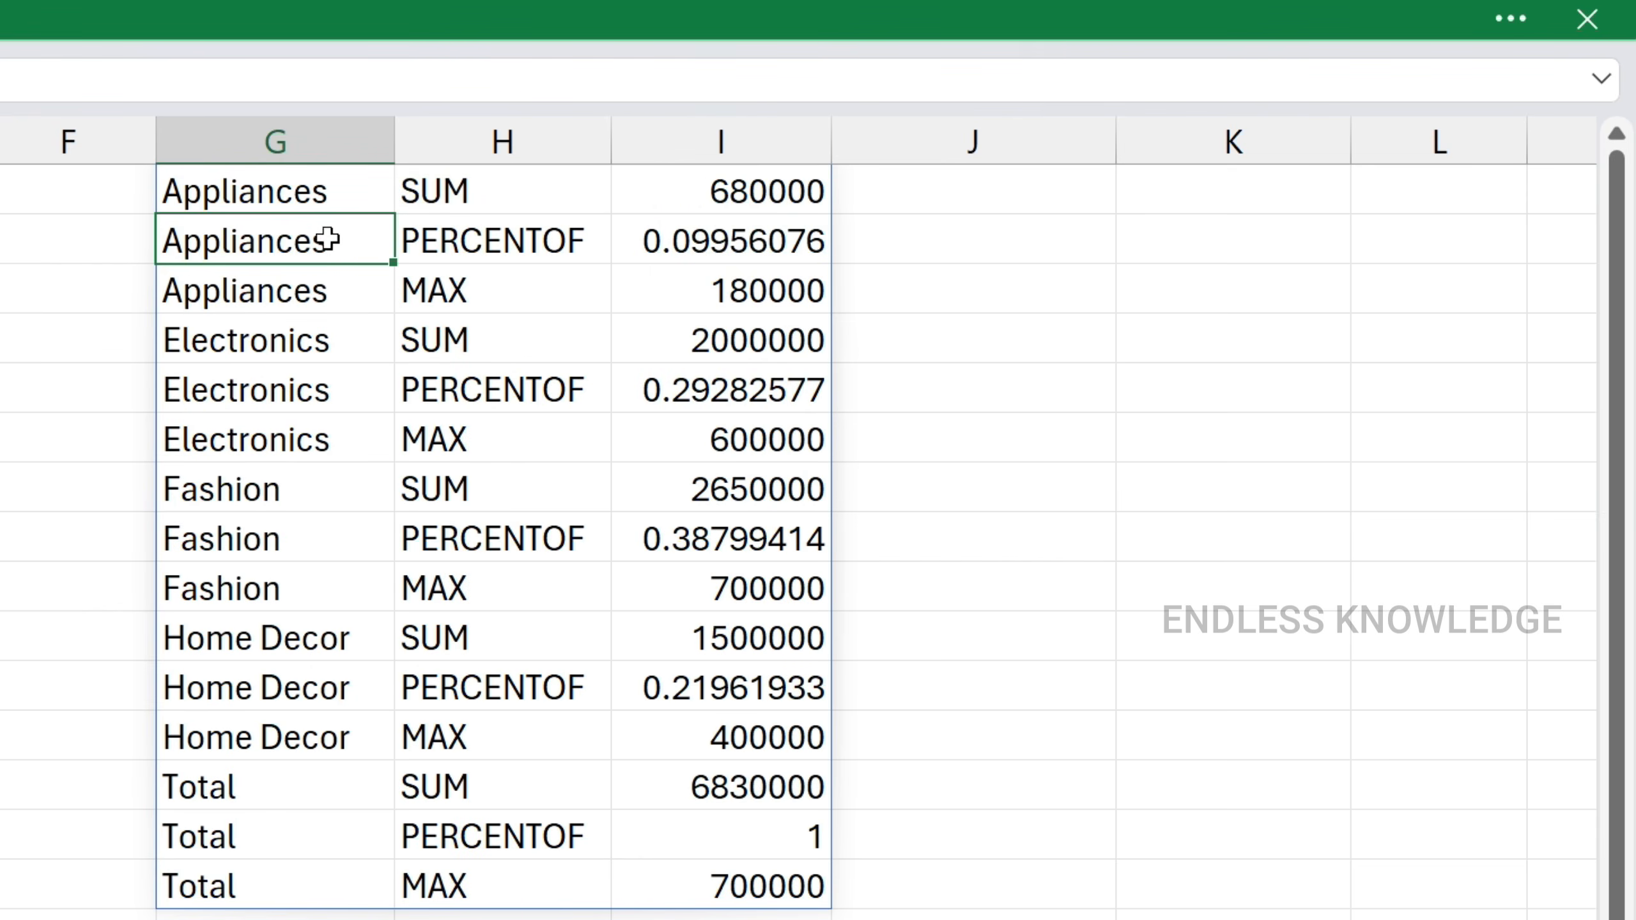
Change VSTACK back to HSTACK in the GROUPBY formula in G1.
double_click(314, 184)
left_click_drag(591, 192, 606, 192)
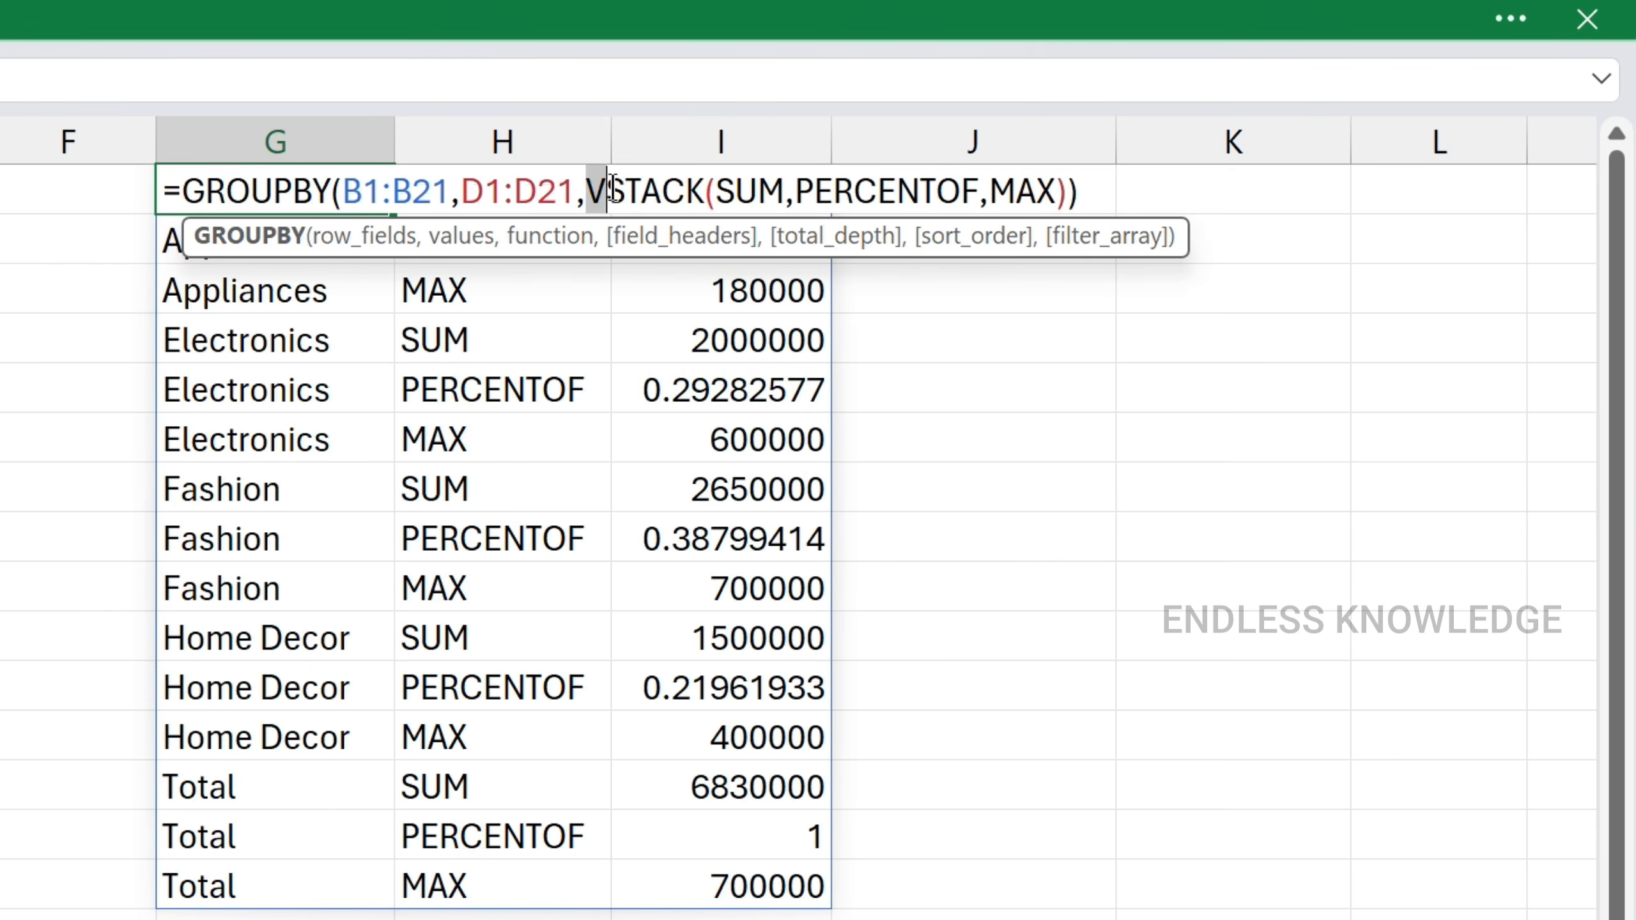
type("H")
key("Return")
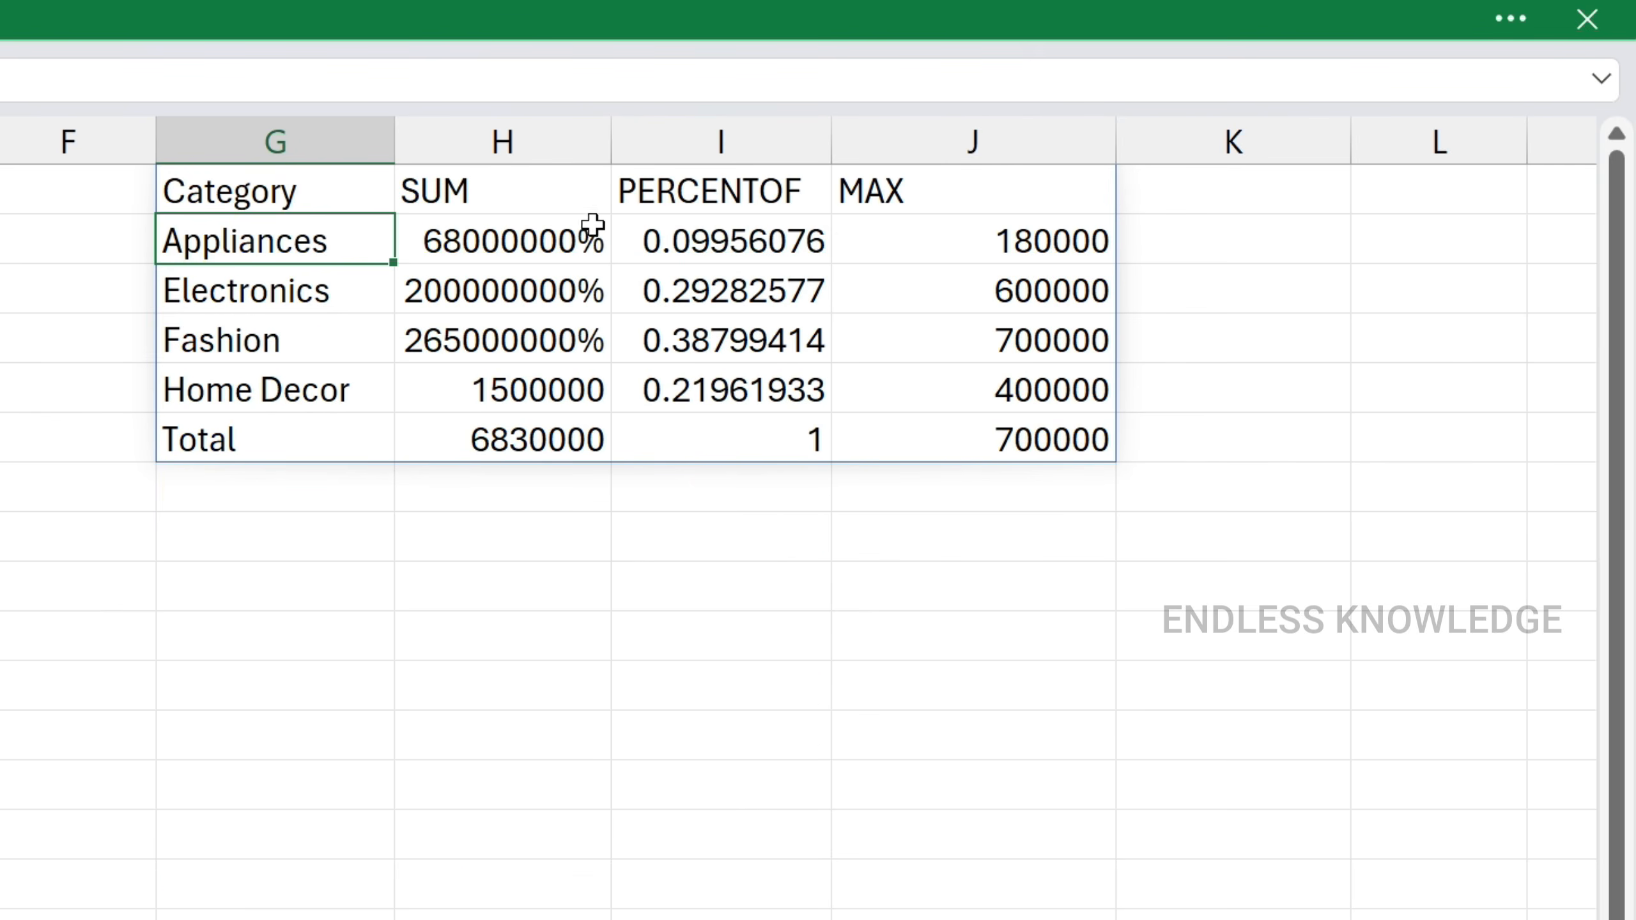
Format the summed sales in H2:H5 as plain numbers.
left_click_drag(525, 232, 539, 387)
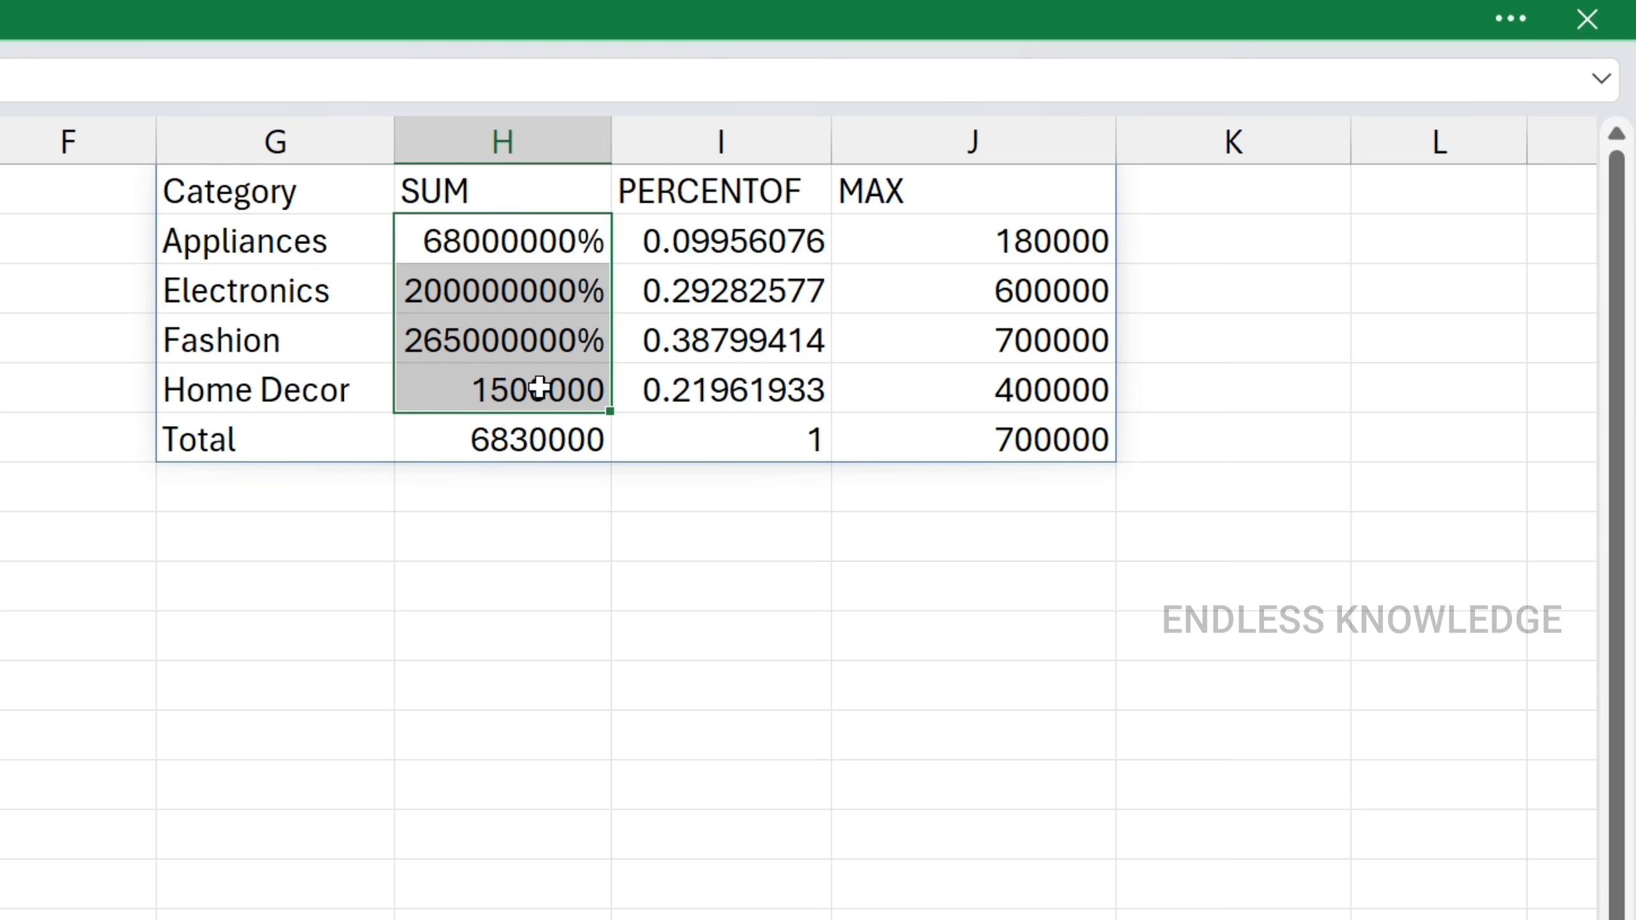
left_click(477, 17)
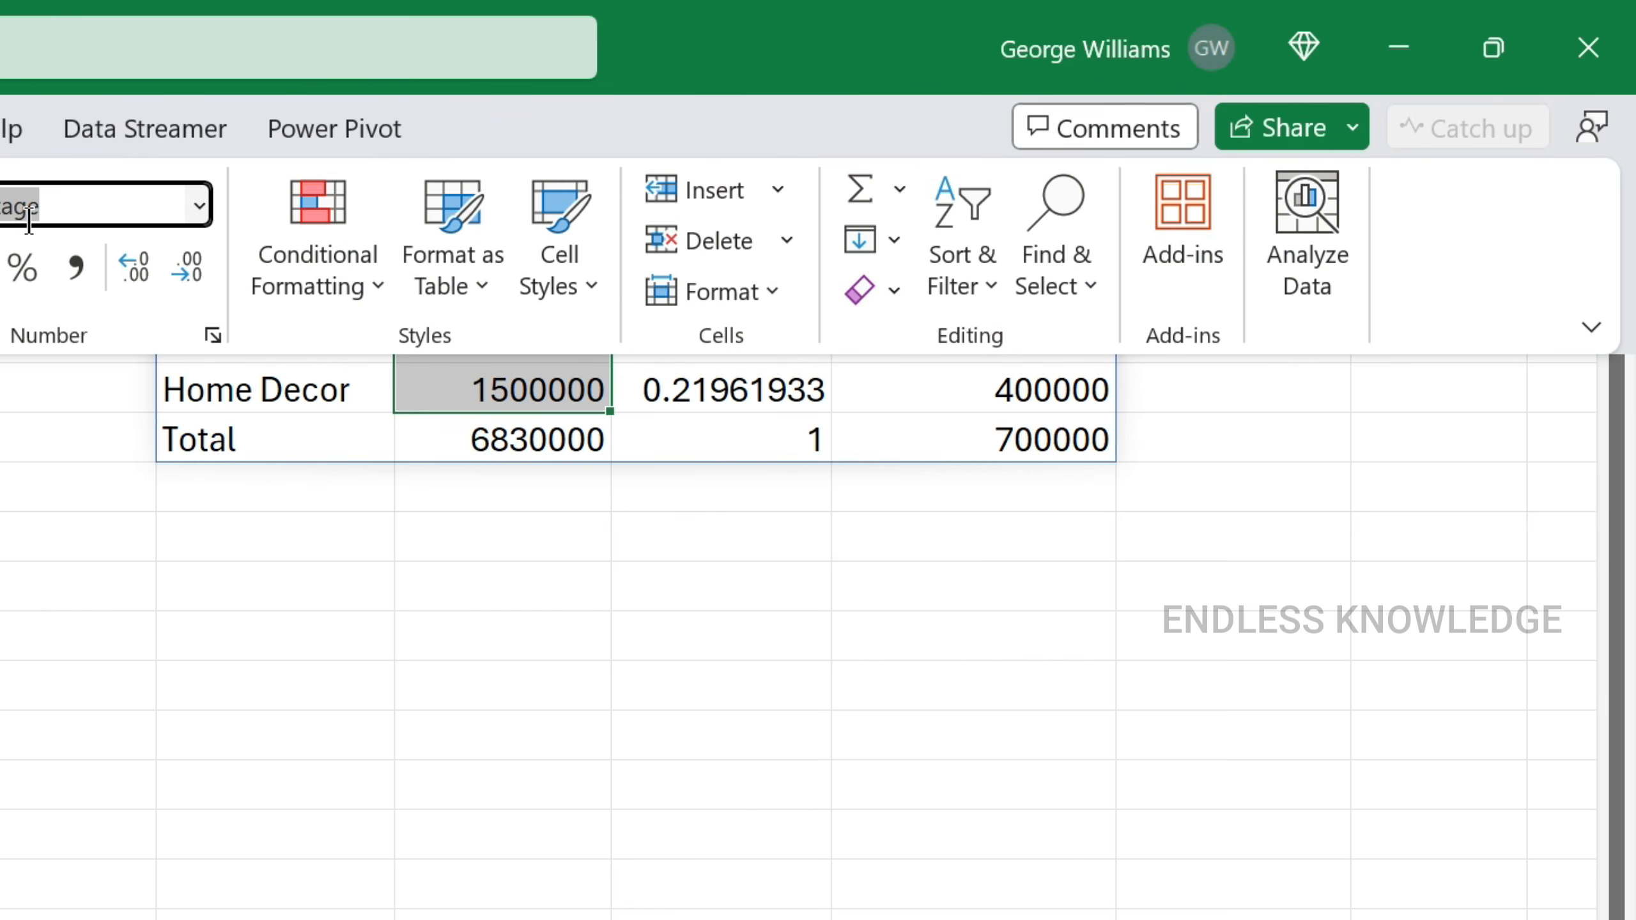
left_click(196, 207)
left_click(99, 384)
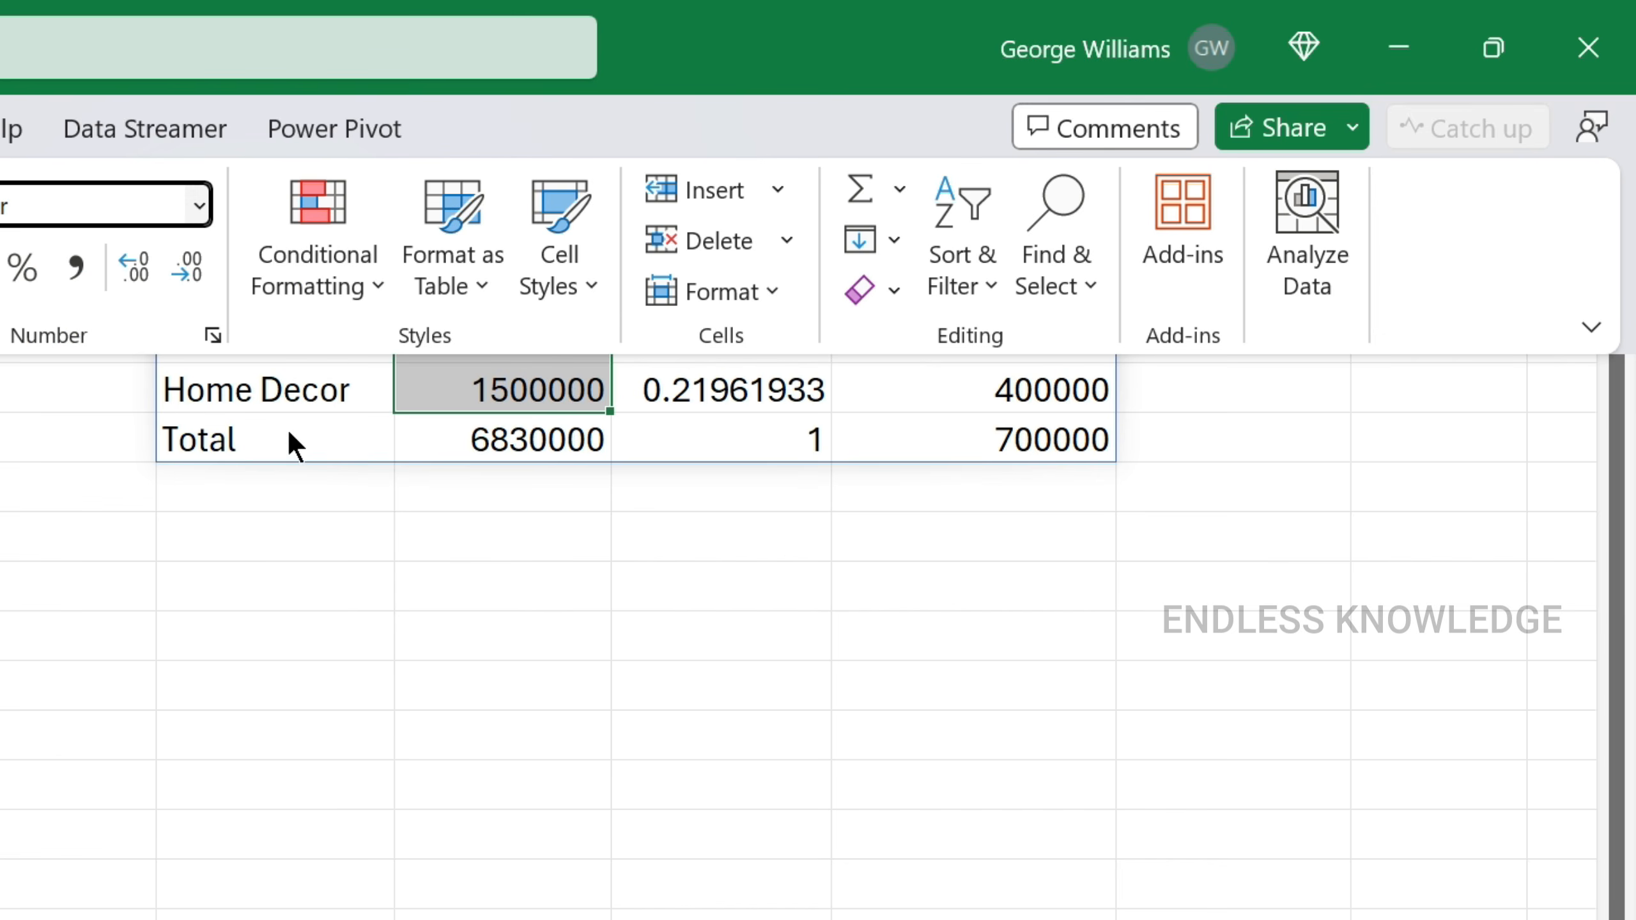
left_click(497, 391)
left_click(309, 191)
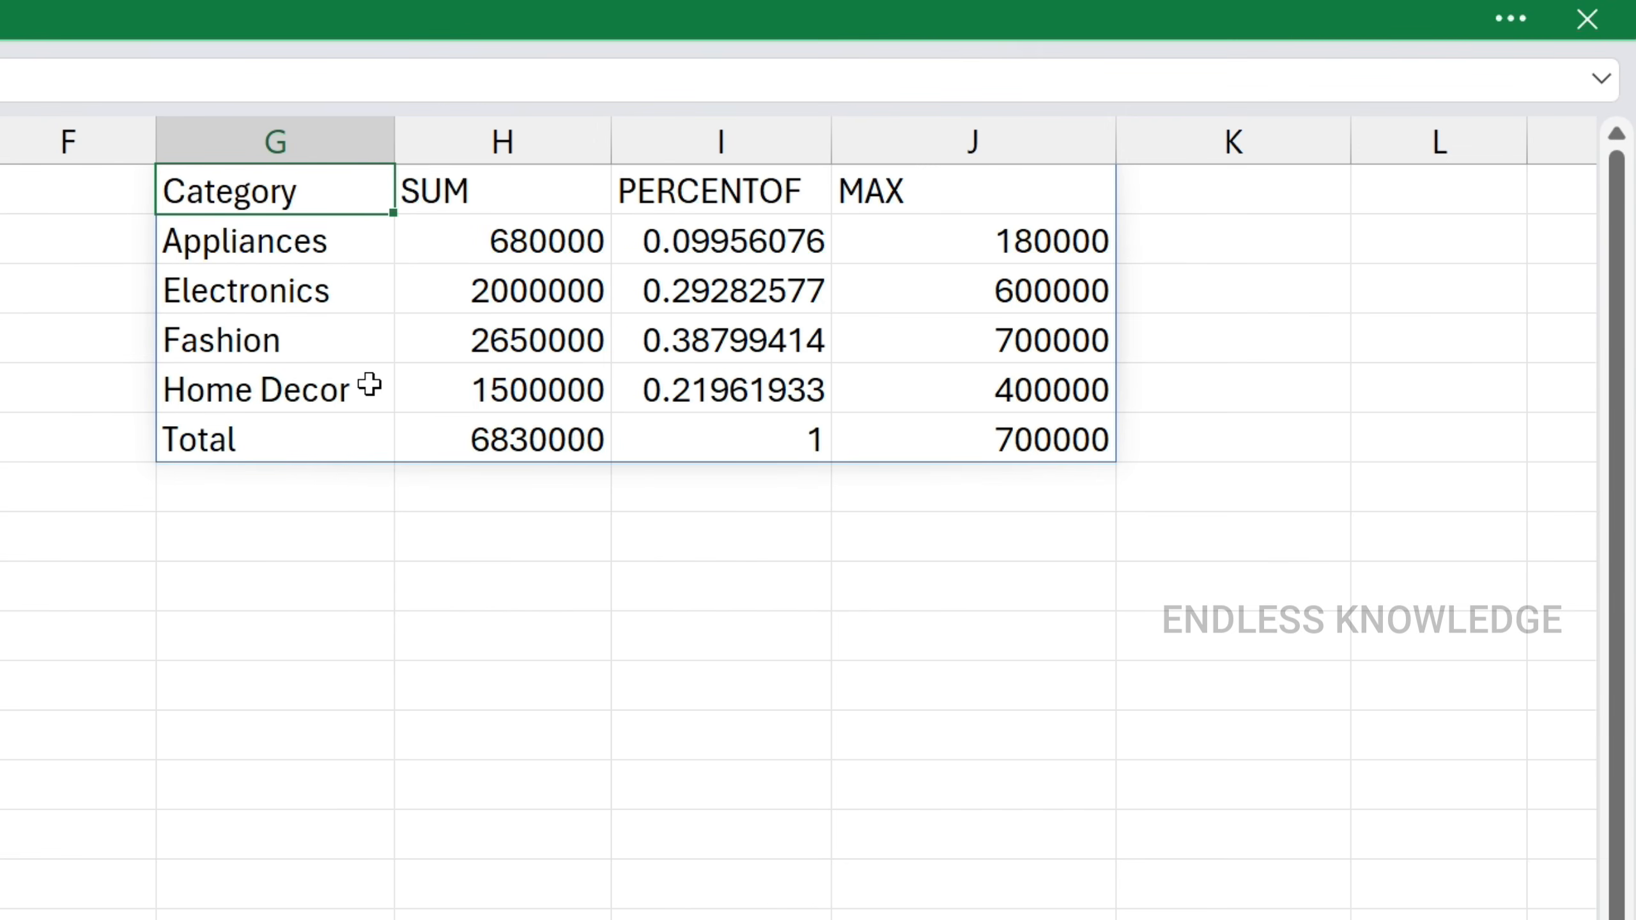
Replace the whole HSTACK argument in the GROUPBY formula in G1 with the single function SUM.
double_click(328, 191)
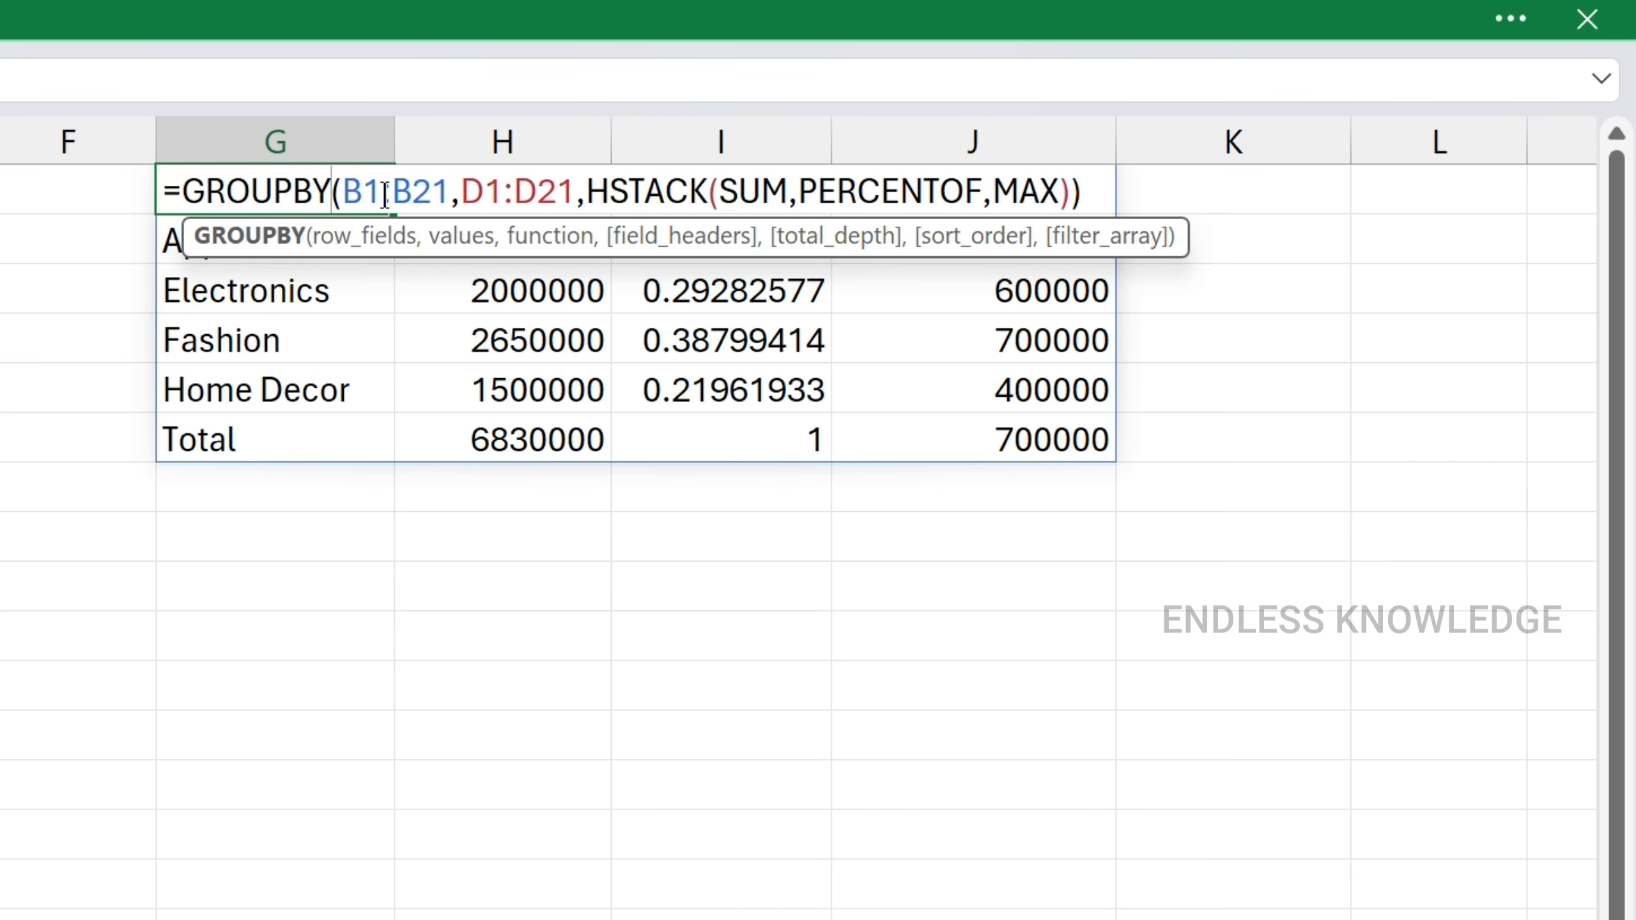
left_click_drag(588, 191, 1057, 207)
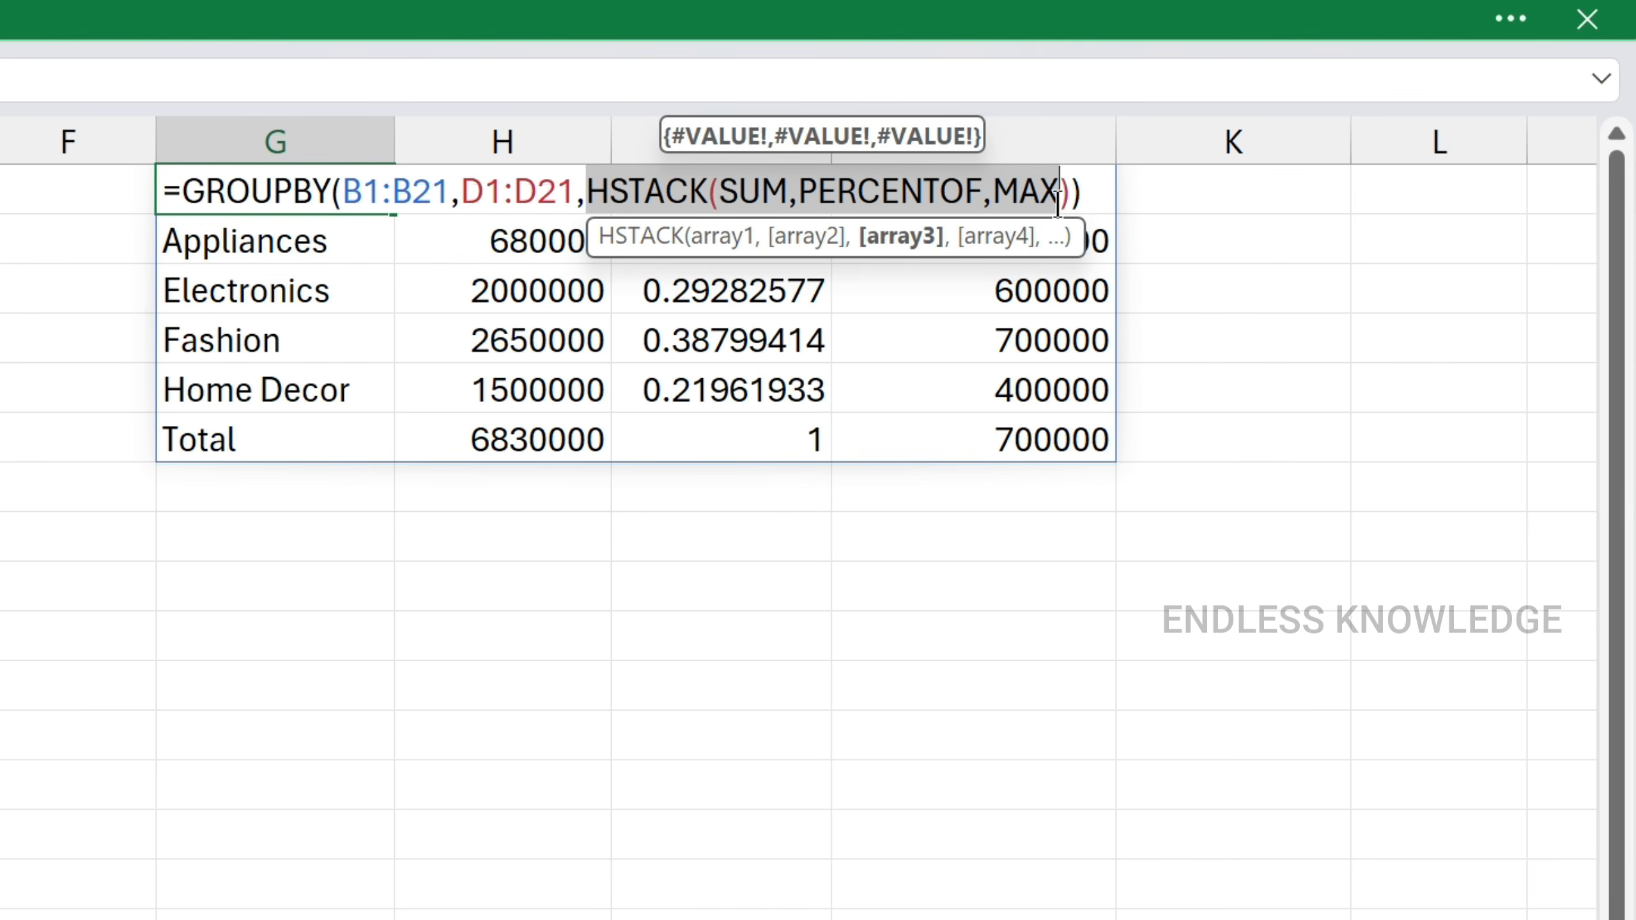
type("sum")
key("Delete")
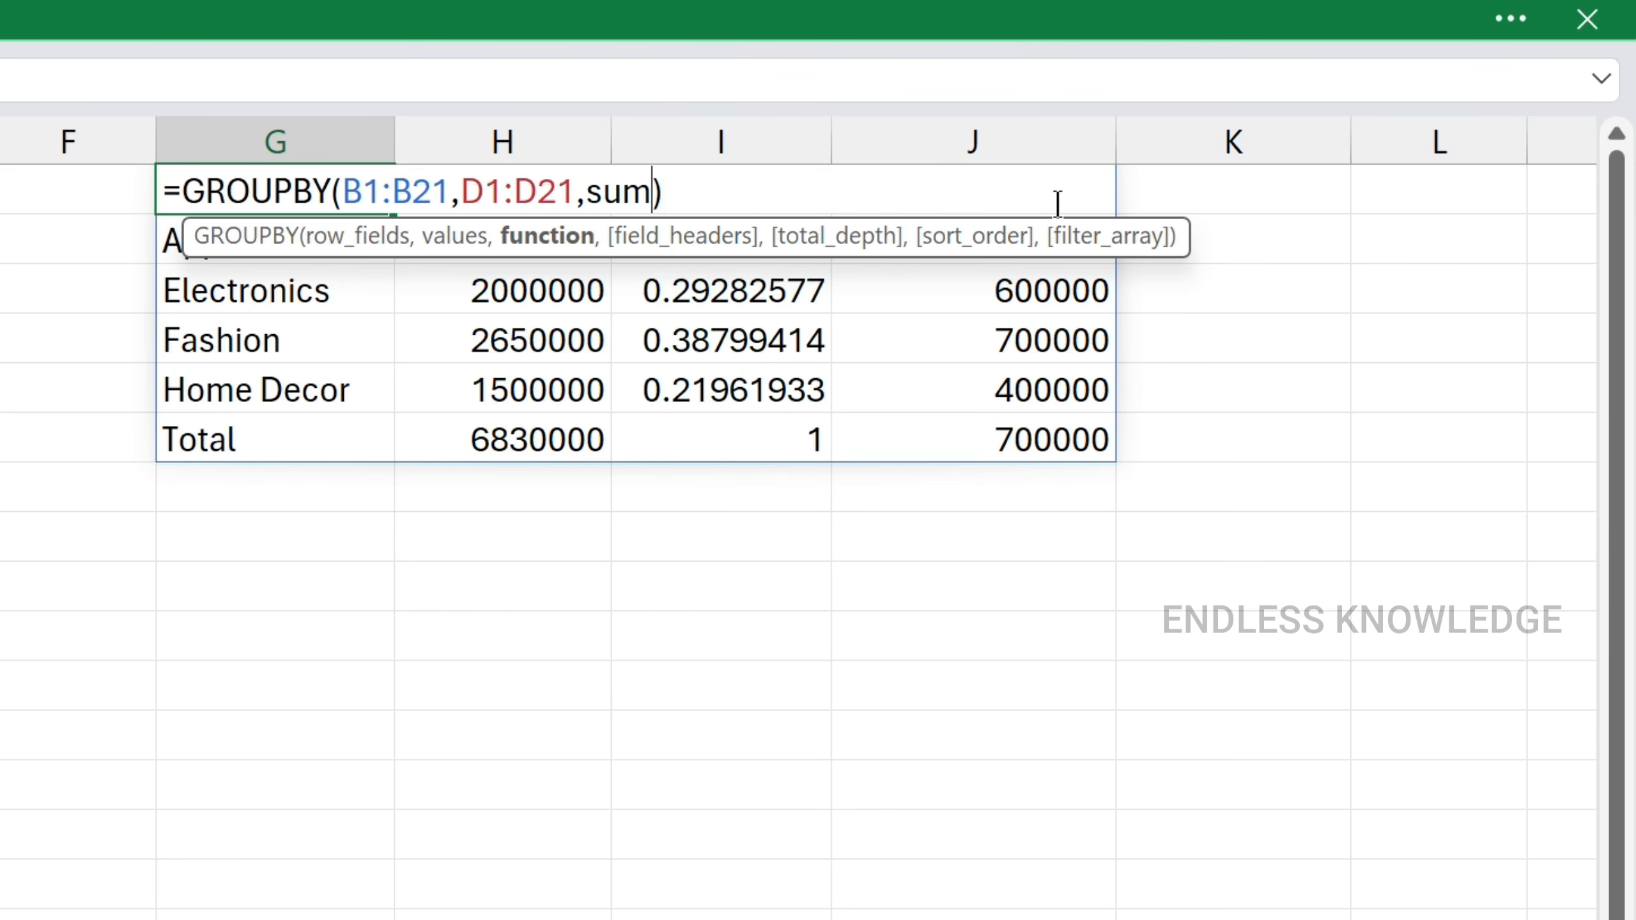
key("Return")
double_click(276, 194)
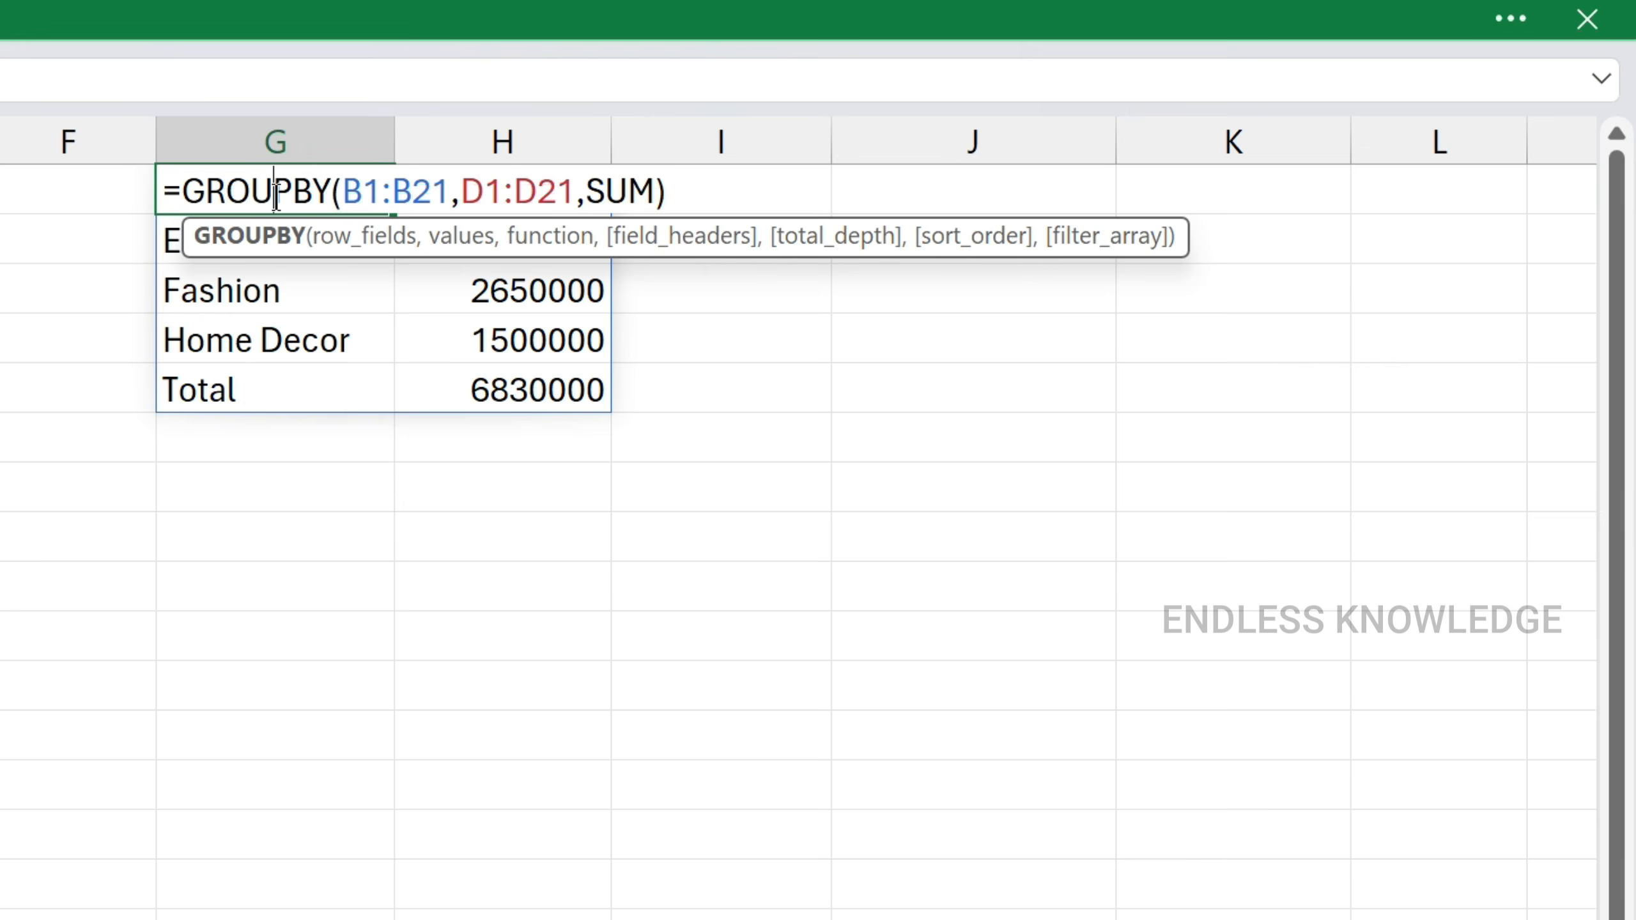
left_click(657, 192)
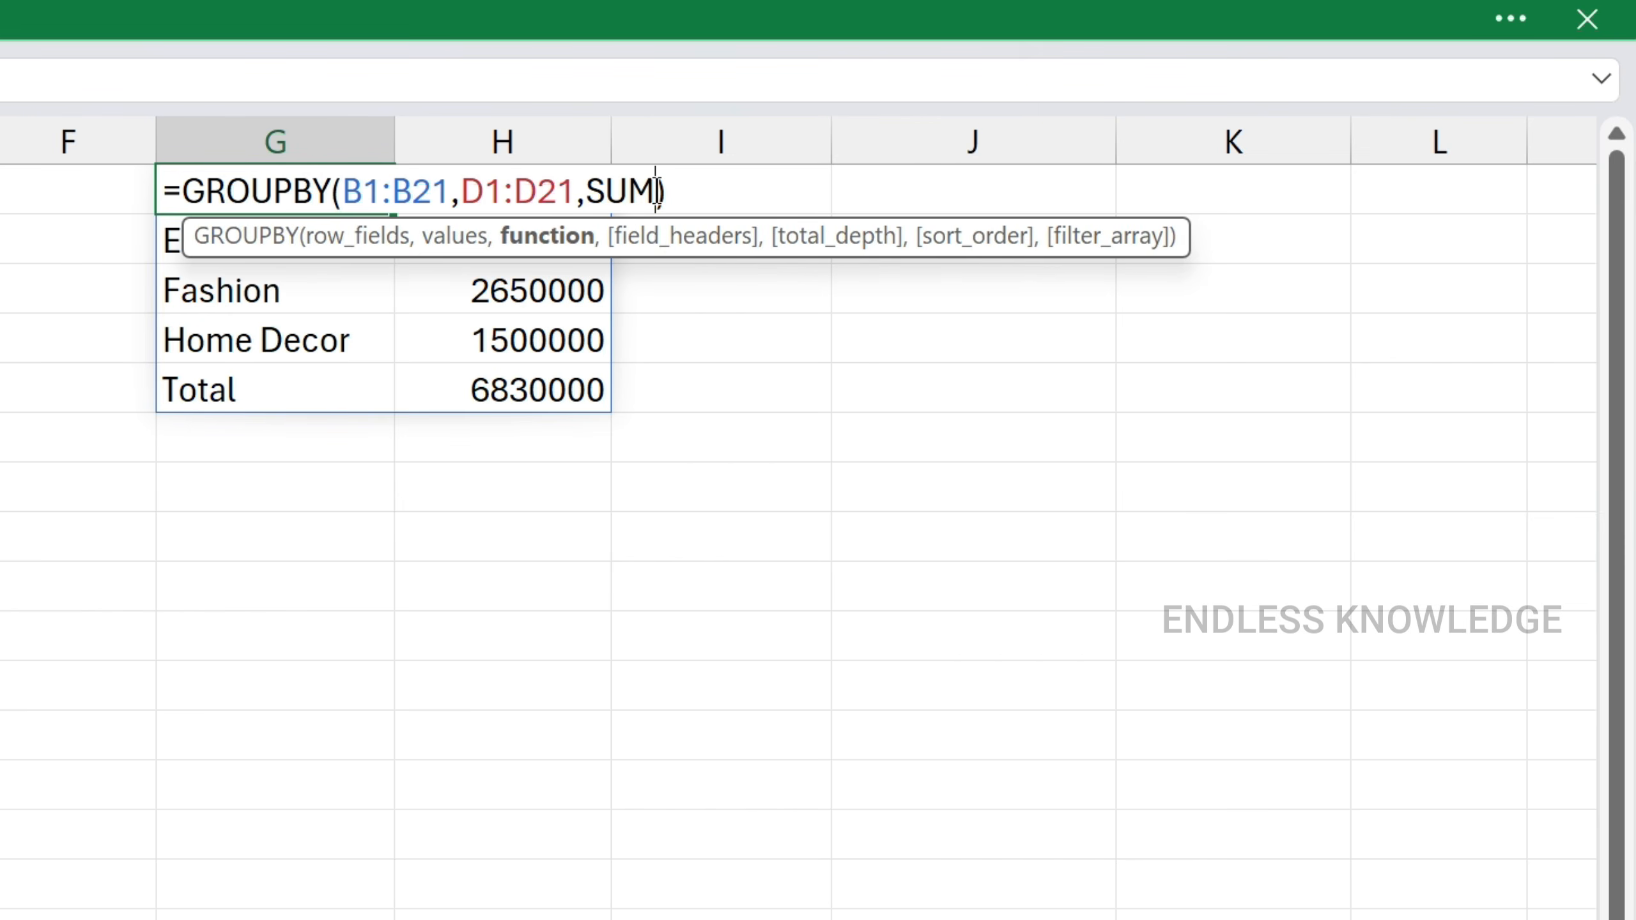
type(",")
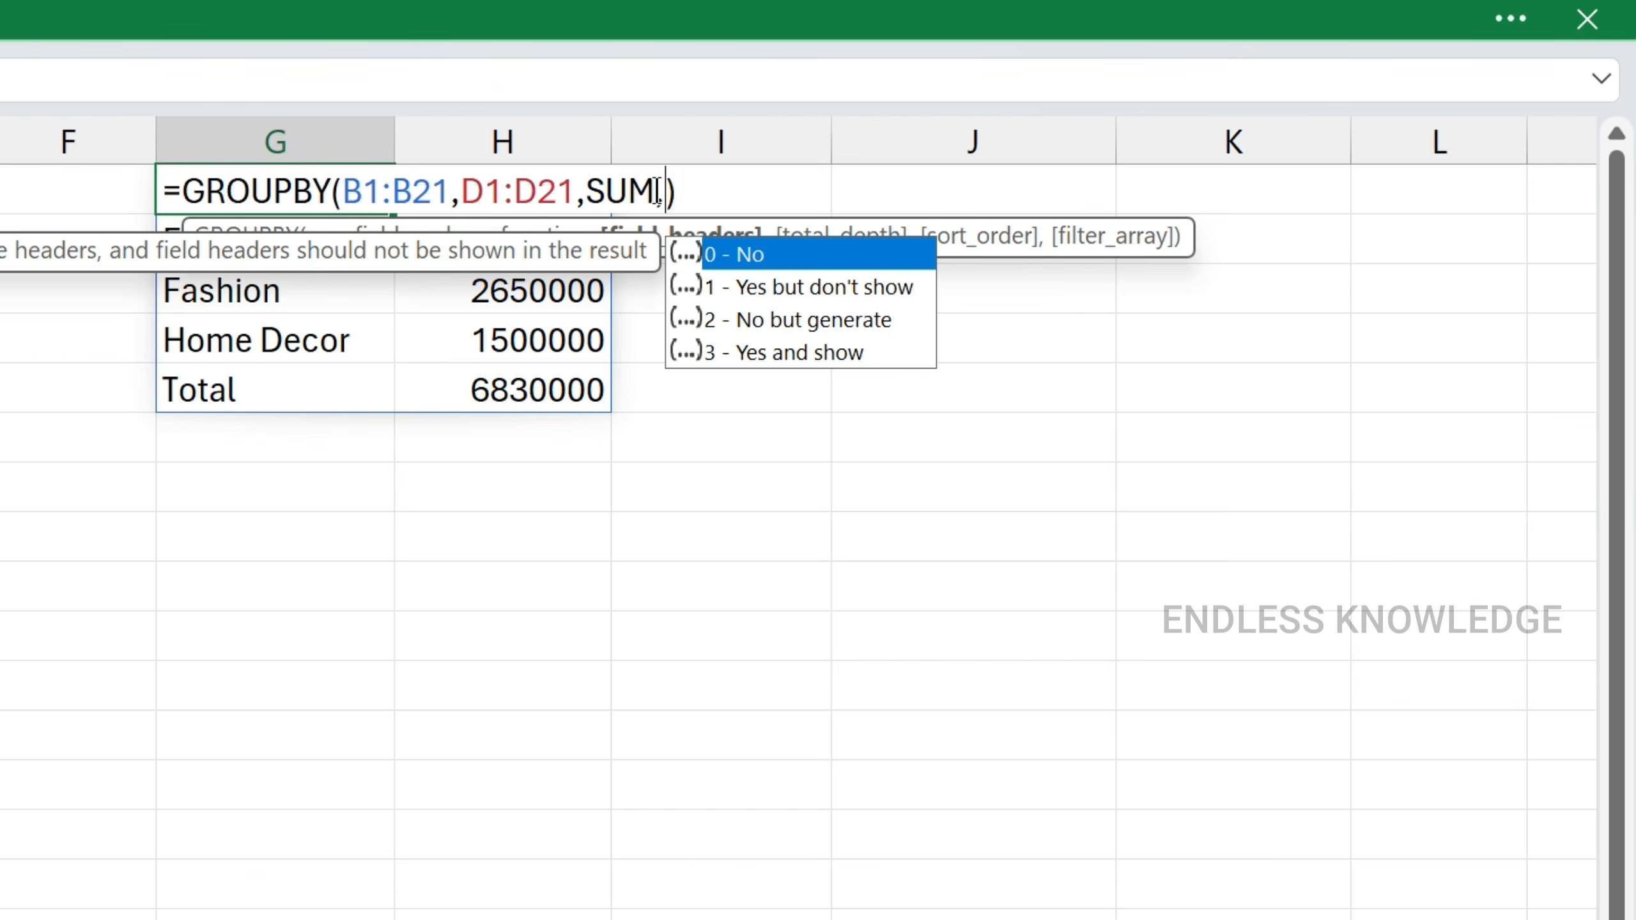
key("Escape")
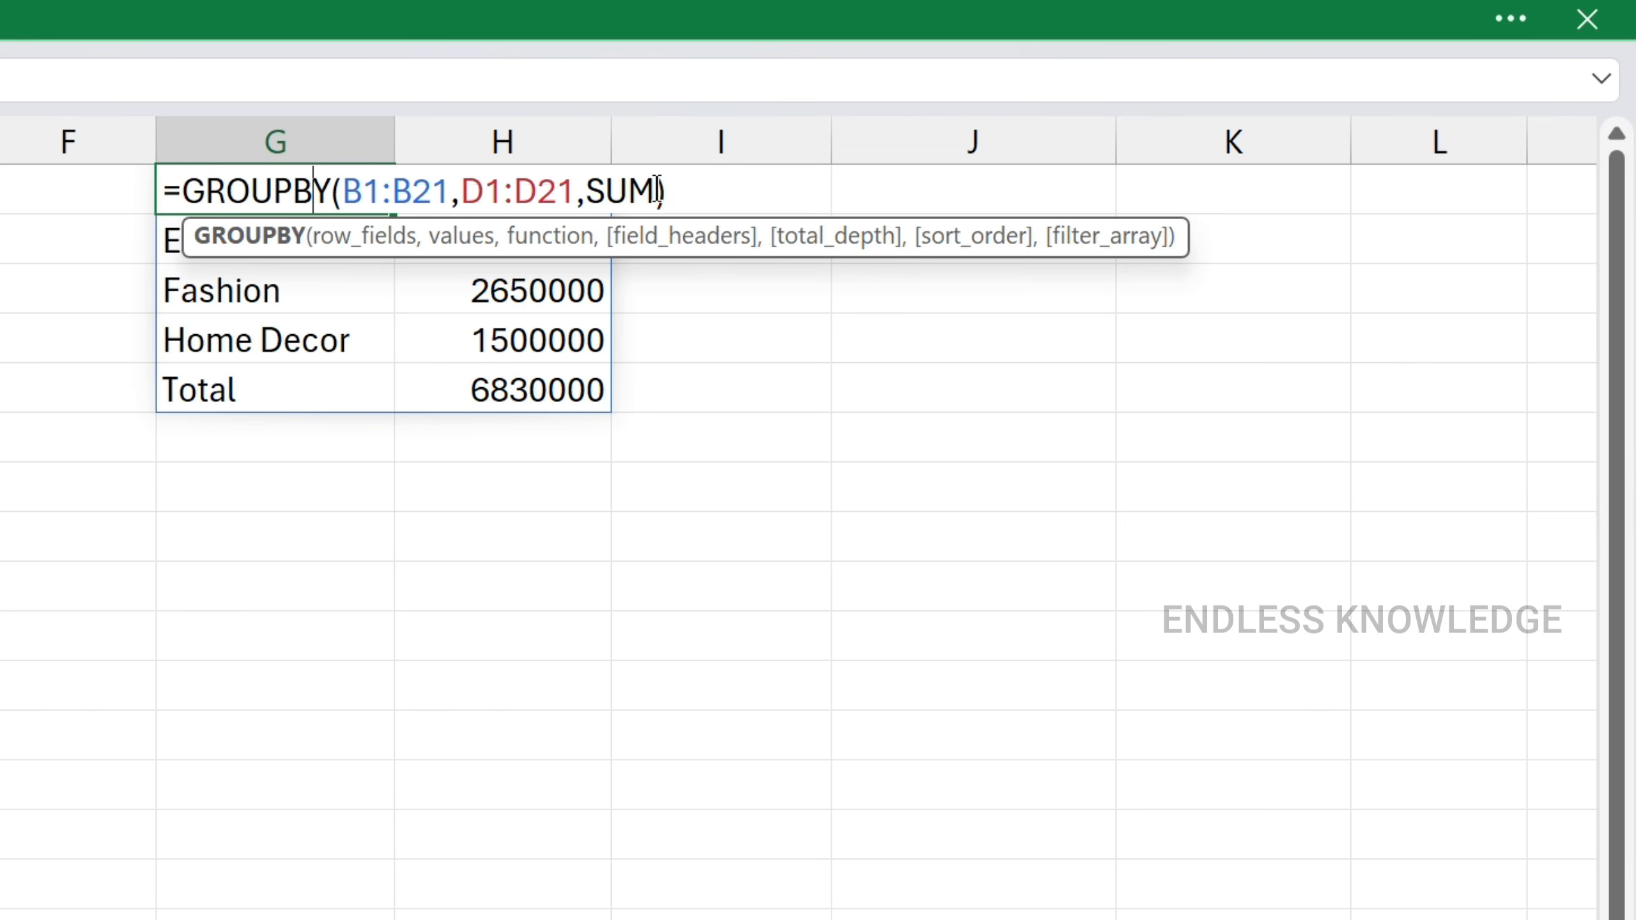
Add a field_headers argument of 2 (No but generate) after SUM in the GROUPBY formula in G1.
left_click(657, 194)
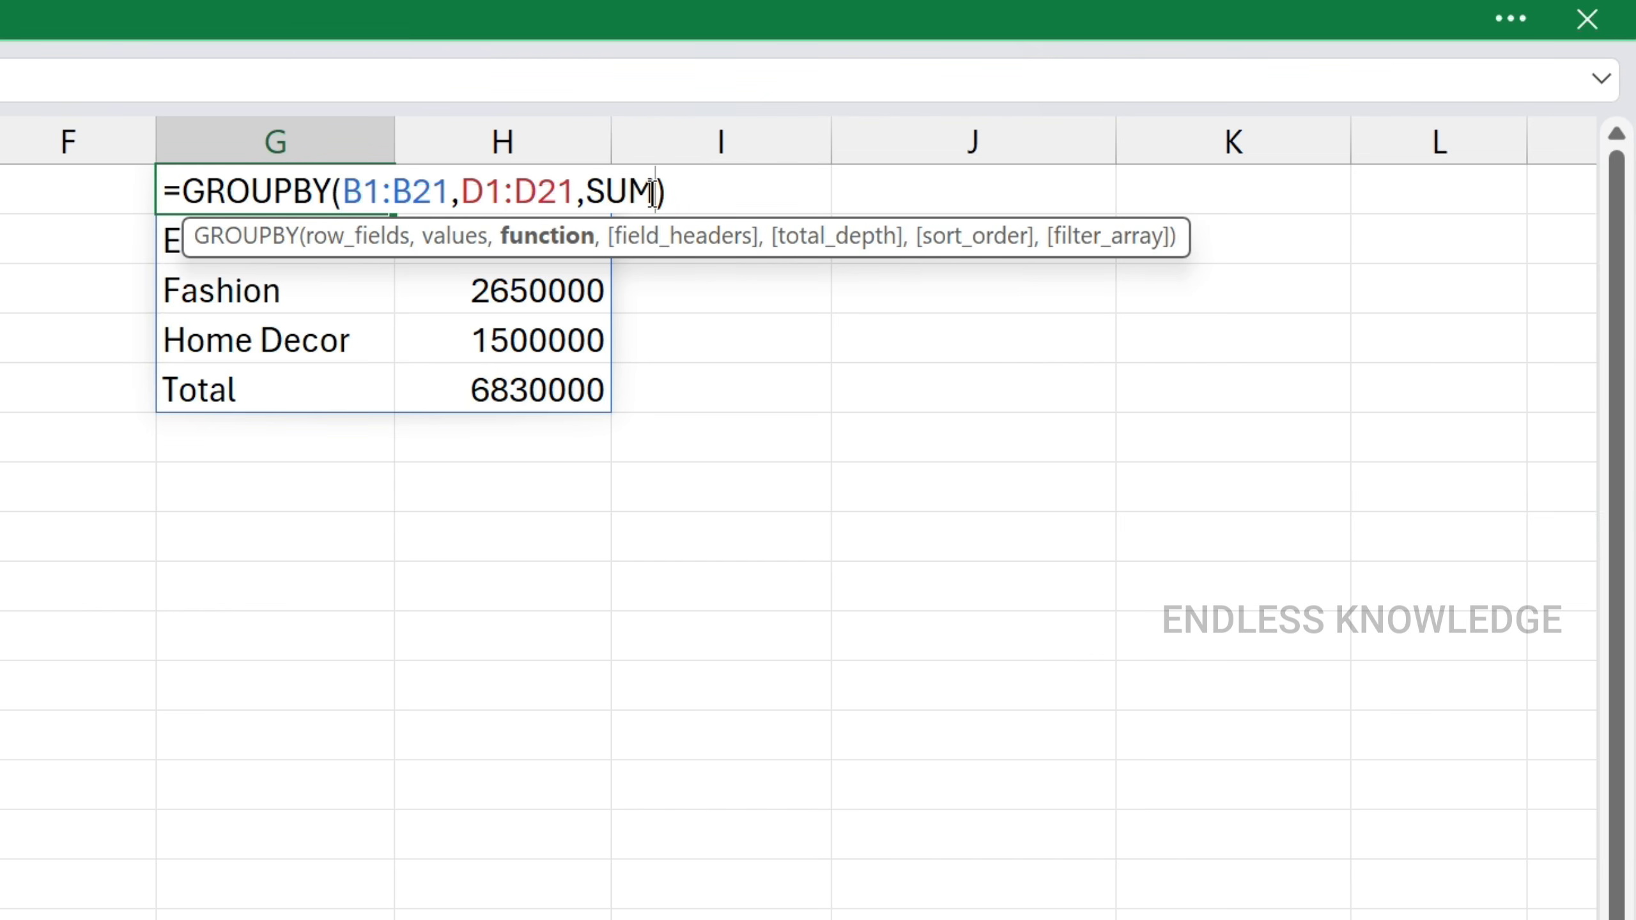
type(",")
key("BackSpace")
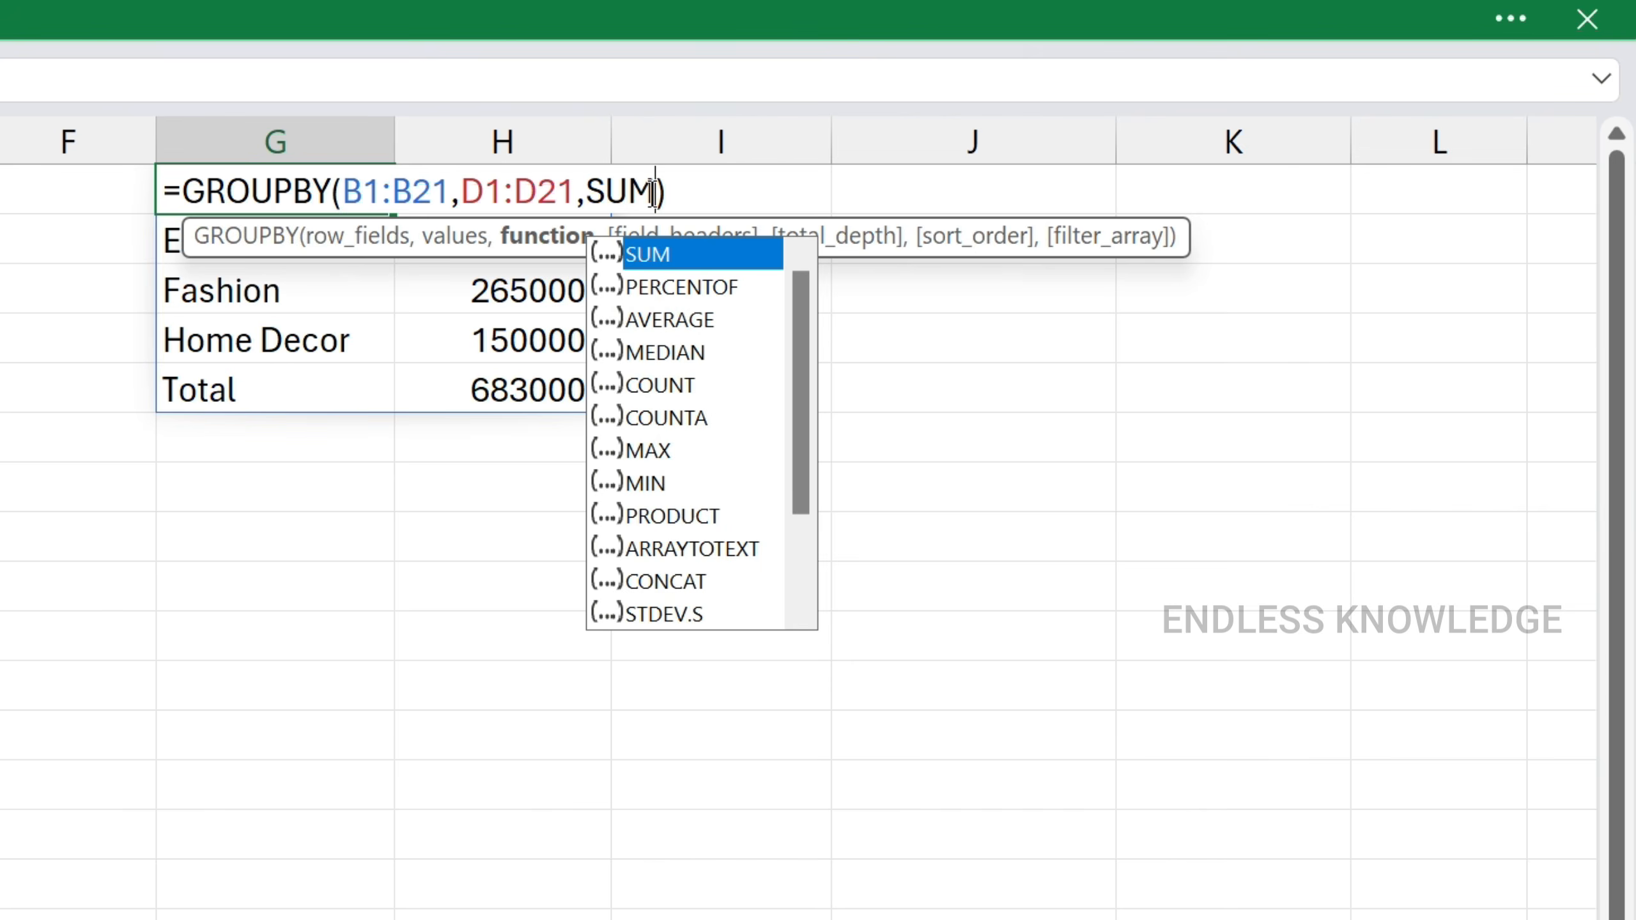
type(",")
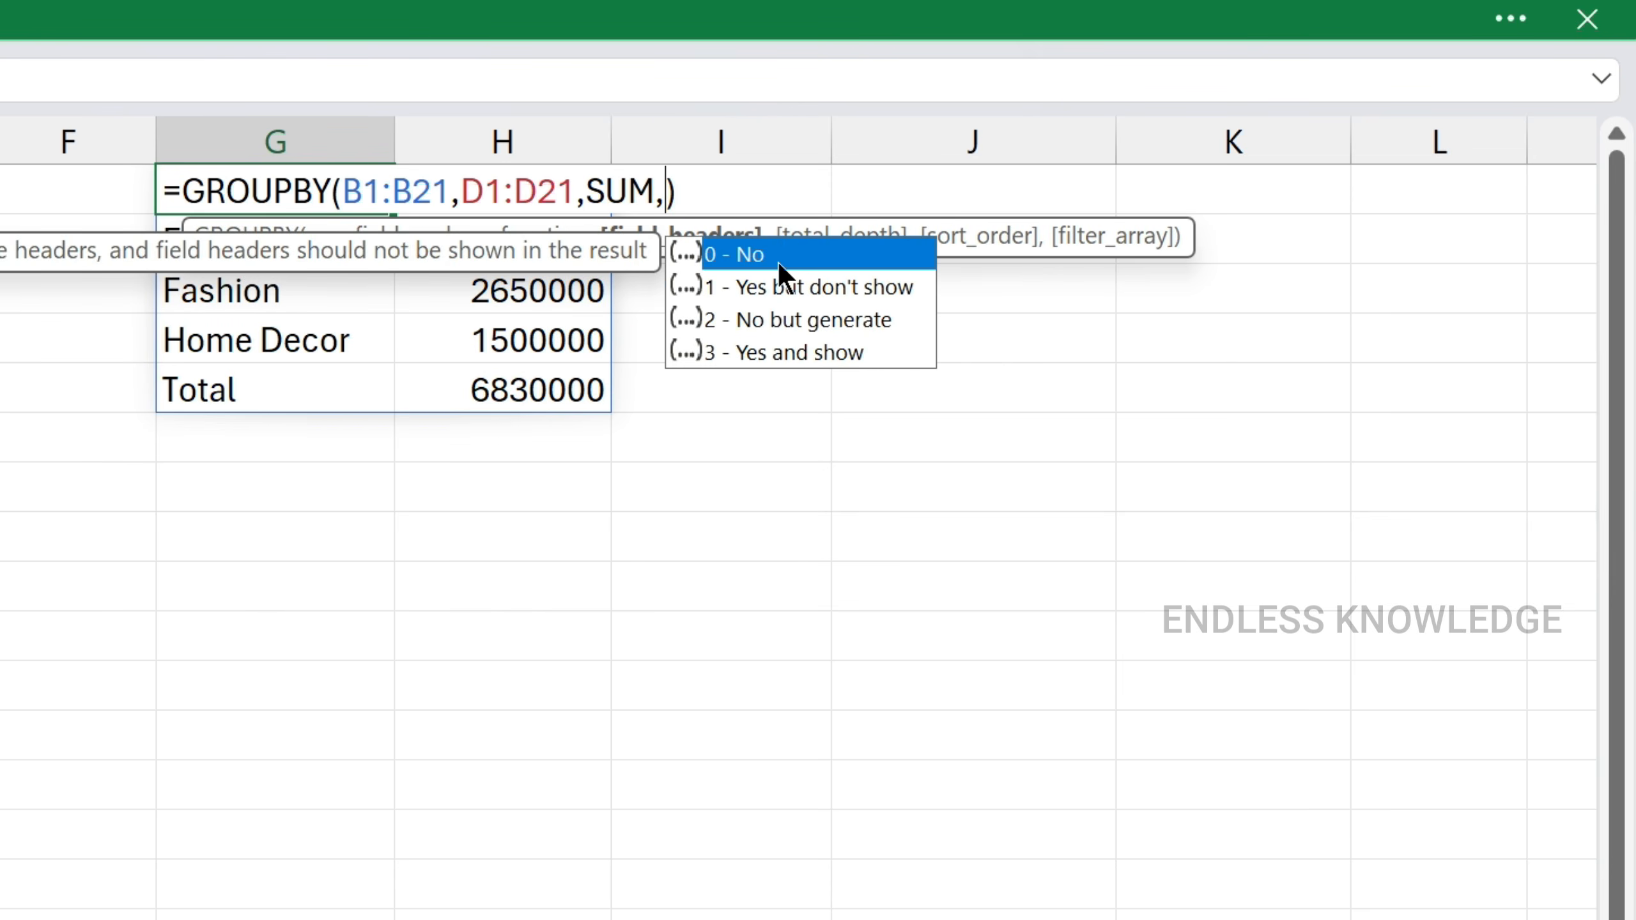
left_click(794, 297)
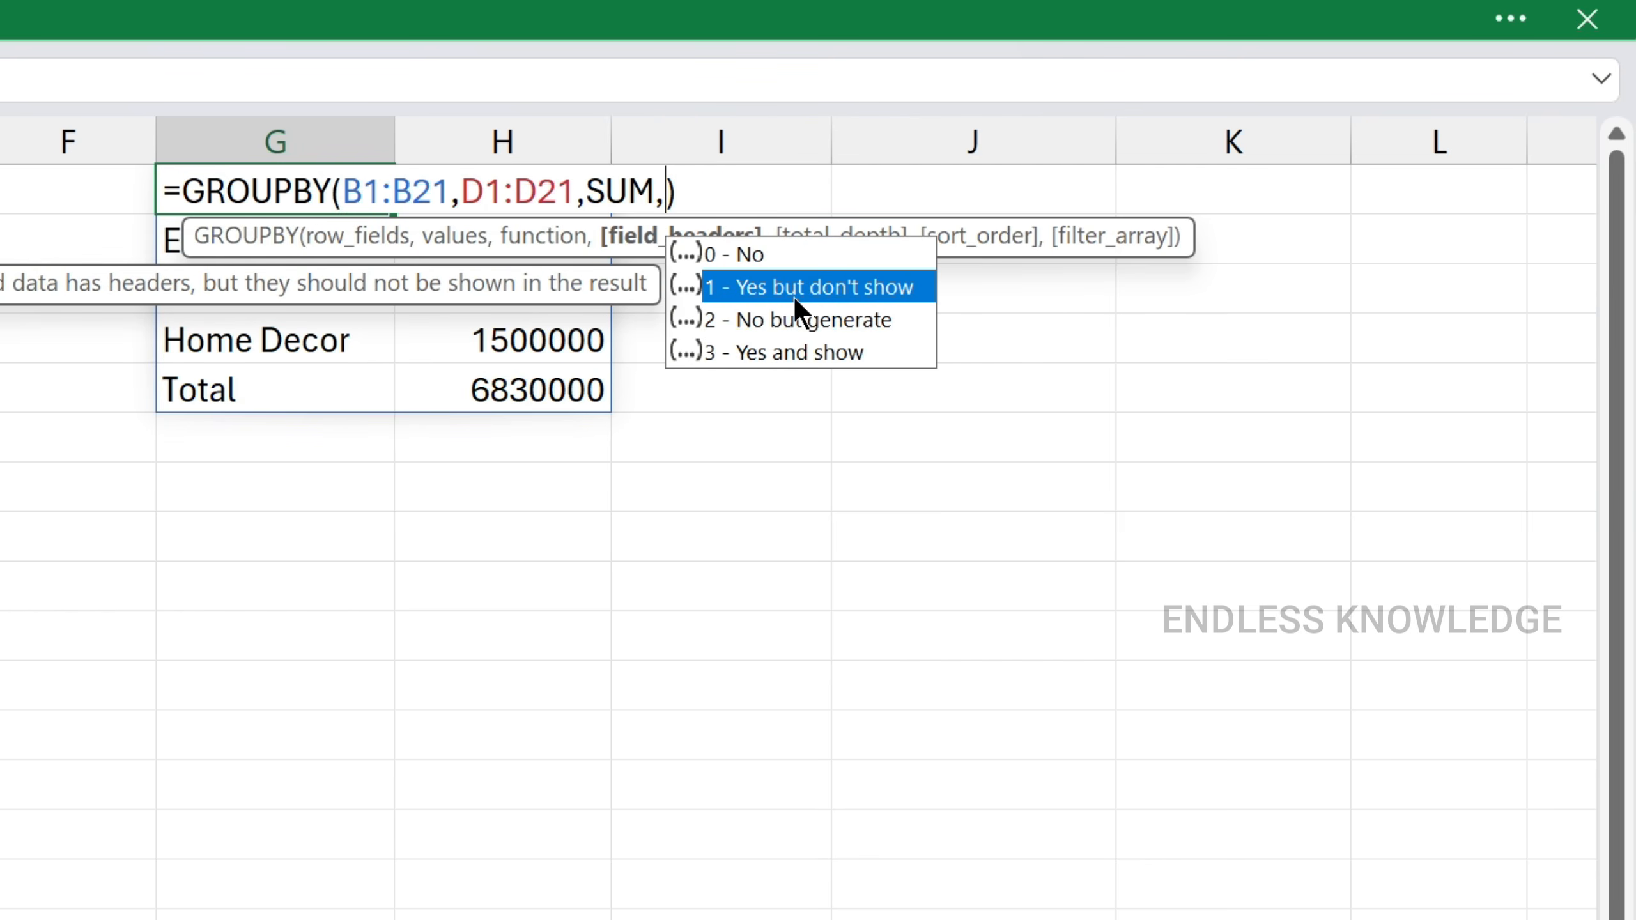
key("Down")
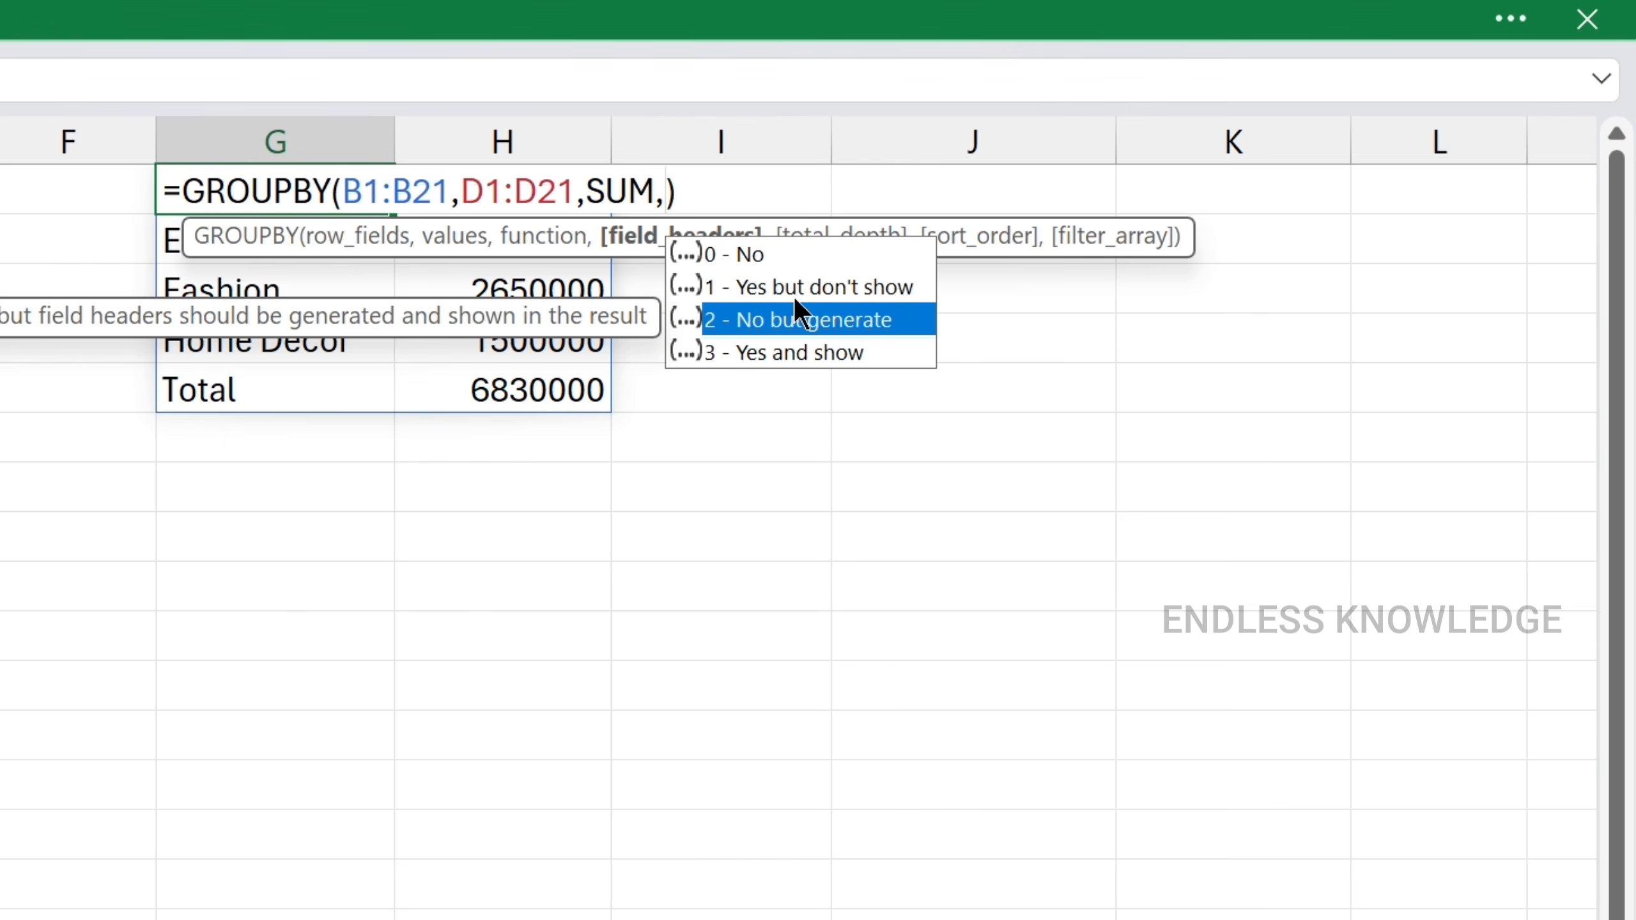
key("Right")
key("Left")
type("2")
key("Return")
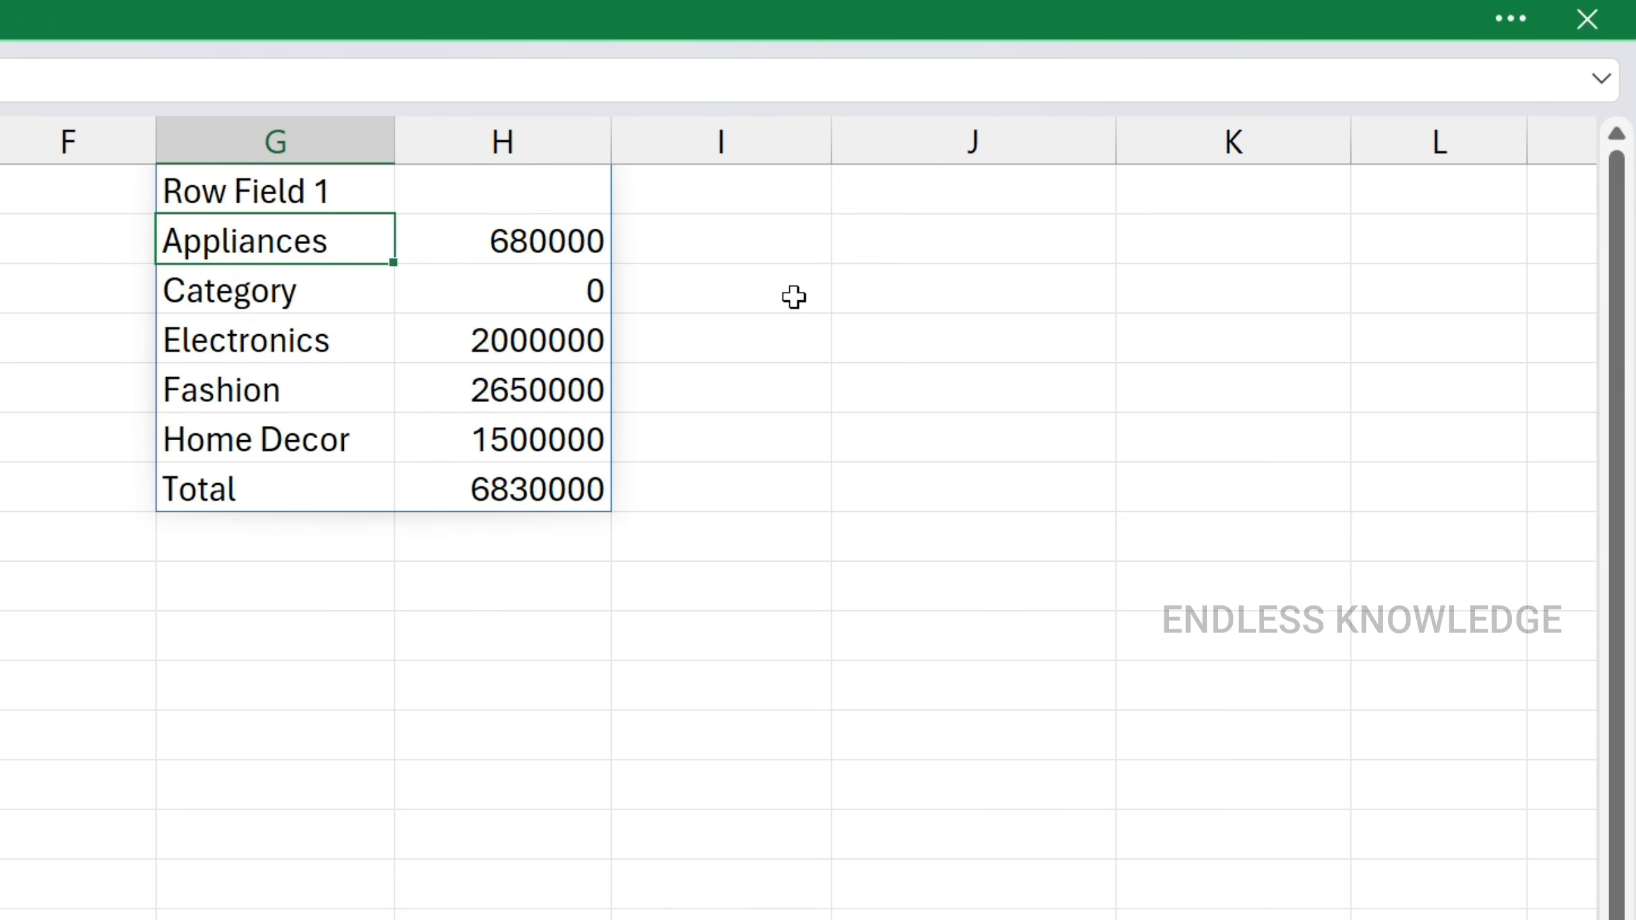
Set the field_headers argument of the GROUPBY formula in G1 to 3 (Yes and show).
double_click(350, 190)
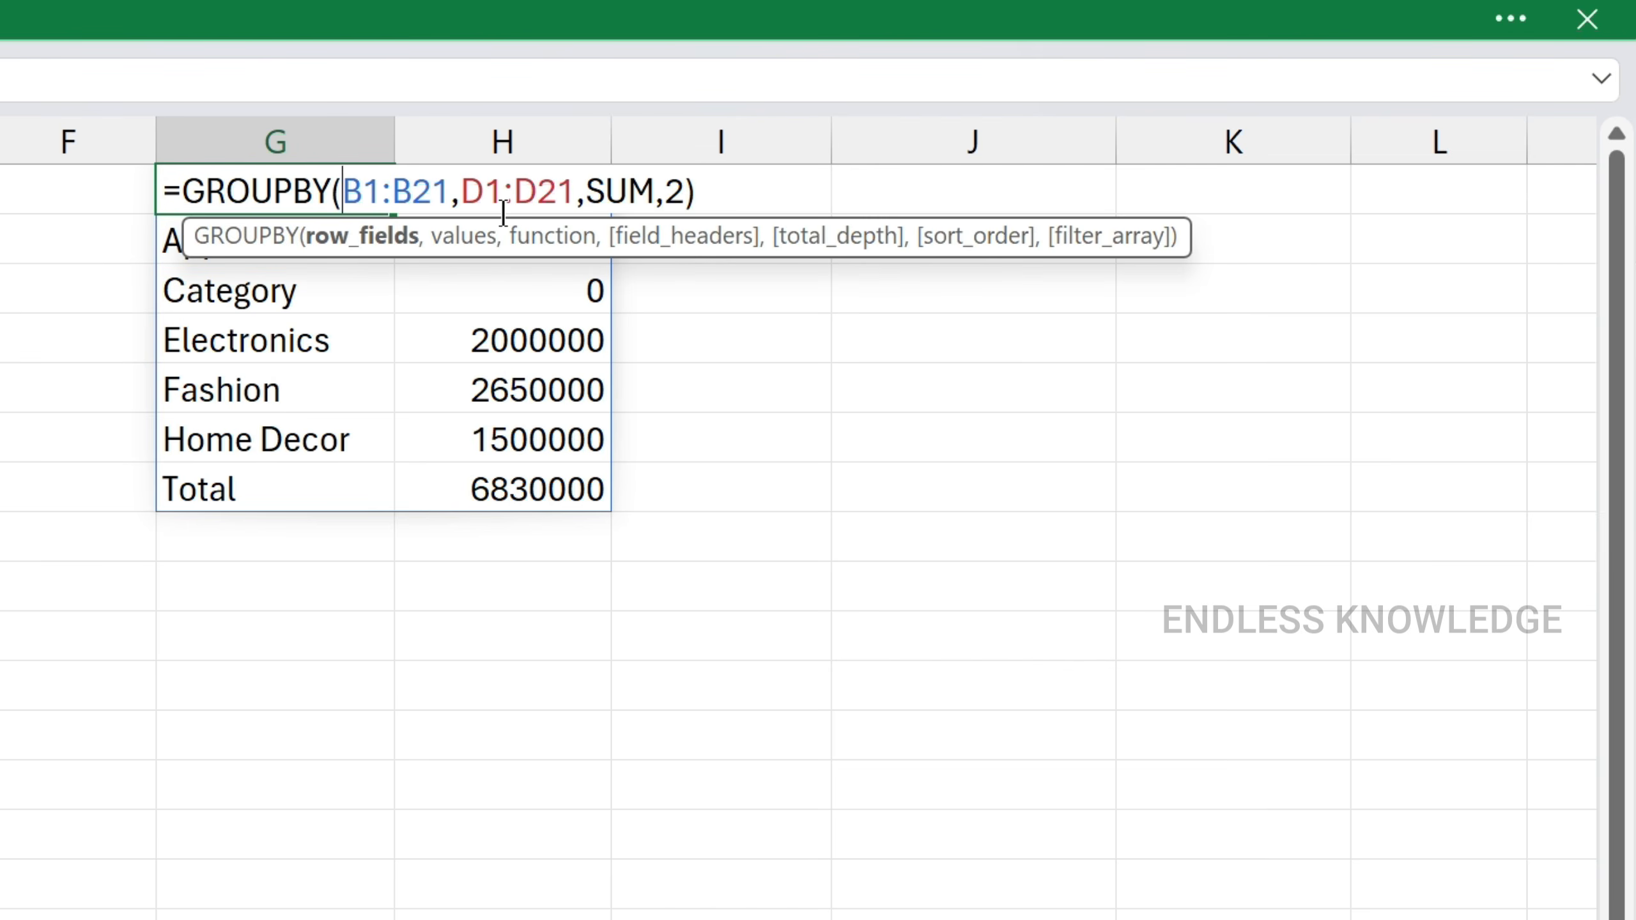
left_click(675, 187)
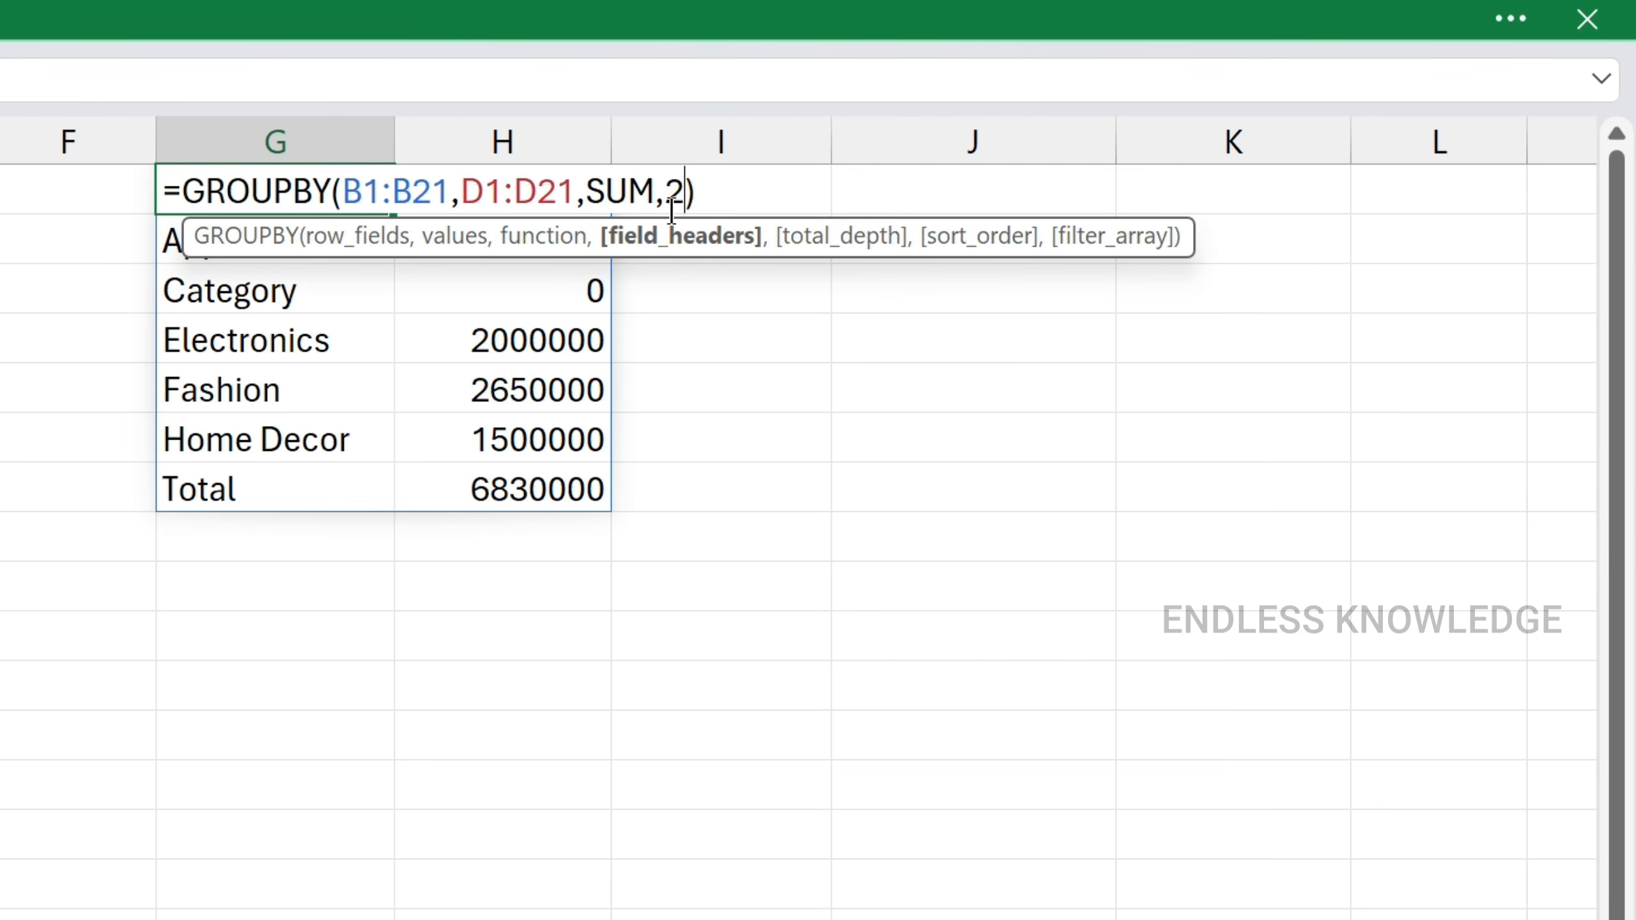
key("BackSpace")
key("Down")
key("Down")
key("Down")
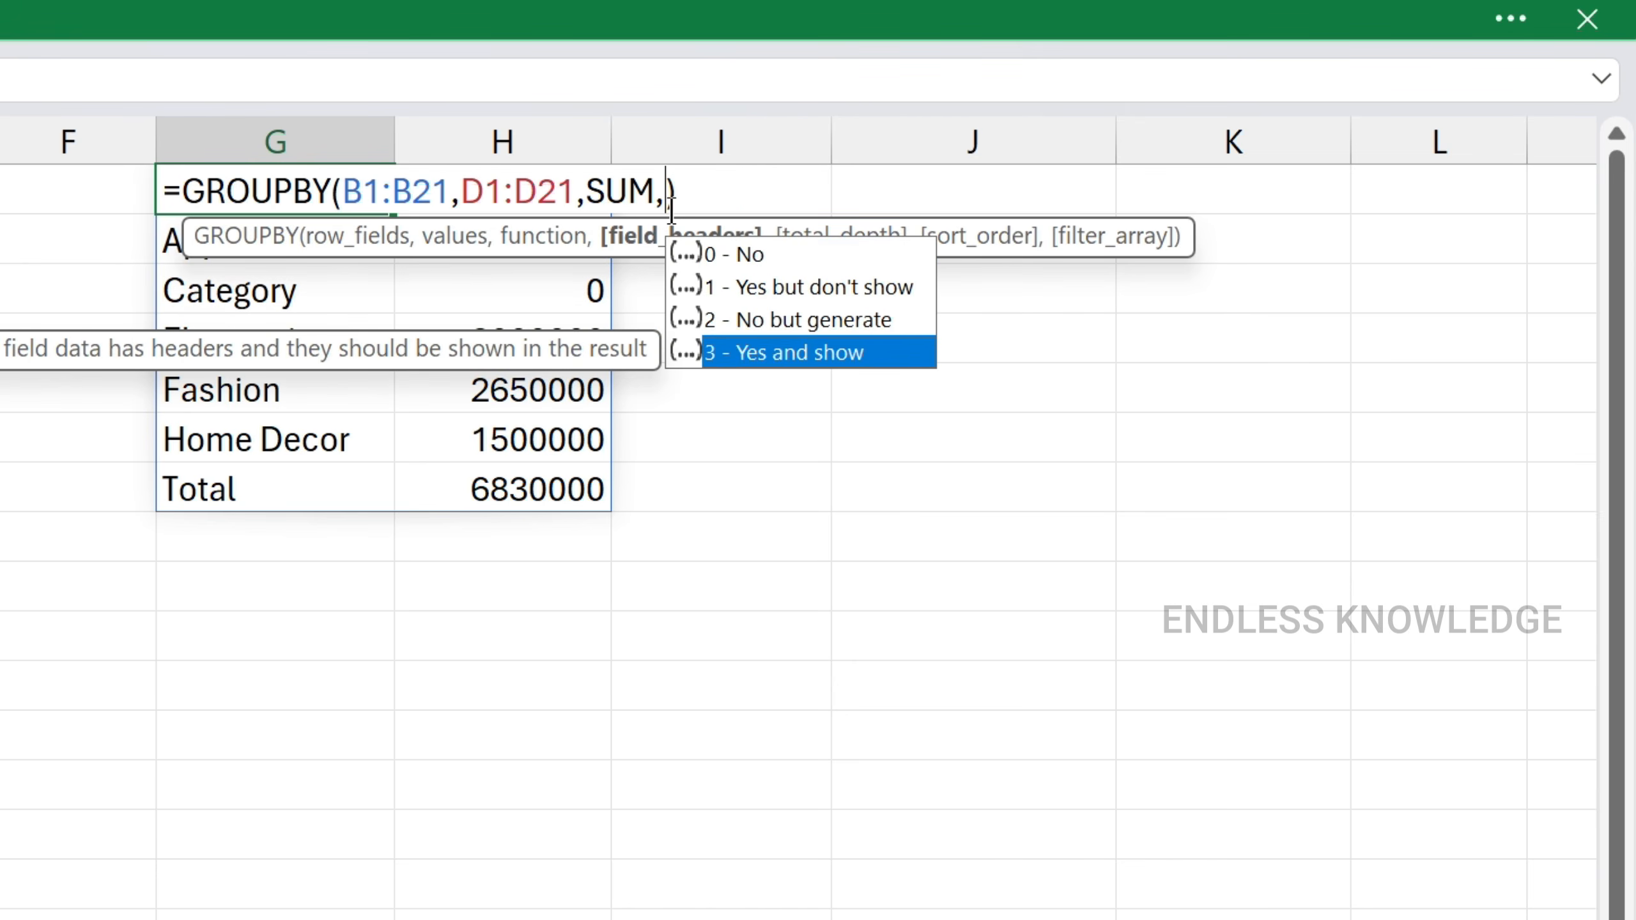
key("Tab")
key("Return")
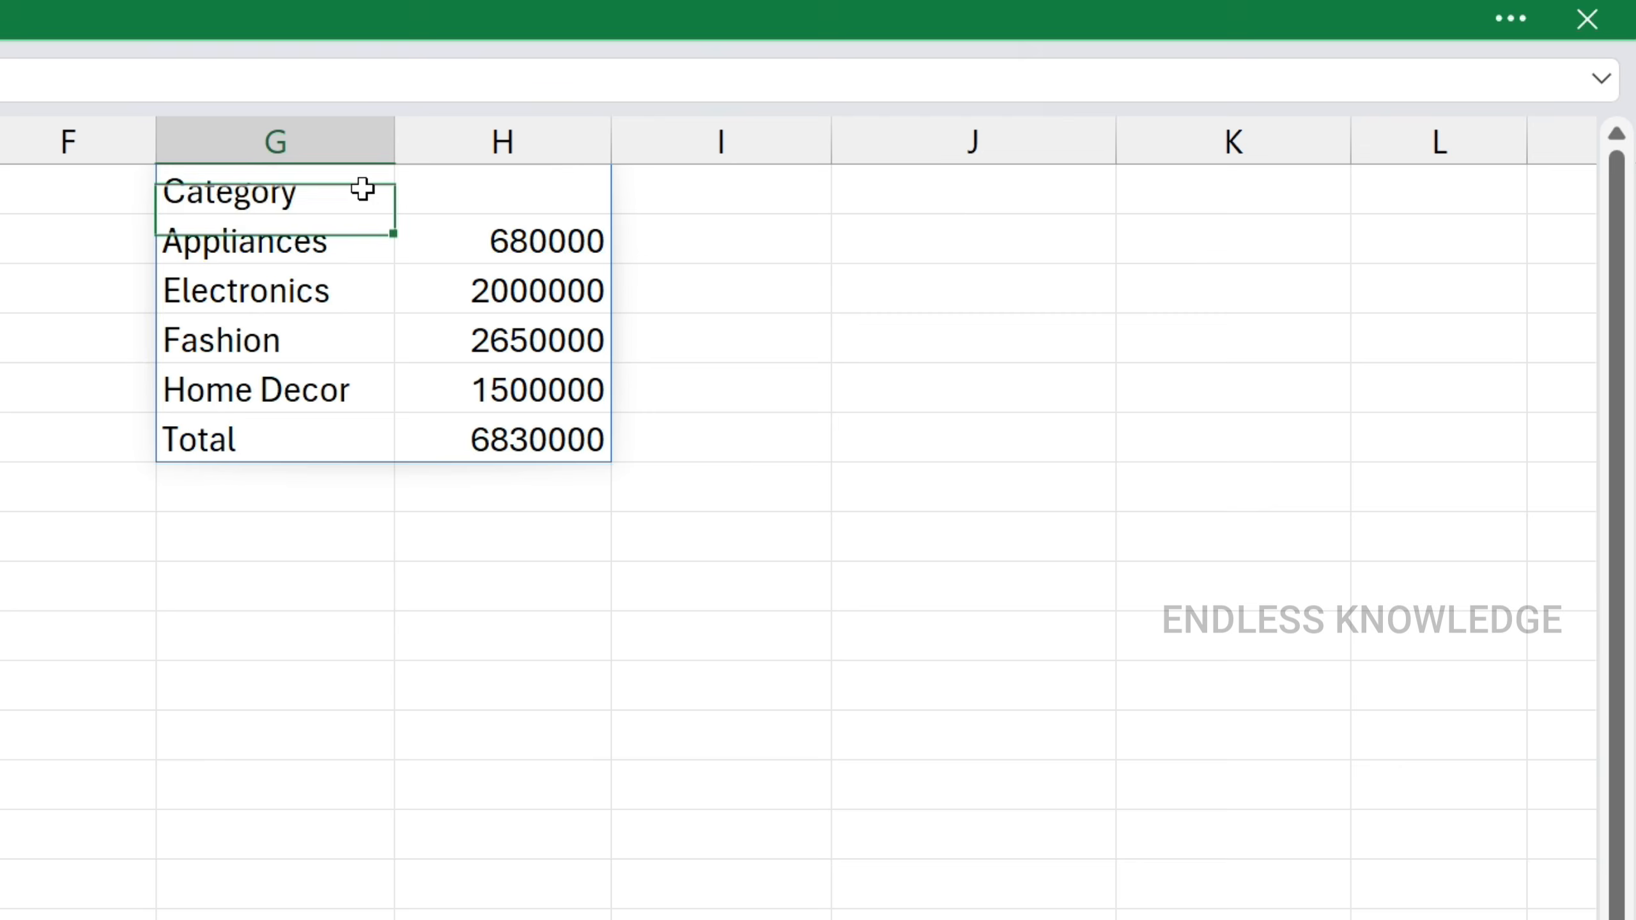
Extend the values range of the GROUPBY formula in G1 to D1:E21 to summarise both sales and rating.
double_click(364, 188)
left_click_drag(466, 190, 573, 189)
left_click_drag(979, 190, 1224, 919)
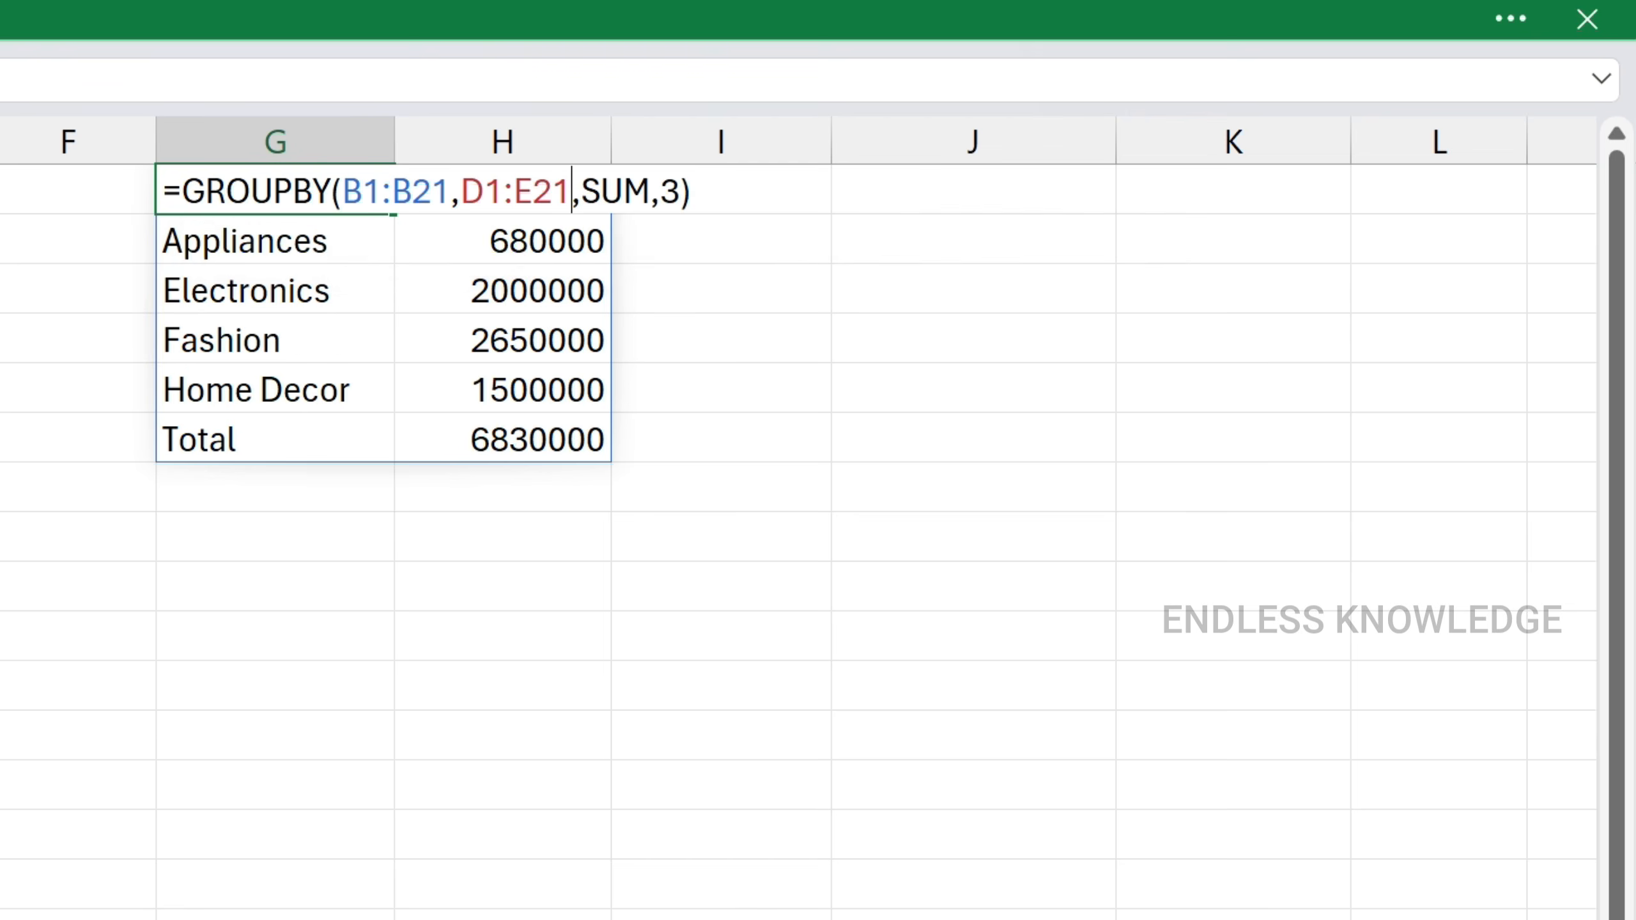
key("Return")
left_click(518, 205)
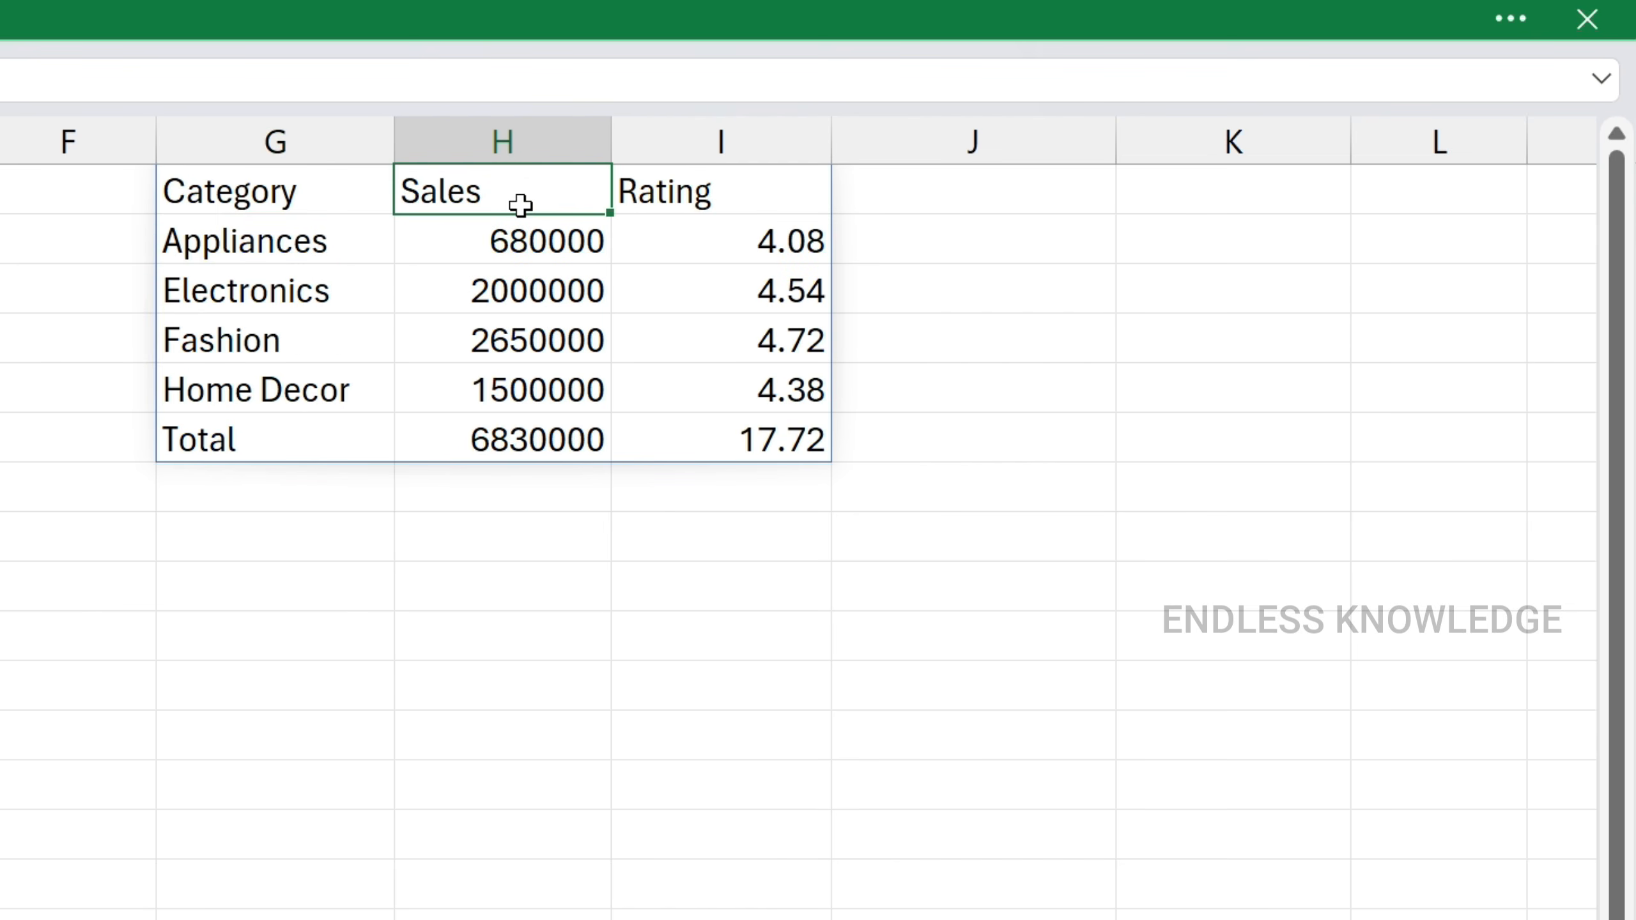
Add a total_depth argument of 0 (No totals) to the end of the GROUPBY formula in G1.
double_click(316, 201)
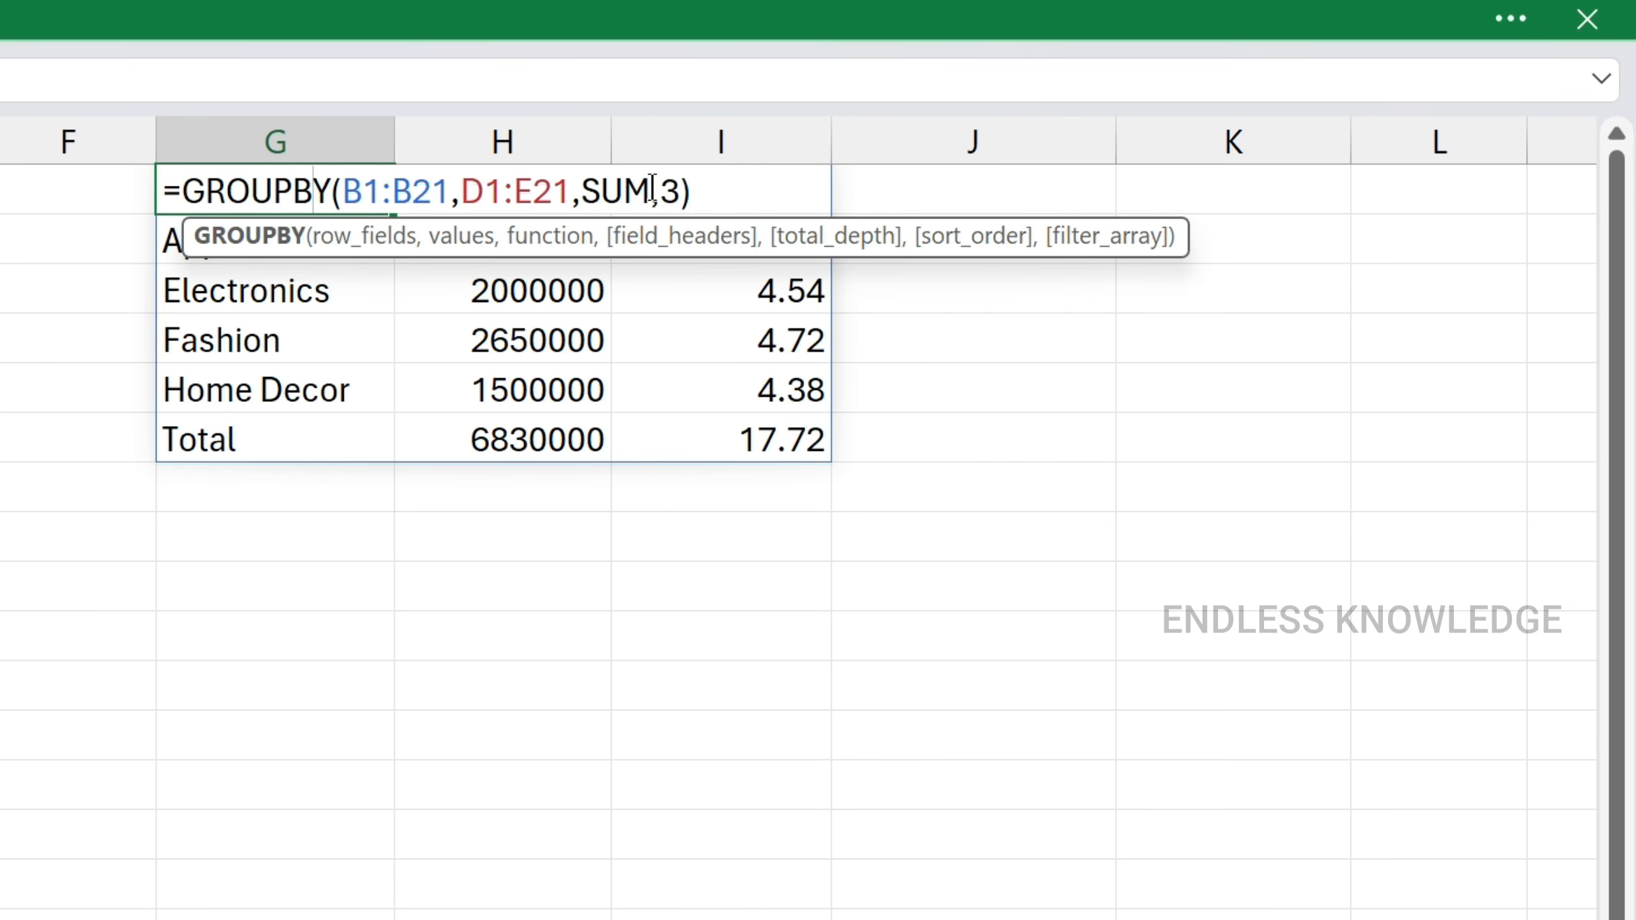
left_click(679, 187)
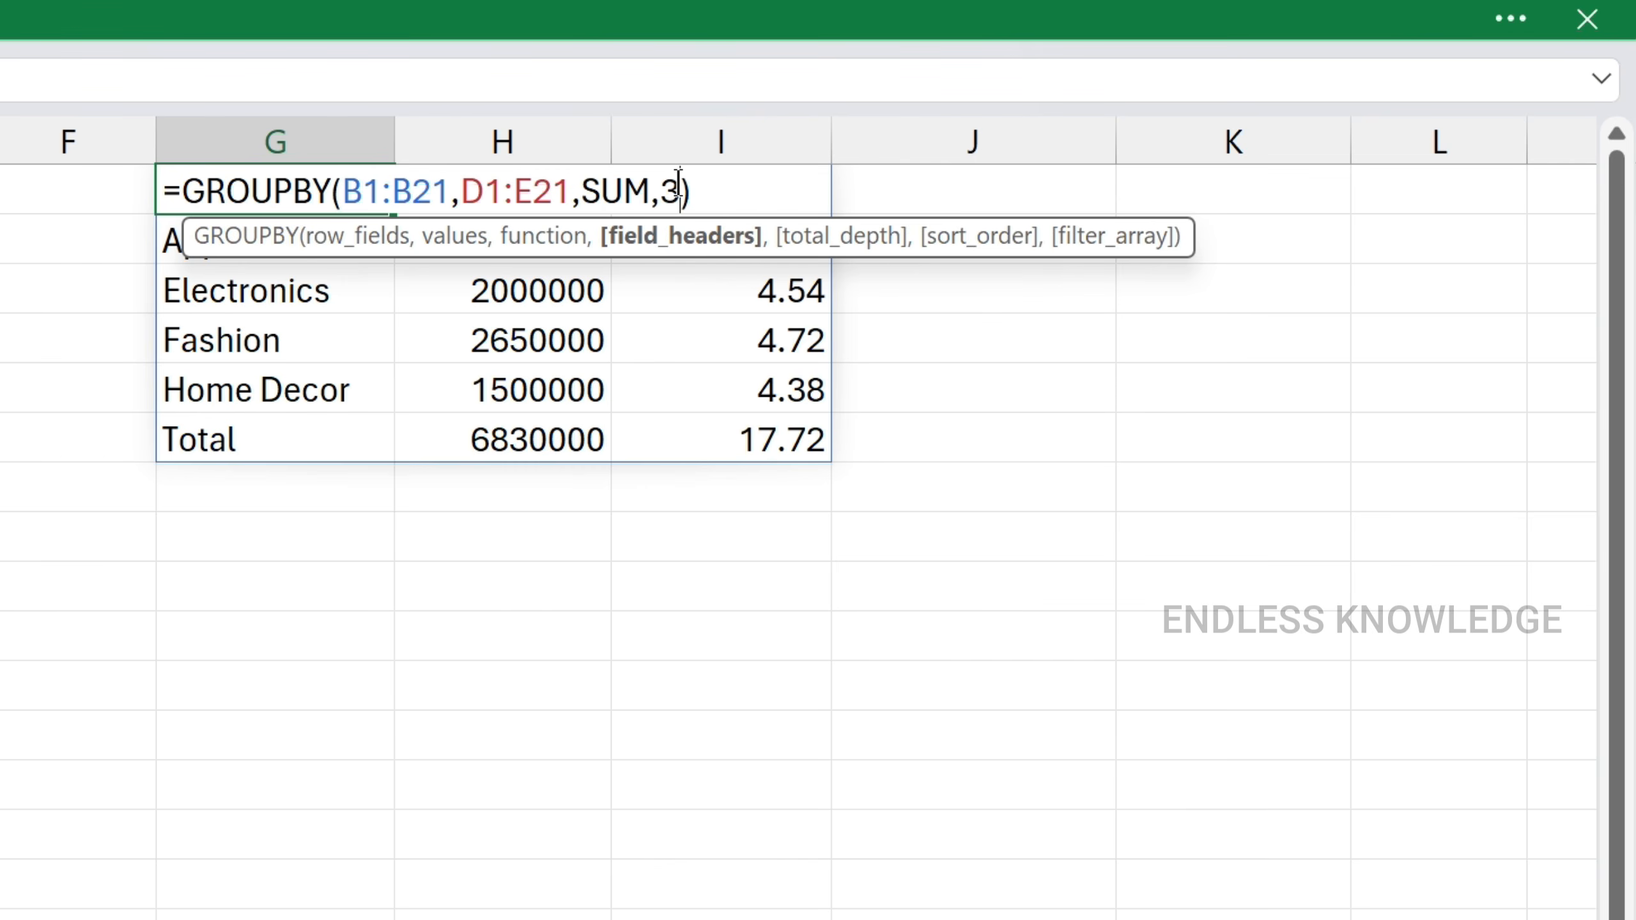
type(",")
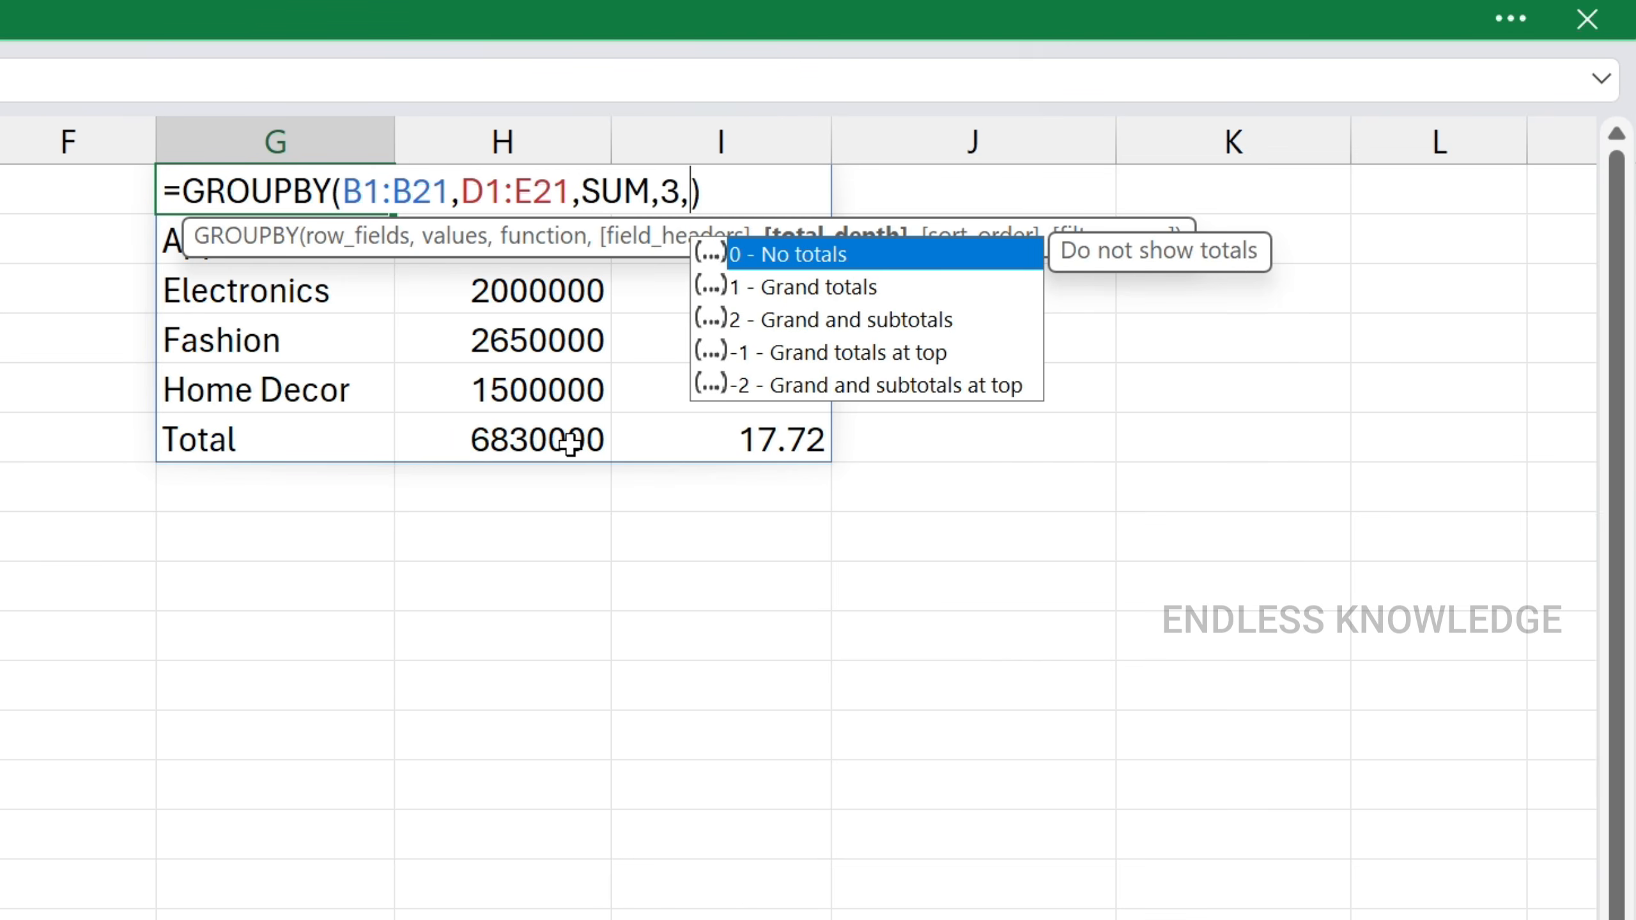
type("0")
key("Return")
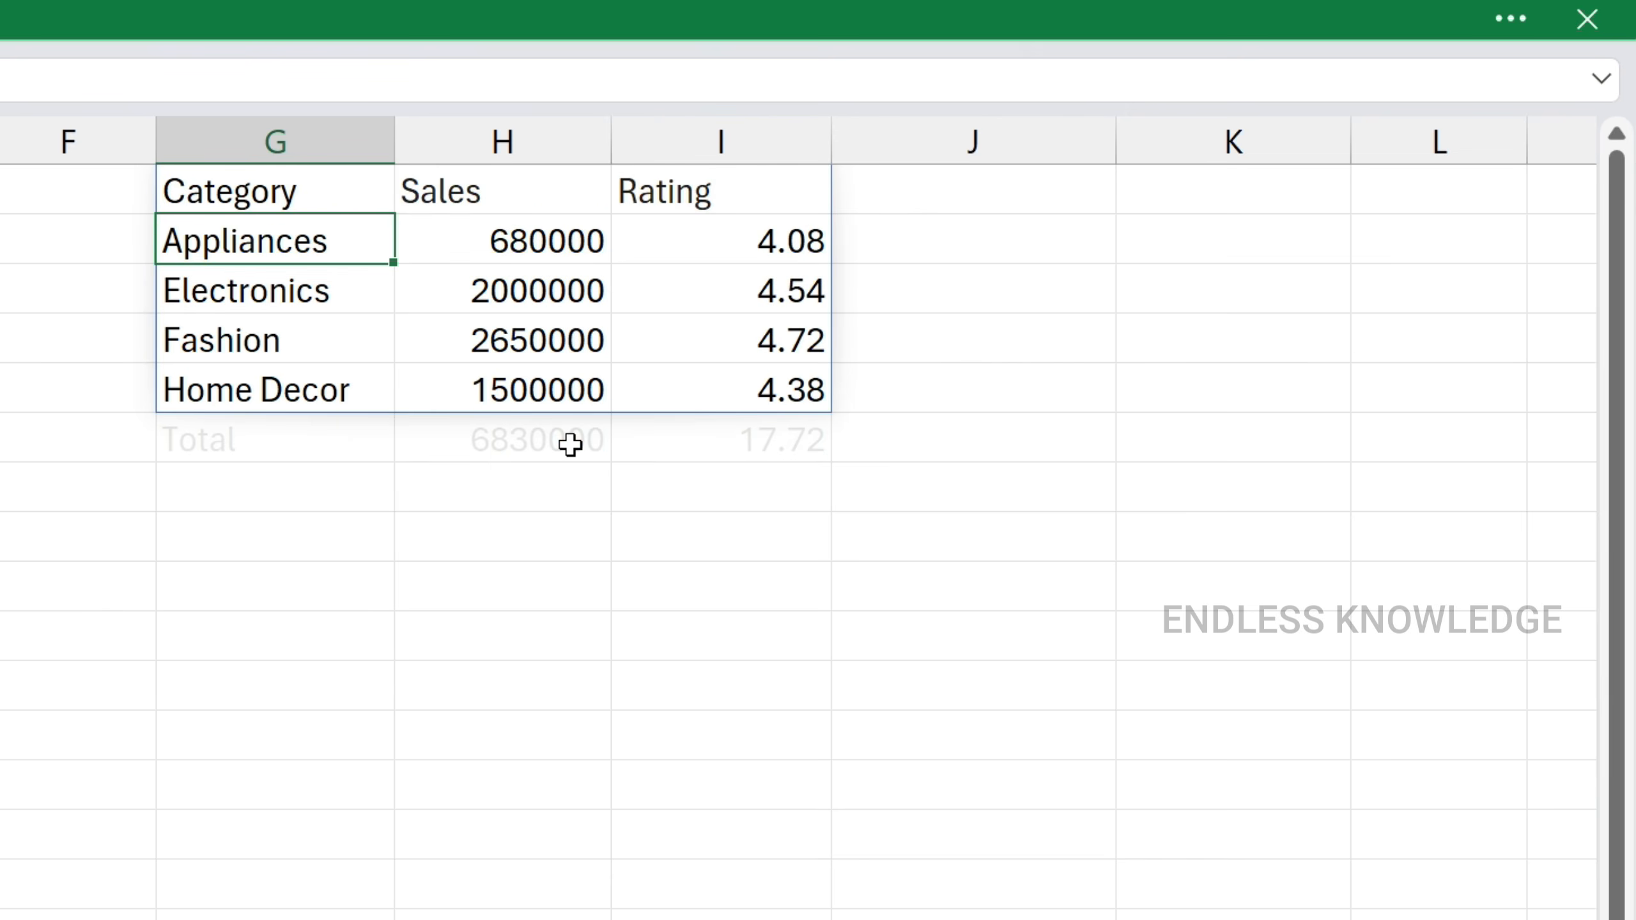
Set the total_depth argument of the GROUPBY formula in G1 to -1 (Grand totals at top).
double_click(358, 188)
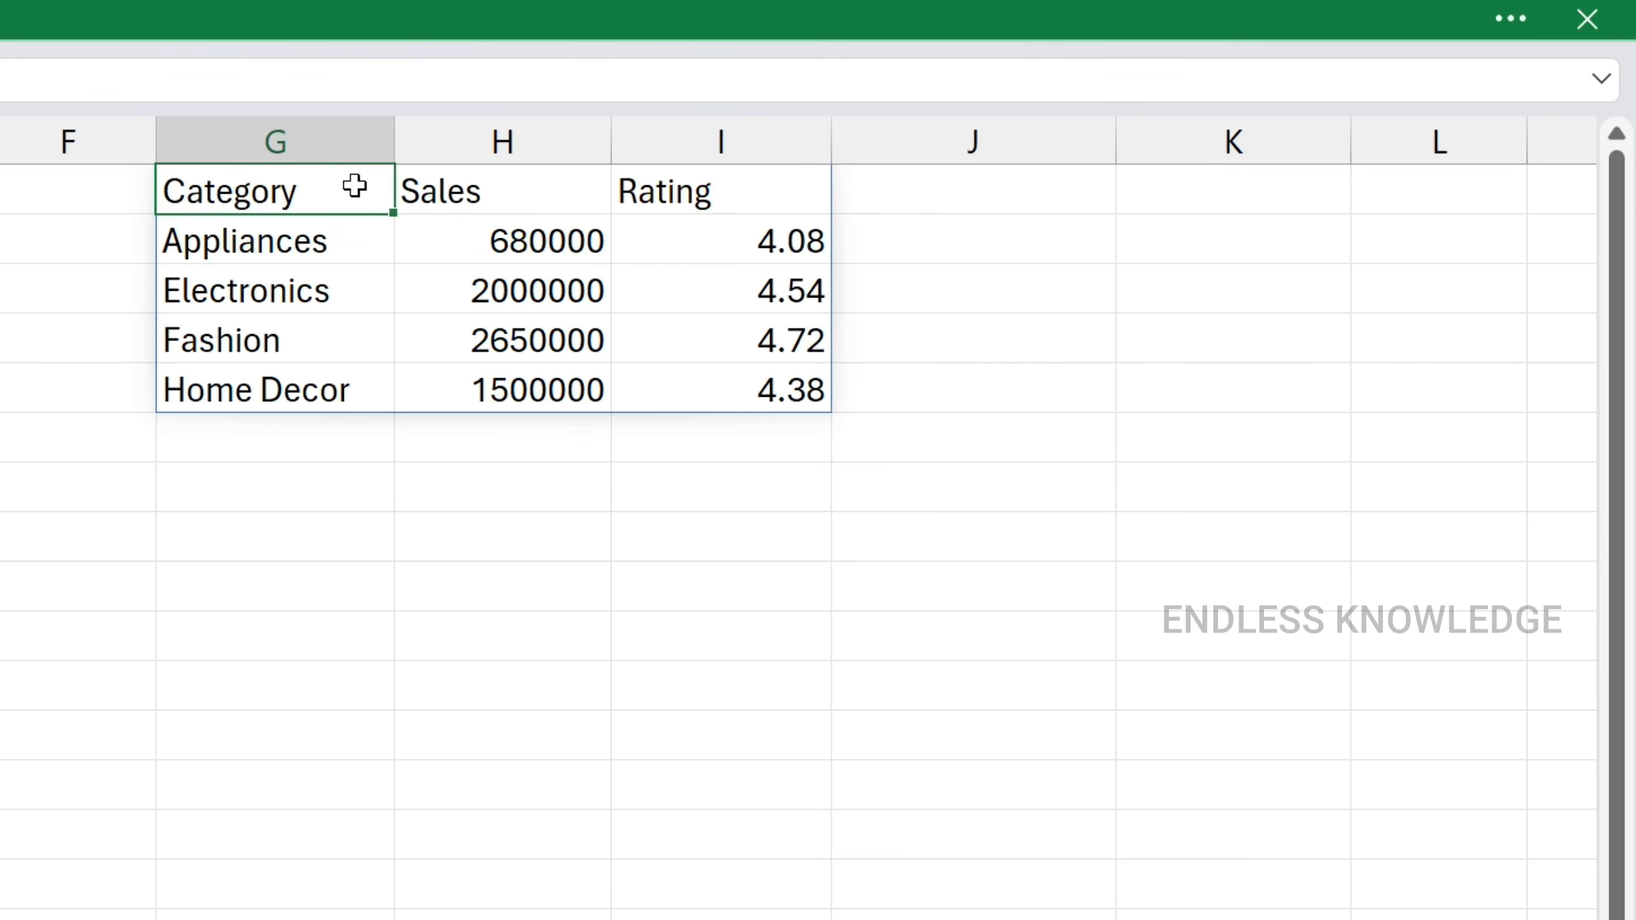
double_click(700, 189)
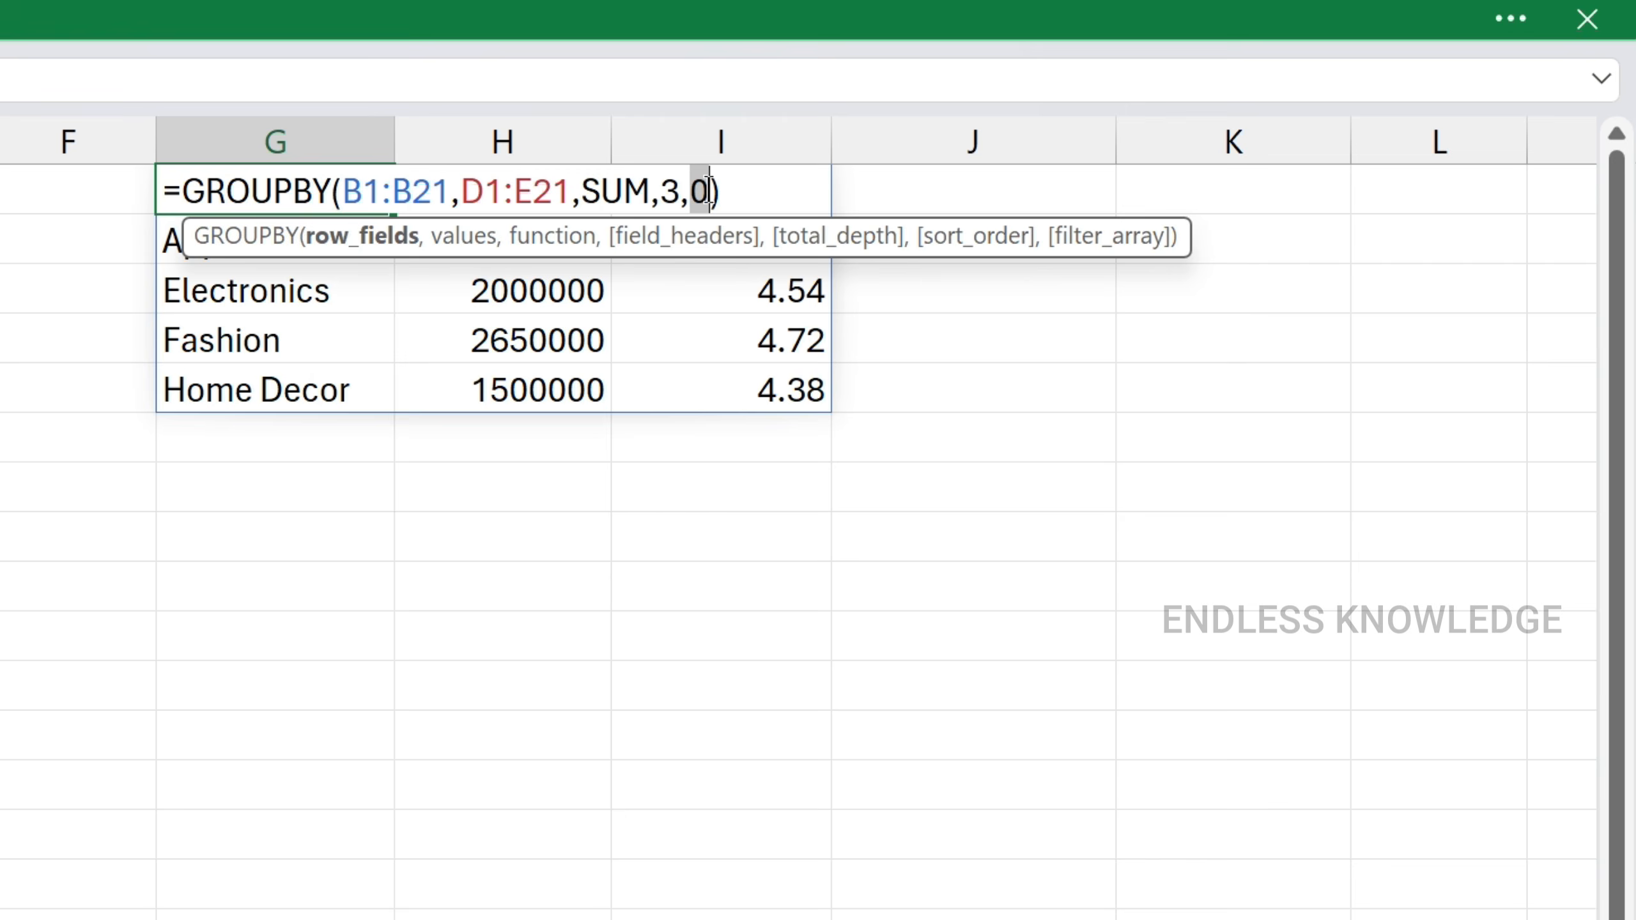
key("BackSpace")
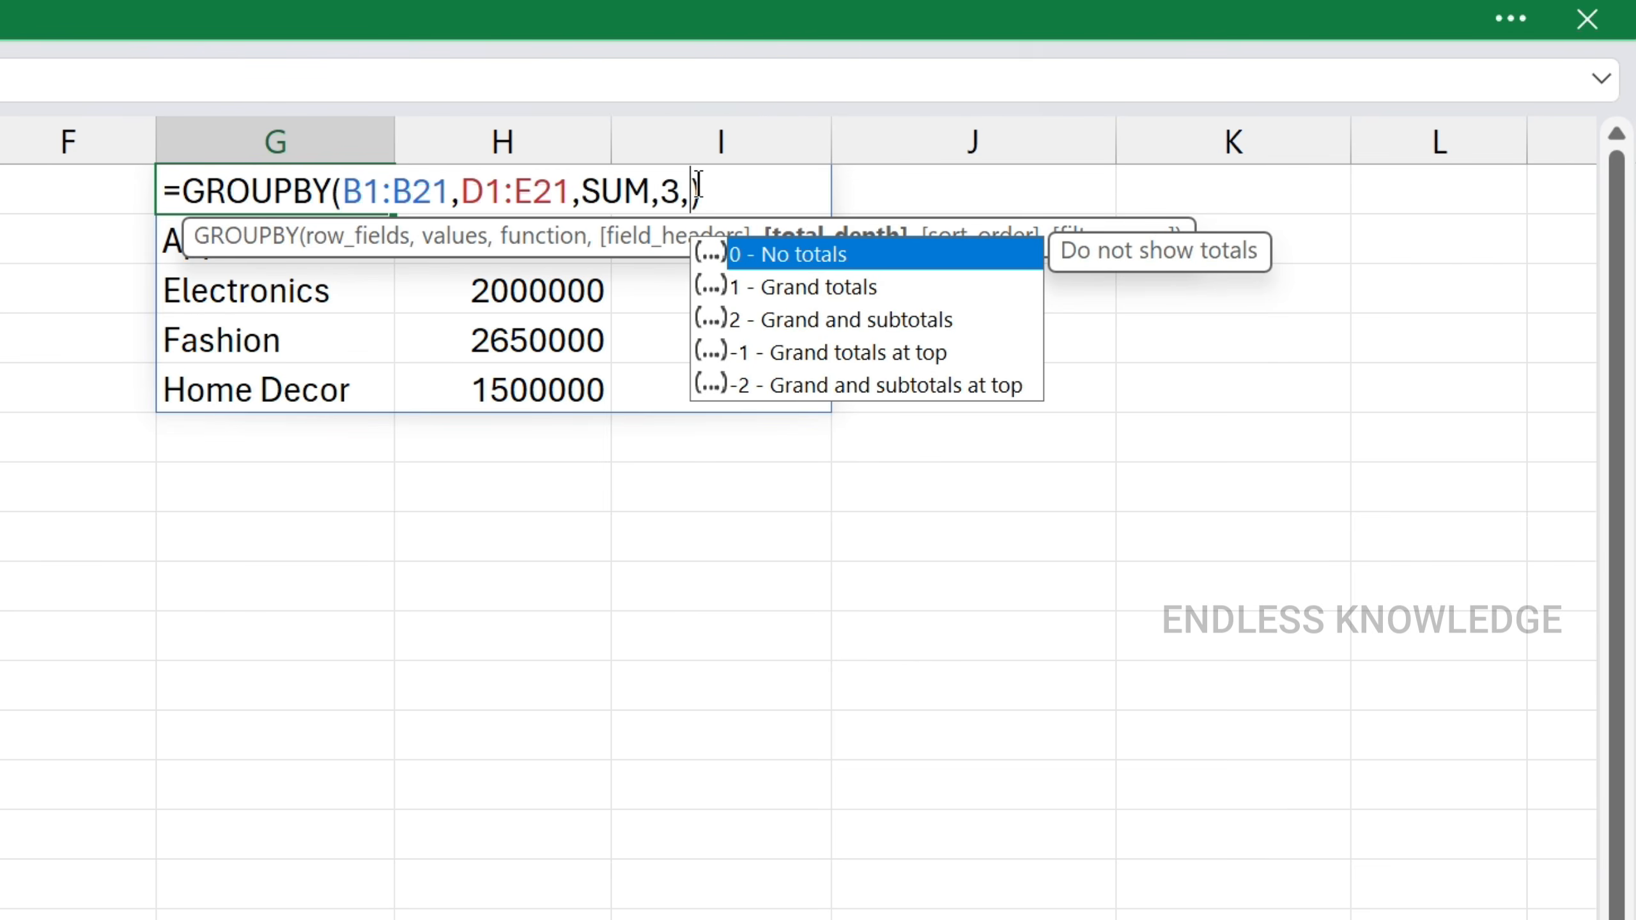
key("Down")
key("Down")
key("Down")
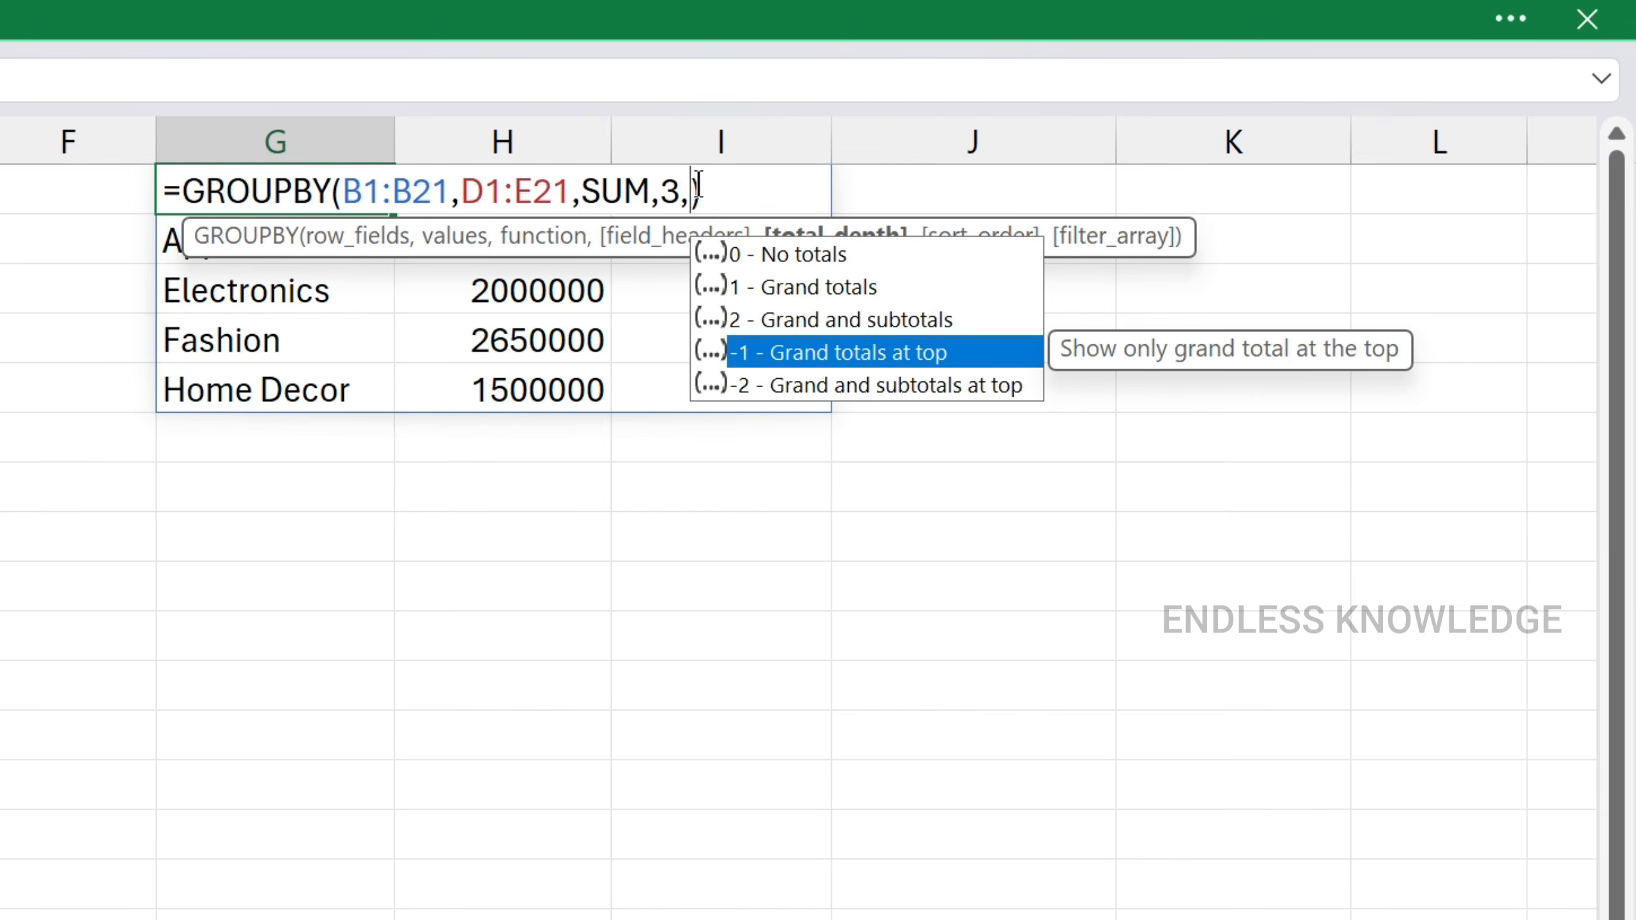
key("Tab")
key("Return")
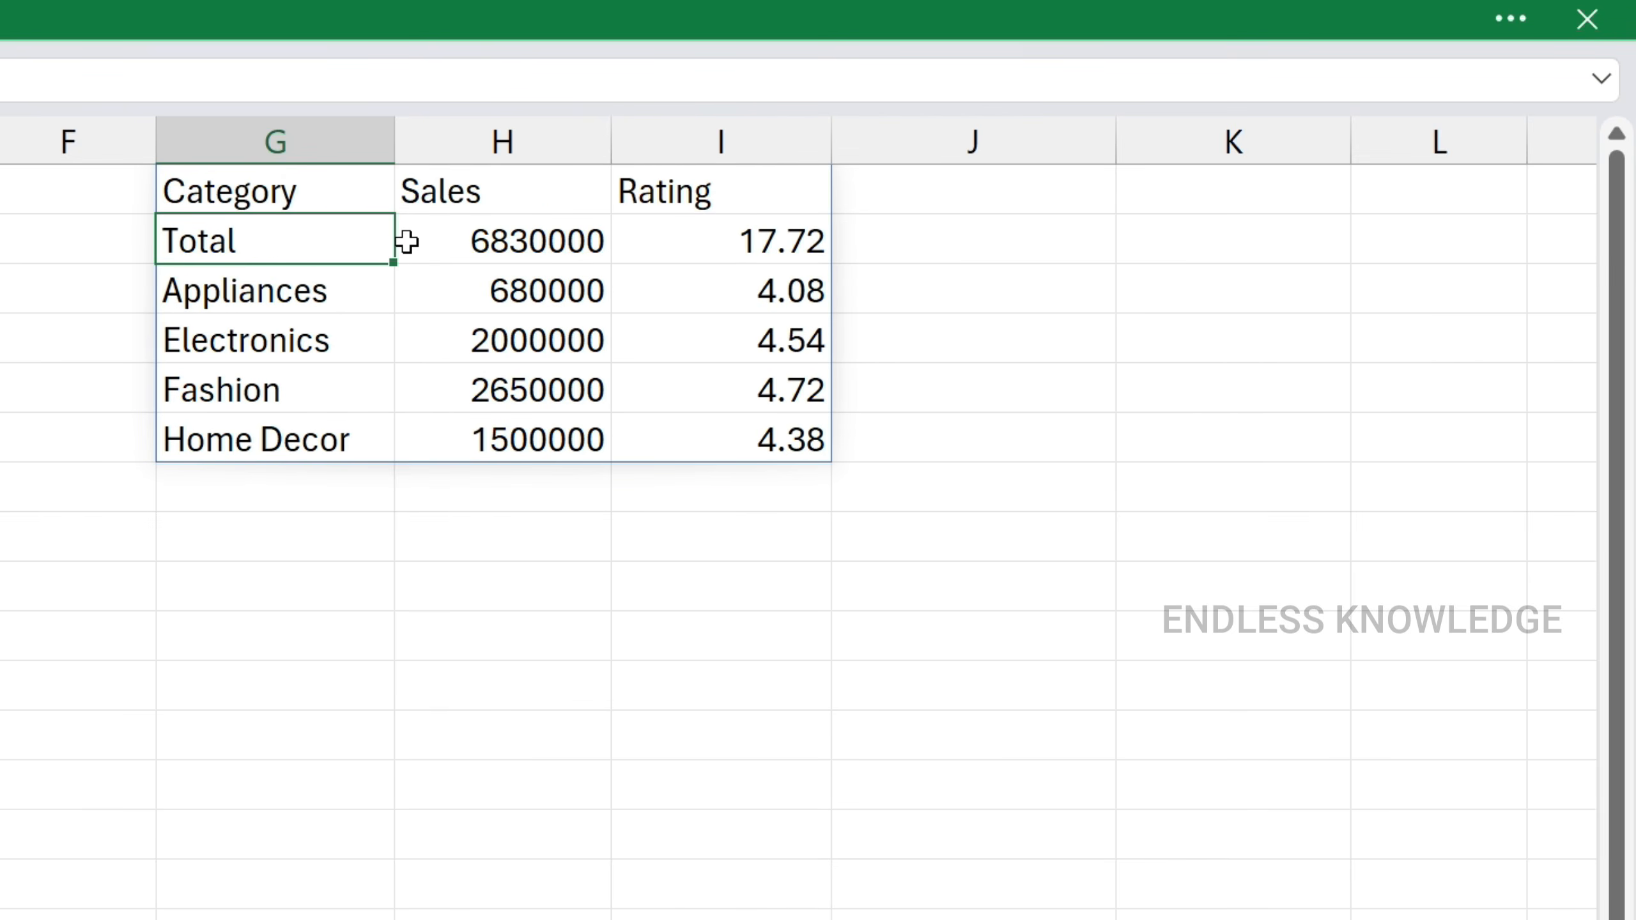
Change the total_depth argument of the GROUPBY formula in G1 to 2 (Grand and subtotals).
double_click(363, 193)
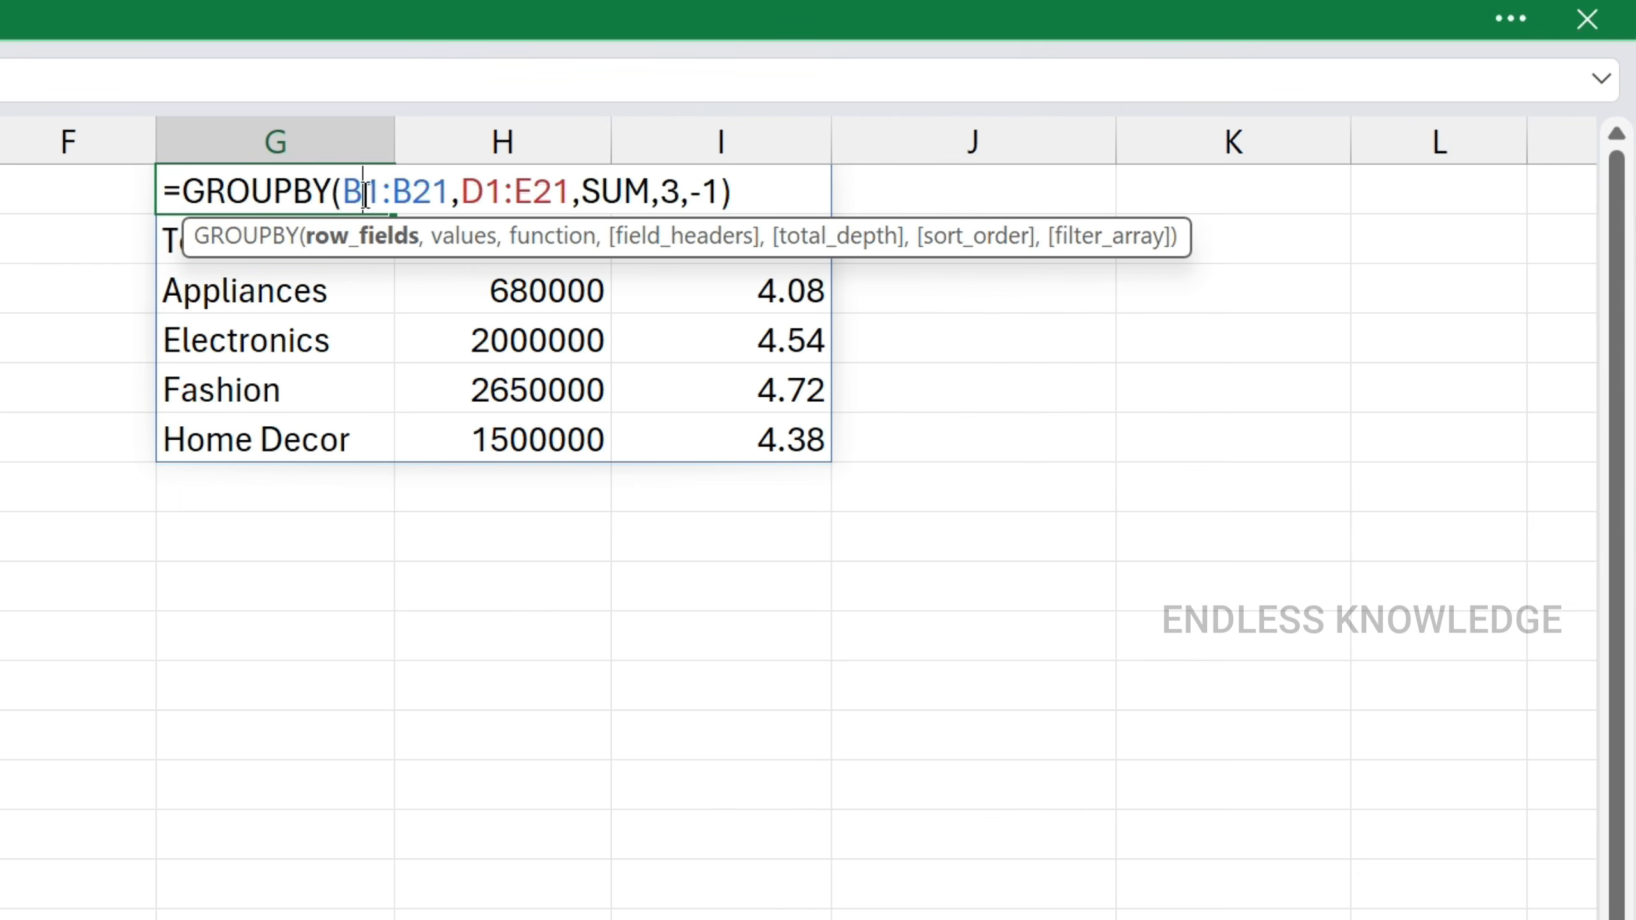
left_click(701, 197)
key("BackSpace")
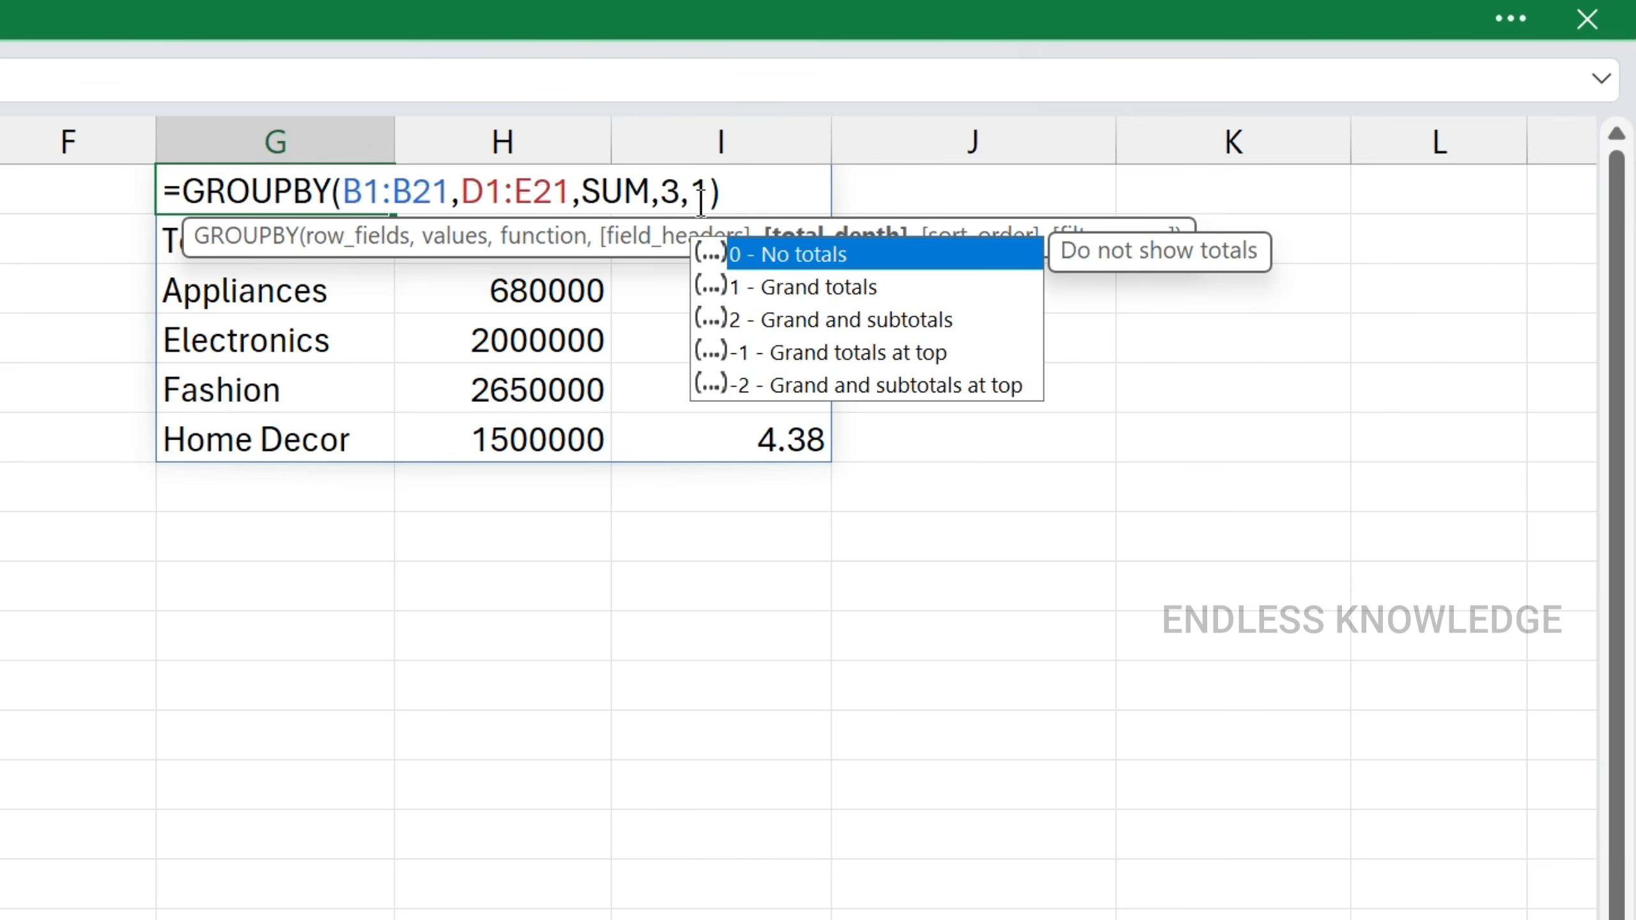
key("Down")
key("Down")
key("Tab")
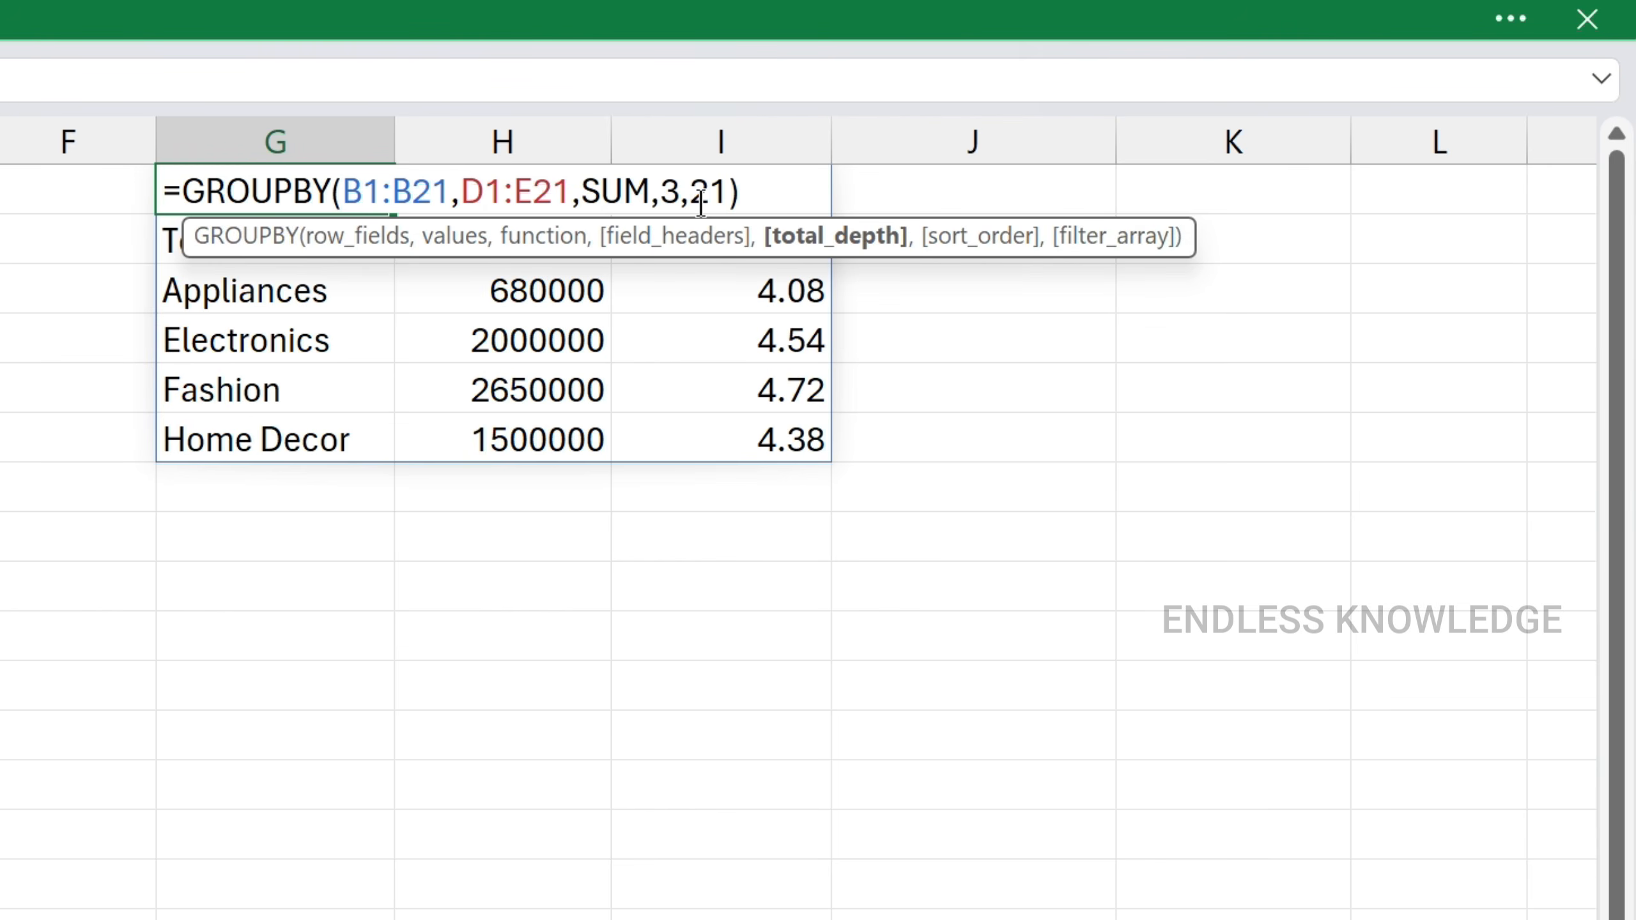
key("Delete")
key("Return")
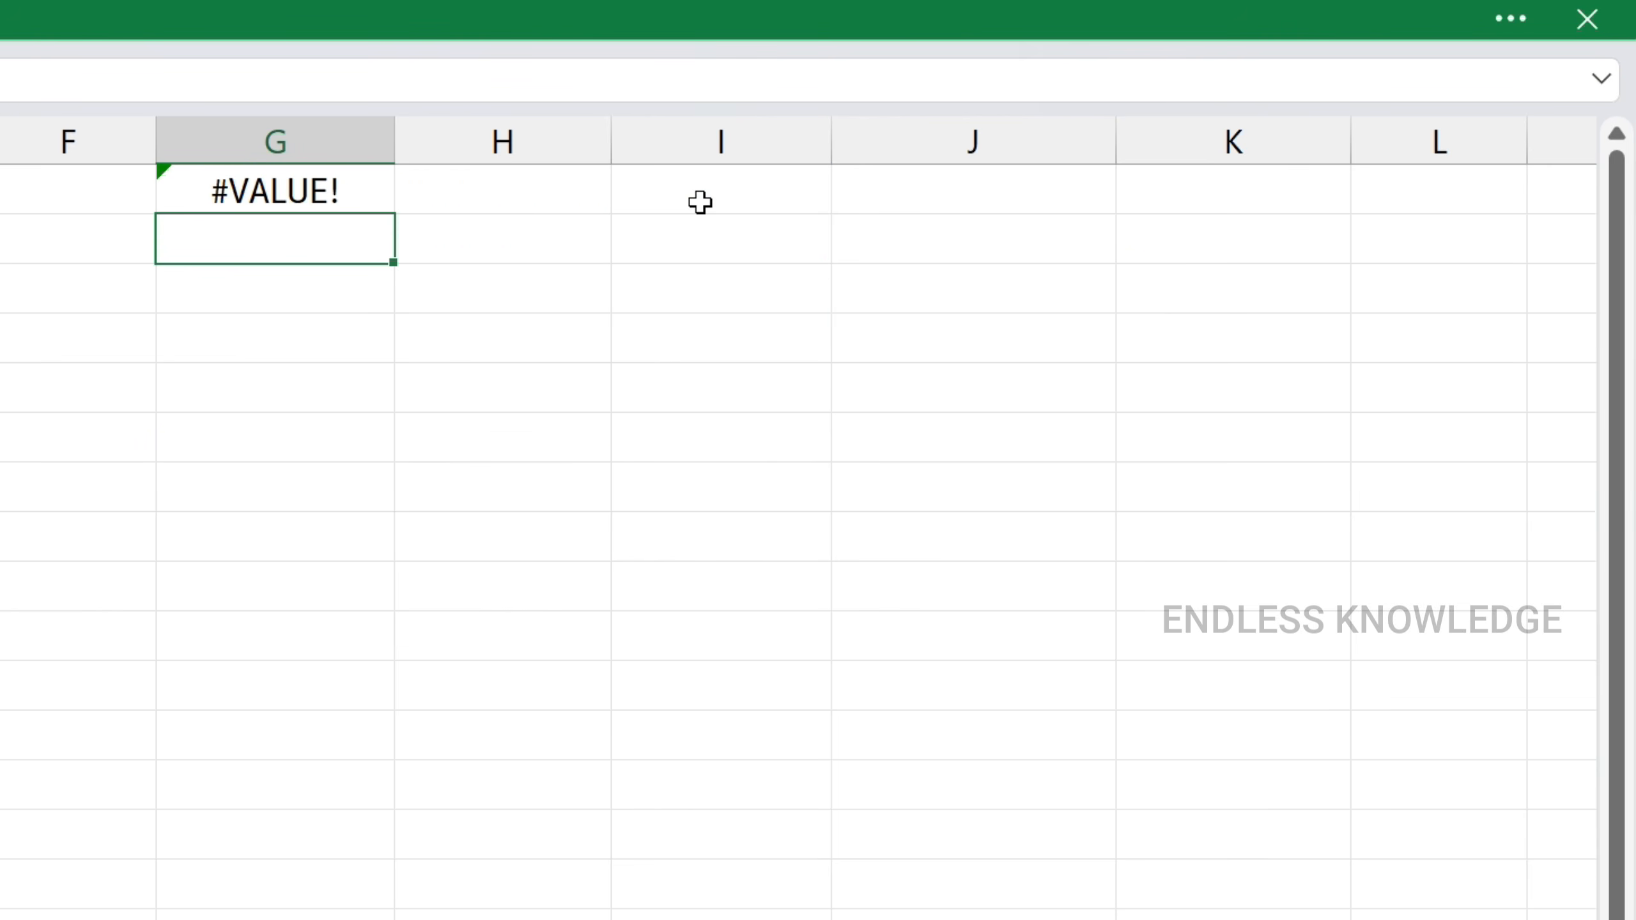
Replace the row_fields range of the GROUPBY formula in G1 with A1:B21, and highlight the first yearly subtotal and grand total rows.
left_click(358, 186)
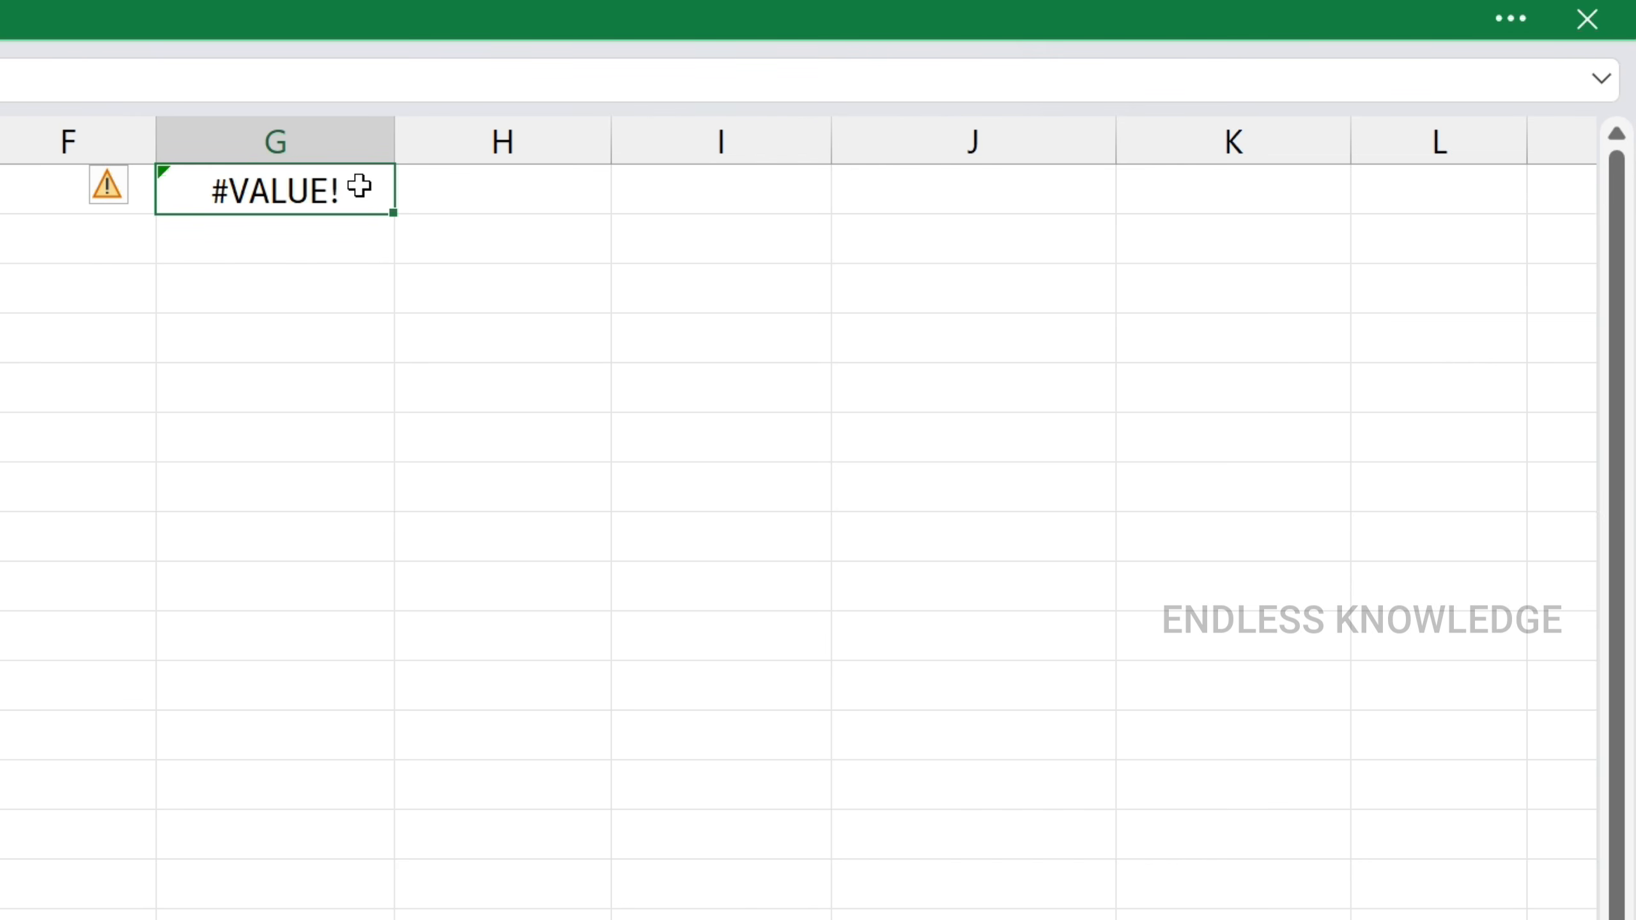
double_click(359, 186)
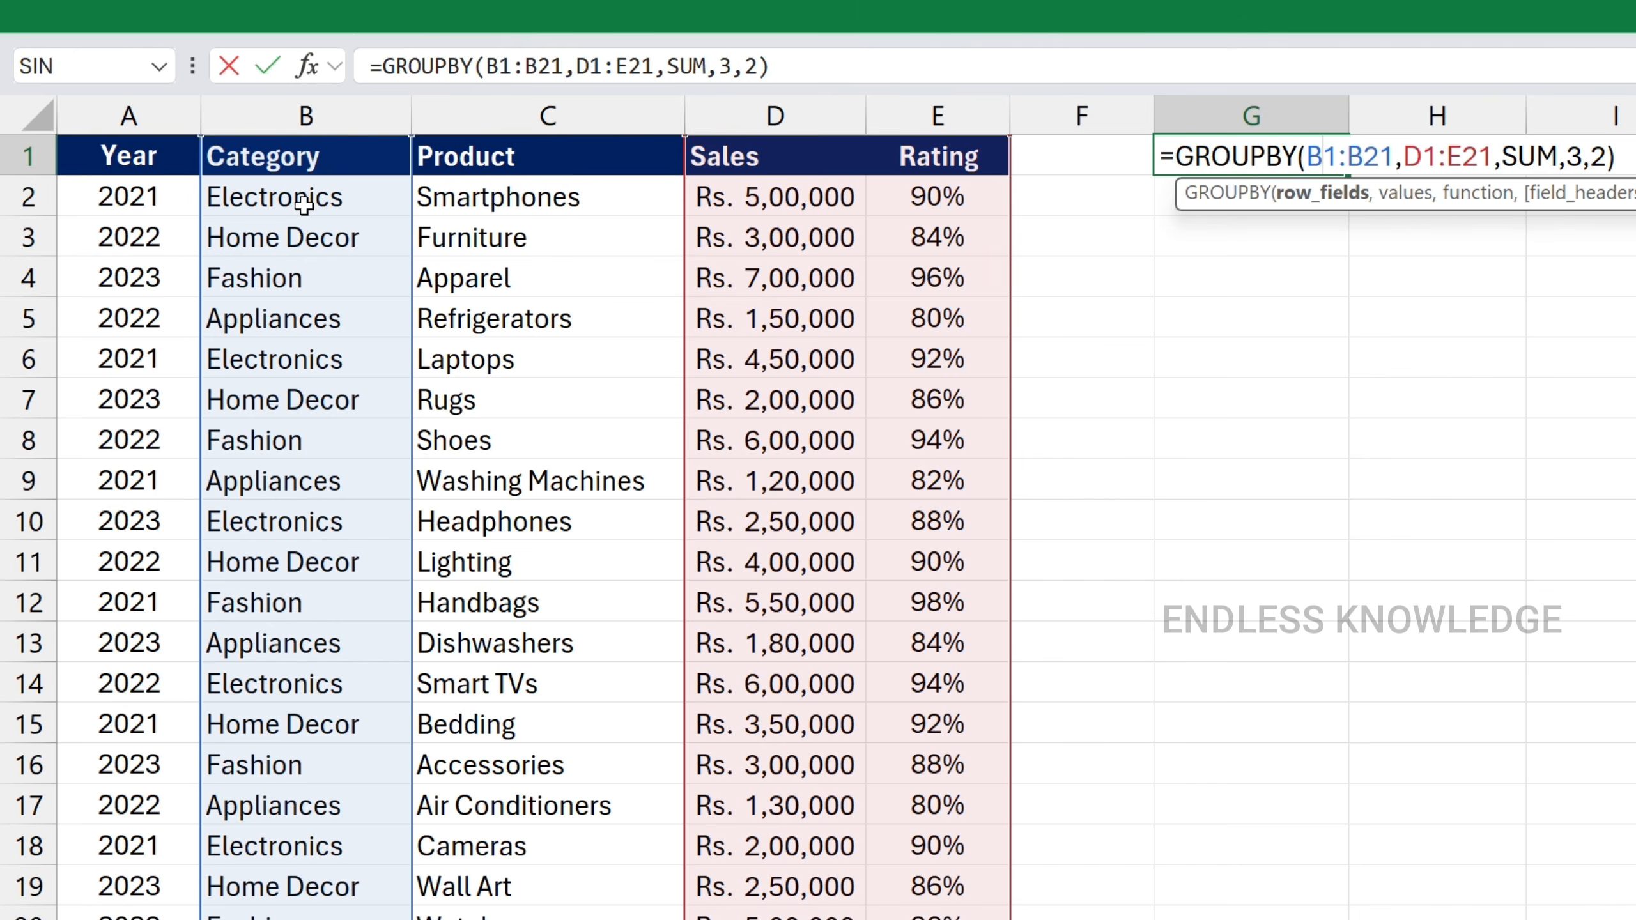
left_click_drag(1308, 157, 1392, 157)
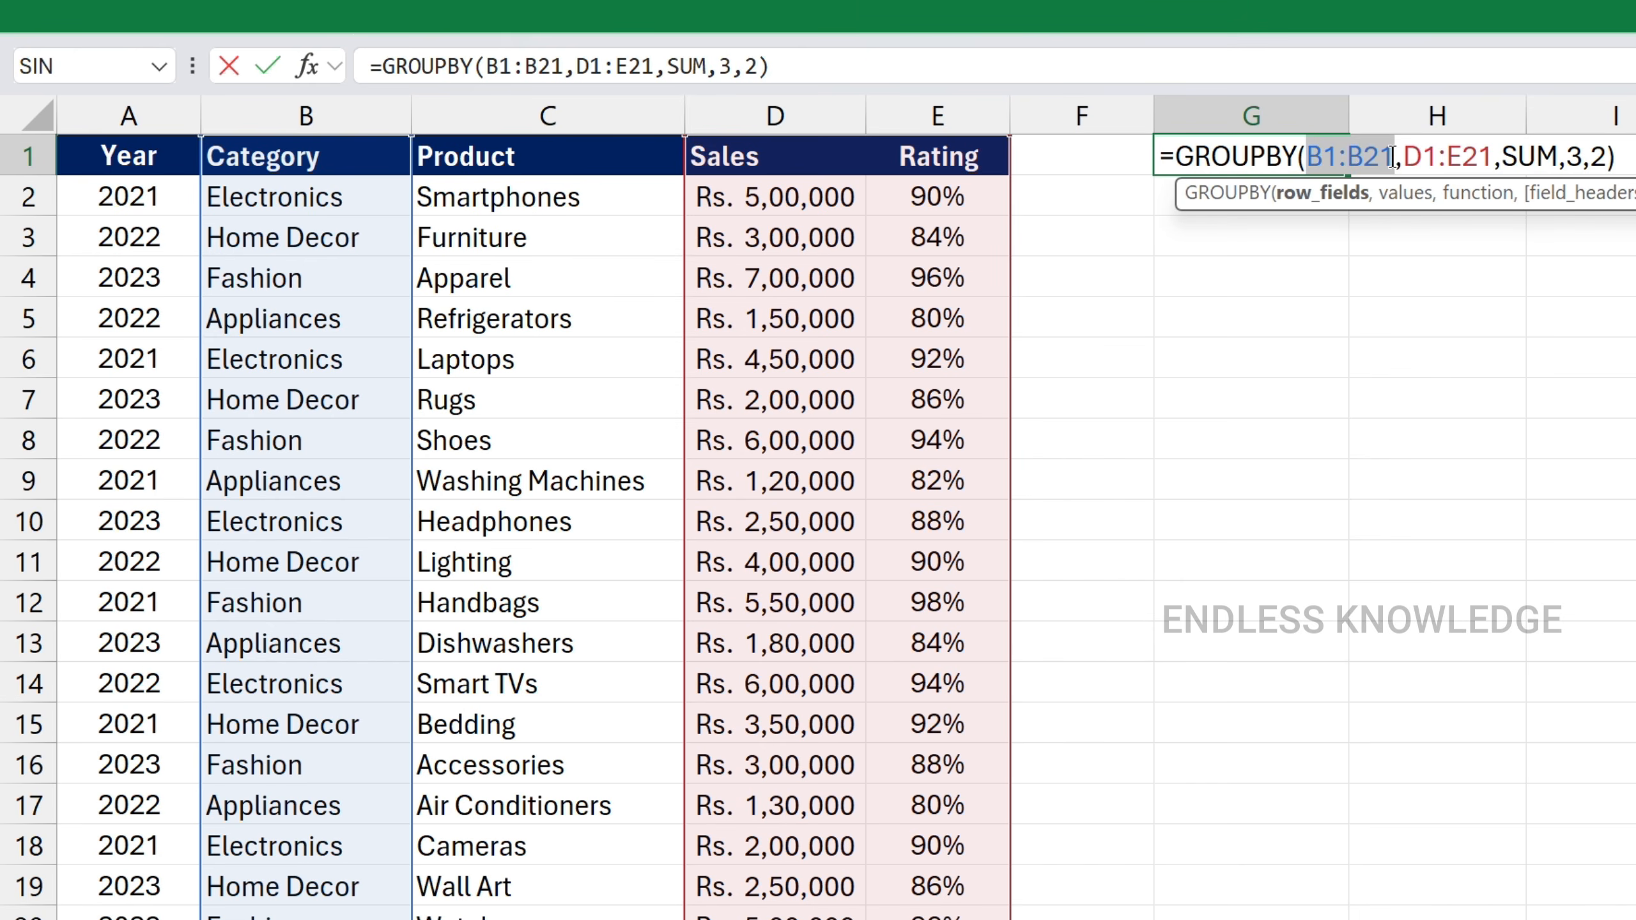
left_click_drag(161, 156, 355, 917)
key("Return")
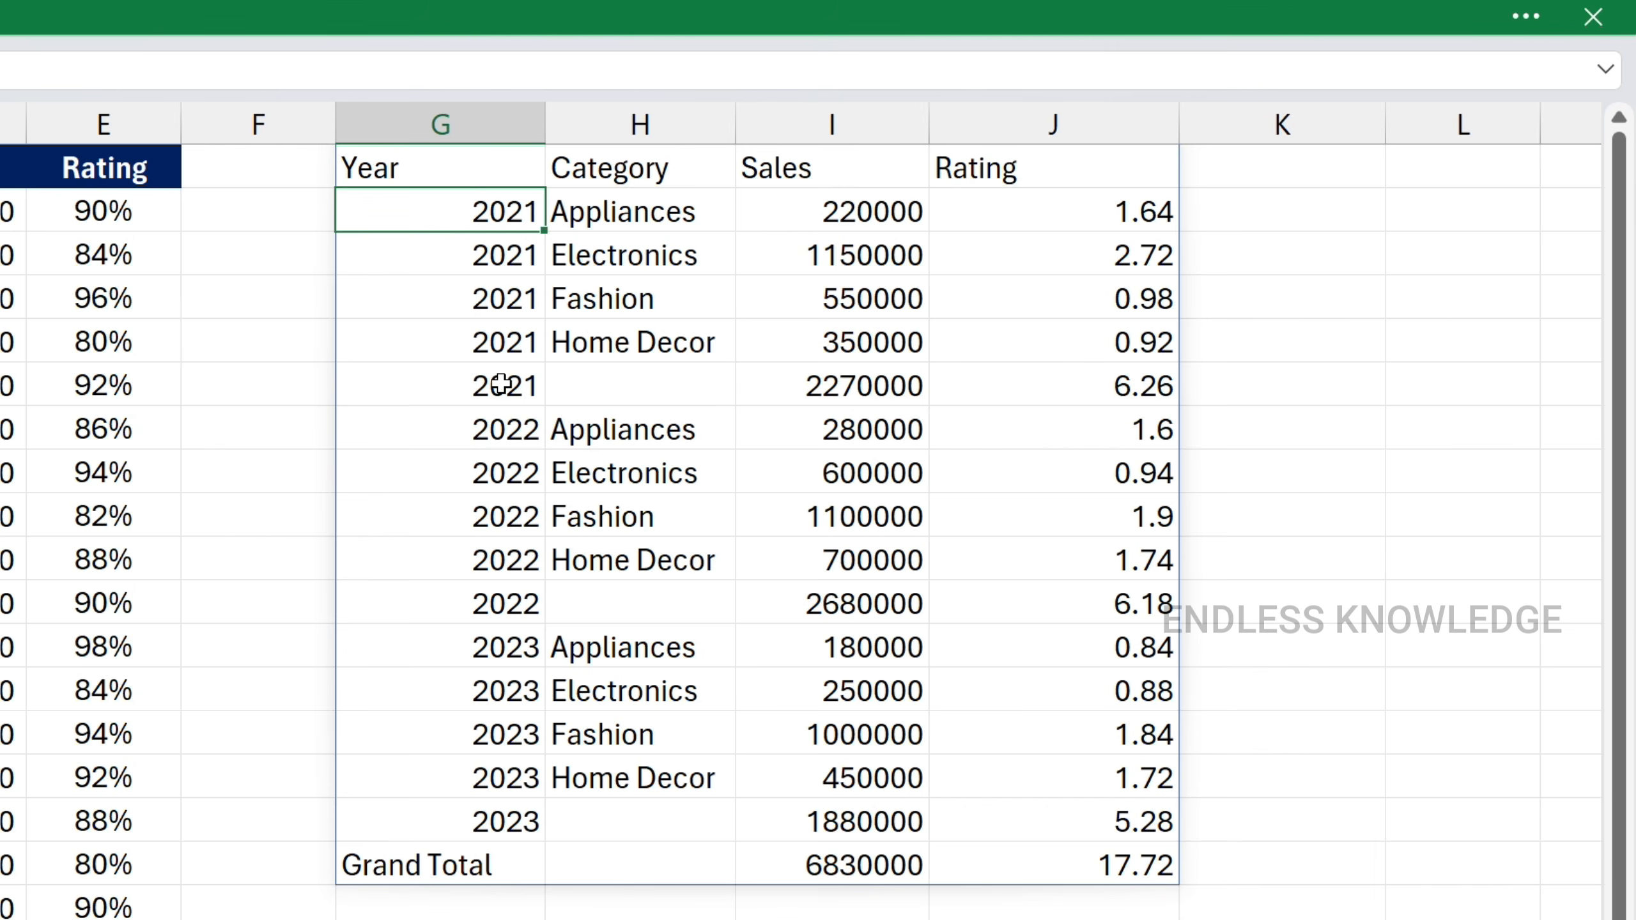
left_click_drag(502, 385, 1052, 384)
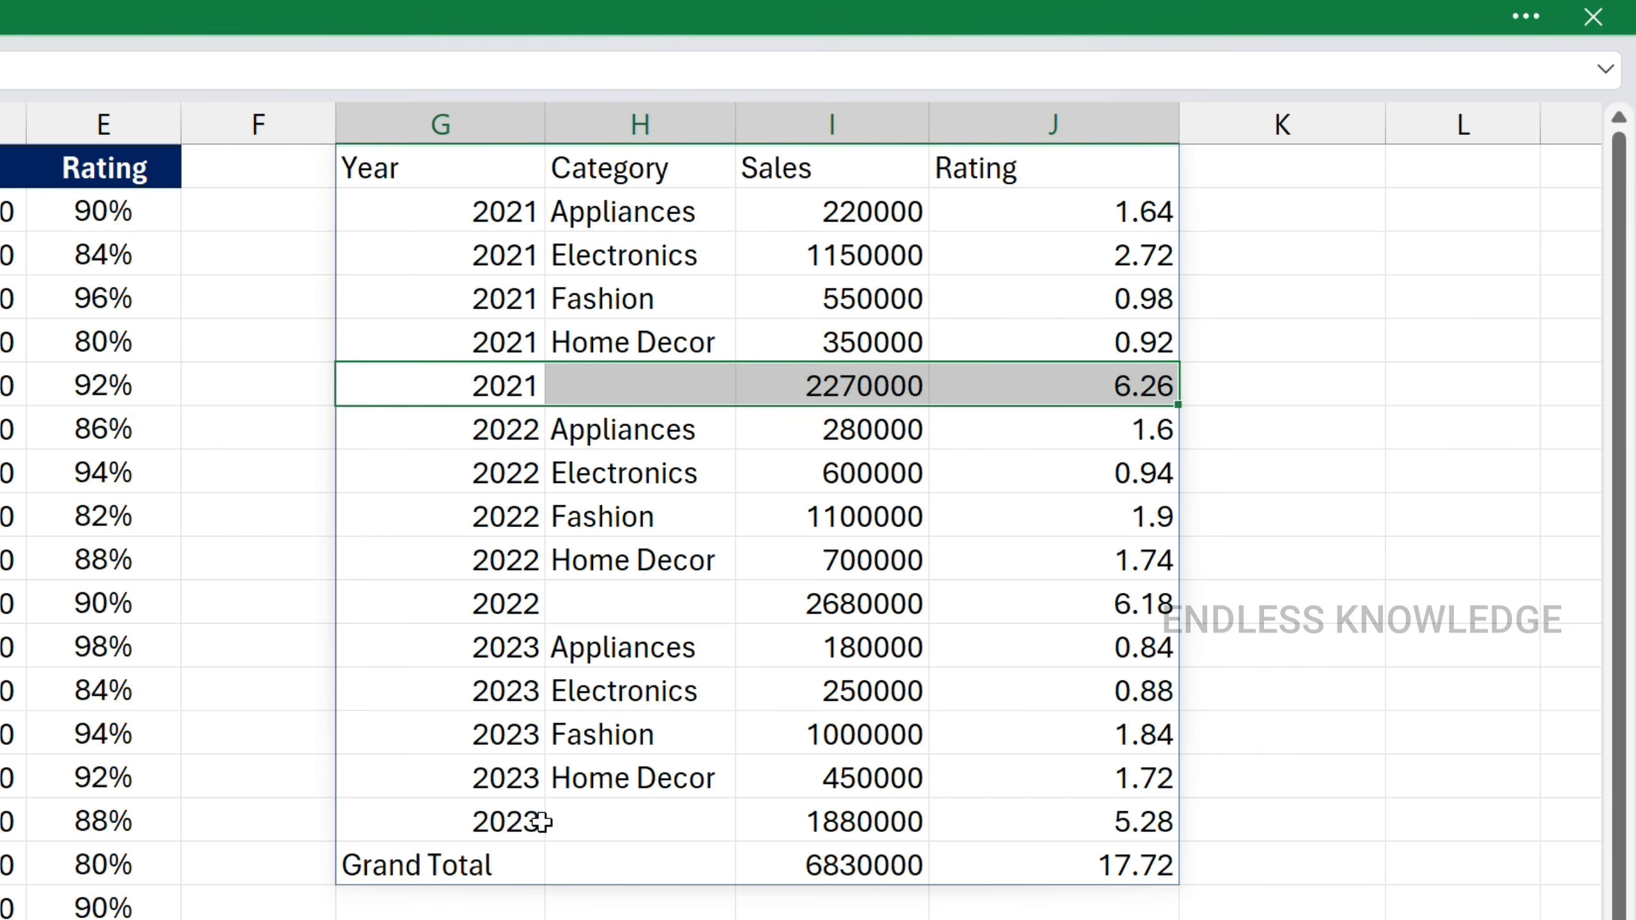
left_click_drag(478, 866, 1100, 876)
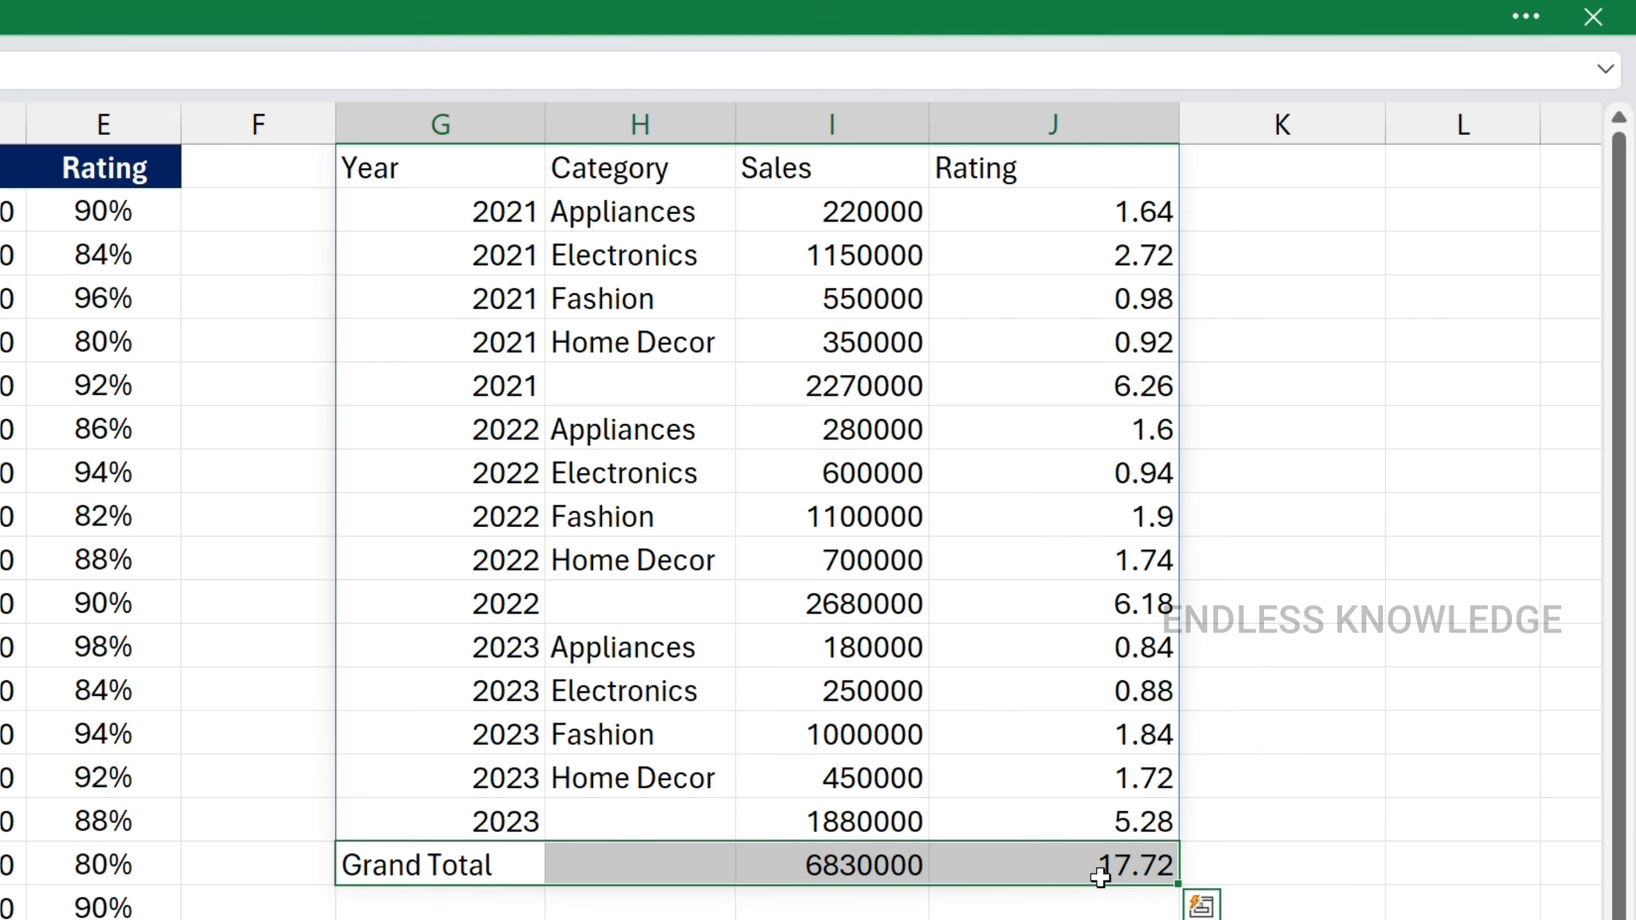
Add a sort_order argument of 3 to the GROUPBY formula in G1 to sort ascending by sales, and highlight the 2023 category sales.
left_click(475, 161)
key("F2")
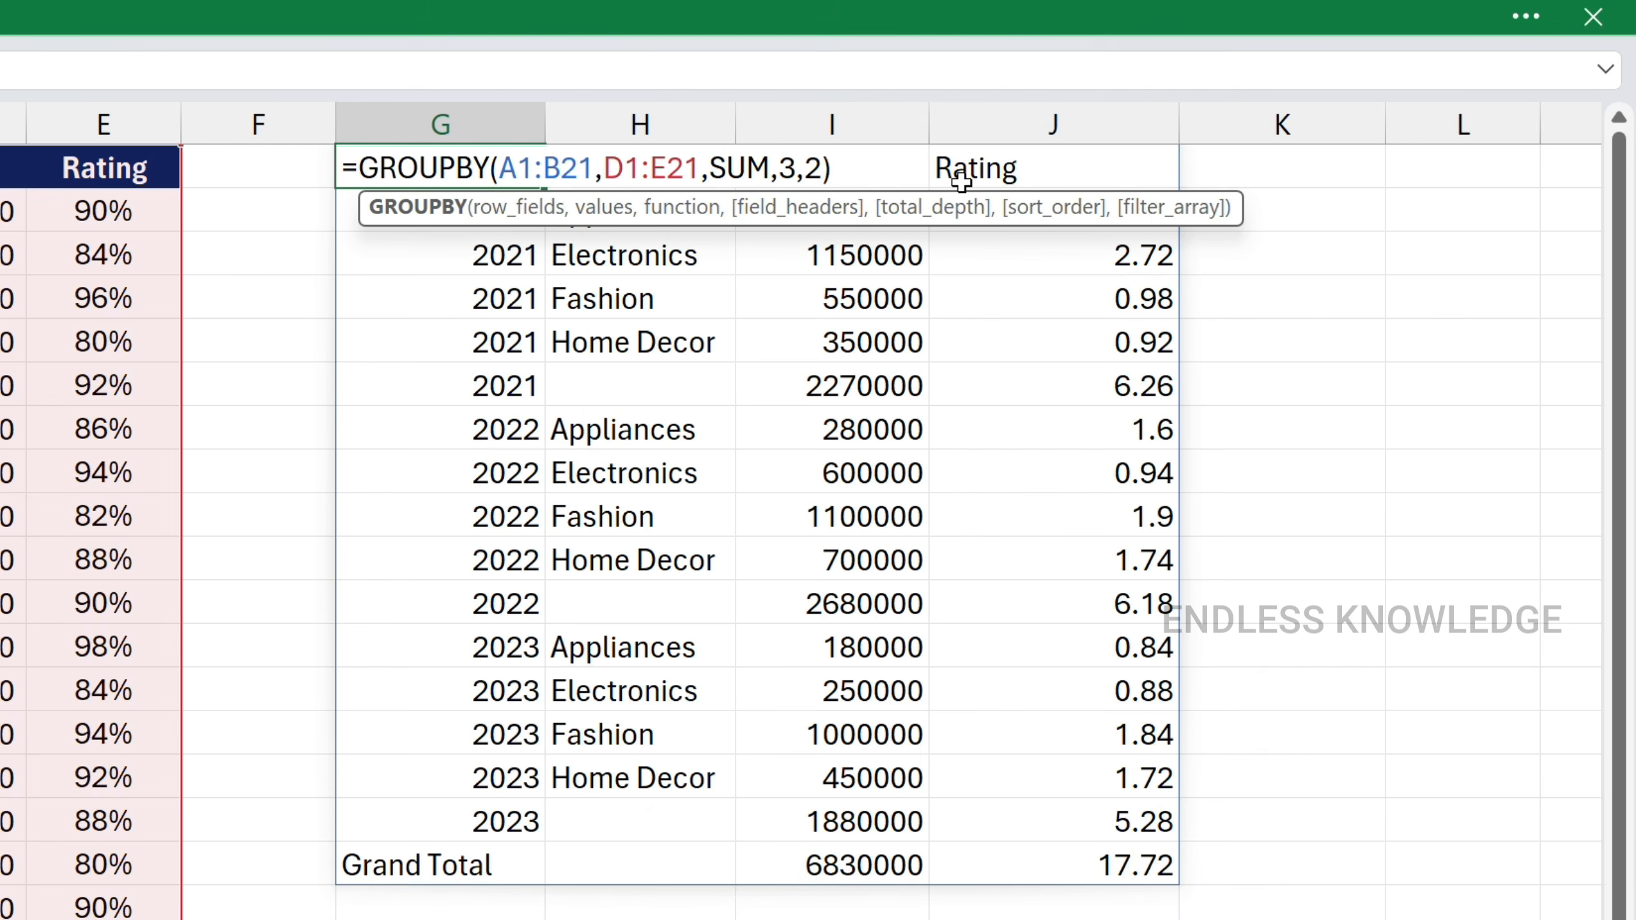
left_click(816, 152)
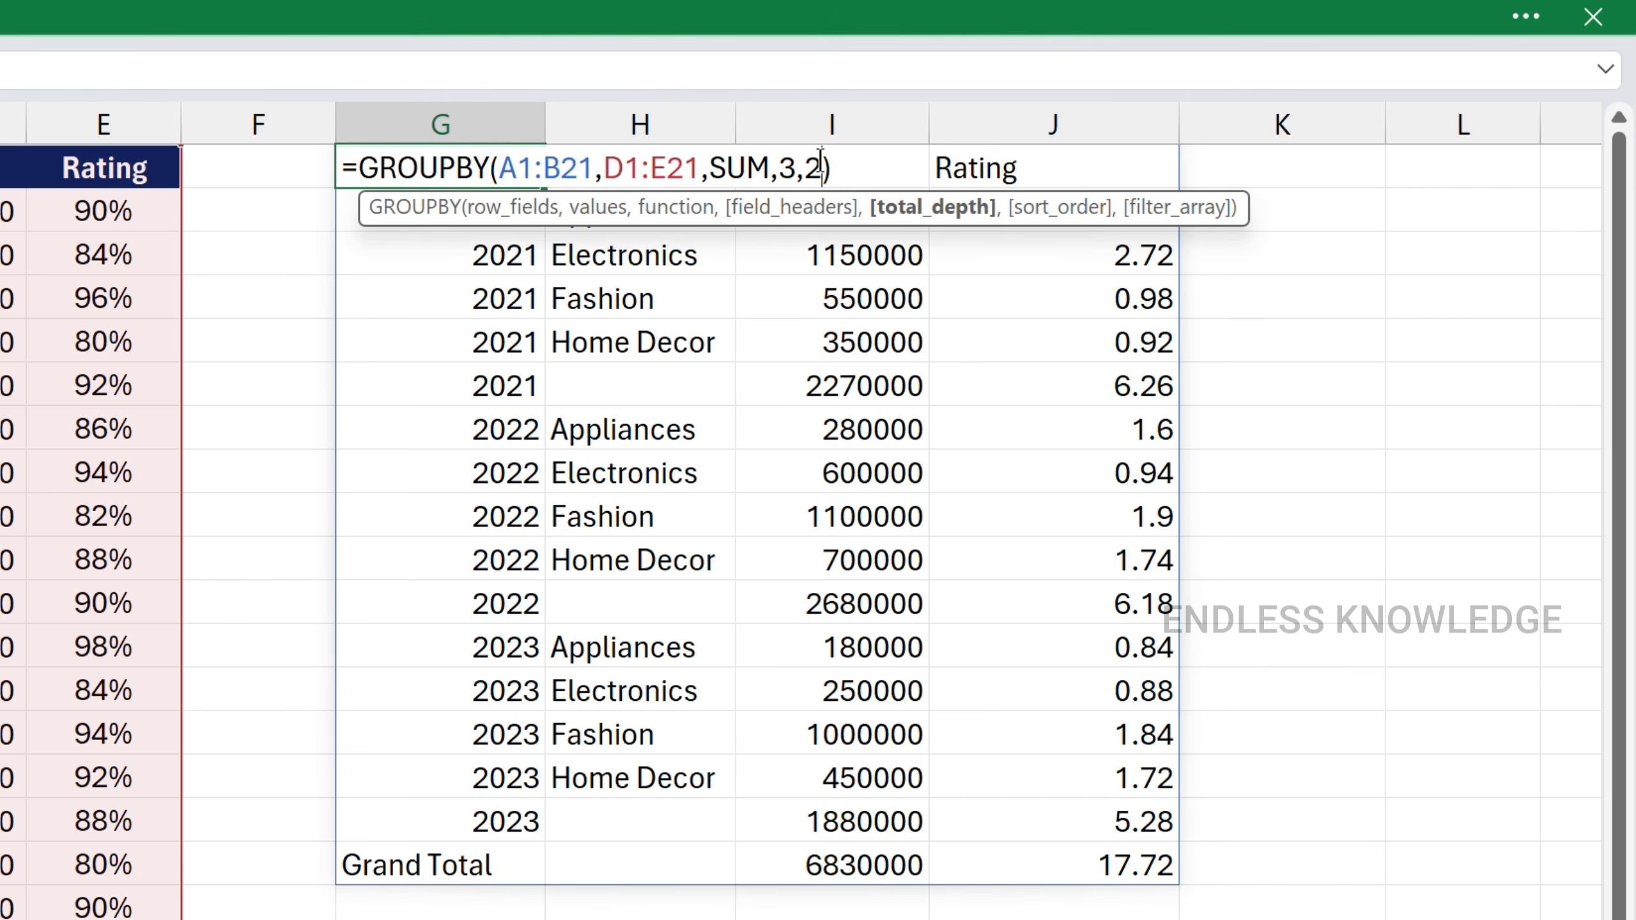
type(",")
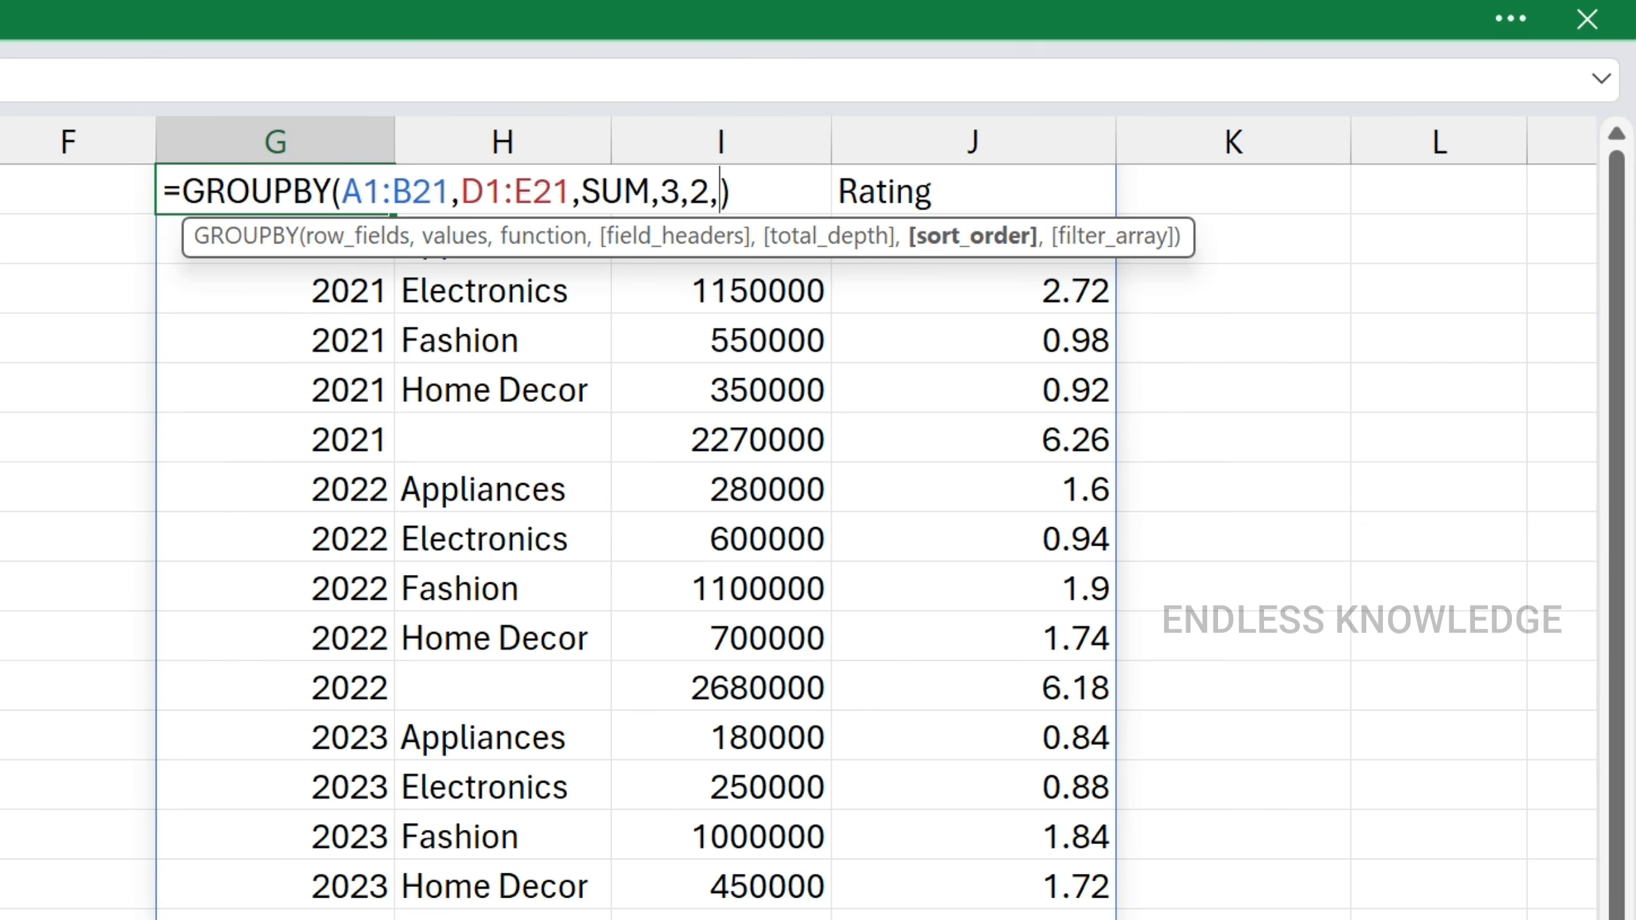
type("3")
key("Return")
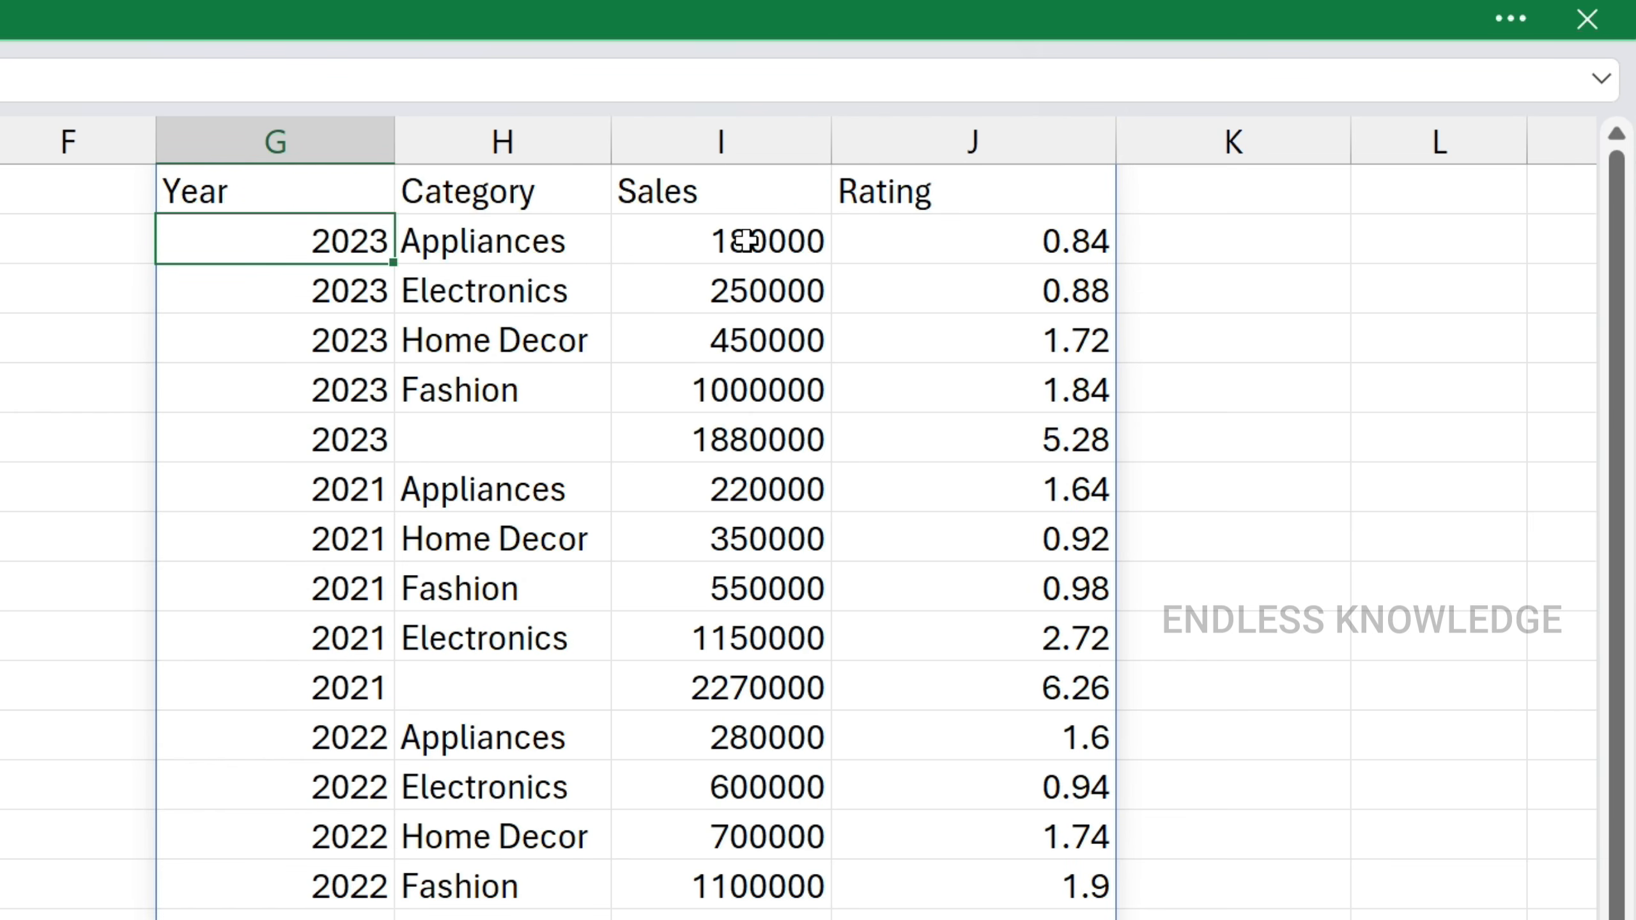
left_click_drag(748, 241, 747, 380)
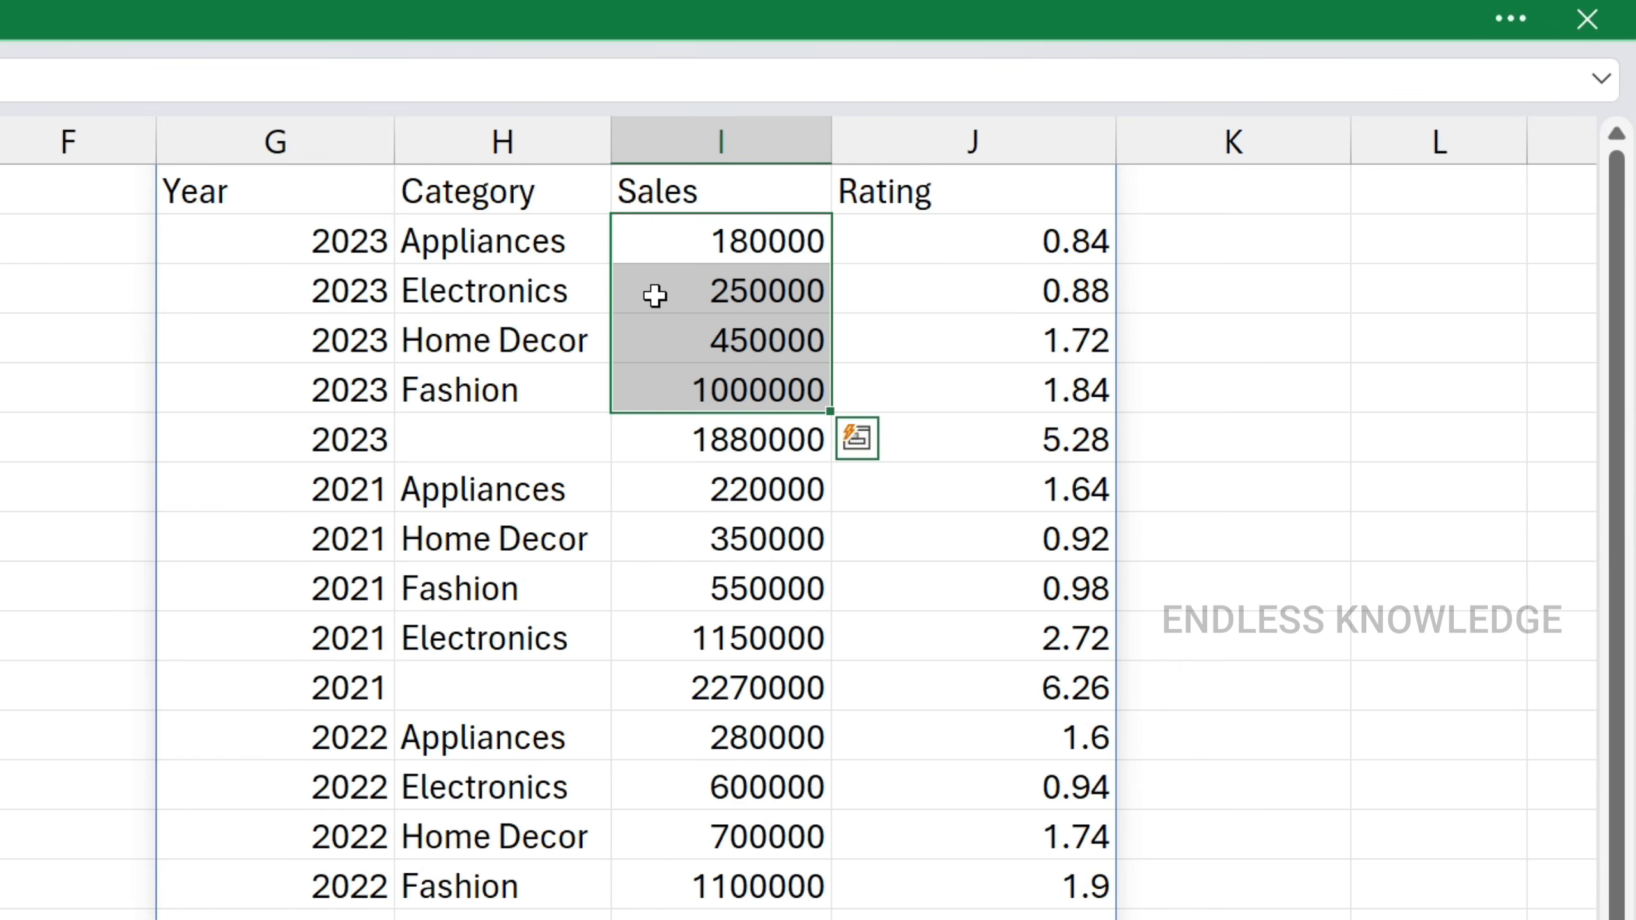
Change the sort_order argument of the GROUPBY formula in G1 to -3 to sort sales in descending order.
double_click(322, 200)
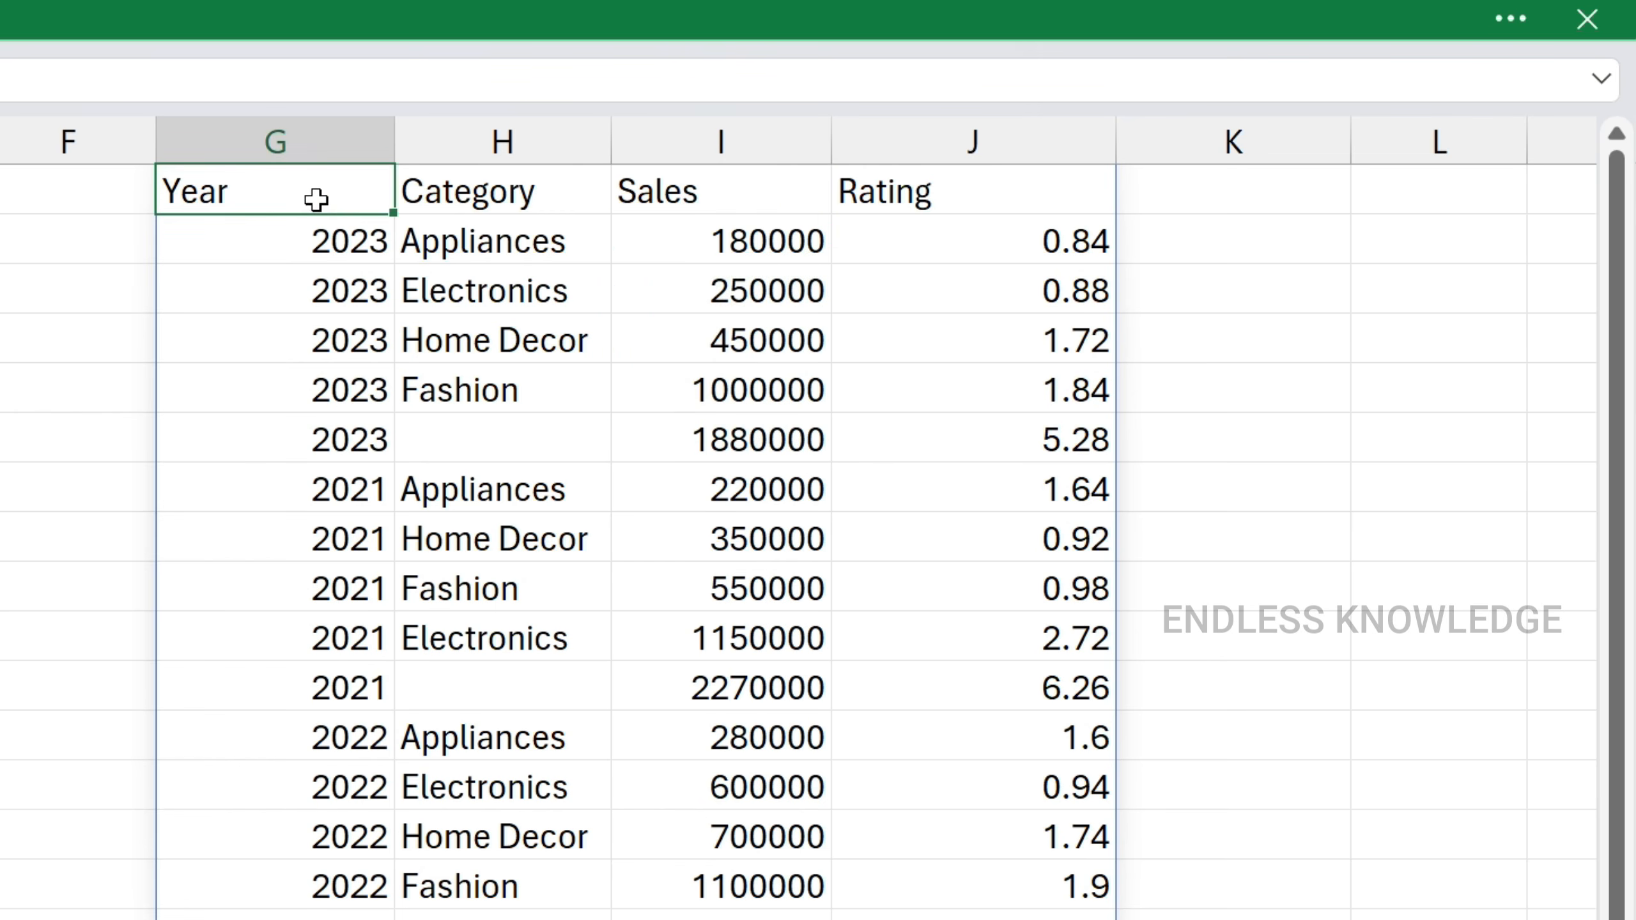
left_click(722, 191)
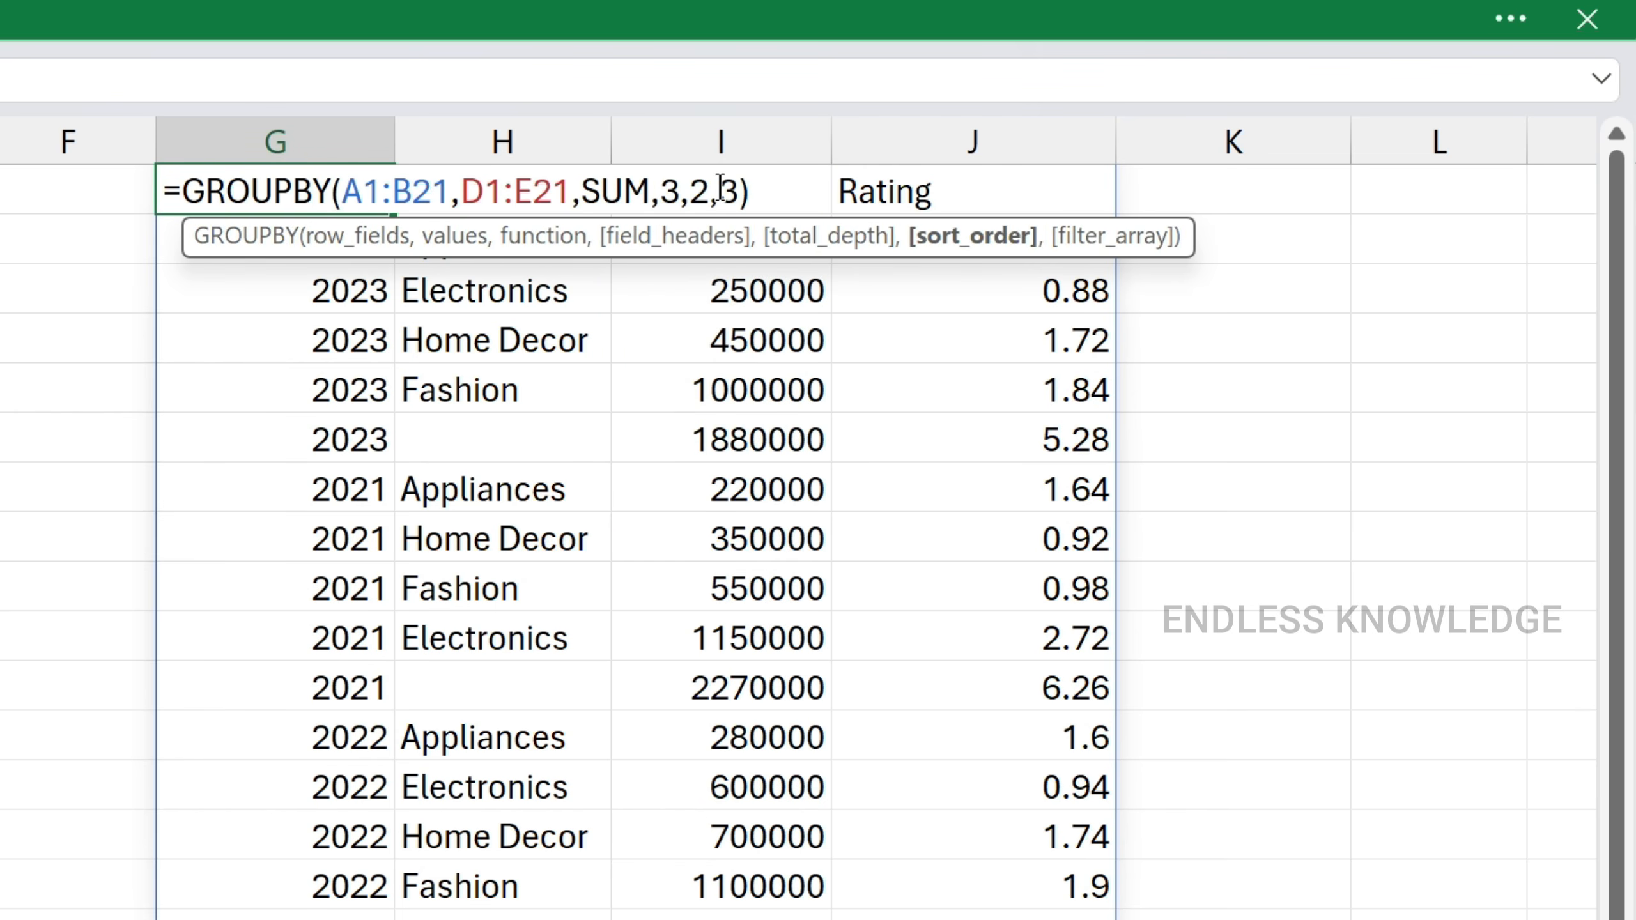
type("-")
key("Return")
left_click(741, 254)
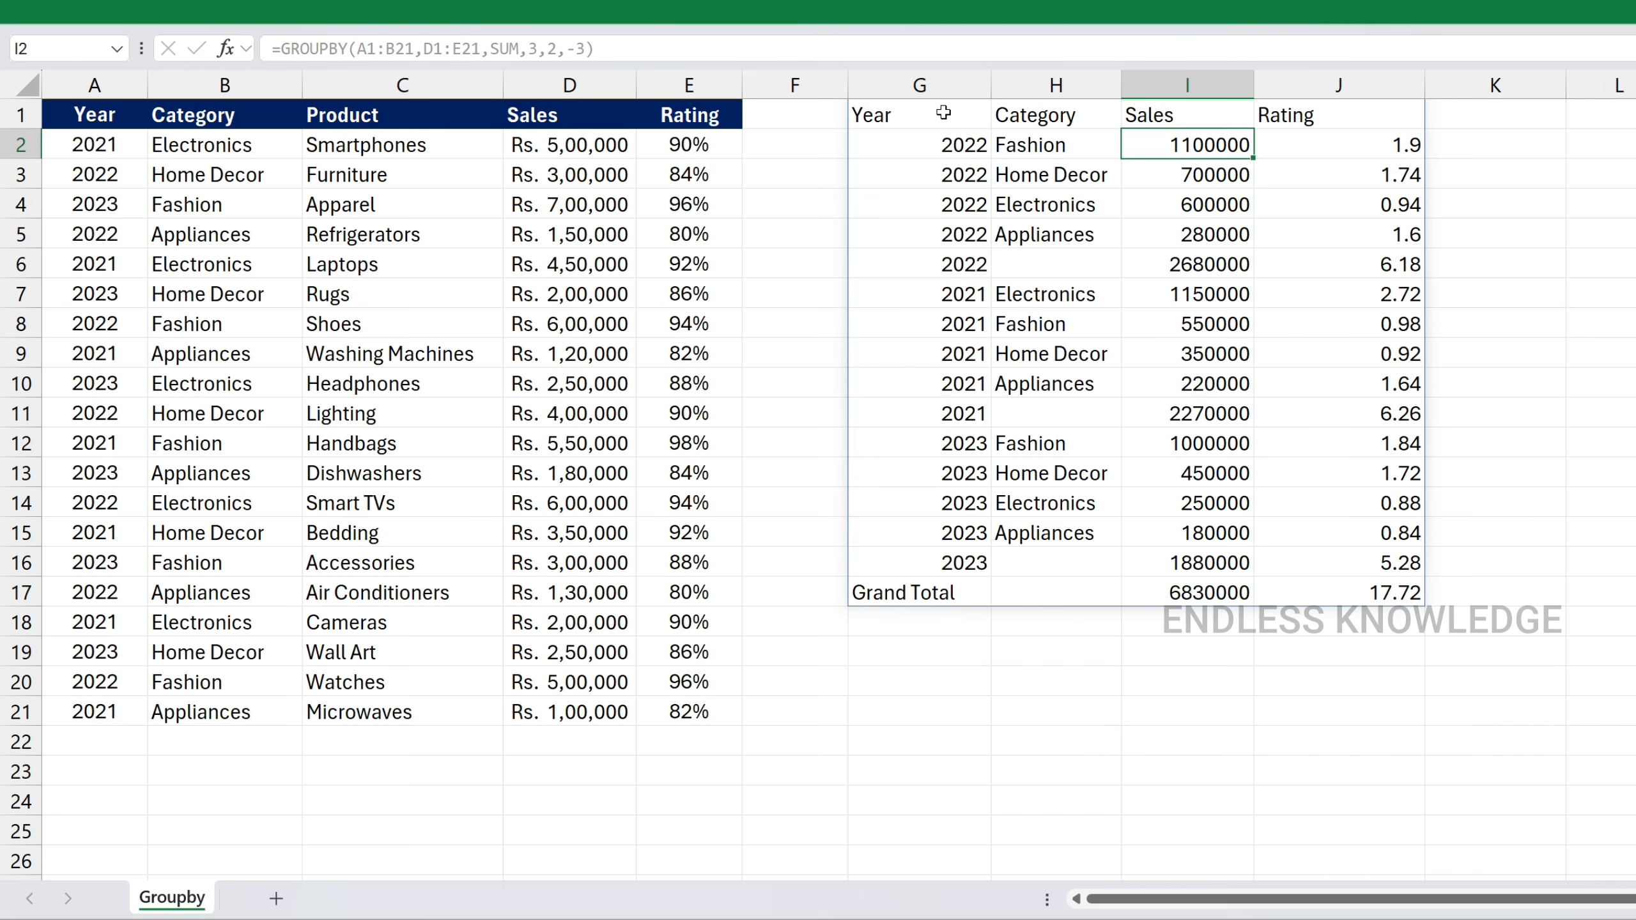
Clear the total_depth and sort_order values in the GROUPBY formula in G1, leaving both arguments empty ahead of filter_array.
double_click(315, 187)
left_click(694, 187)
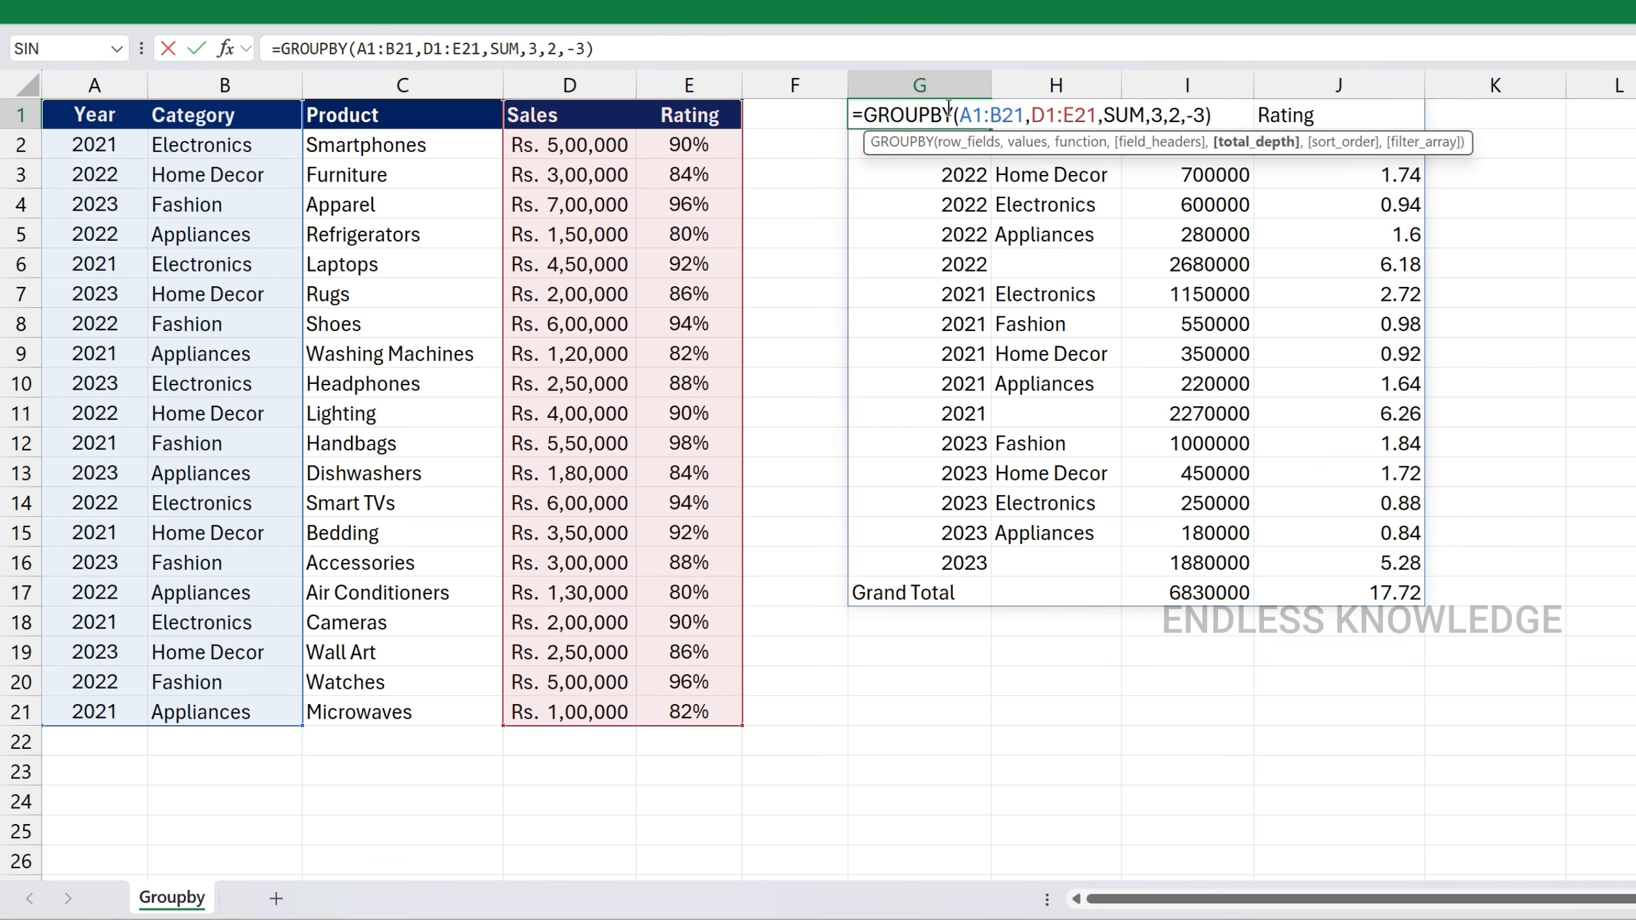
left_click(1190, 116)
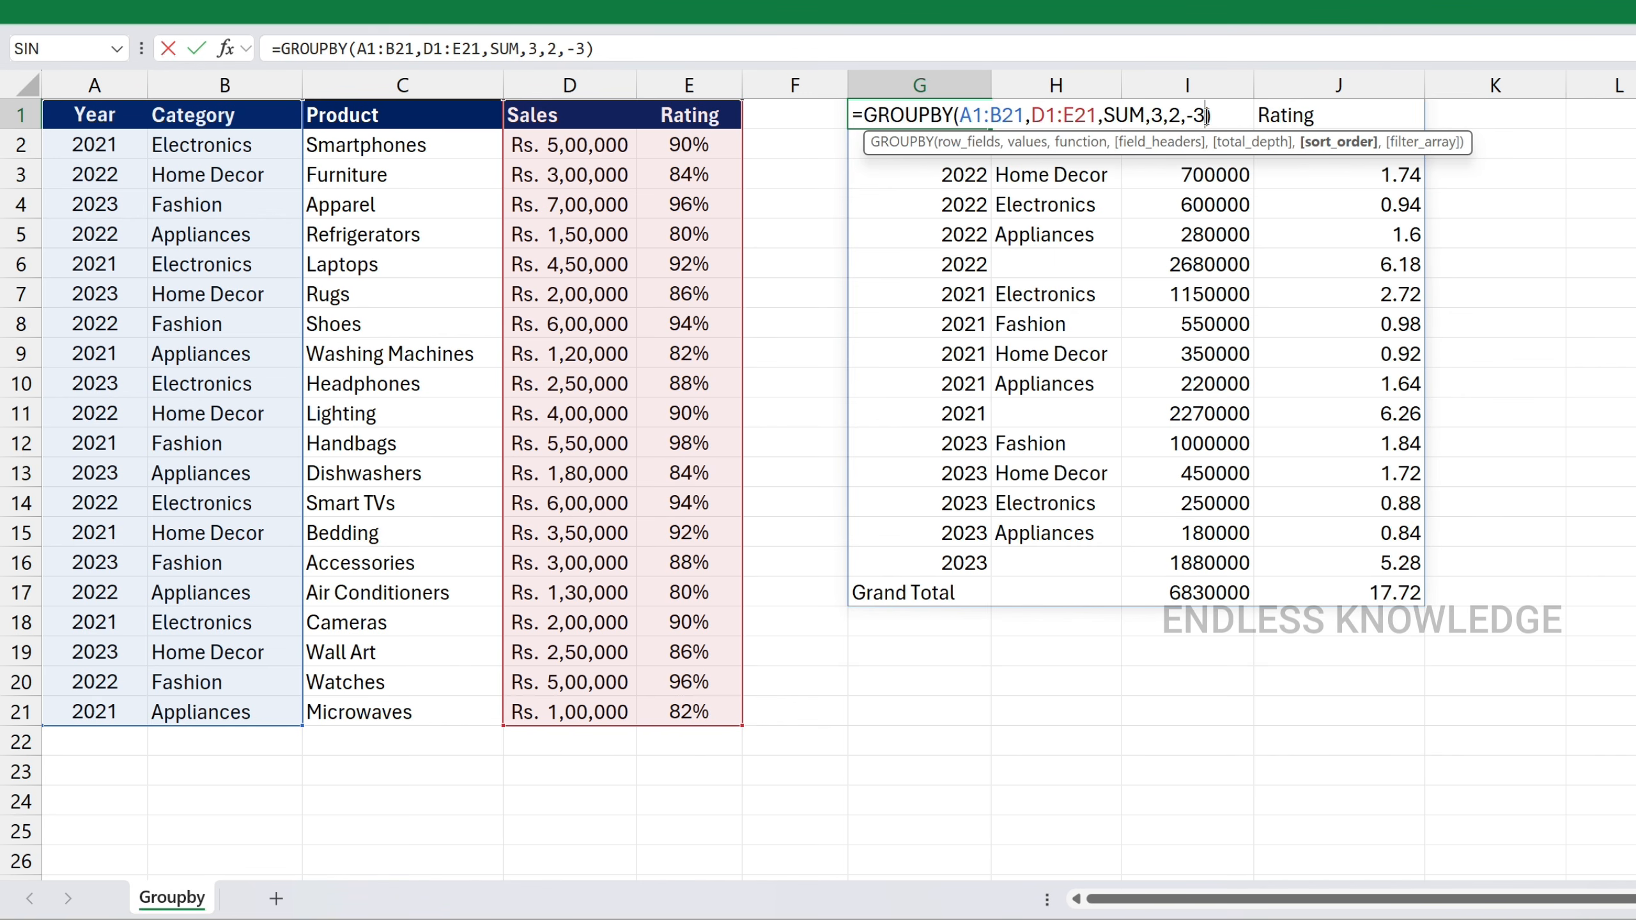
type(",")
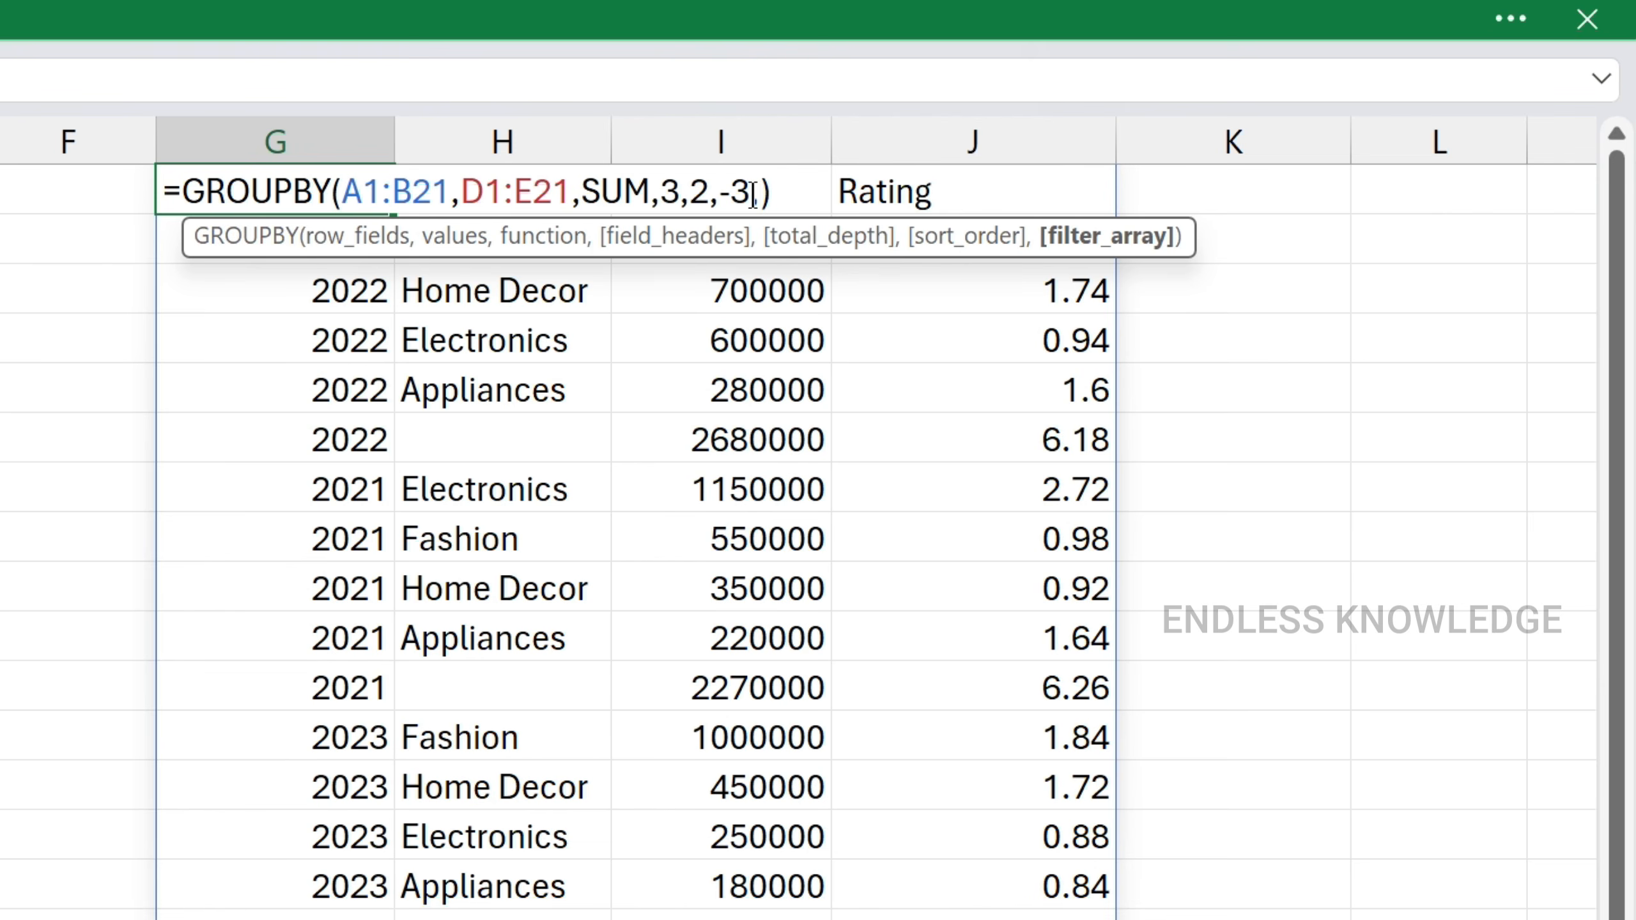
key("BackSpace")
key("BackSpace")
key("BackSpace")
key("BackSpace")
key("BackSpace")
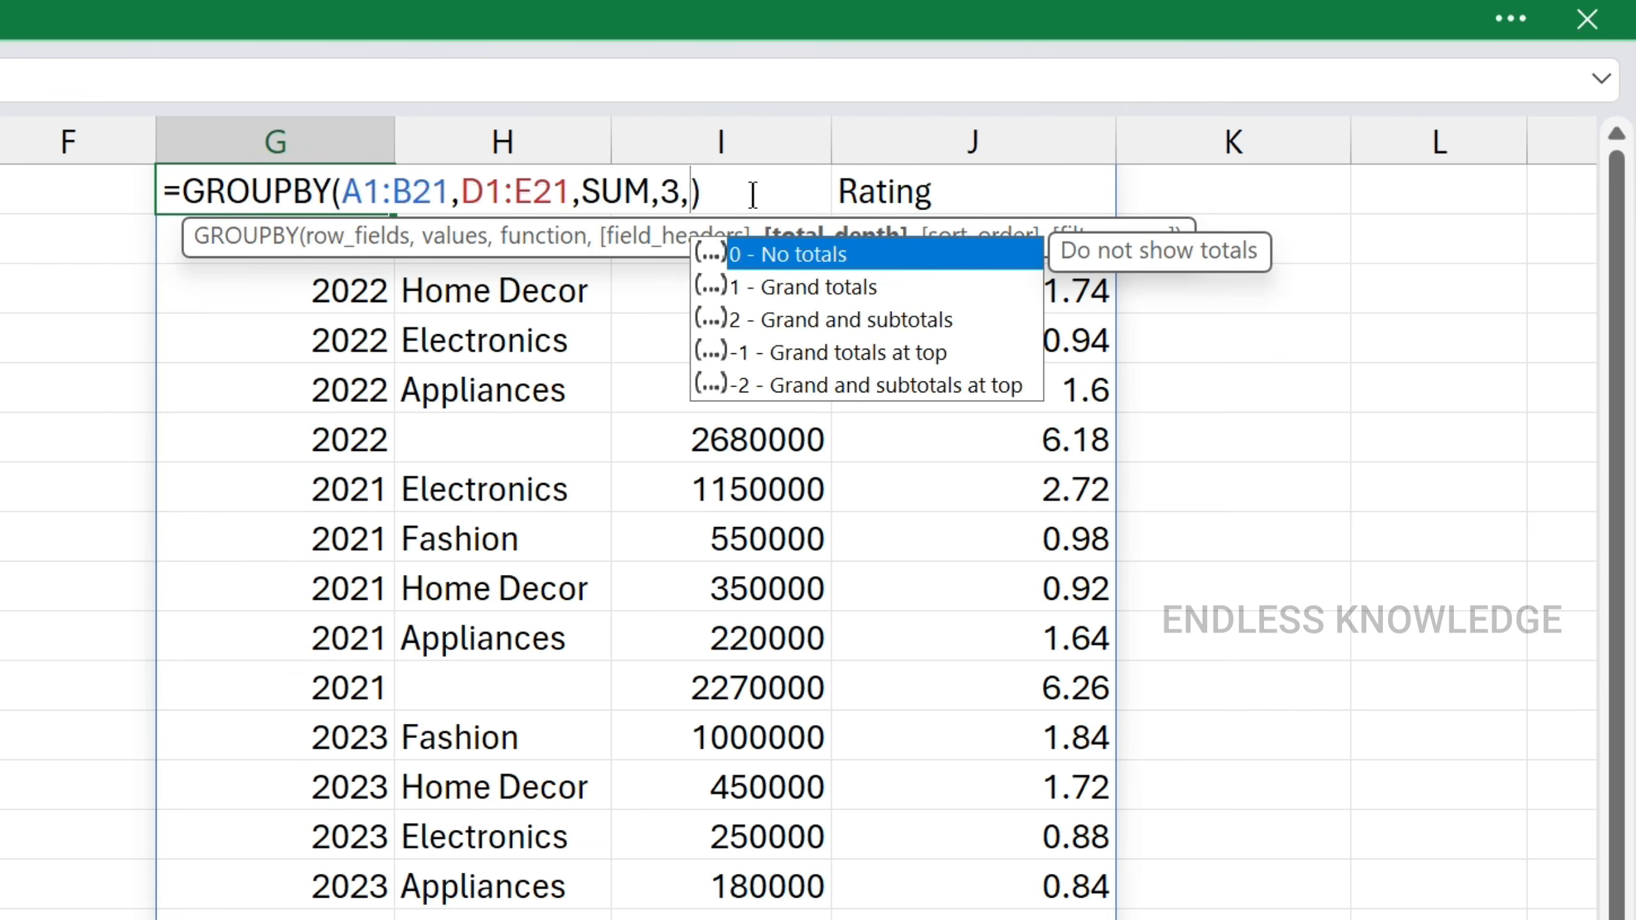
type(",,")
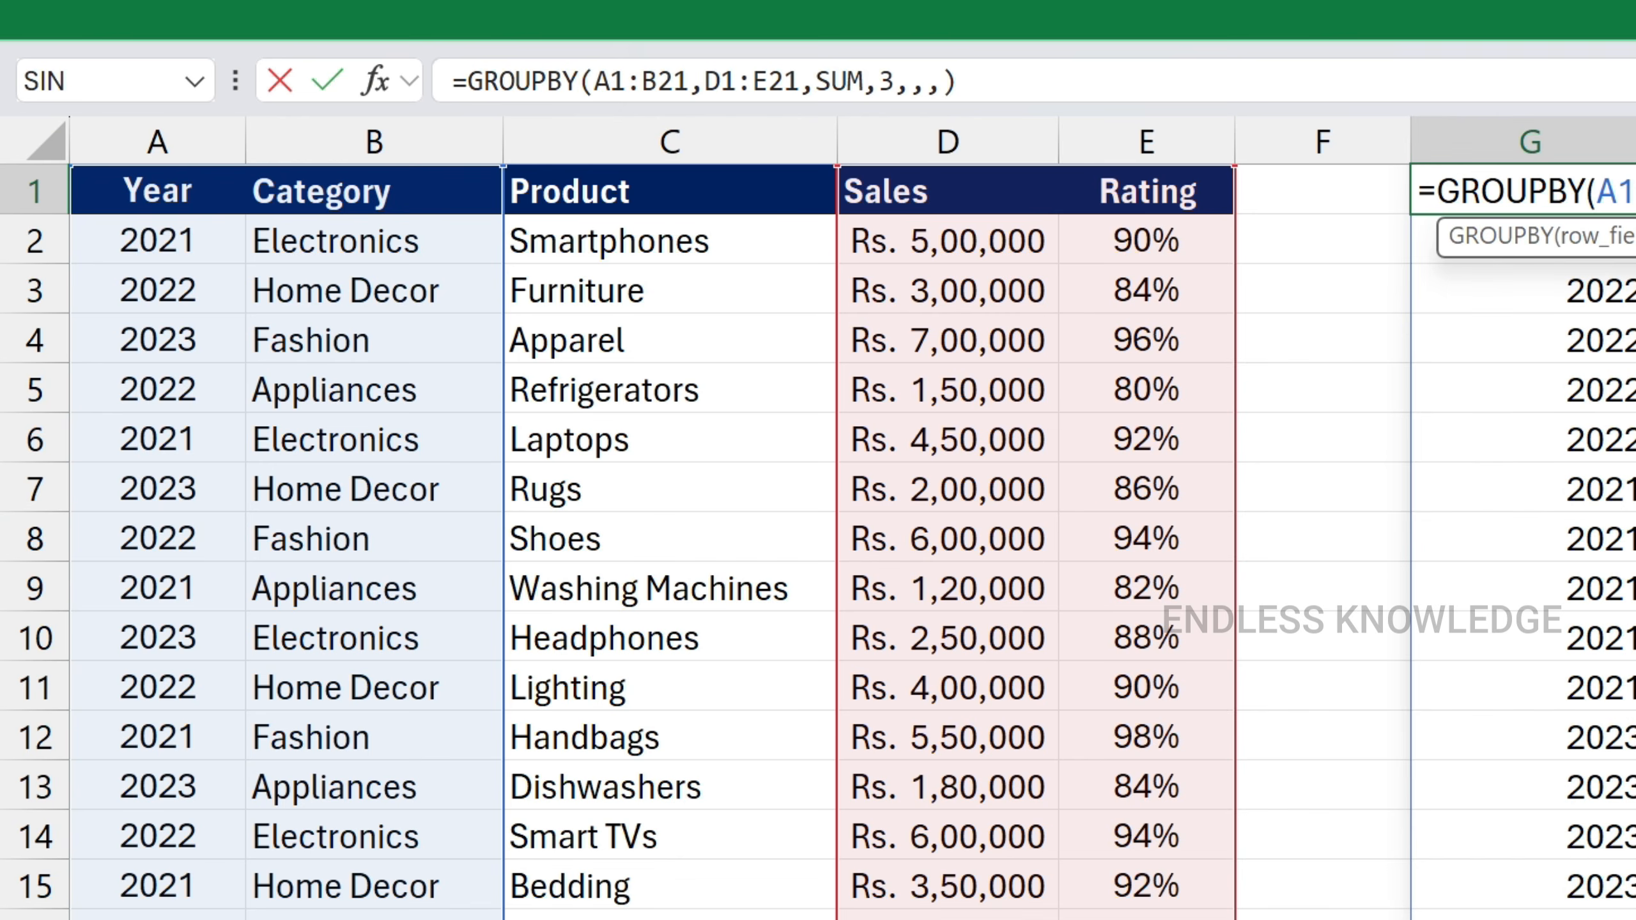
Enter B1:B21="Fashion" as the filter_array argument of the GROUPBY formula in G1 to include only the Fashion category.
left_click_drag(377, 190, 387, 916)
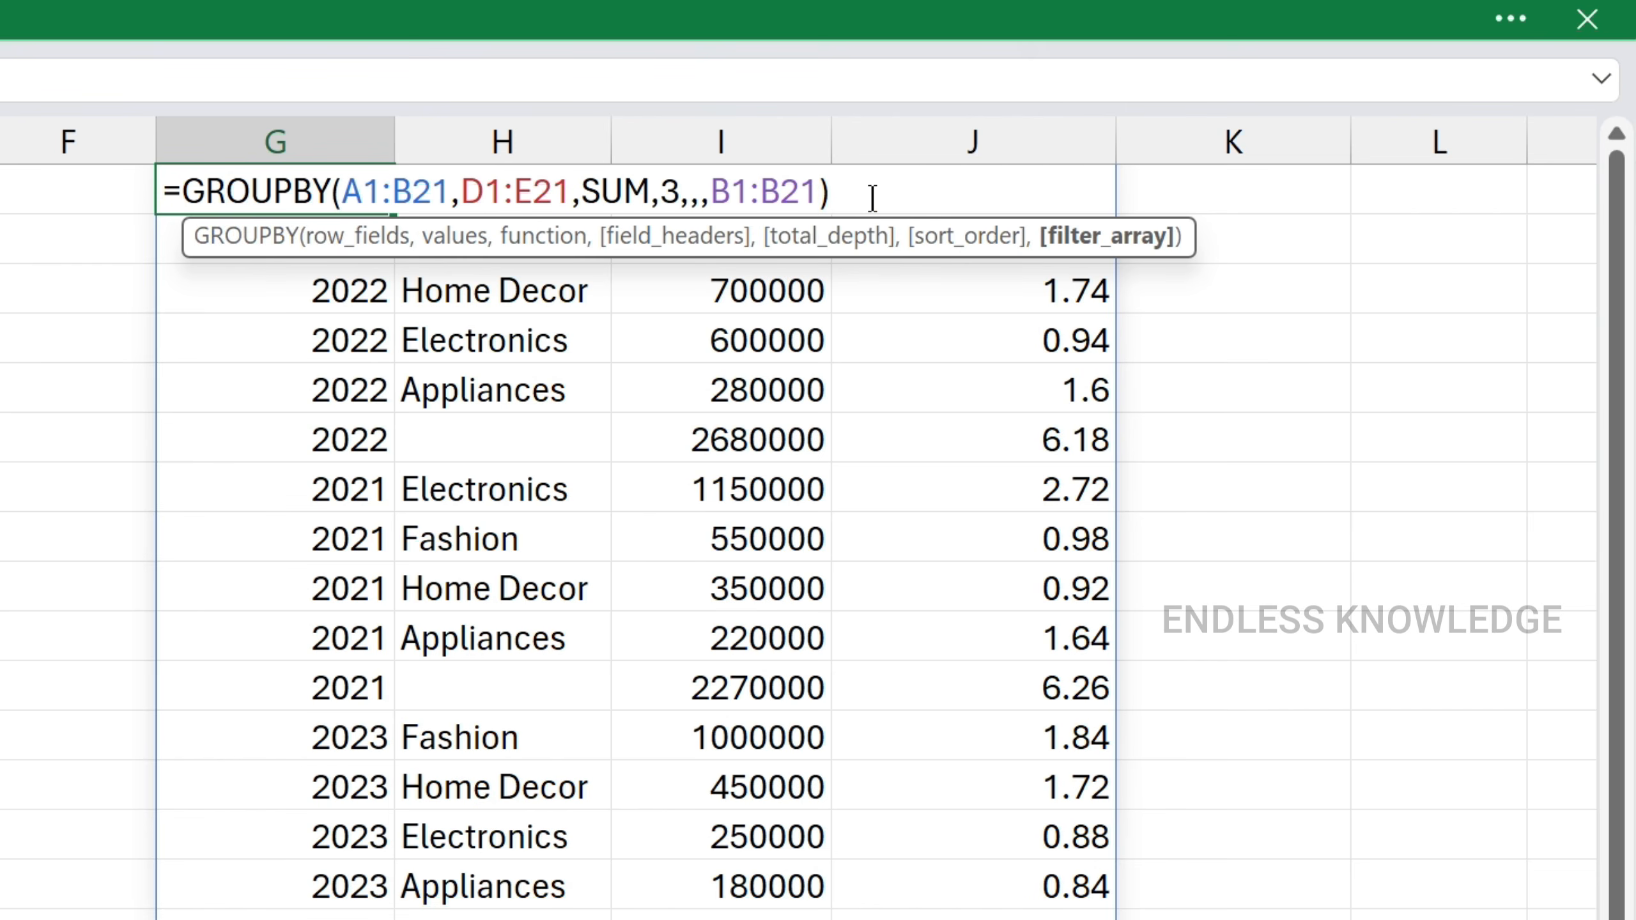
type("=\"")
type("Fas")
type("h")
type("ion\"")
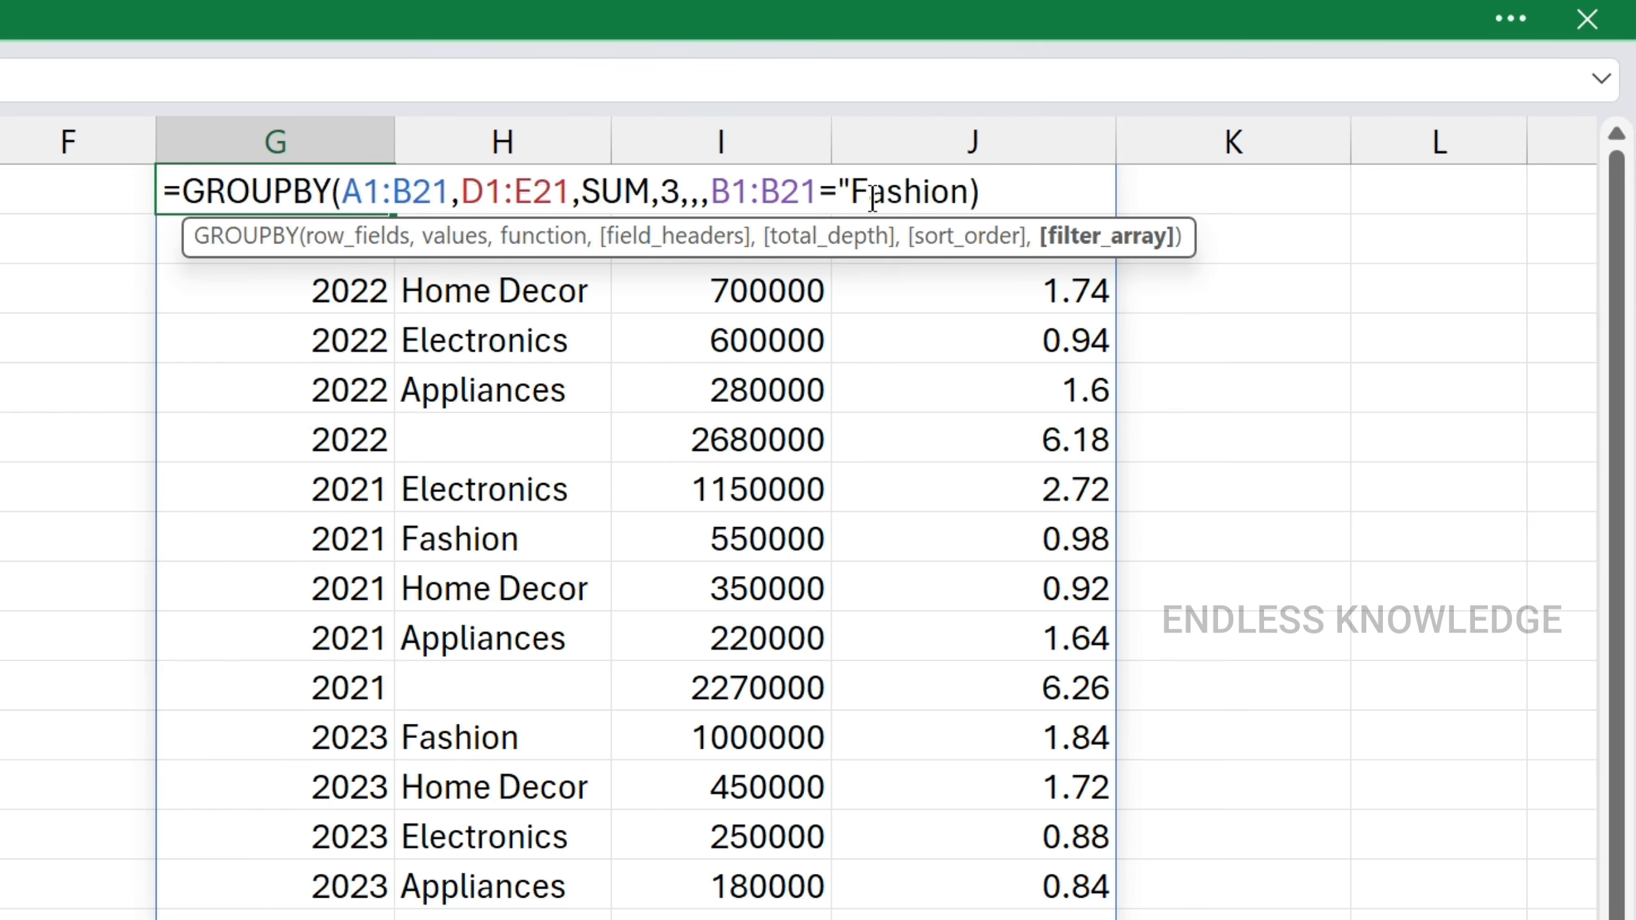
key("Return")
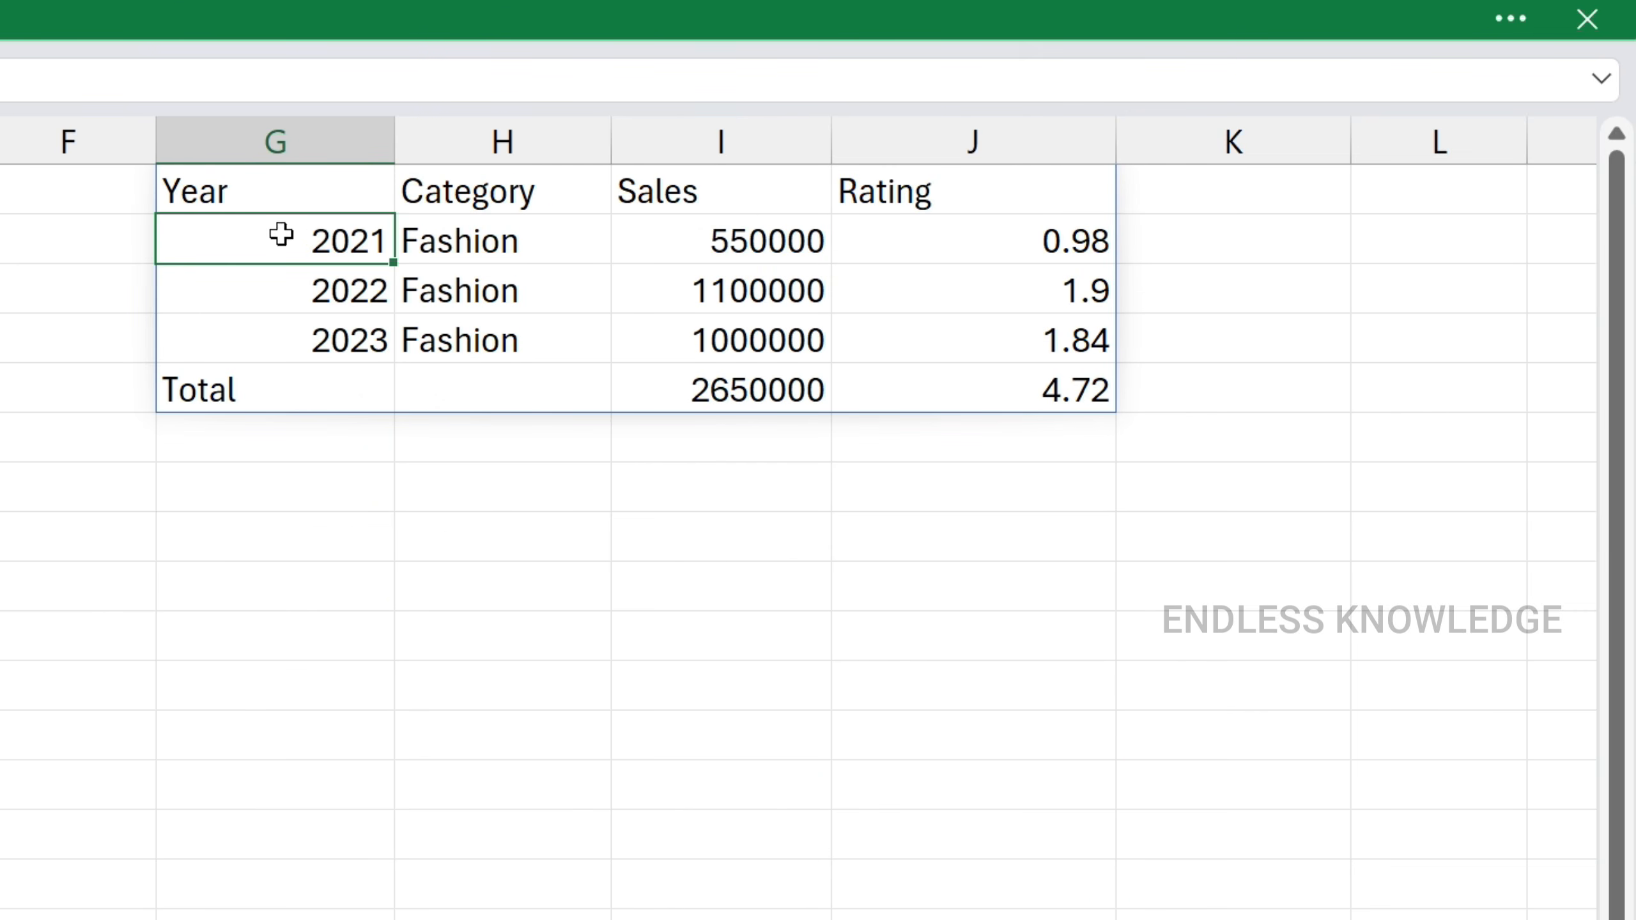
Change the filter_array condition in G1 to B1:B21<>"Fashion" to exclude the Fashion category.
double_click(301, 190)
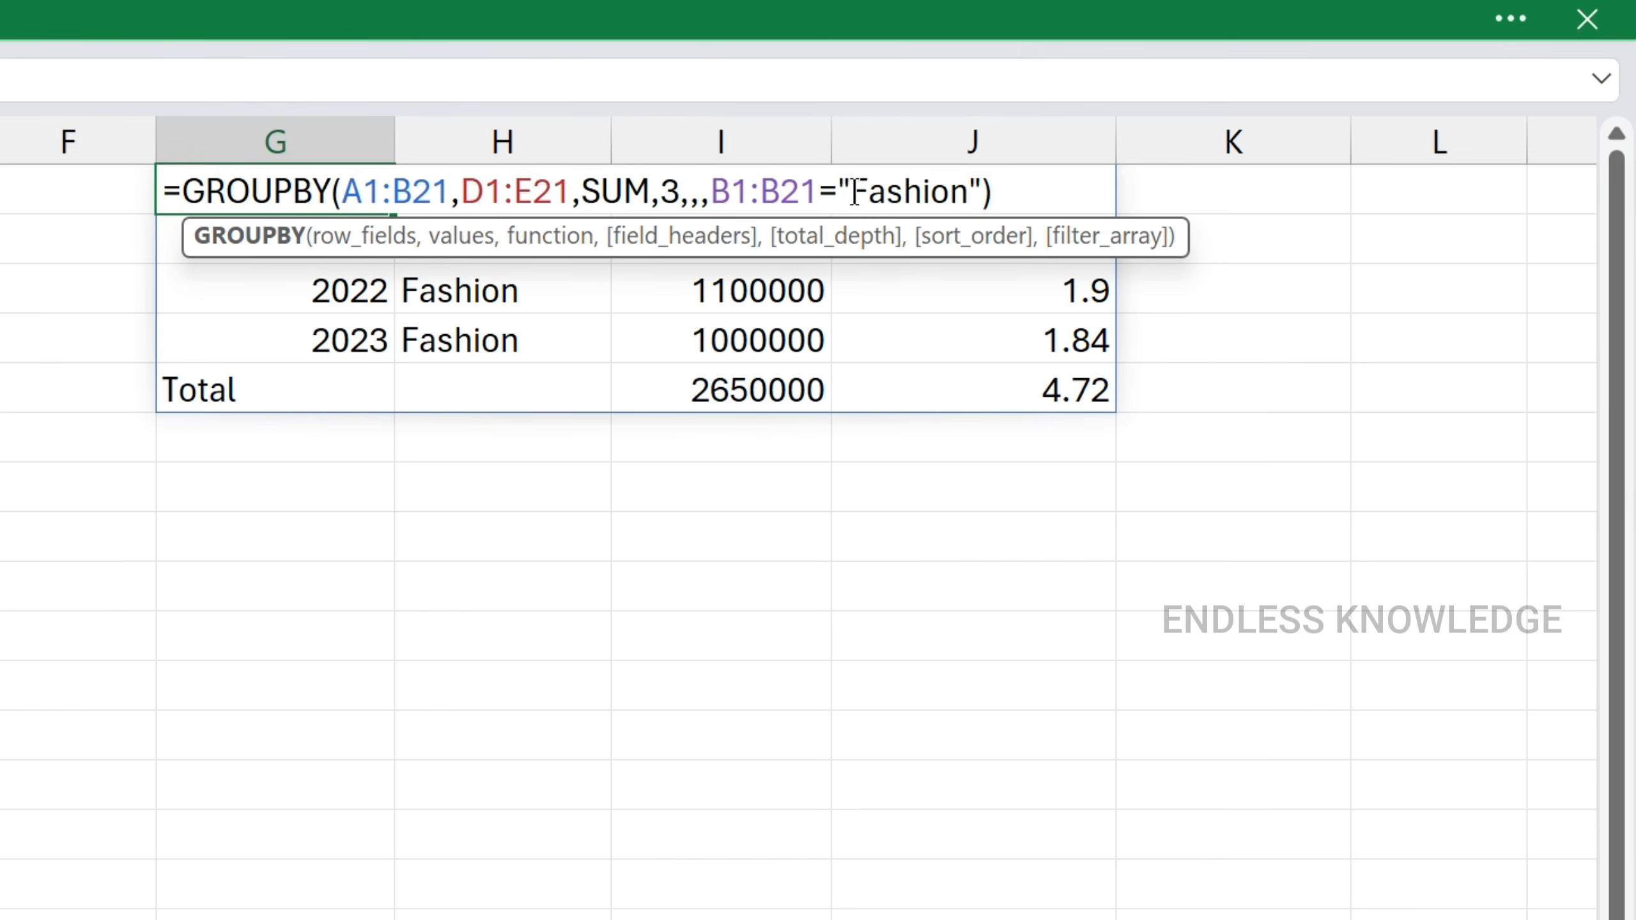
double_click(826, 192)
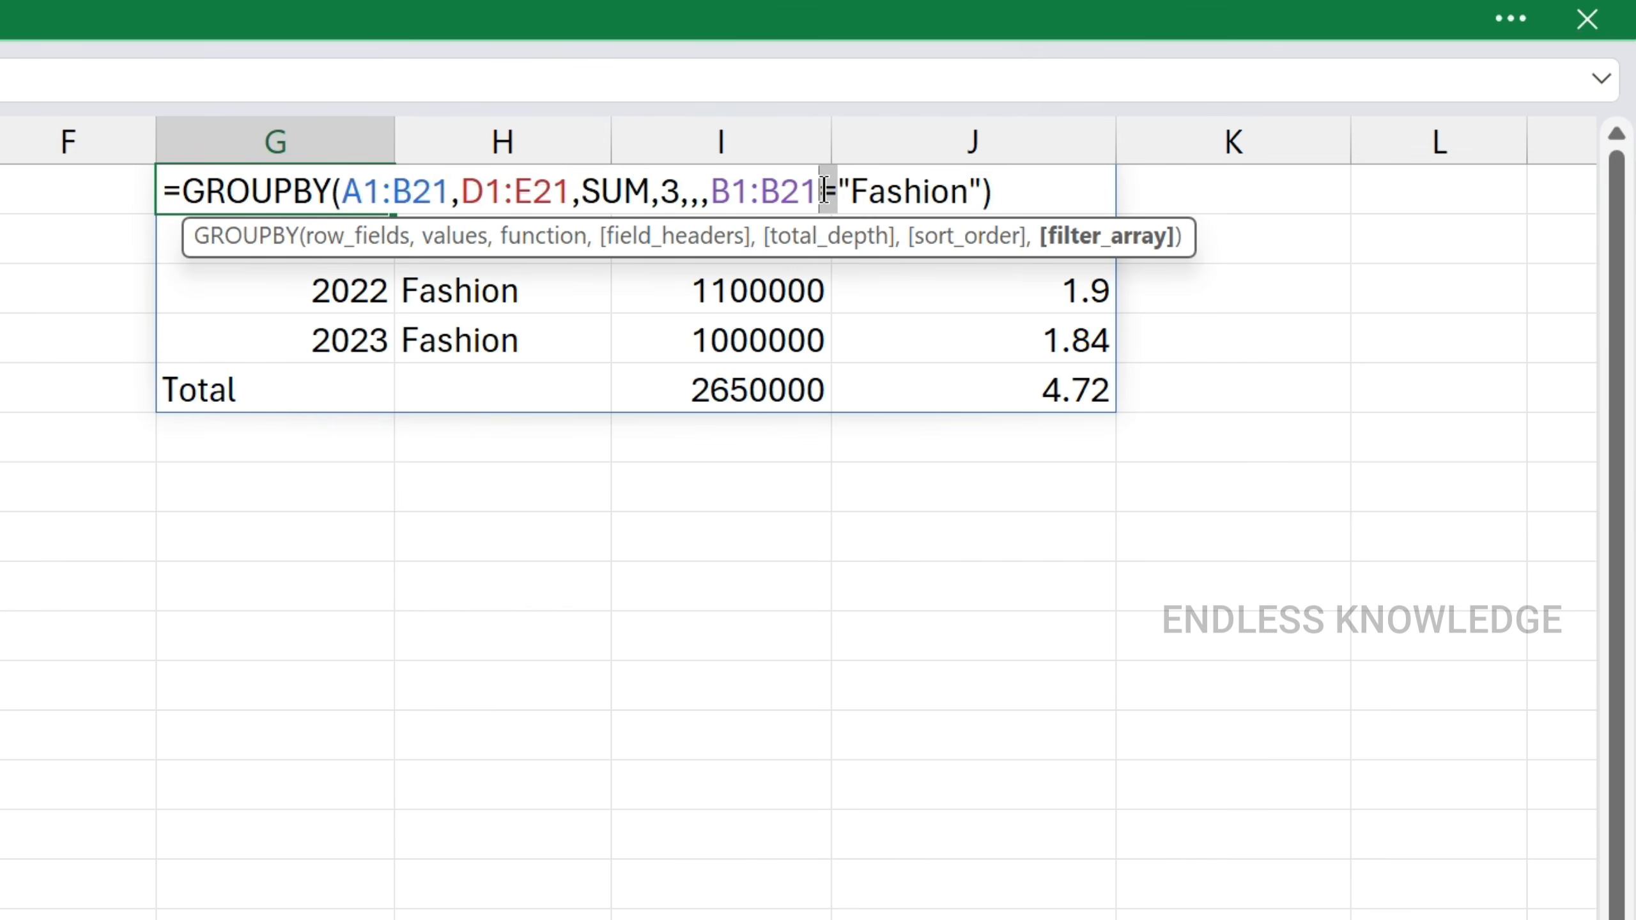
type("<>")
key("Return")
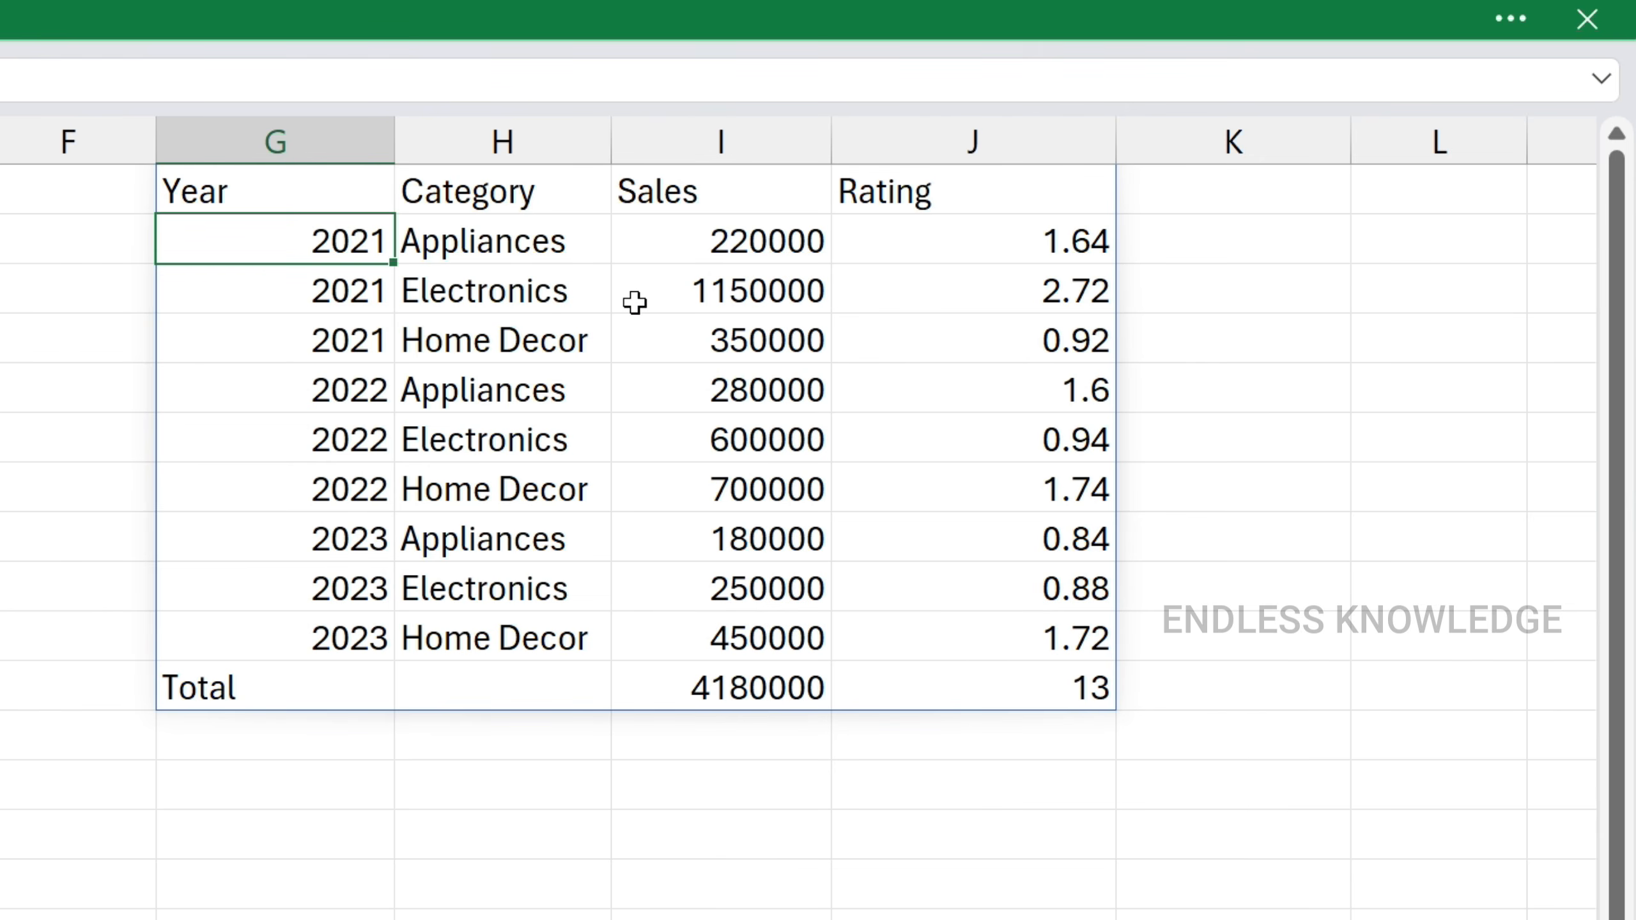
Examine the row_fields, values and function arguments of the GROUPBY formula in G1 without changing it.
double_click(1065, 132)
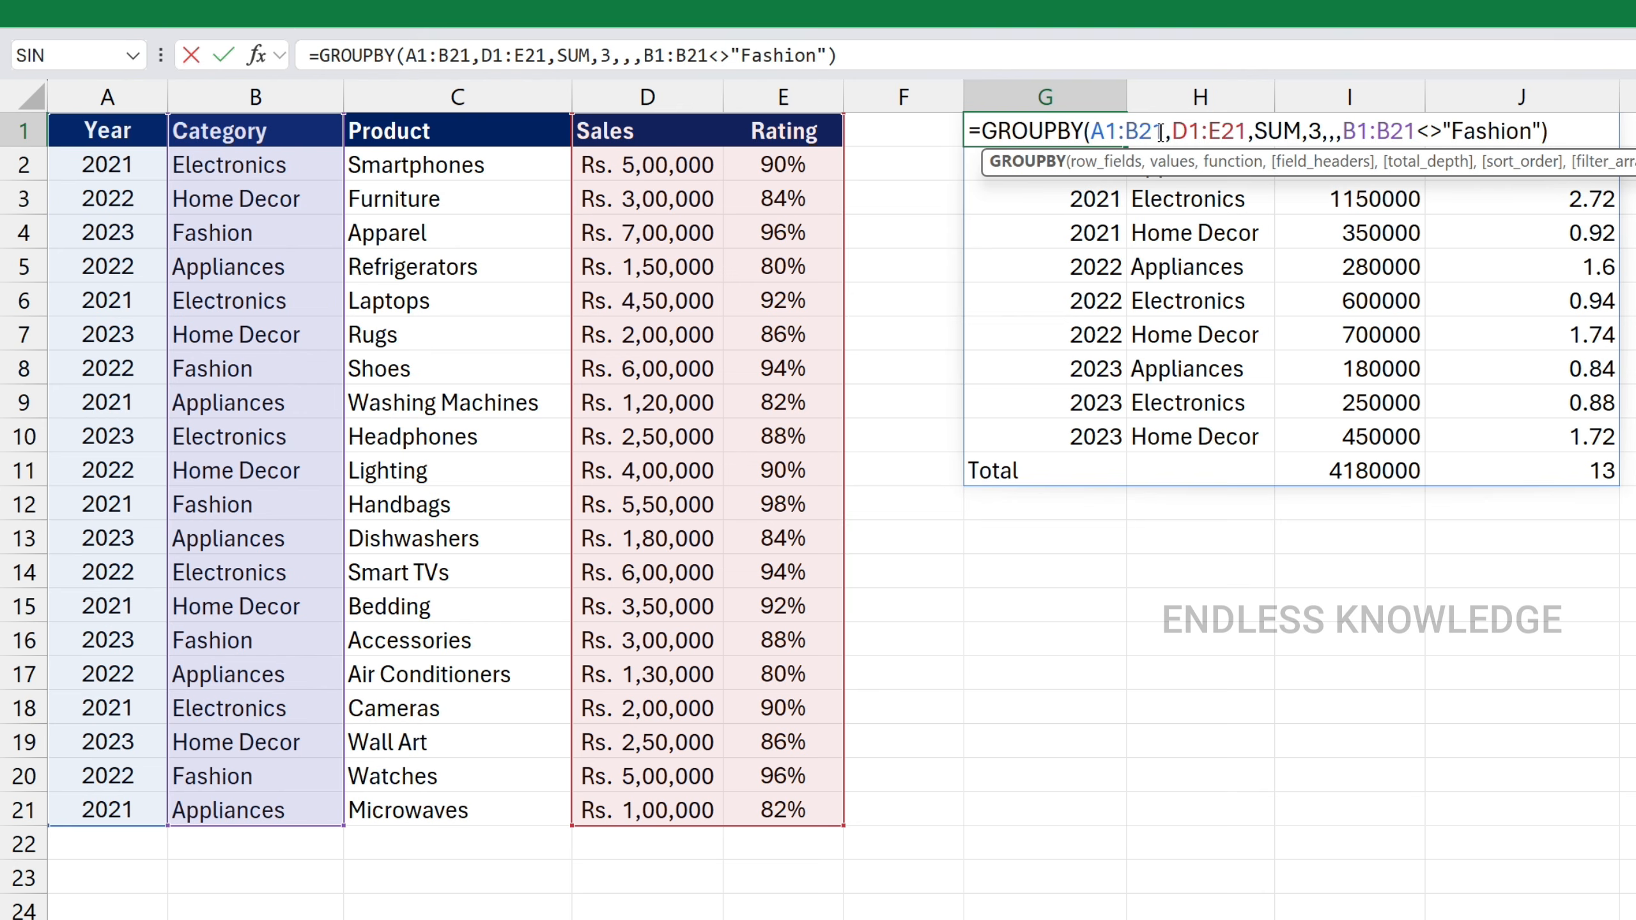
left_click(1185, 131)
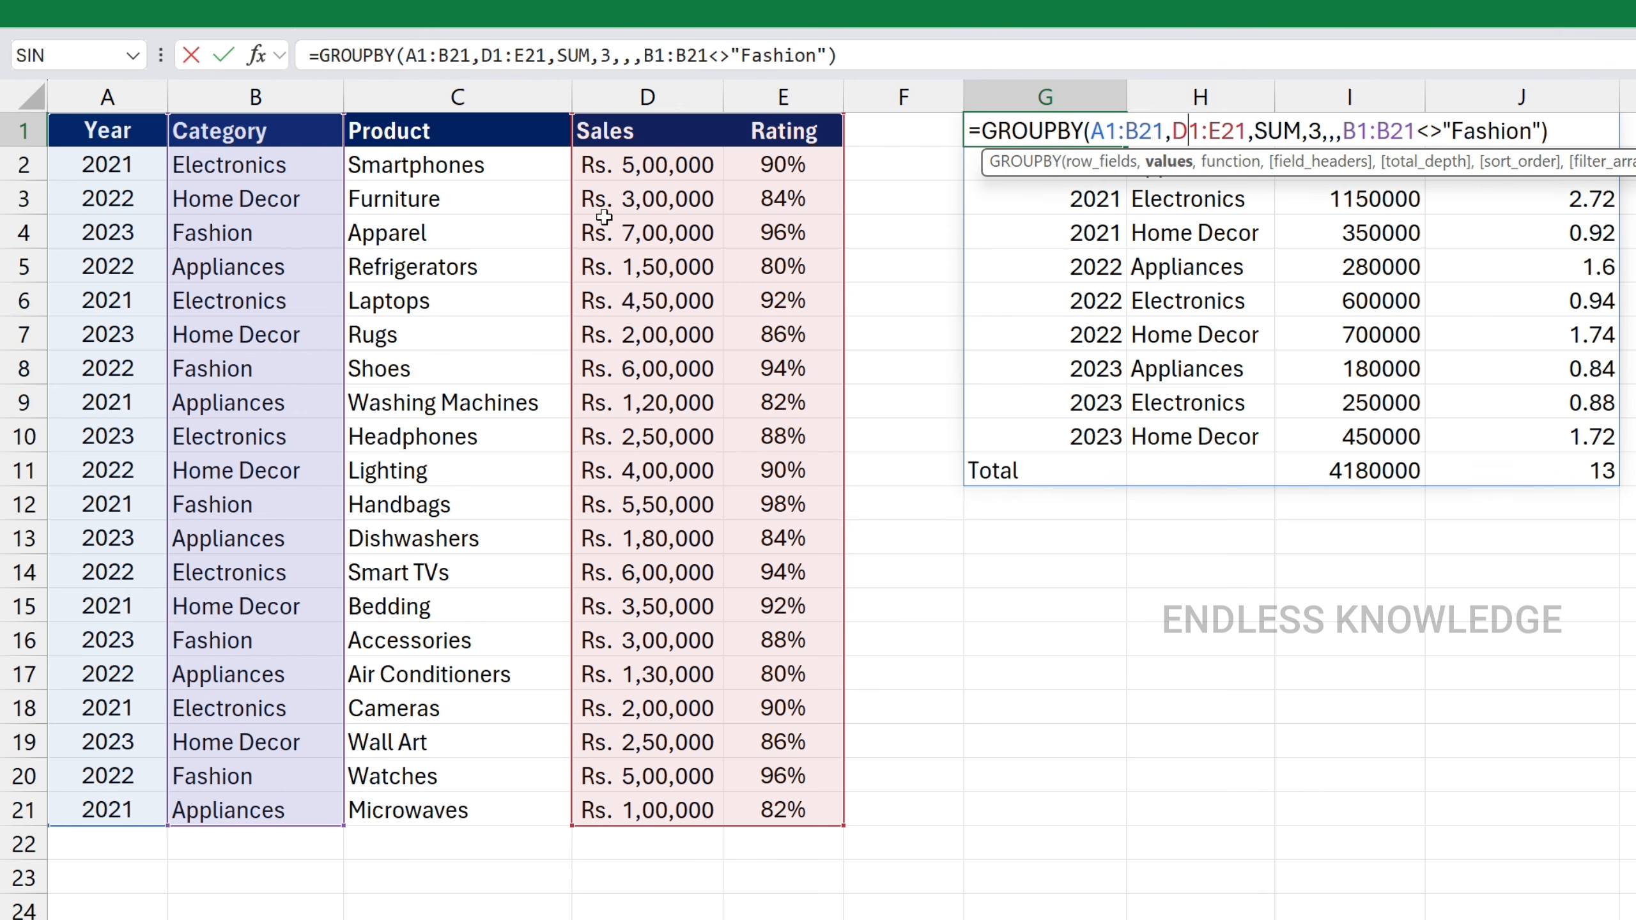
left_click(1291, 126)
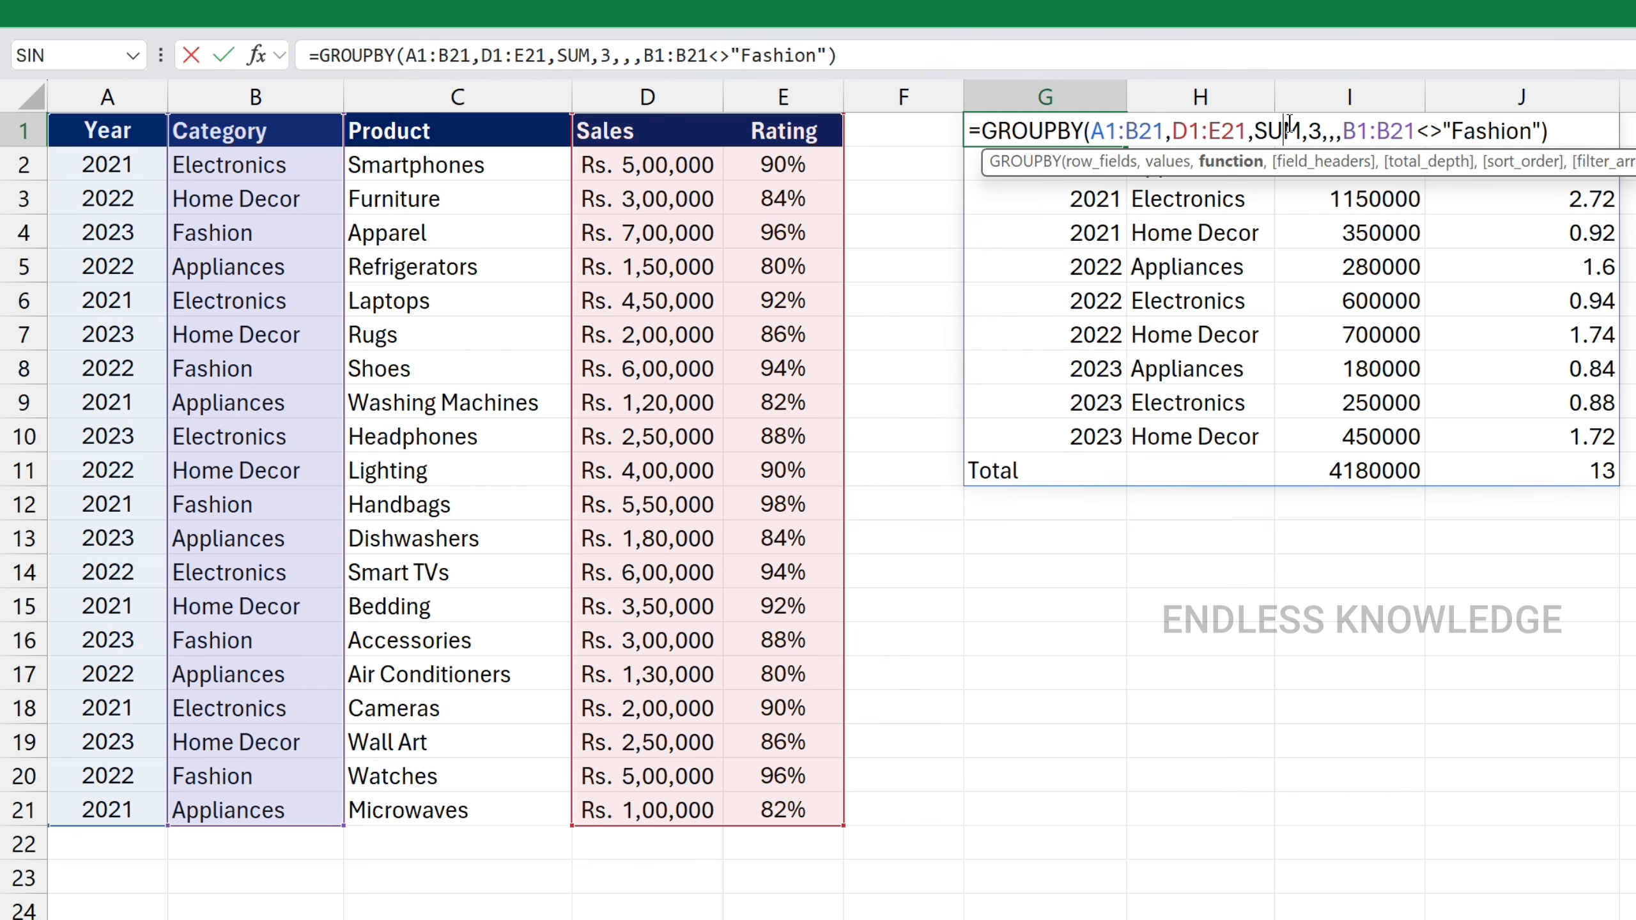
key("Escape")
Begin a PIVOTBY formula in G14 to view its argument list and discard the entry.
left_click(1013, 556)
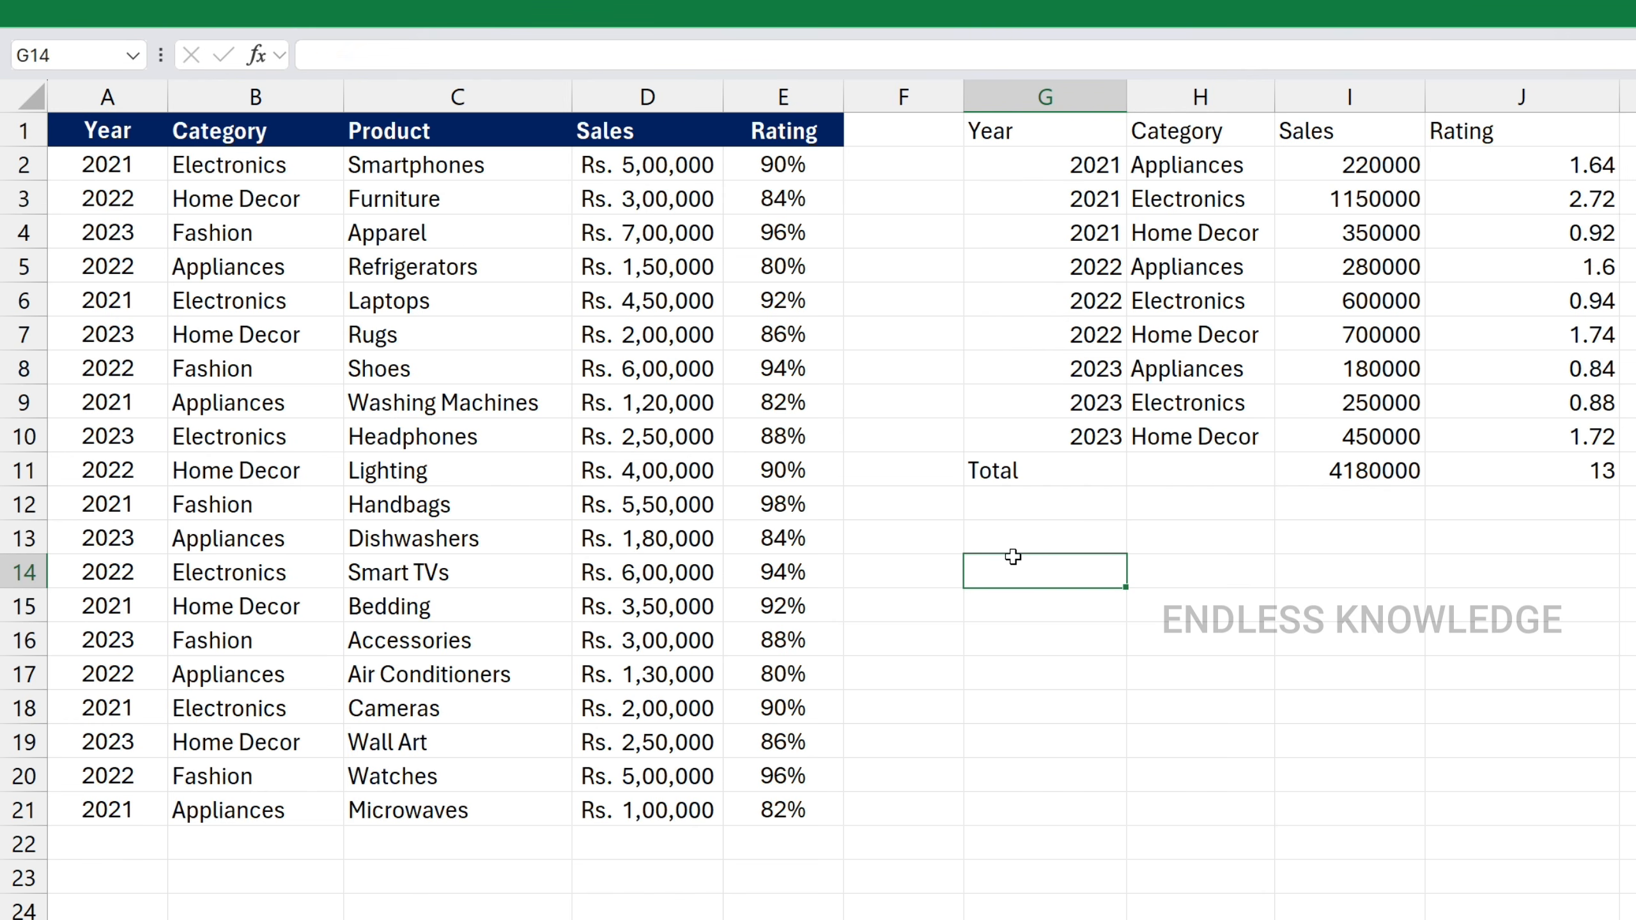
type("=pi")
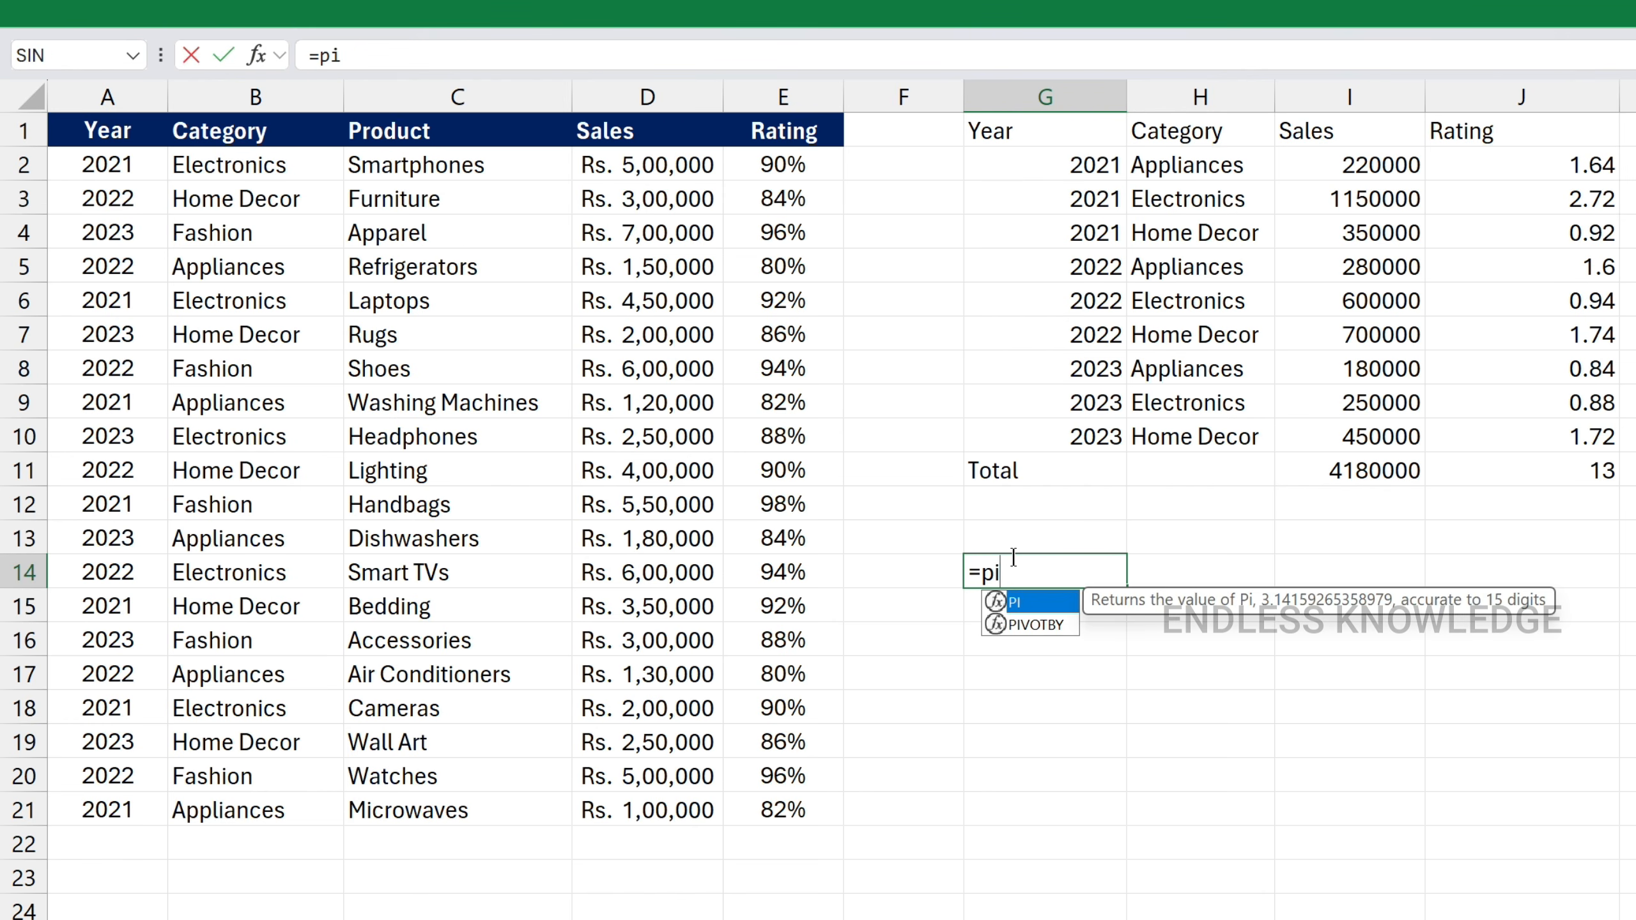
type("`")
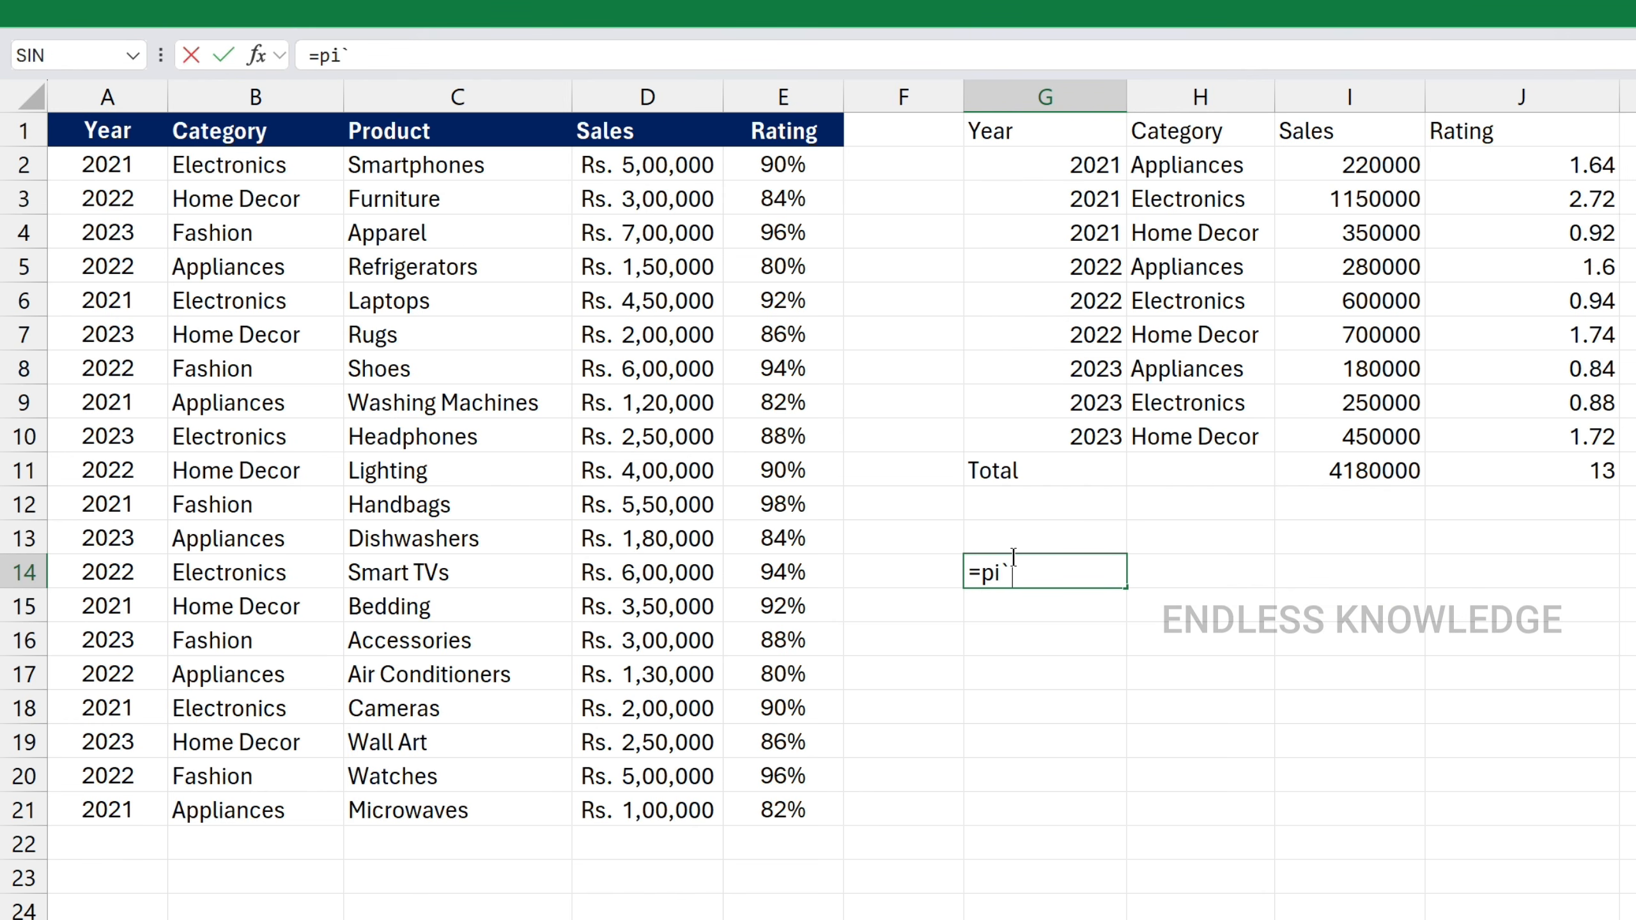
key("BackSpace")
key("Down")
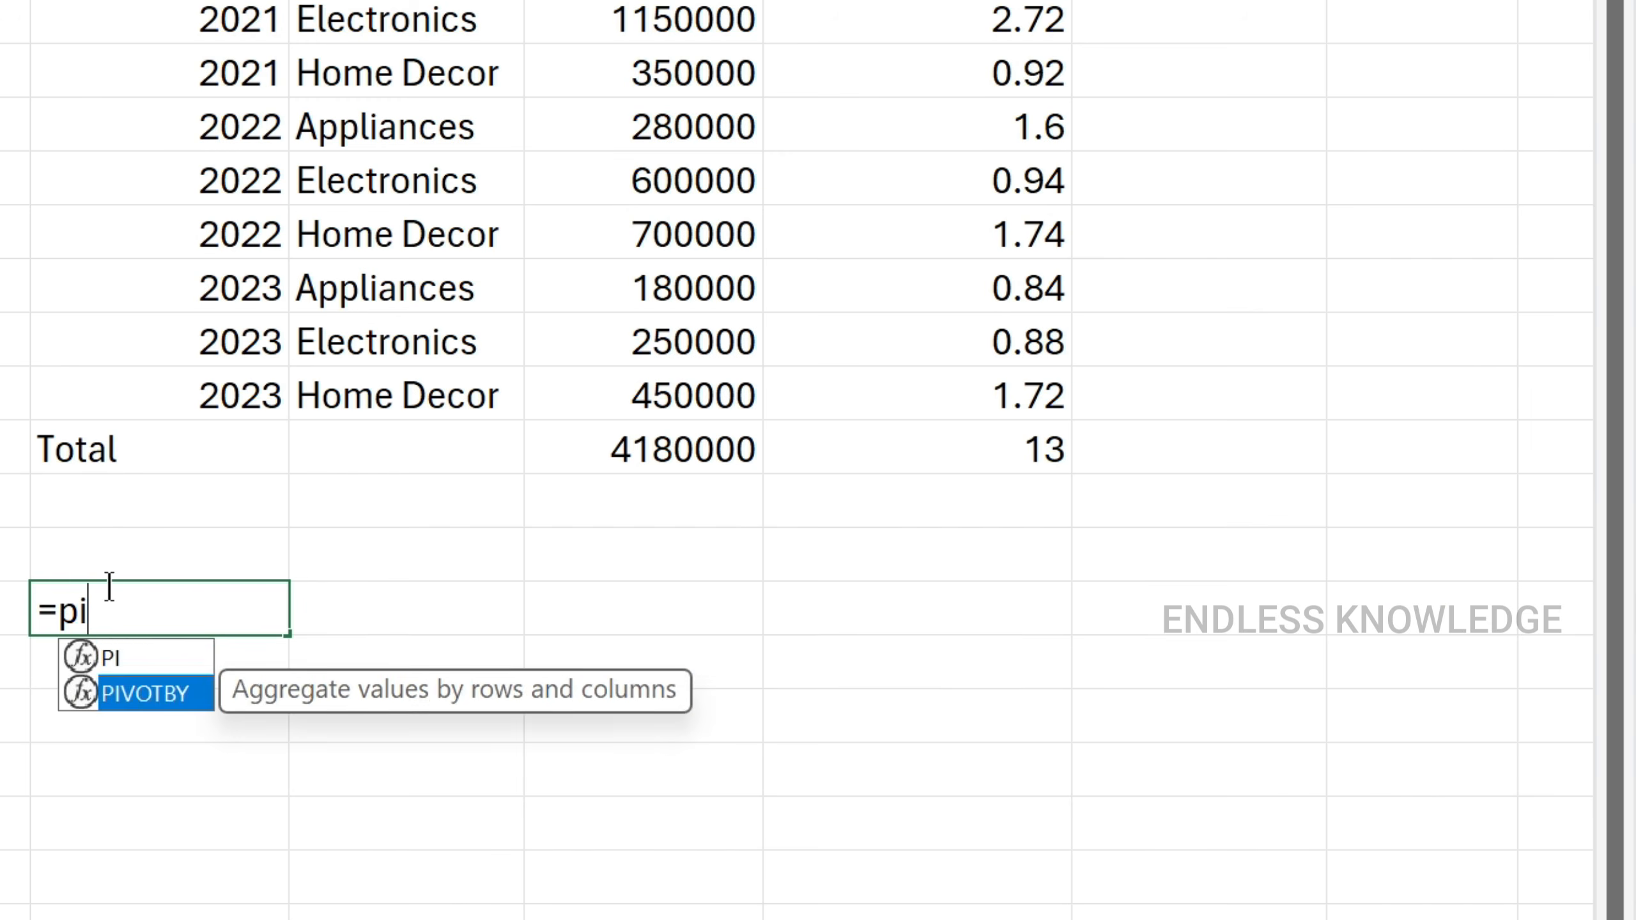
key("Tab")
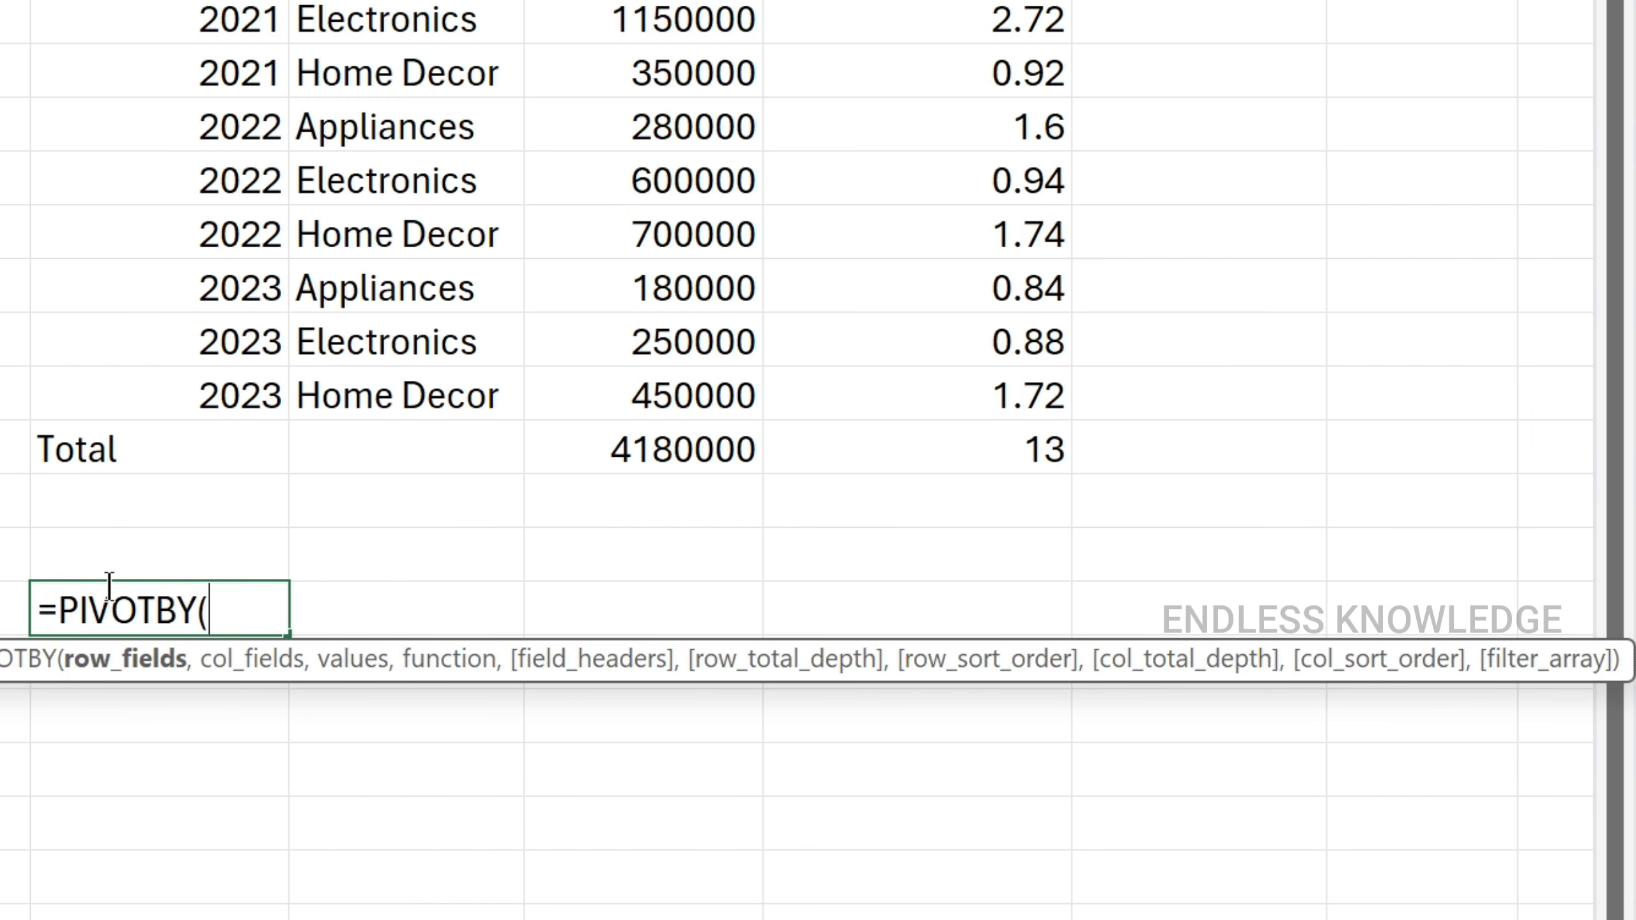
key("Escape")
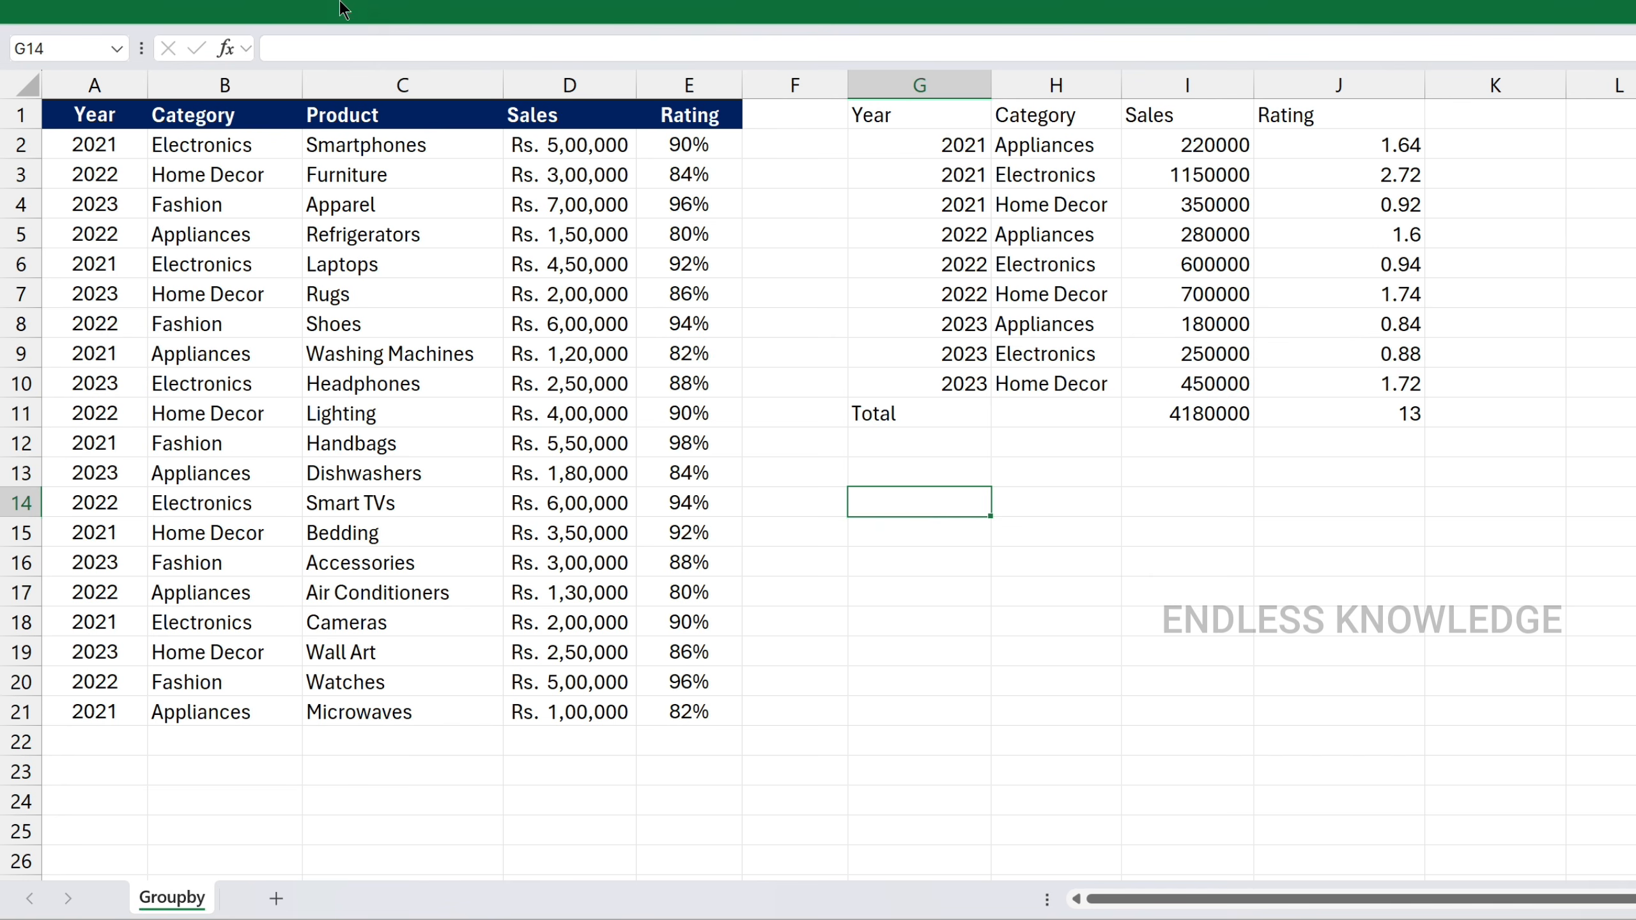
Check the account page for the Microsoft 365 Insider channel and Excel version, and return to the worksheet.
left_click(56, 84)
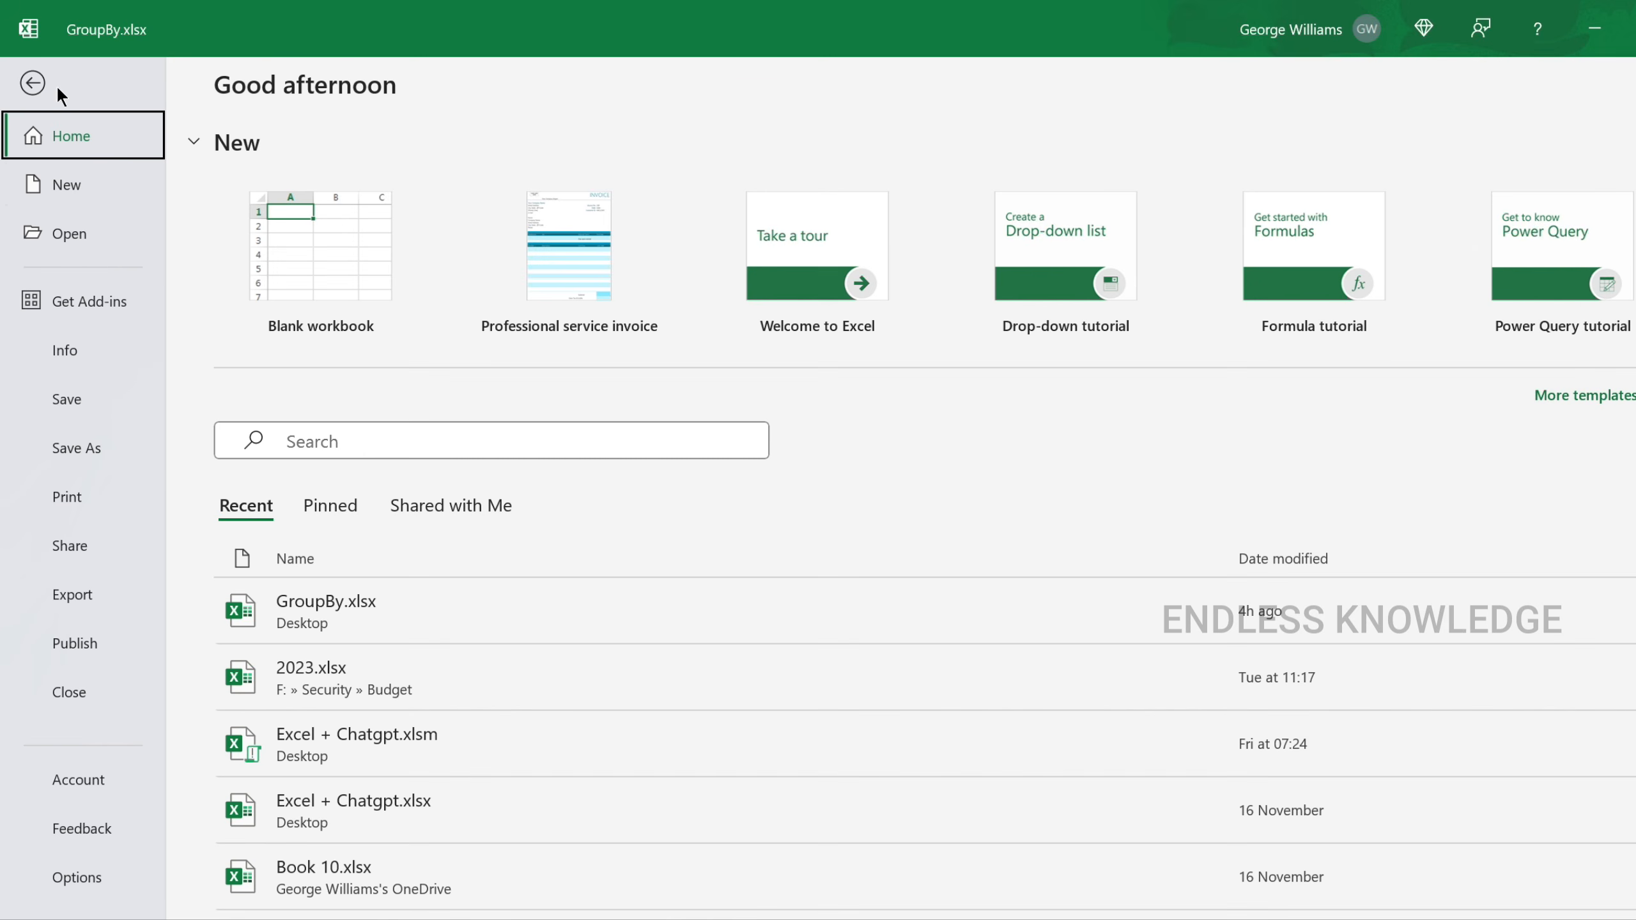
left_click(98, 786)
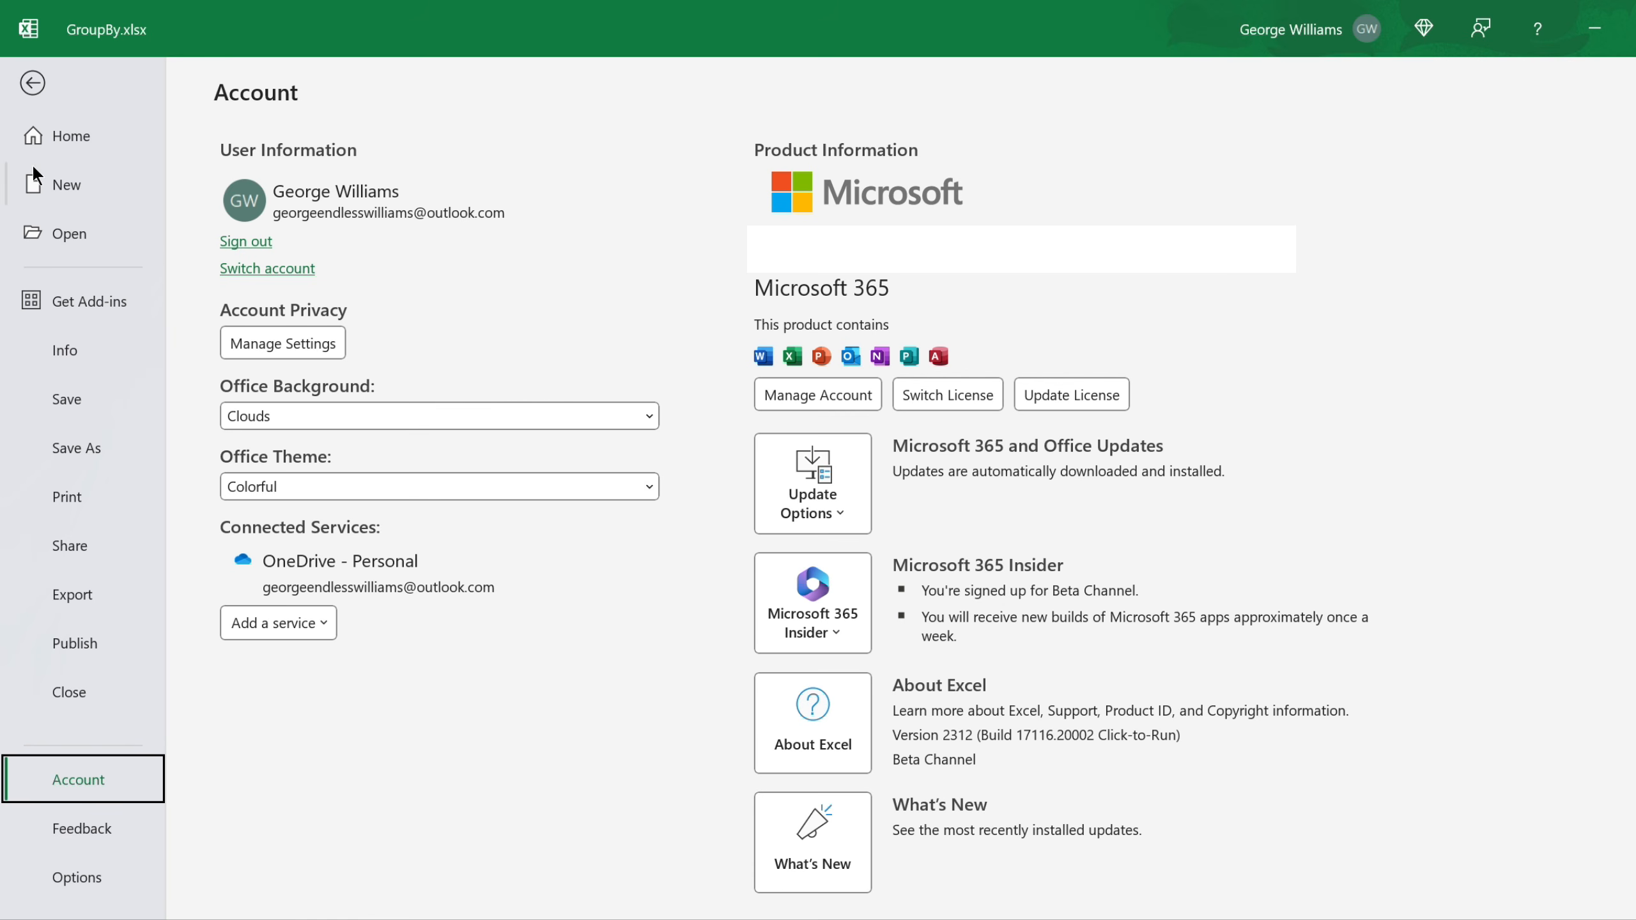
left_click(32, 83)
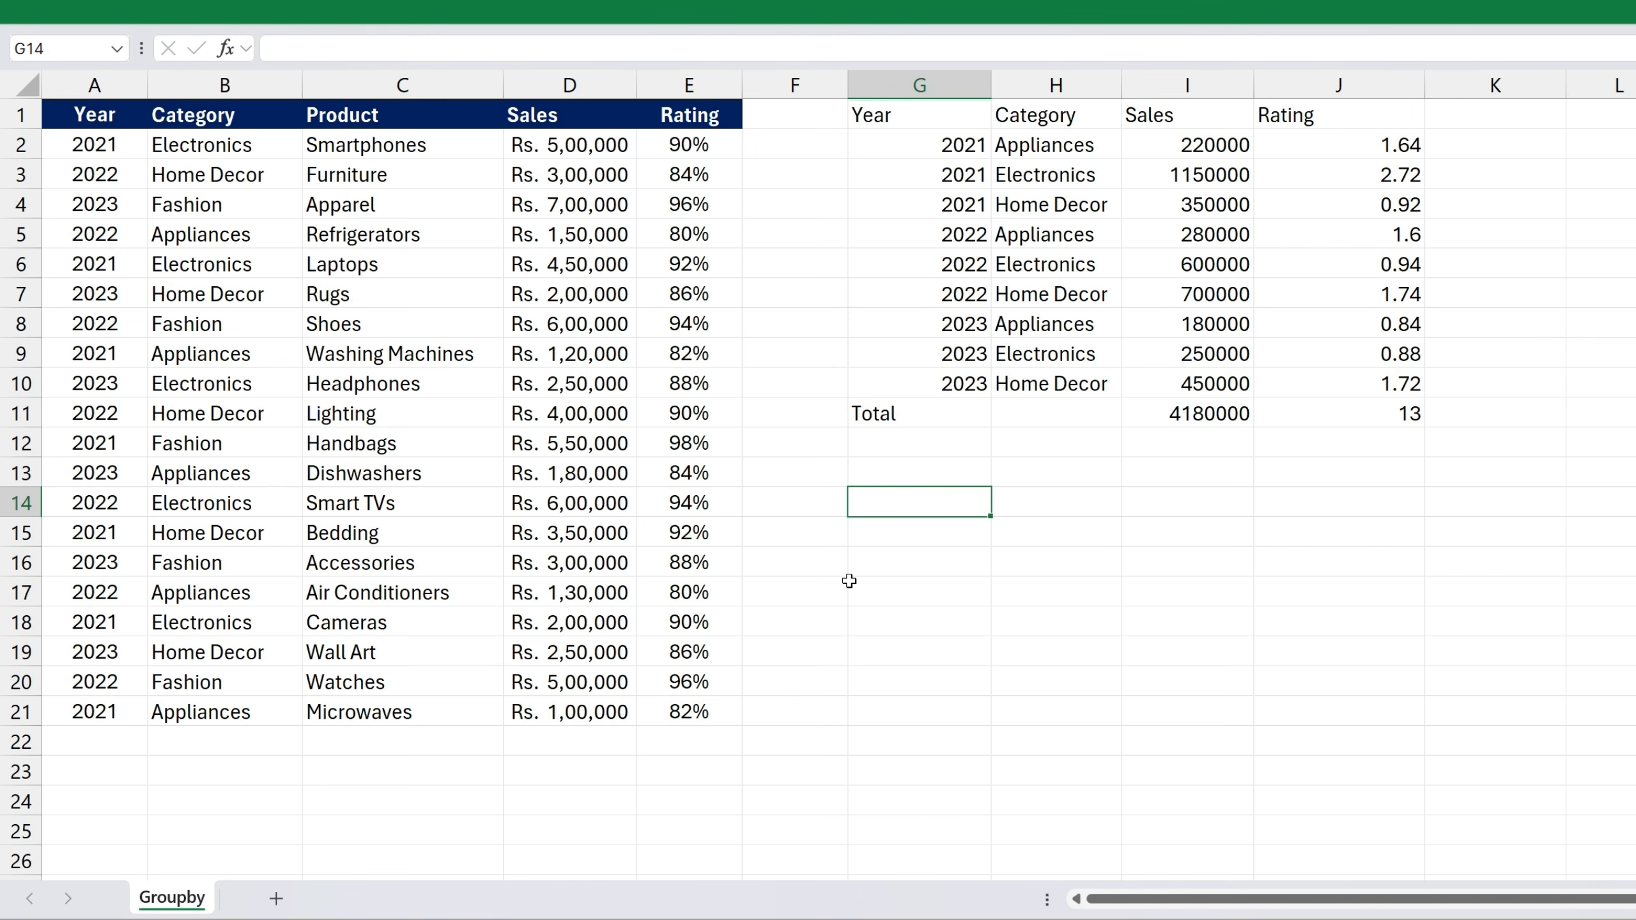